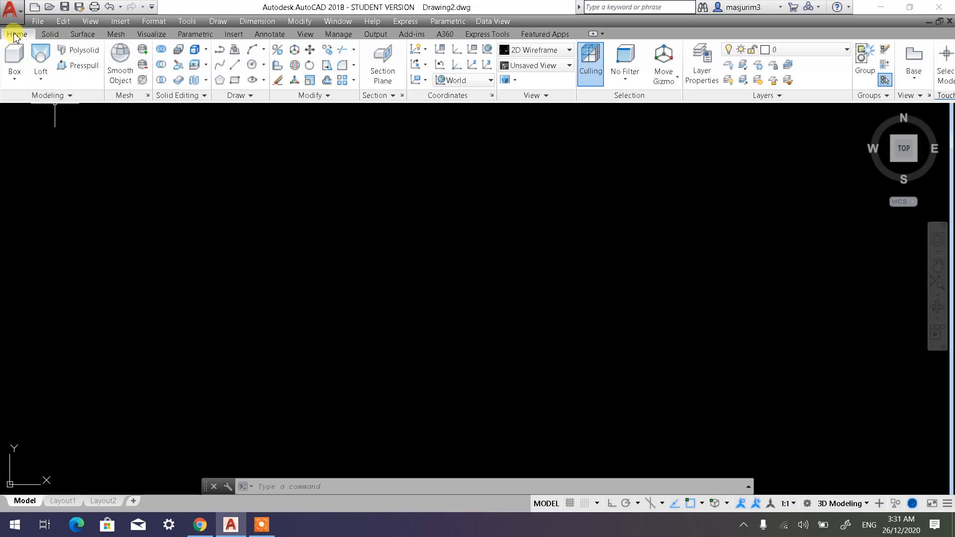
left_click(42, 82)
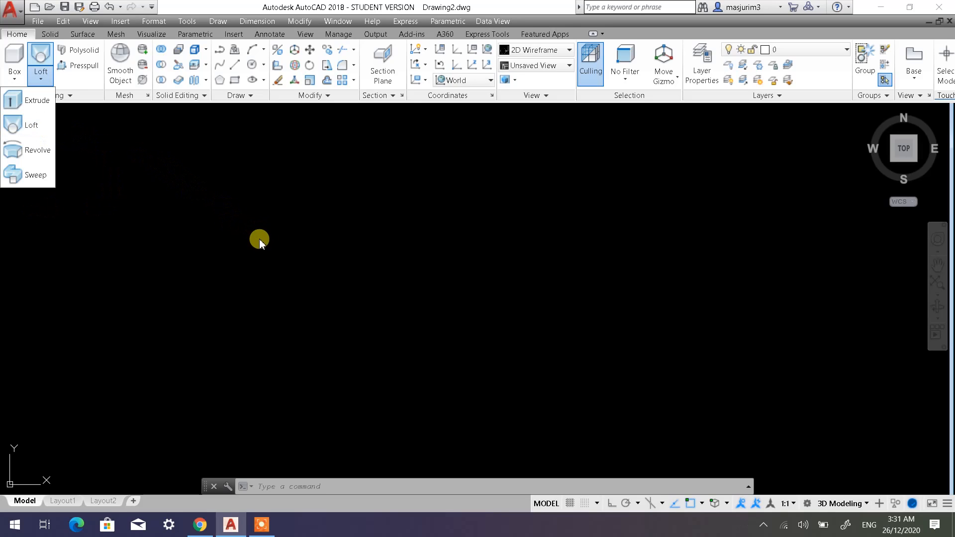
left_click(278, 226)
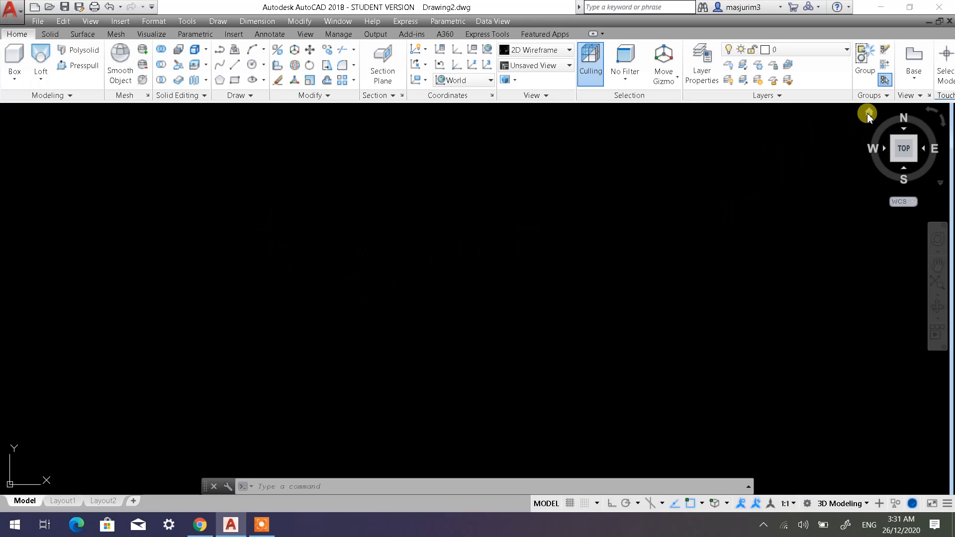
Set the viewport to the SW Isometric home view.
left_click(868, 114)
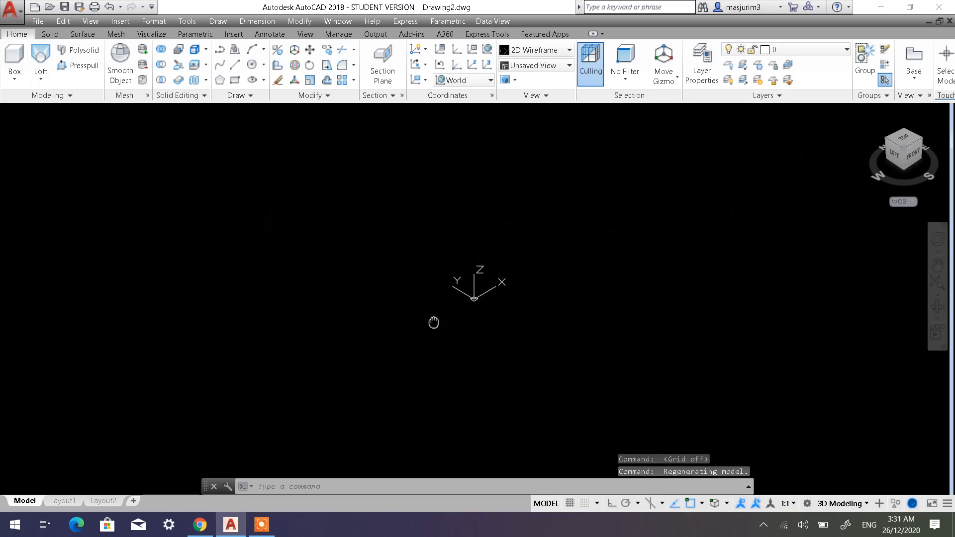
middle_click_drag(434, 322, 170, 396)
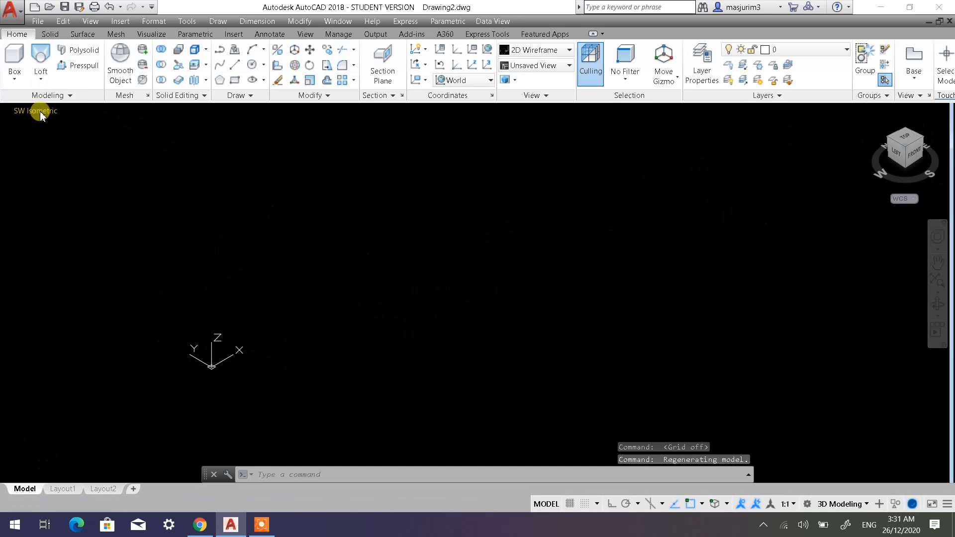
View the model space in SE Isometric and NE Isometric, and return to SW Isometric.
left_click(41, 113)
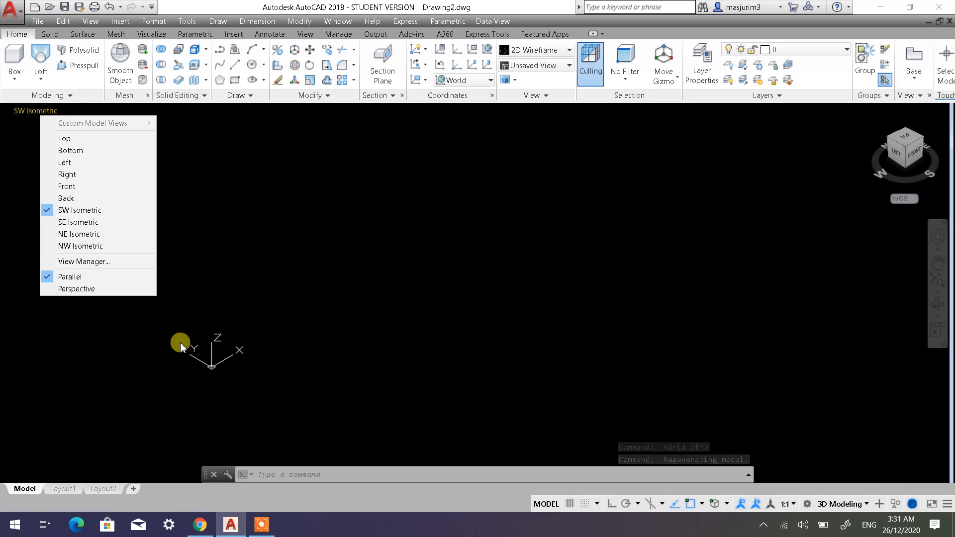
left_click(93, 224)
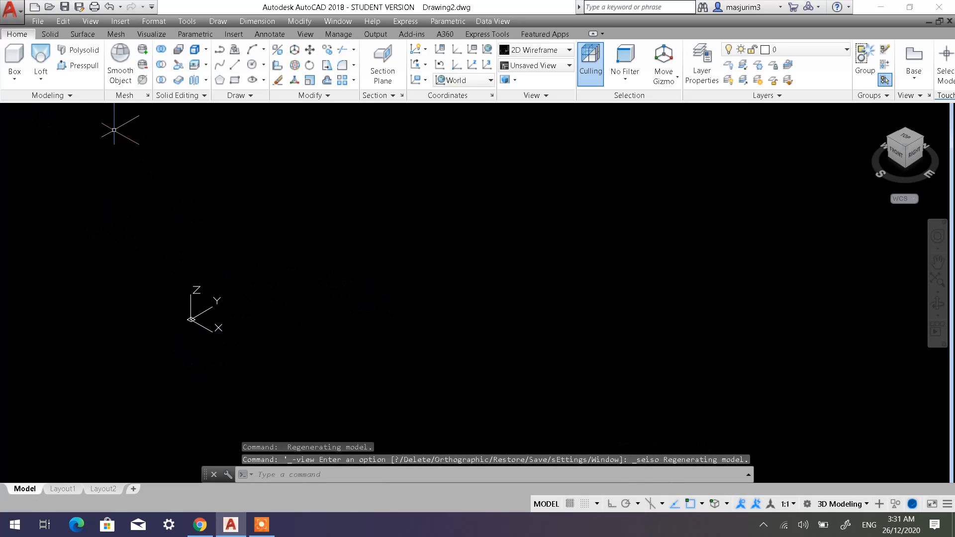
left_click(34, 111)
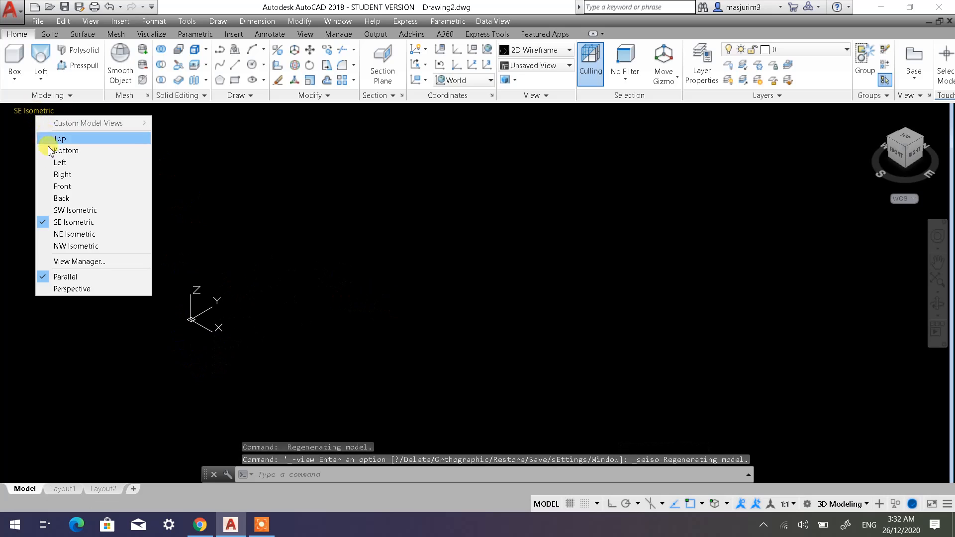
left_click(75, 234)
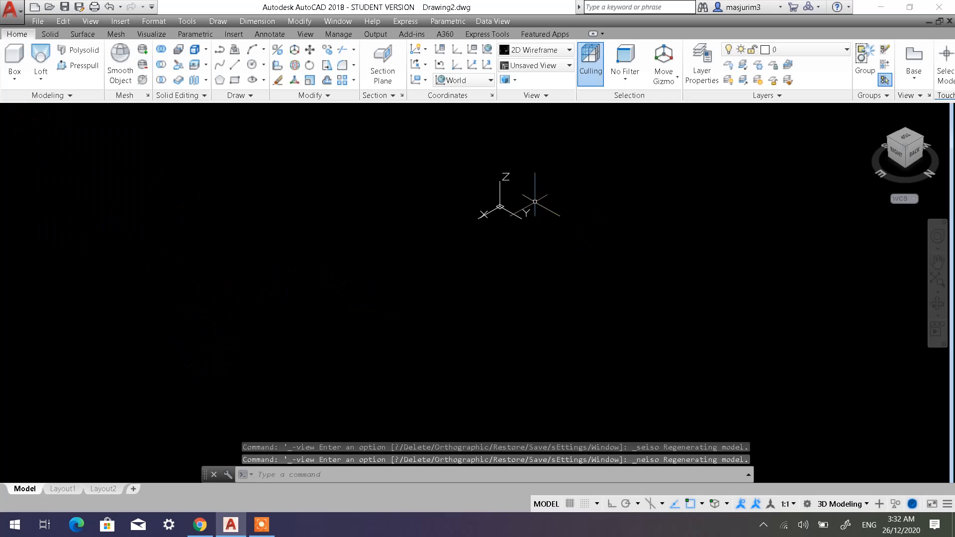
middle_click_drag(460, 224, 154, 323)
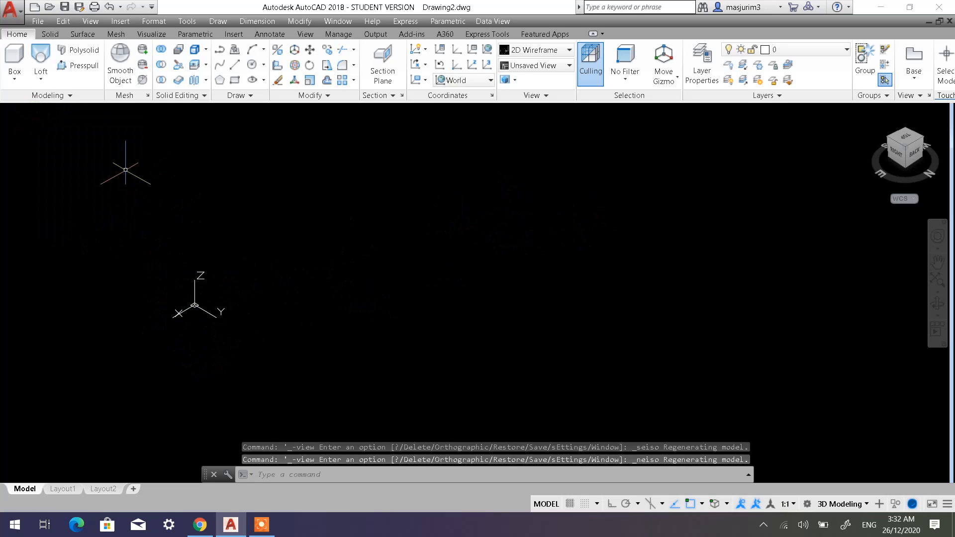
left_click(20, 114)
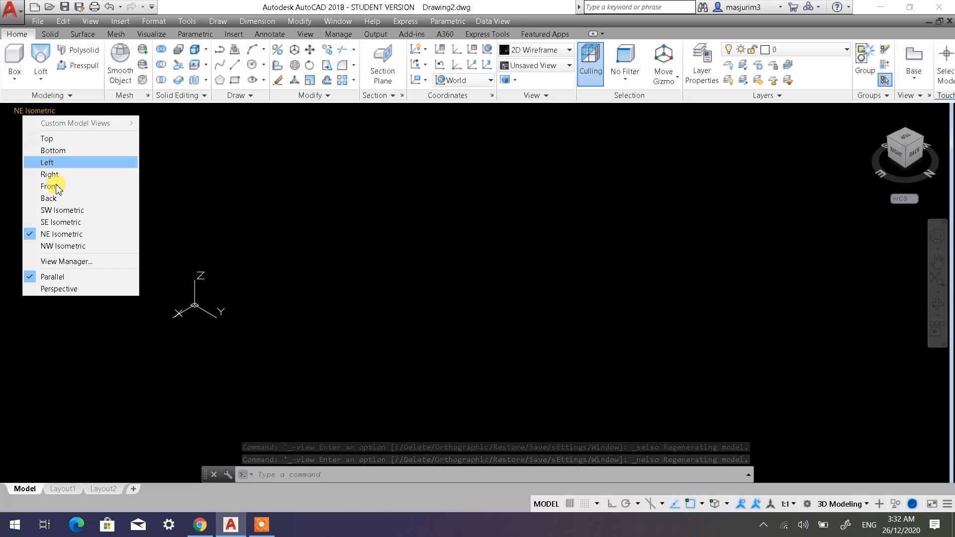
left_click(66, 215)
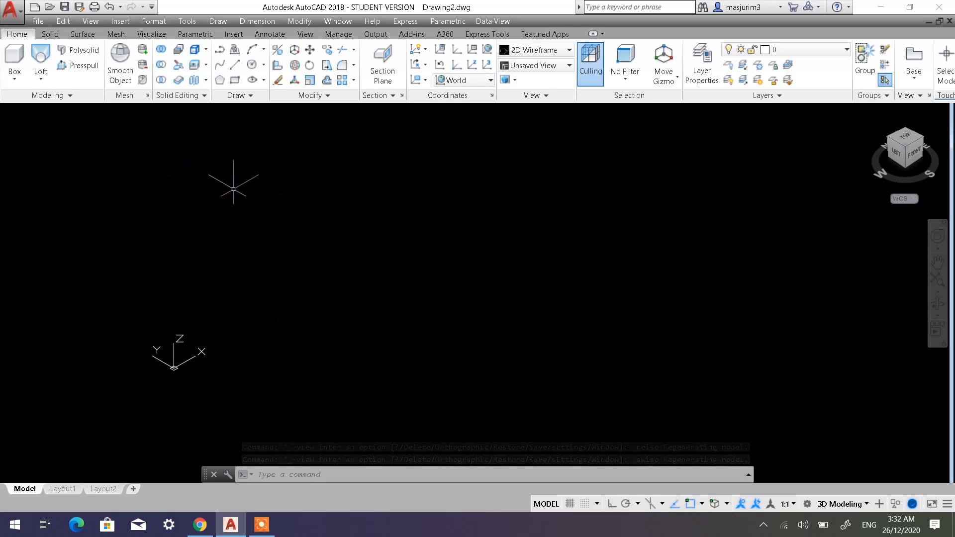
Draw a circle with a diameter of 150 in the middle of the model space.
left_click(248, 67)
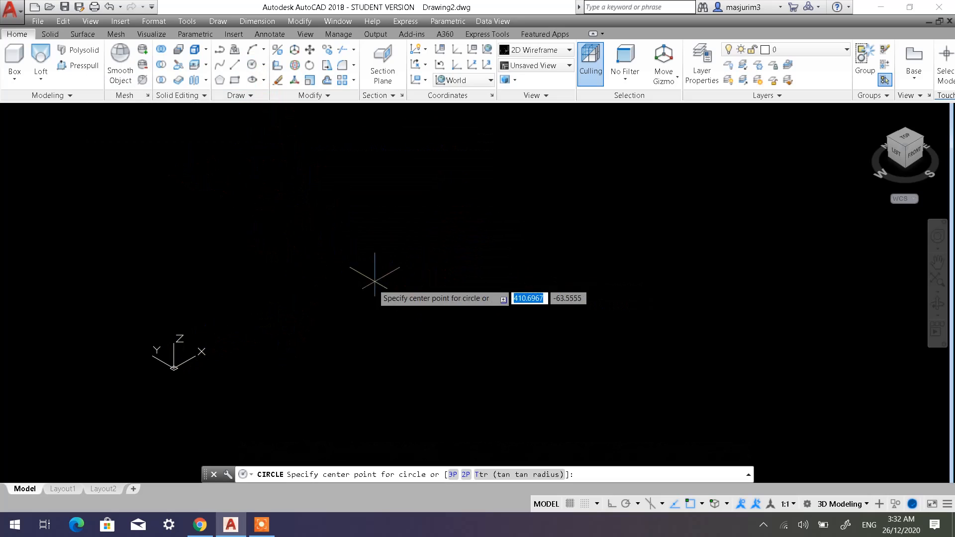
left_click(510, 278)
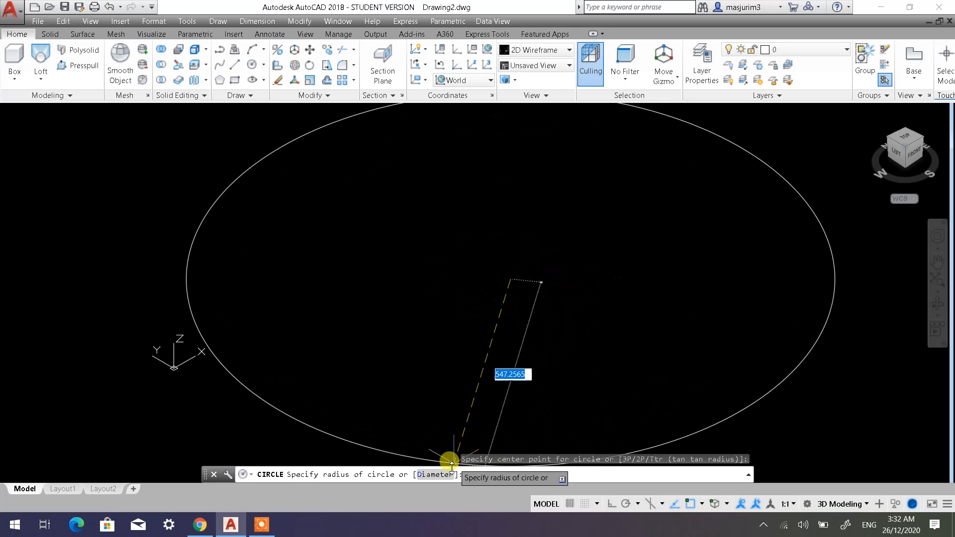
left_click(435, 473)
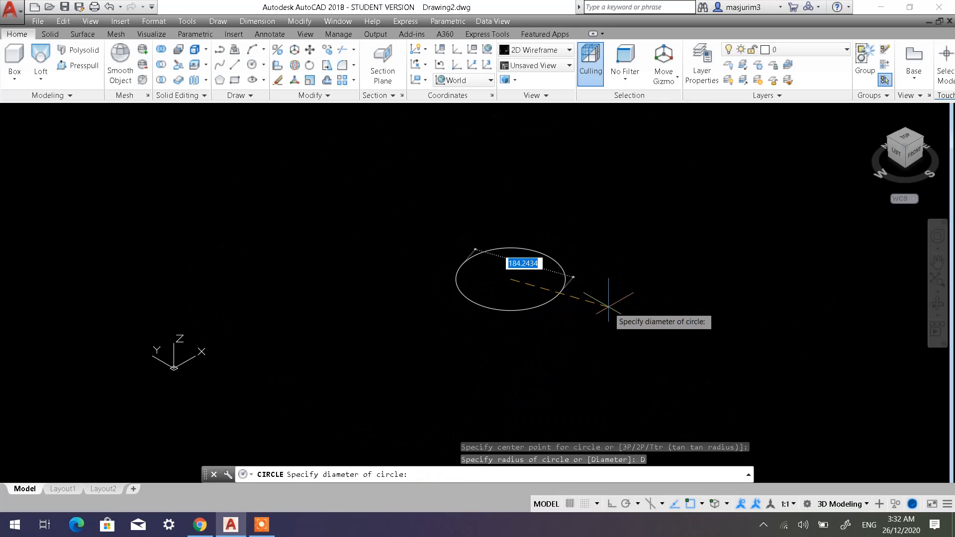
type("150")
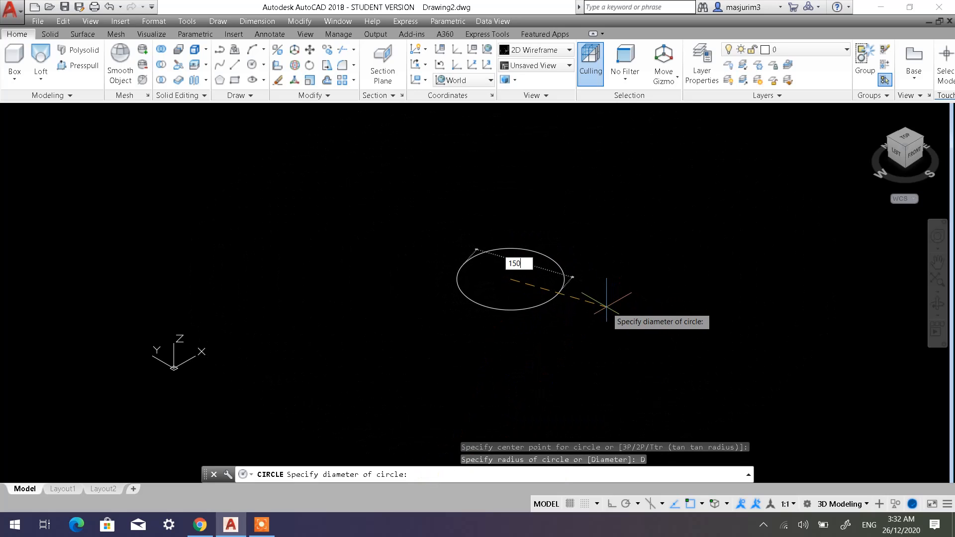
key("Return")
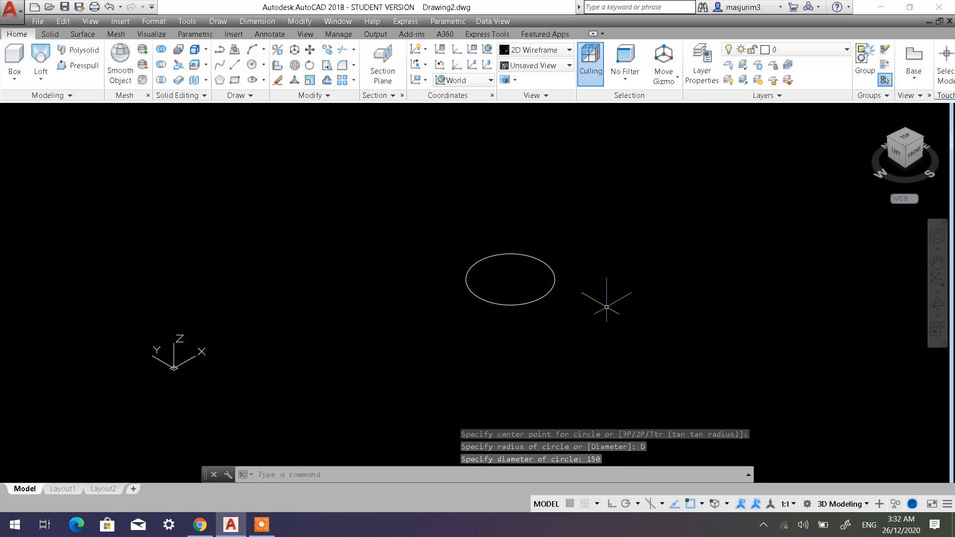
Enable Ortho mode and draw a vertical line 300 long in +Z from the circle's center.
mouse_move(607, 307)
middle_mouse_down()
mouse_move(586, 300)
mouse_move(492, 319)
middle_mouse_up()
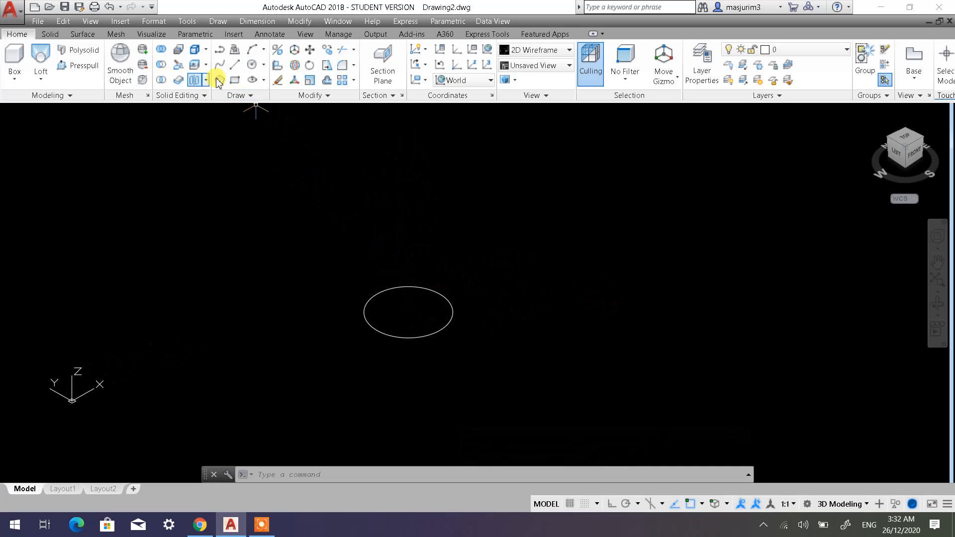
left_click(234, 72)
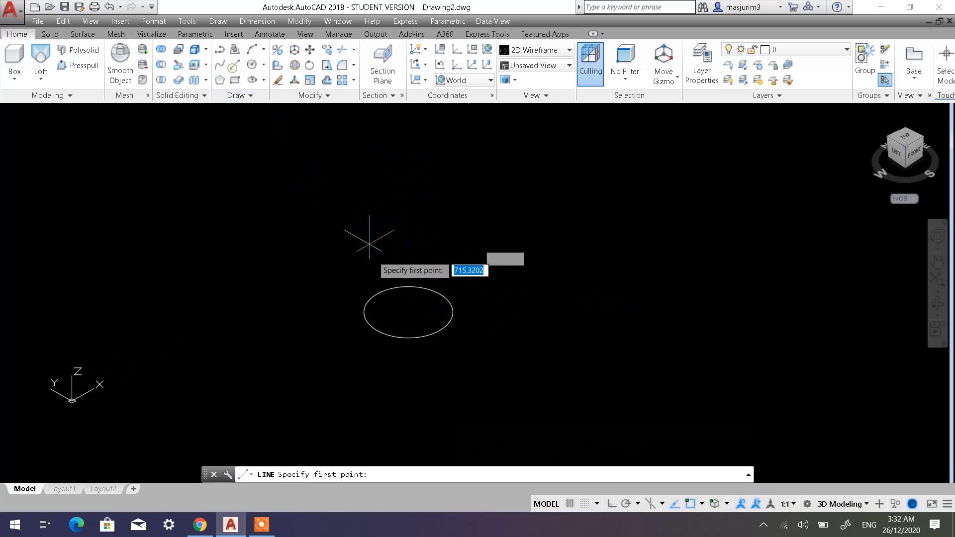
left_click(408, 312)
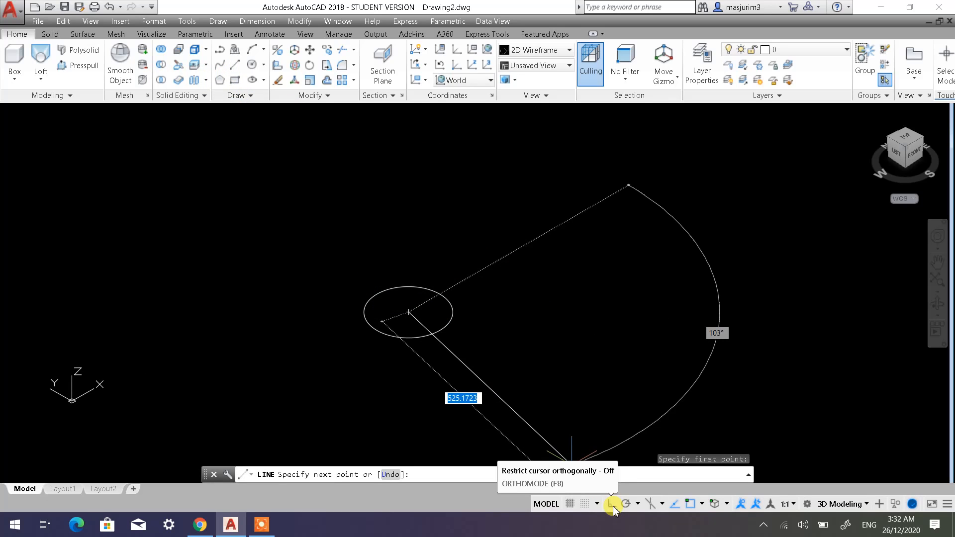
left_click(612, 504)
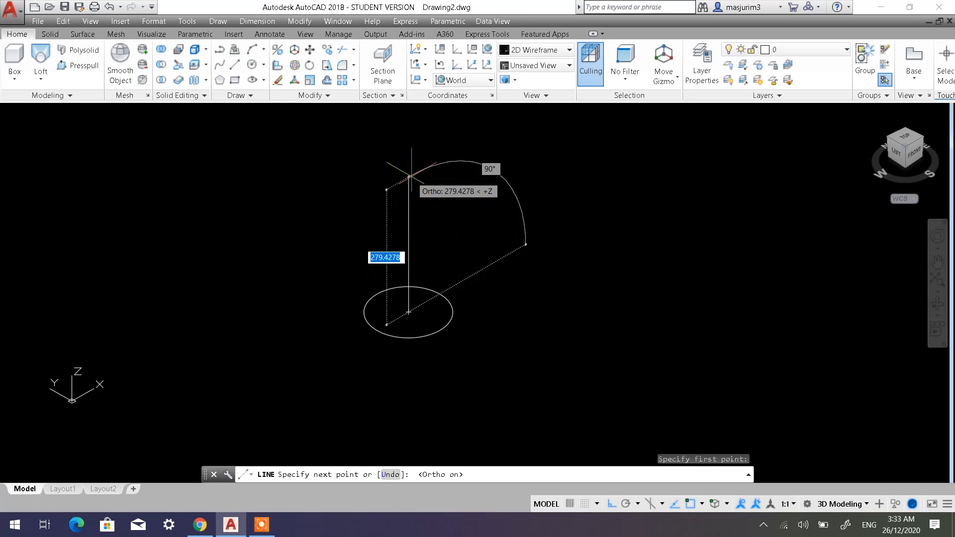
type("300")
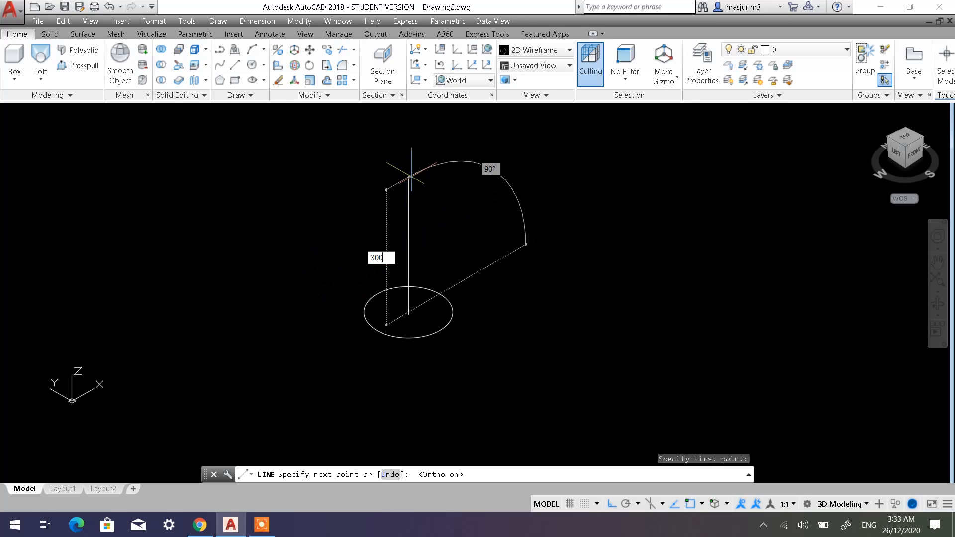
key("Return")
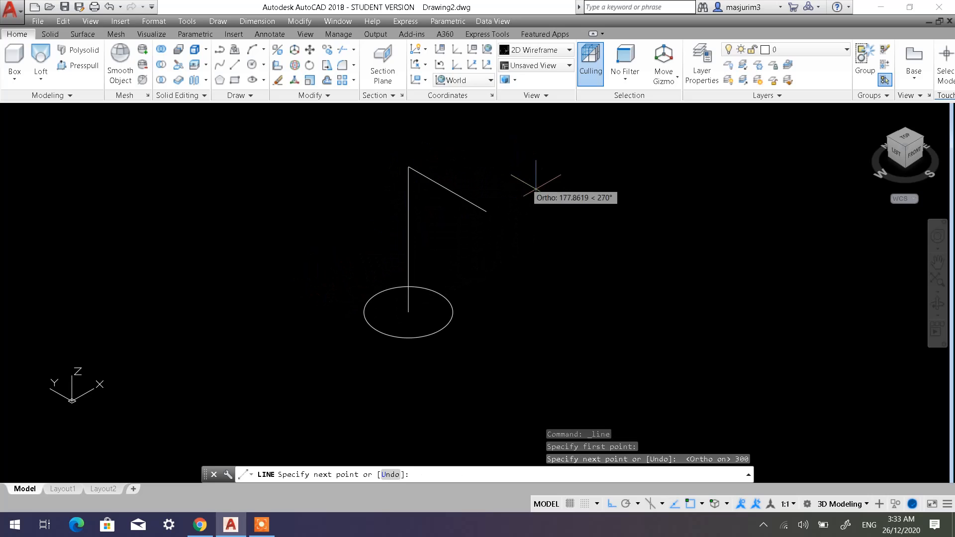
key("Escape")
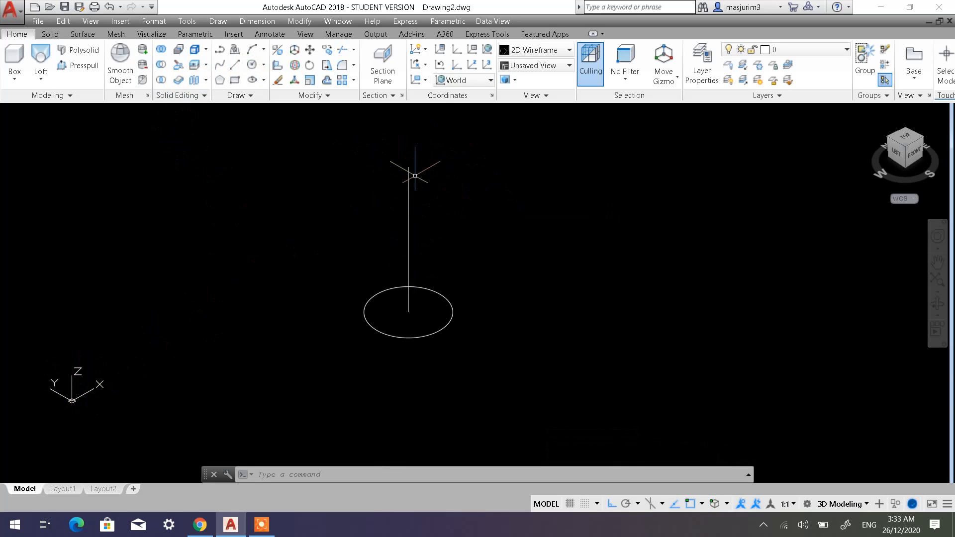
Draw a circle with a diameter of 100 centered on the vertical line's upper endpoint.
left_click(248, 58)
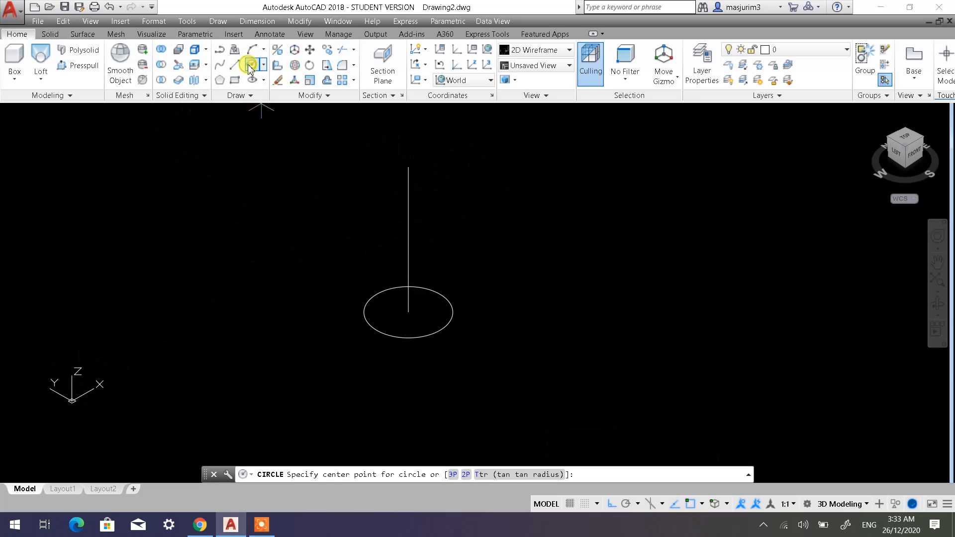
left_click(408, 167)
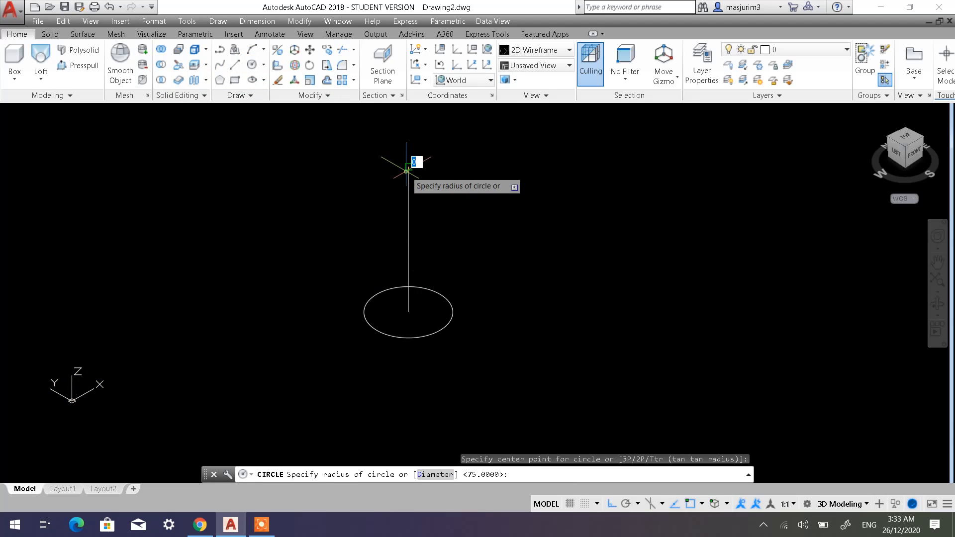
left_click(436, 473)
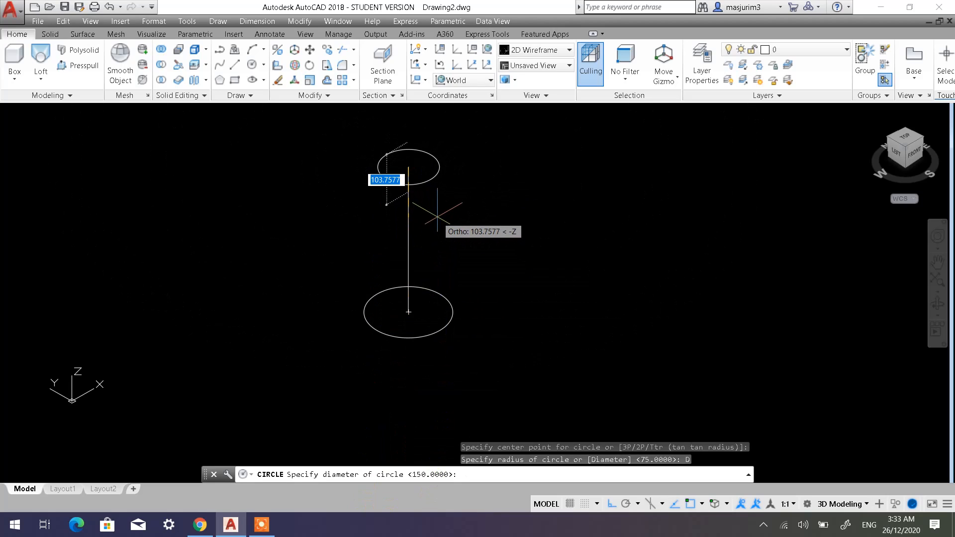
type("100")
key("Return")
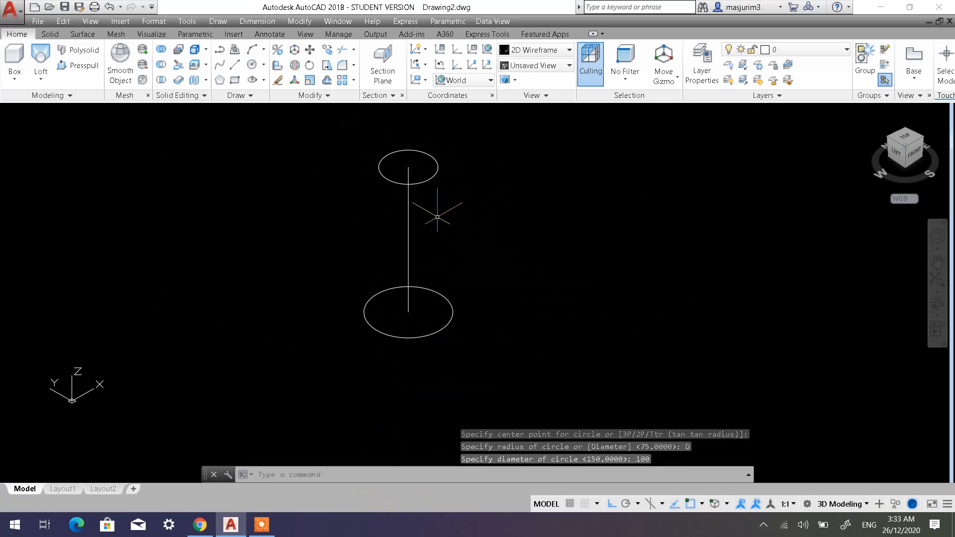
Replace the base circle with a circle of diameter 200 centered on the vertical line's lower endpoint.
left_click(439, 346)
left_click(427, 321)
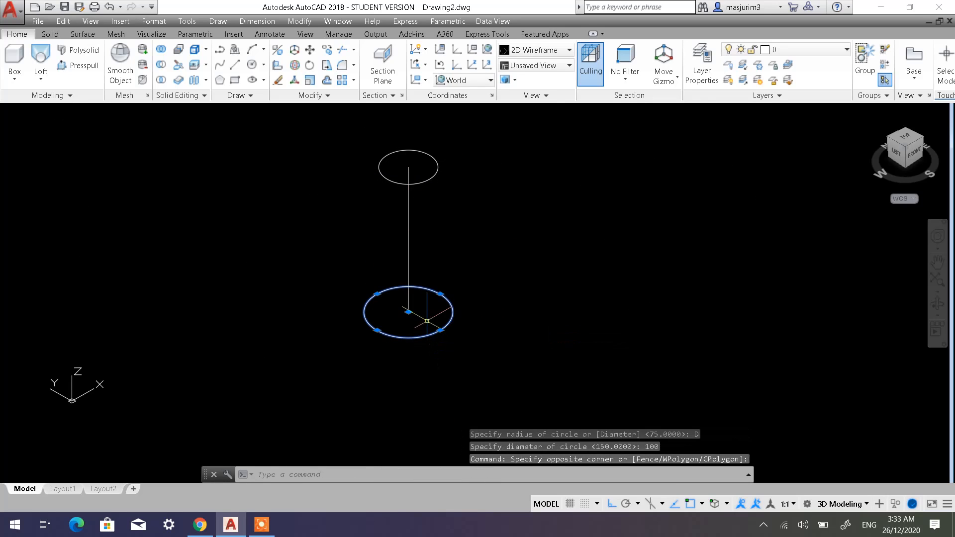
key("Delete")
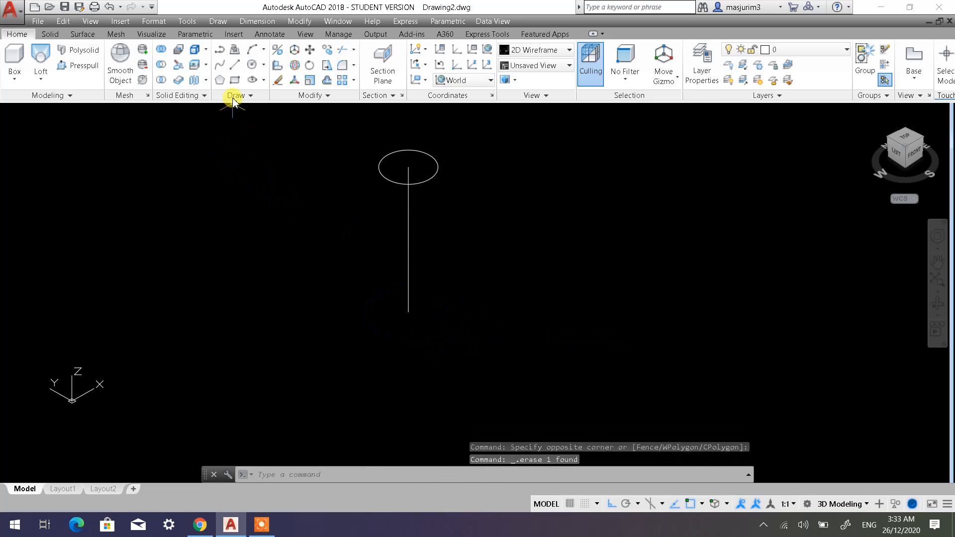
left_click(254, 69)
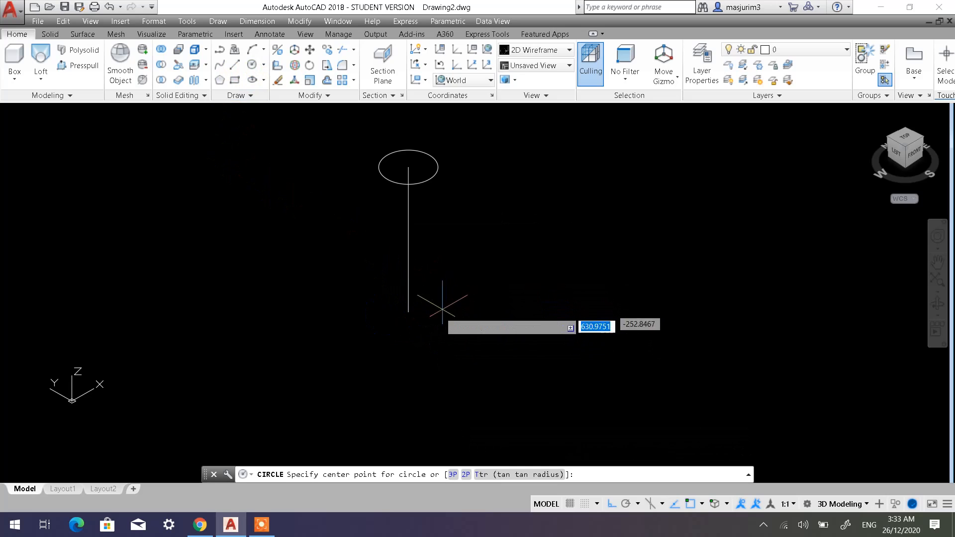
left_click(408, 312)
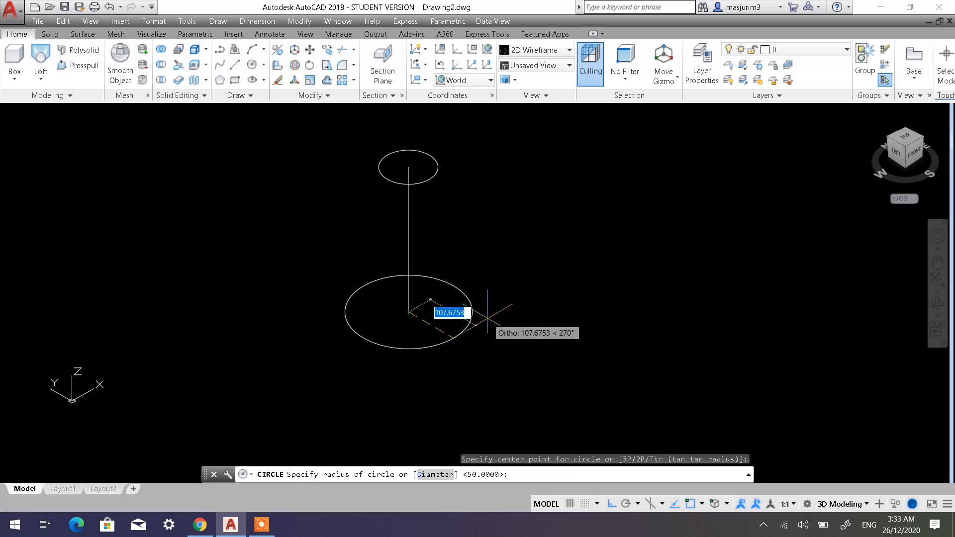
left_click(434, 475)
type("200")
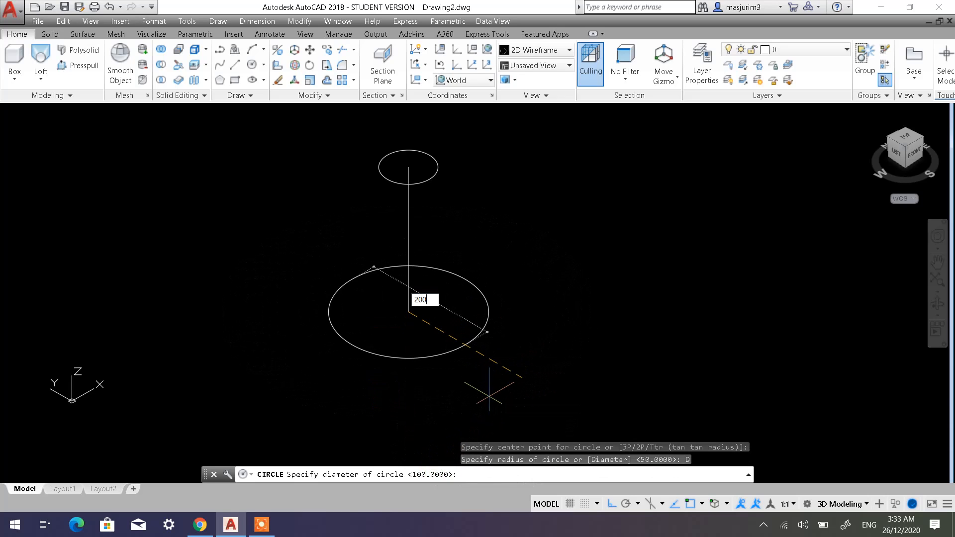
key("Return")
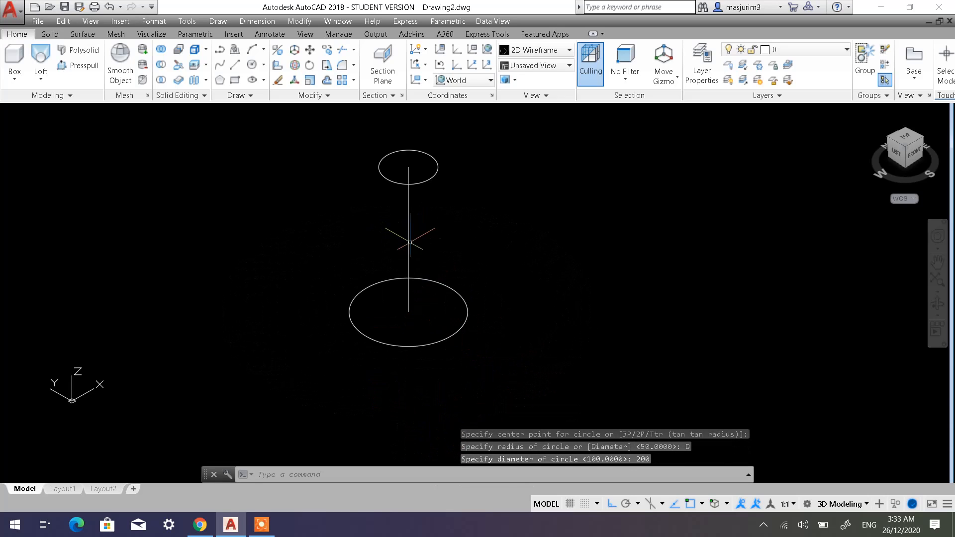
Delete the vertical construction line between the two circles.
middle_click_drag(410, 242, 434, 281)
left_click(485, 278)
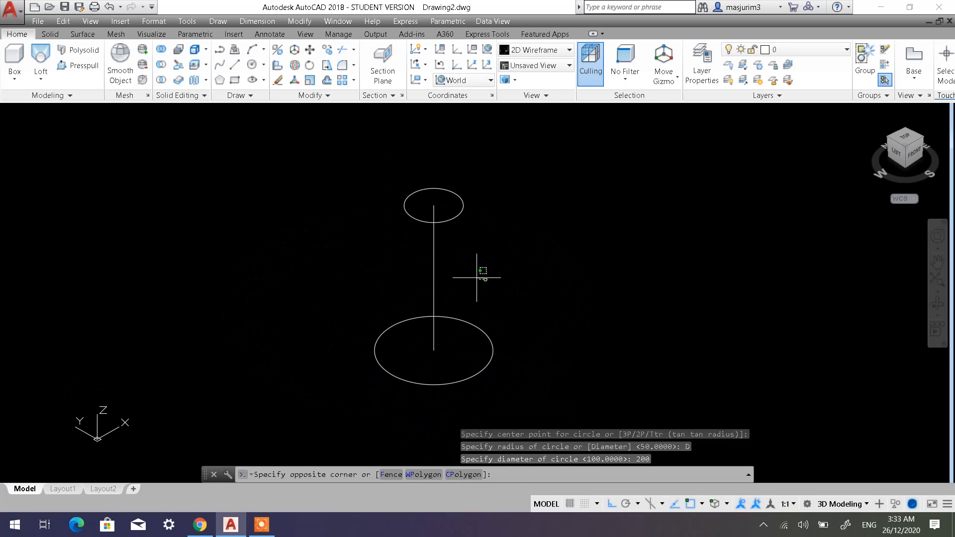
left_click(394, 263)
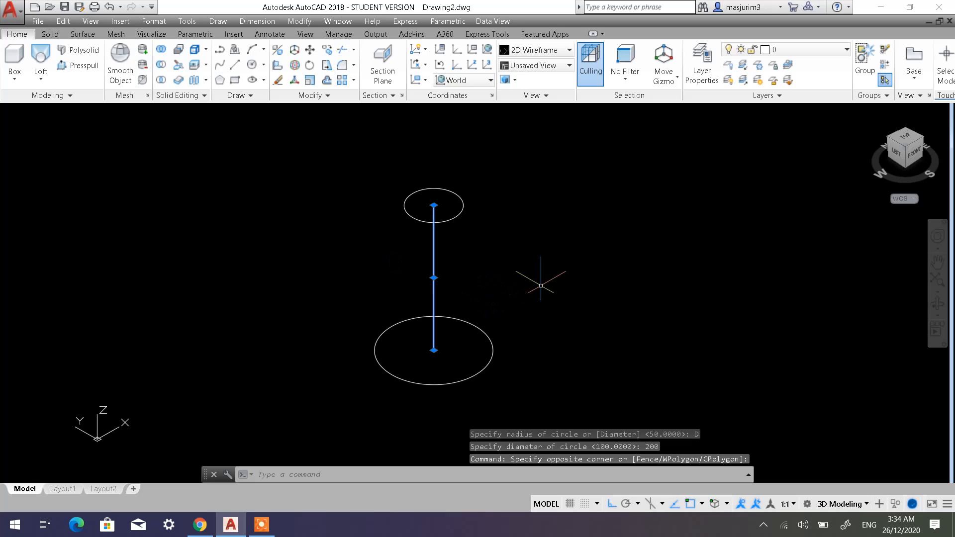
key("Delete")
Copy the pair of circles four times along the X axis, leaving space between the pairs.
scroll(540, 277, "down", 3)
middle_click_drag(539, 271, 348, 284)
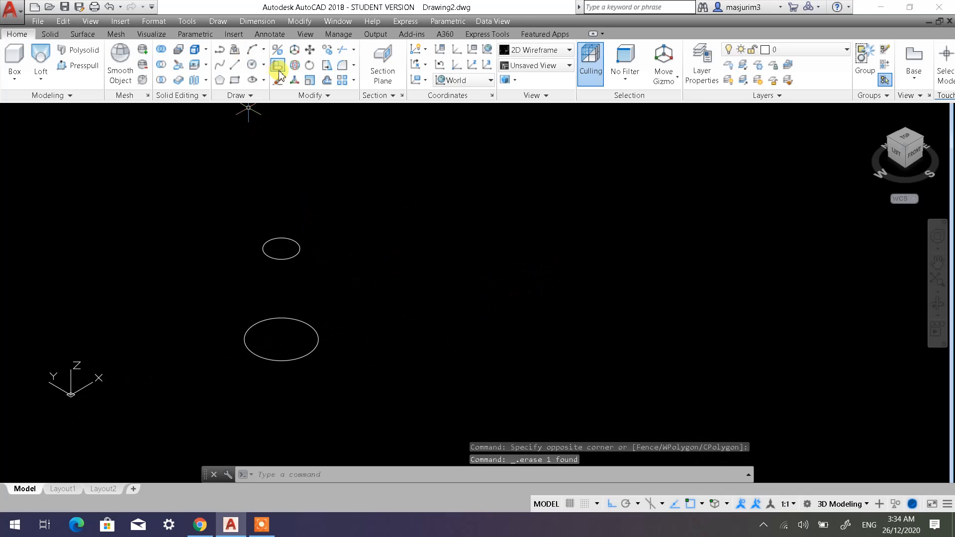
left_click(326, 50)
left_click(399, 386)
left_click(219, 190)
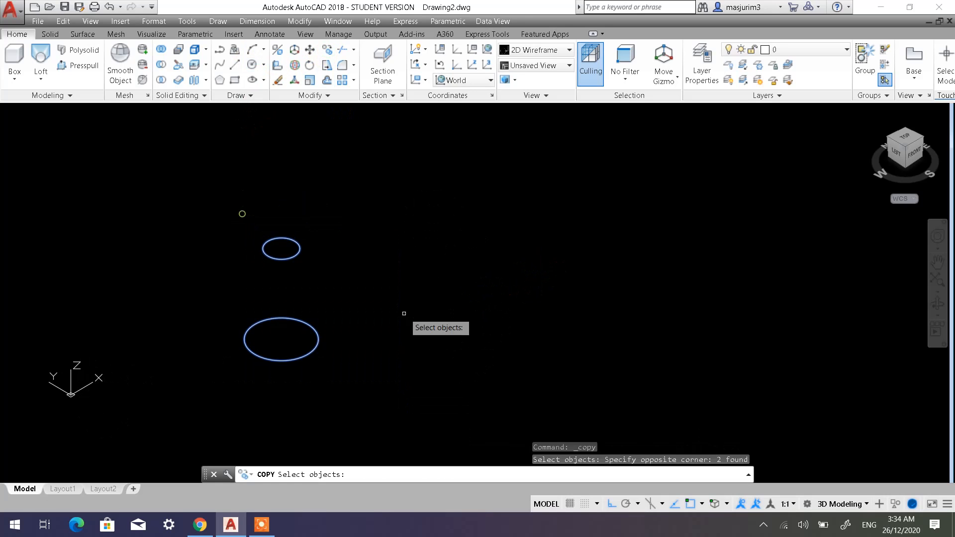
key("Return")
left_click(376, 345)
mouse_move(501, 252)
middle_mouse_down()
mouse_move(418, 301)
mouse_move(340, 393)
middle_mouse_up()
left_click(340, 393)
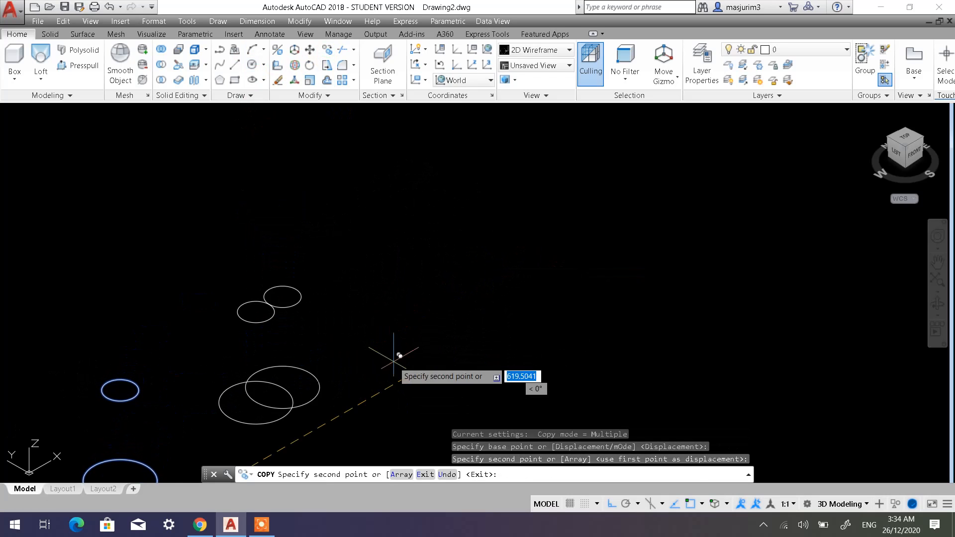
left_click(641, 217)
middle_click_drag(641, 228, 441, 382)
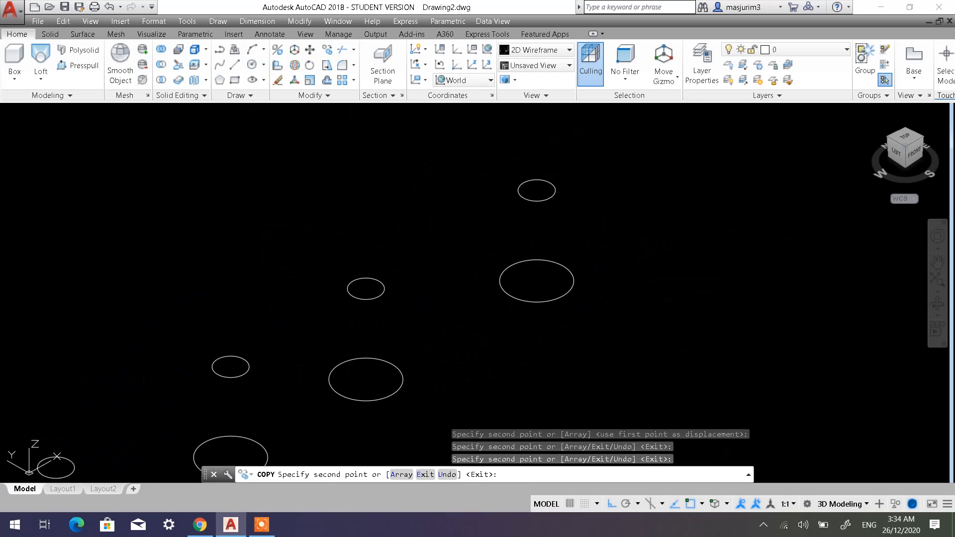
left_click(627, 274)
key("Escape")
Loft a solid from the first pair's base circle to its upper circle, using the Cross sections only option.
scroll(605, 324, "down", 4)
middle_click_drag(498, 335, 618, 215)
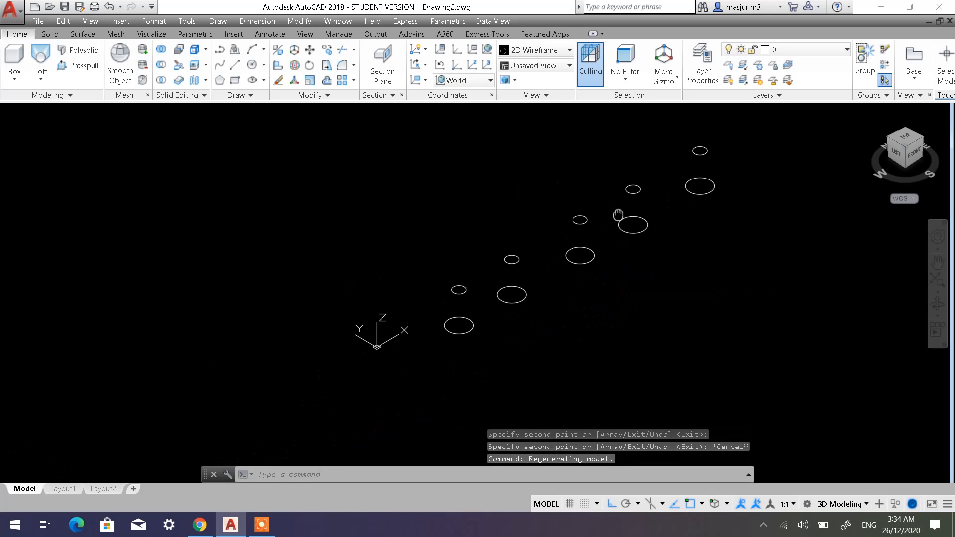
scroll(495, 317, "up", 4)
middle_click_drag(467, 305, 527, 301)
scroll(450, 292, "up", 2)
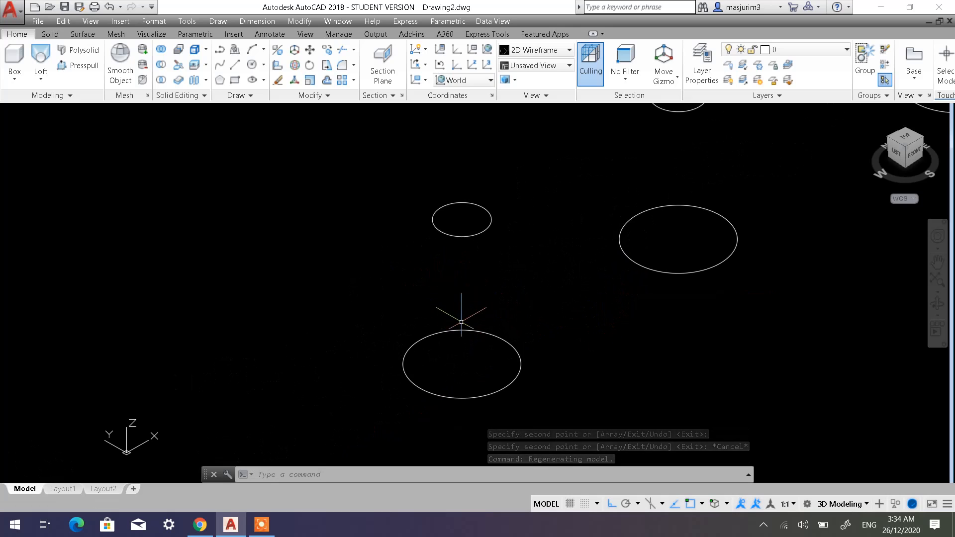
middle_click_drag(459, 305, 442, 274, "shift")
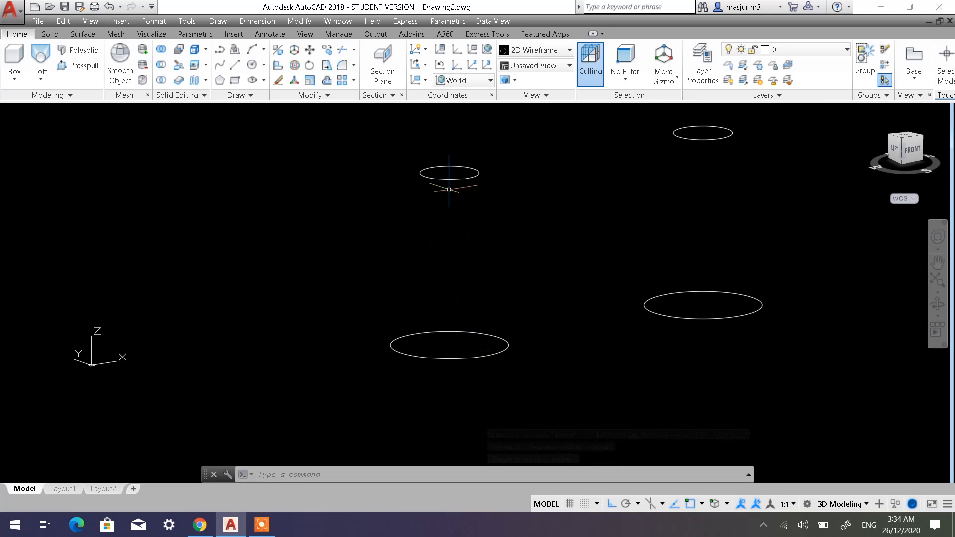
middle_click_drag(448, 330, 453, 345, "shift")
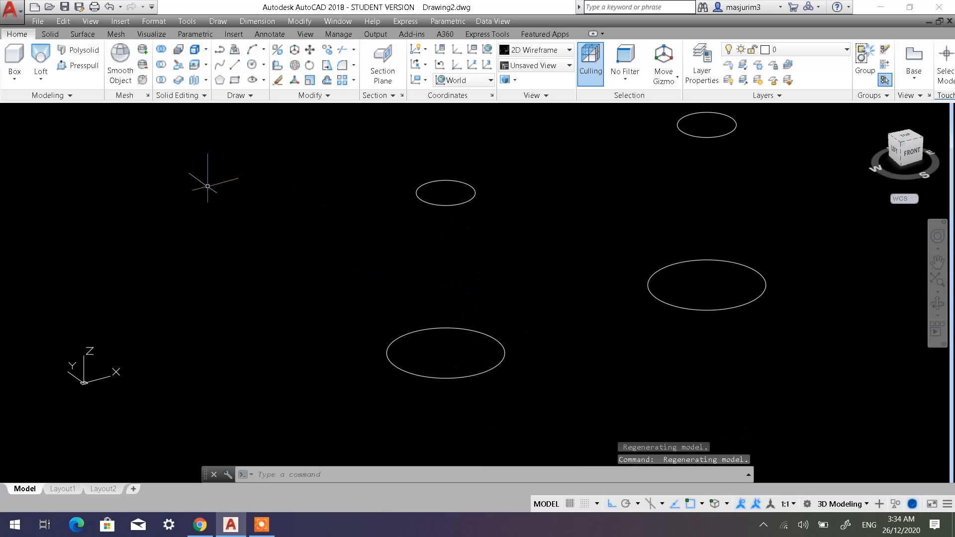
left_click(40, 80)
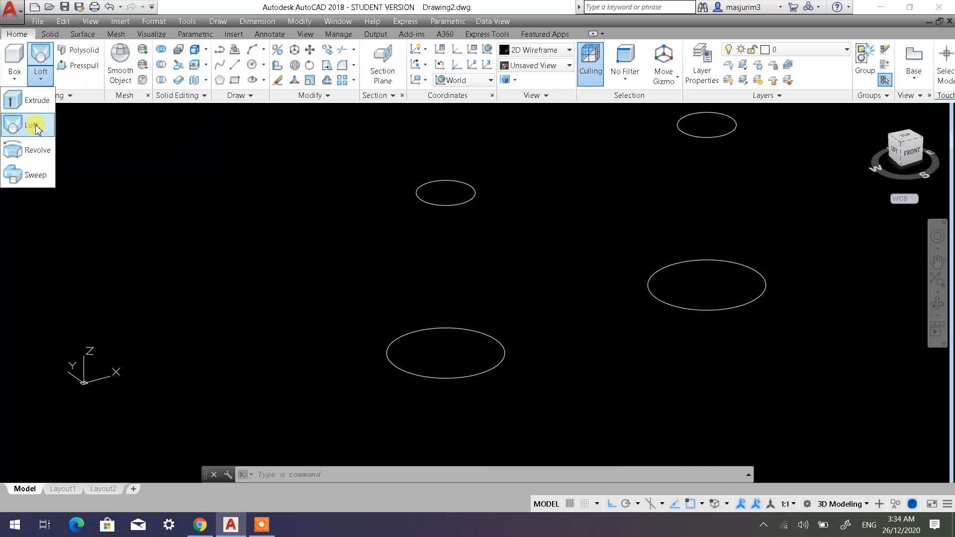
left_click(36, 129)
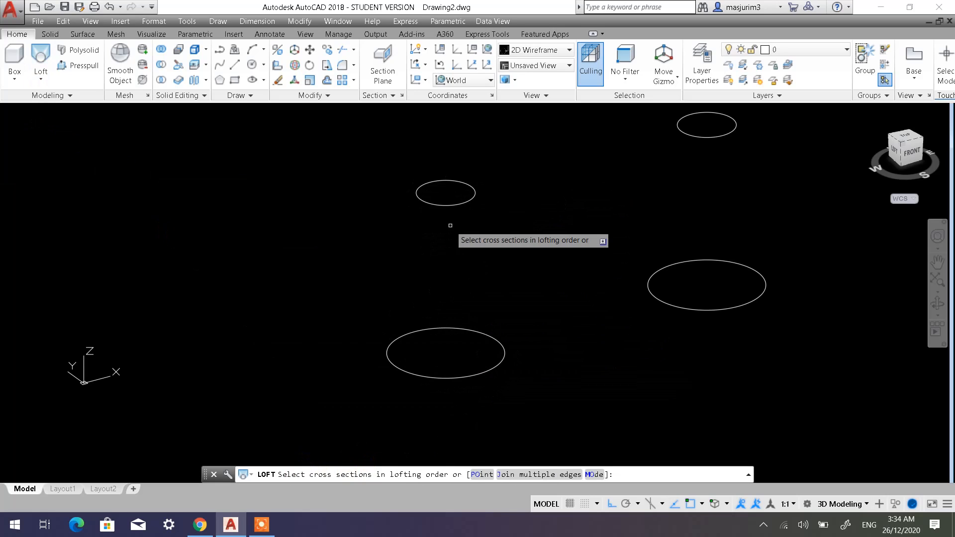
left_click(429, 373)
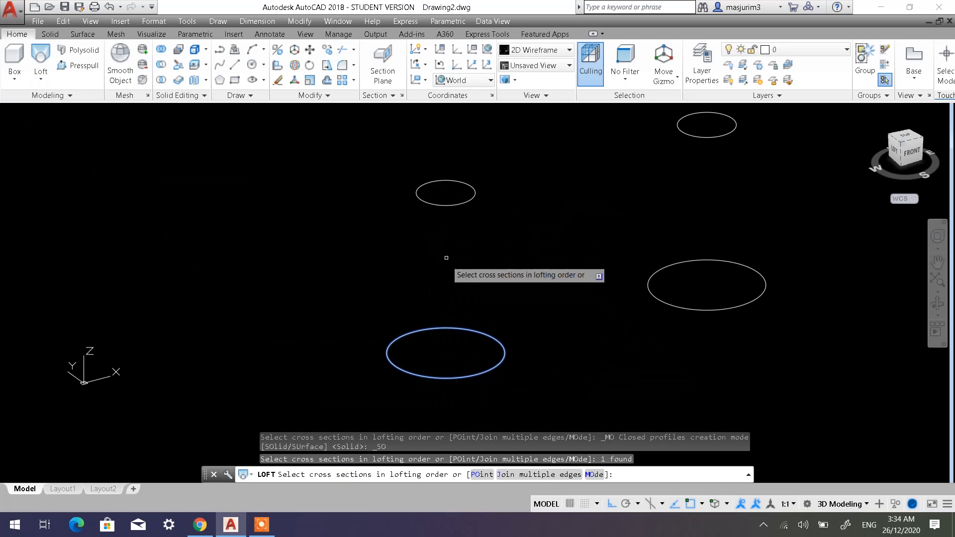
left_click(439, 206)
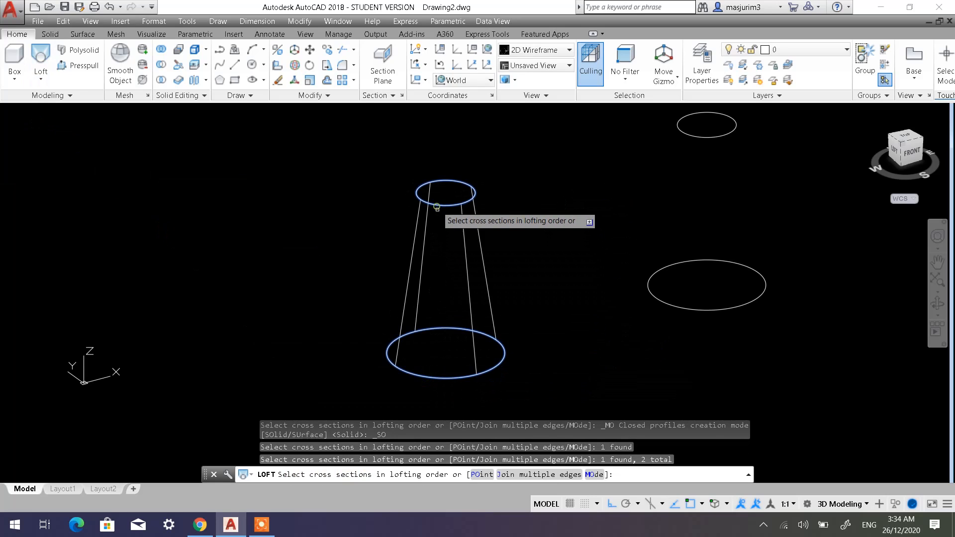
right_click(554, 300)
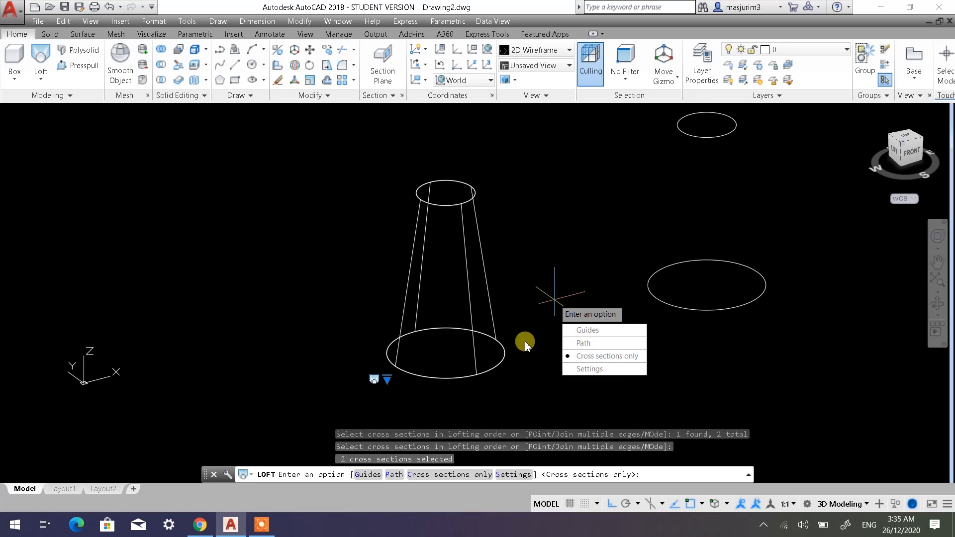
key("Return")
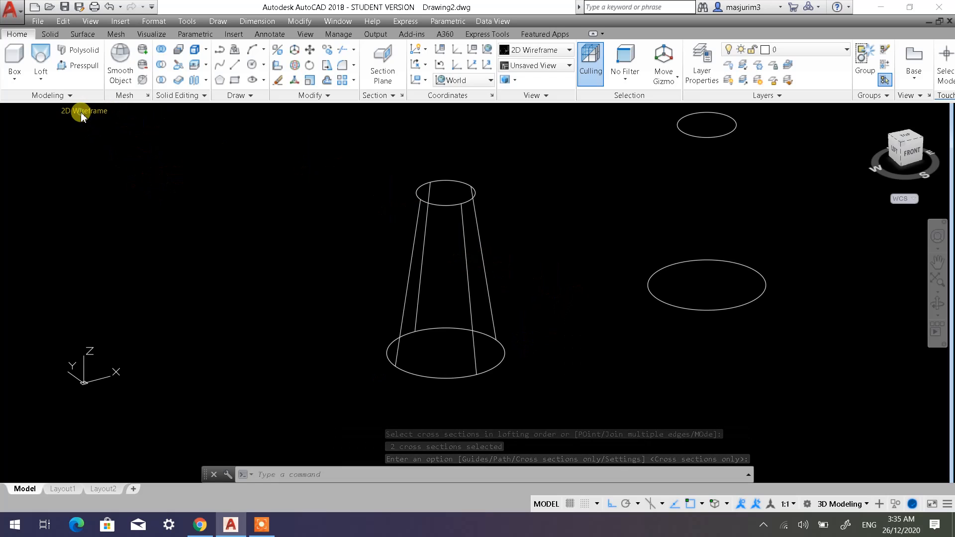
Examine the lofted solid from a lower angle in the Shaded with edges visual style and restore 2D Wireframe.
left_click(79, 111)
left_click(114, 198)
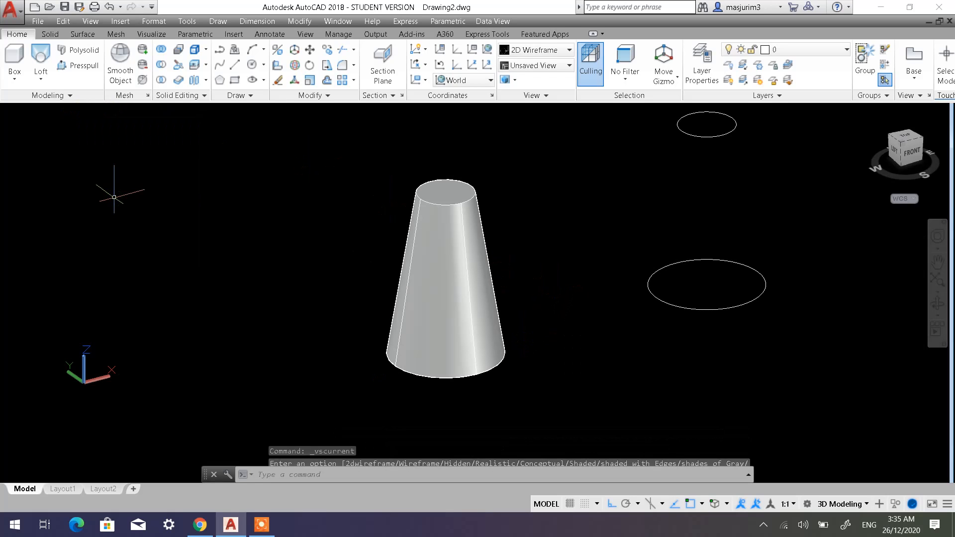
middle_click_drag(532, 305, 503, 272, "shift")
key("Escape")
key("Escape")
key("Escape")
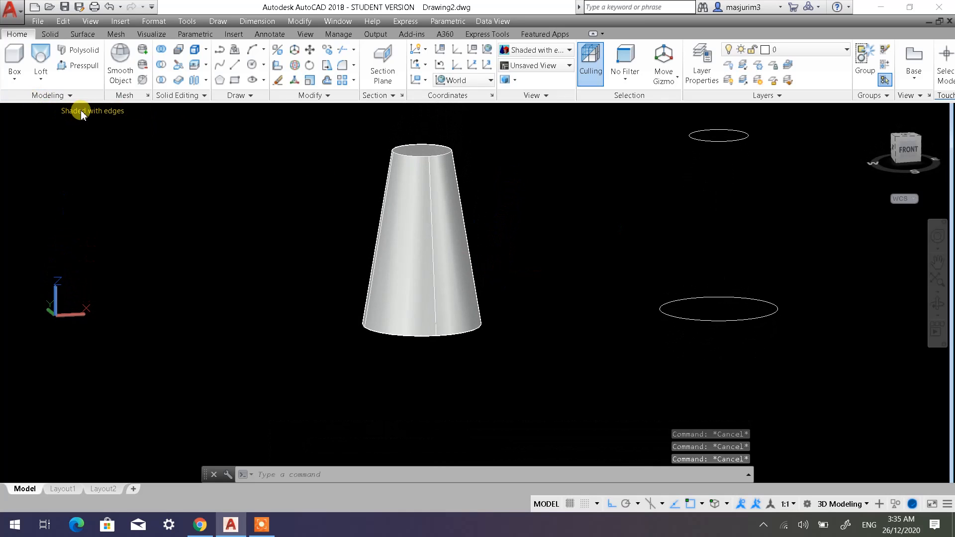
left_click(83, 114)
left_click(101, 136)
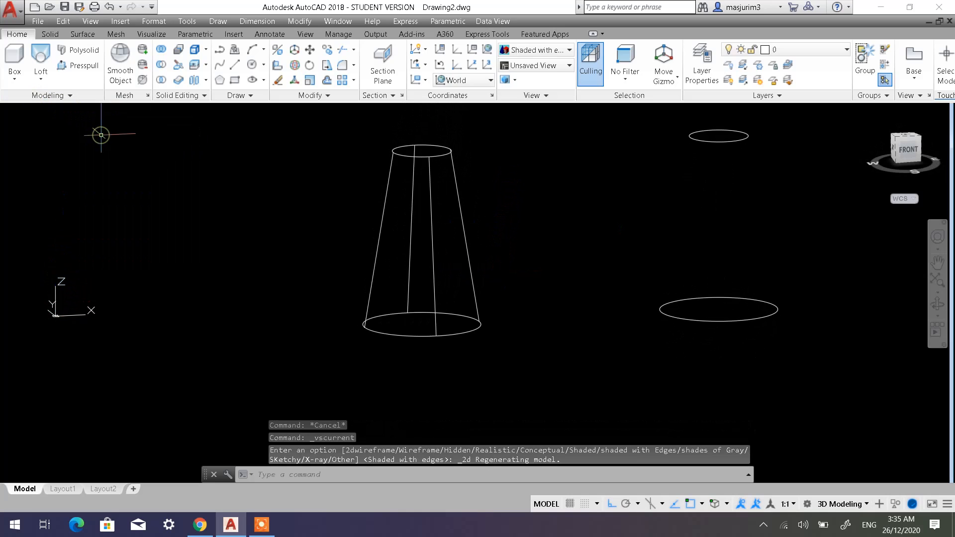
middle_click_drag(485, 241, 468, 271, "shift")
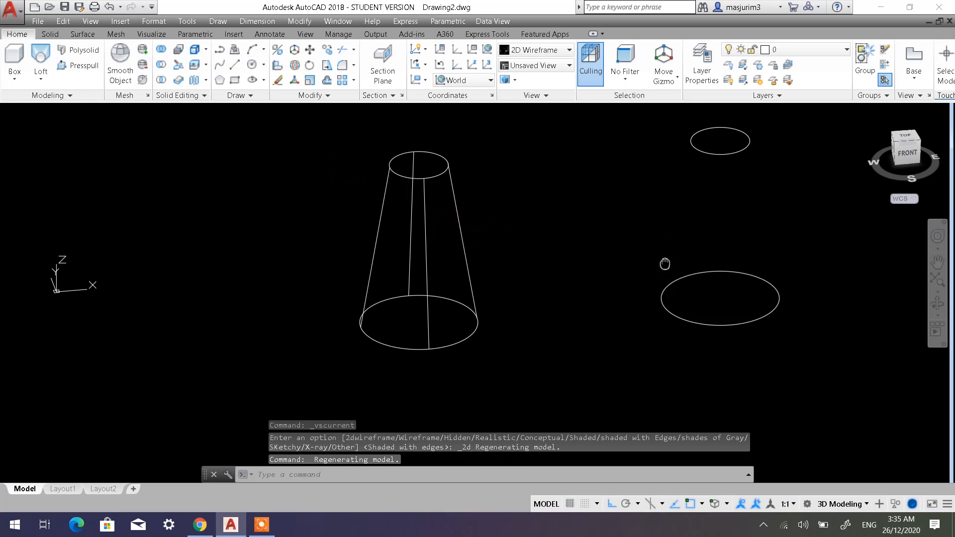
Move the pair of circles next to the lofted solid about 1181 units in the negative Y direction.
middle_click_drag(664, 264, 455, 206)
scroll(473, 233, "down", 5)
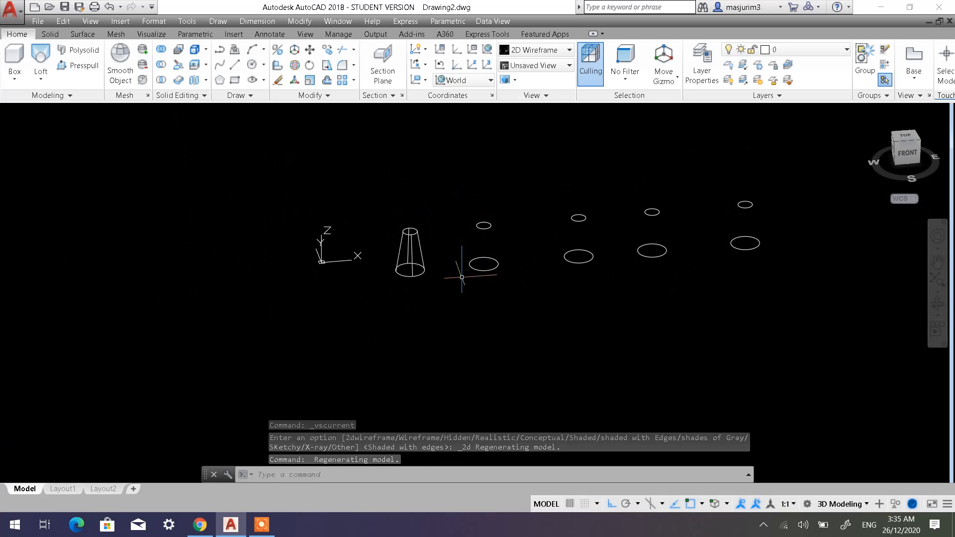
middle_click_drag(461, 277, 535, 291, "shift")
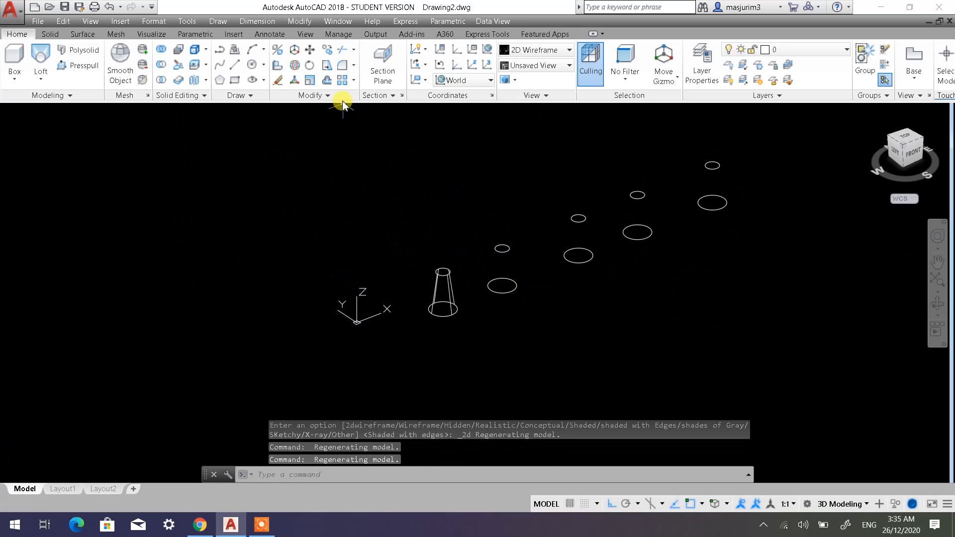
left_click(311, 50)
left_click(524, 301)
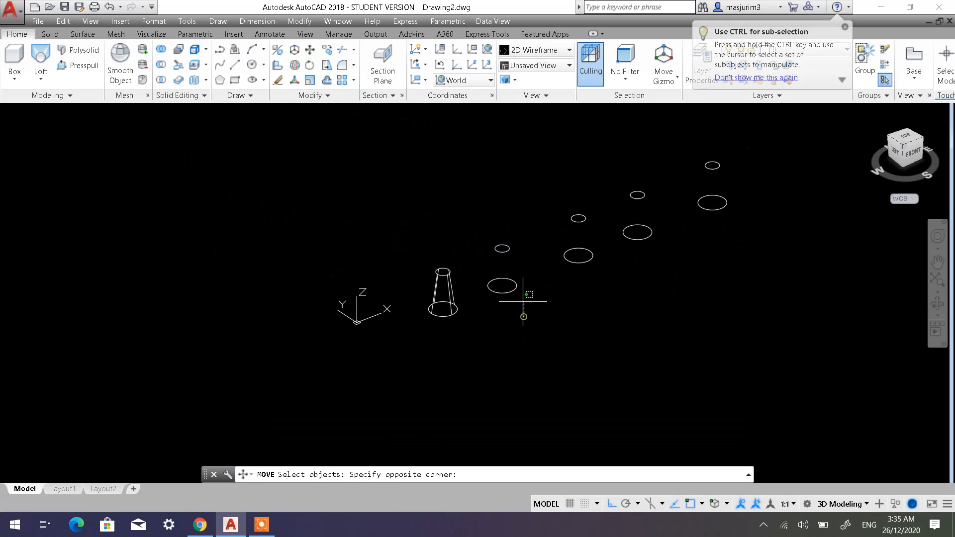
left_click(492, 240)
key("Return")
left_click(490, 329)
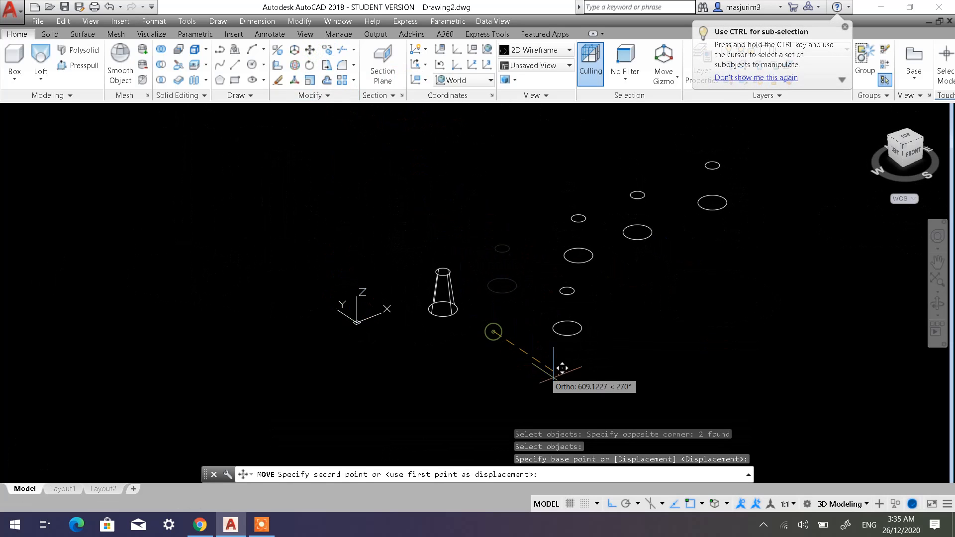
left_click(588, 403)
Draw a vertical line 200 long in +Z from the center of the moved pair's upper circle.
scroll(636, 307, "up", 5)
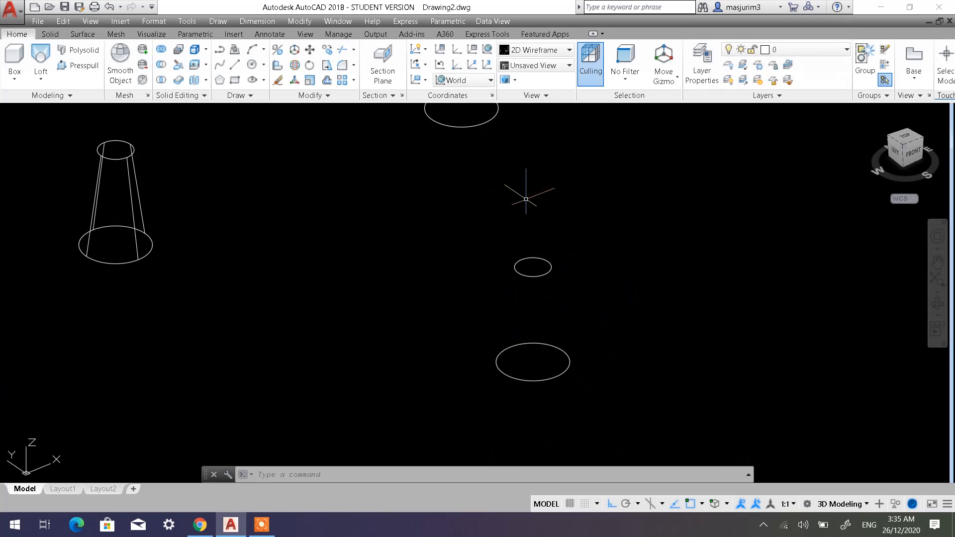
middle_click_drag(534, 225, 531, 244)
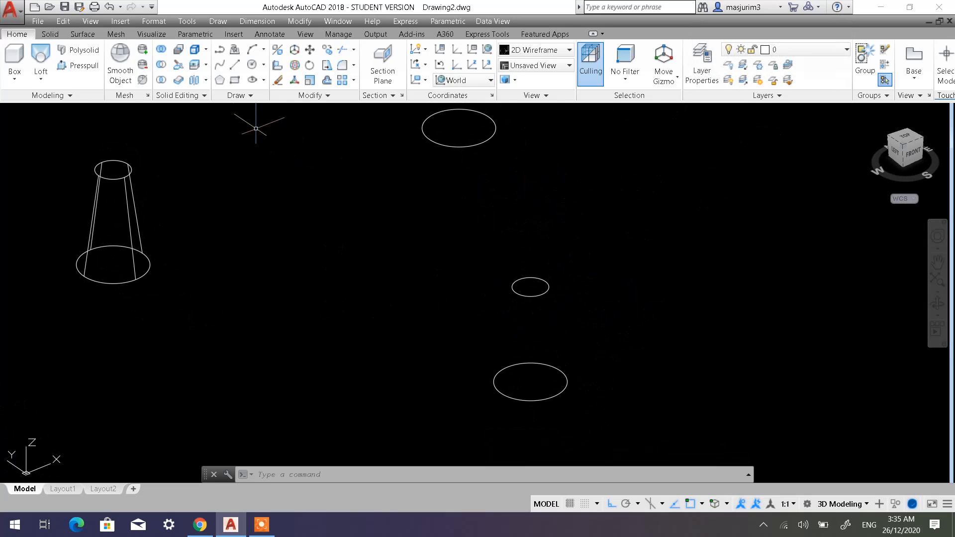
left_click(234, 69)
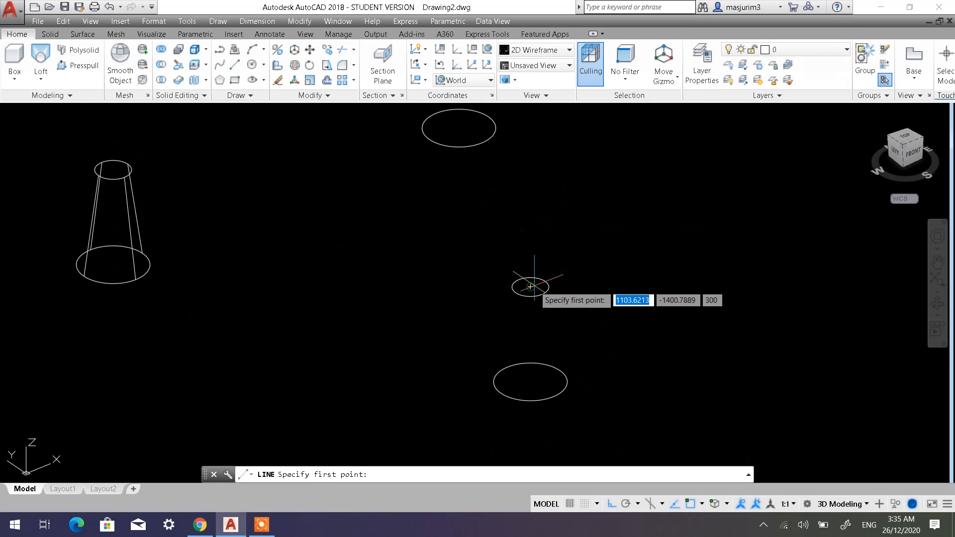
left_click(531, 287)
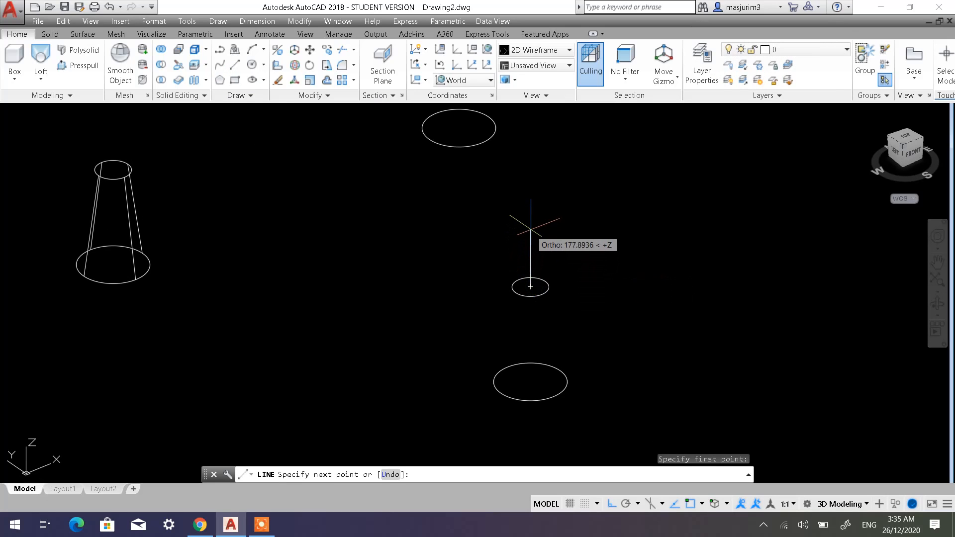
type("2")
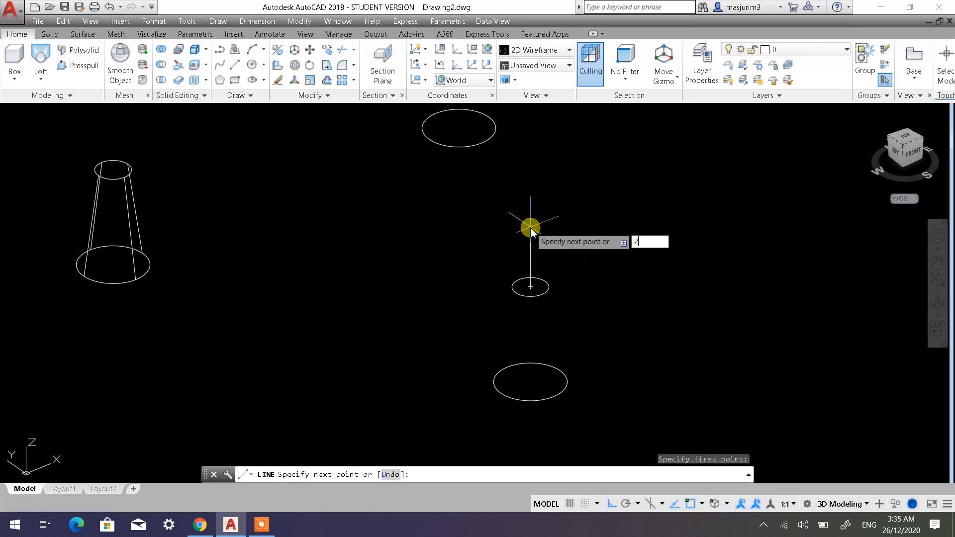
type("00")
key("Return")
key("Return")
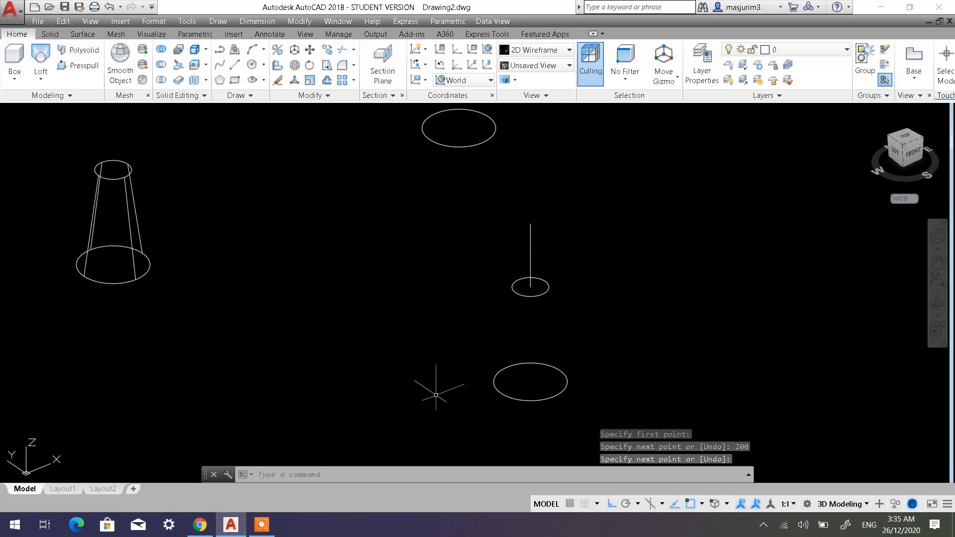
Draw a circle with a diameter of 150 centered on the upper endpoint of the 200-long line.
left_click(253, 69)
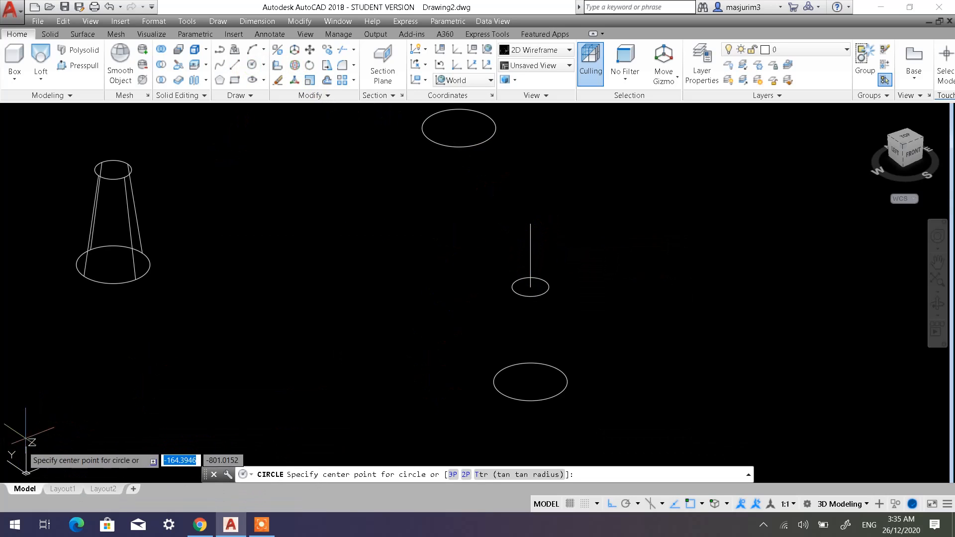
left_click(530, 223)
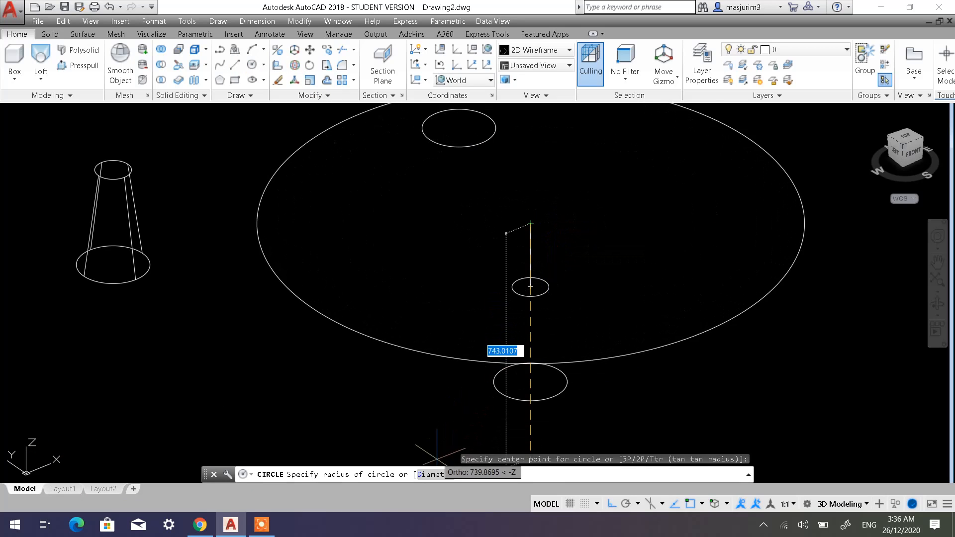
left_click(431, 474)
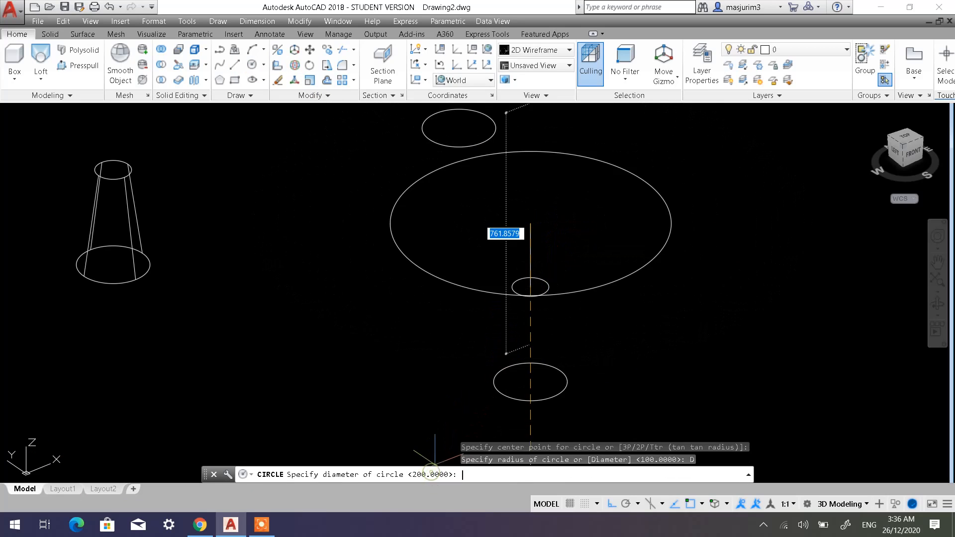
left_click(564, 255)
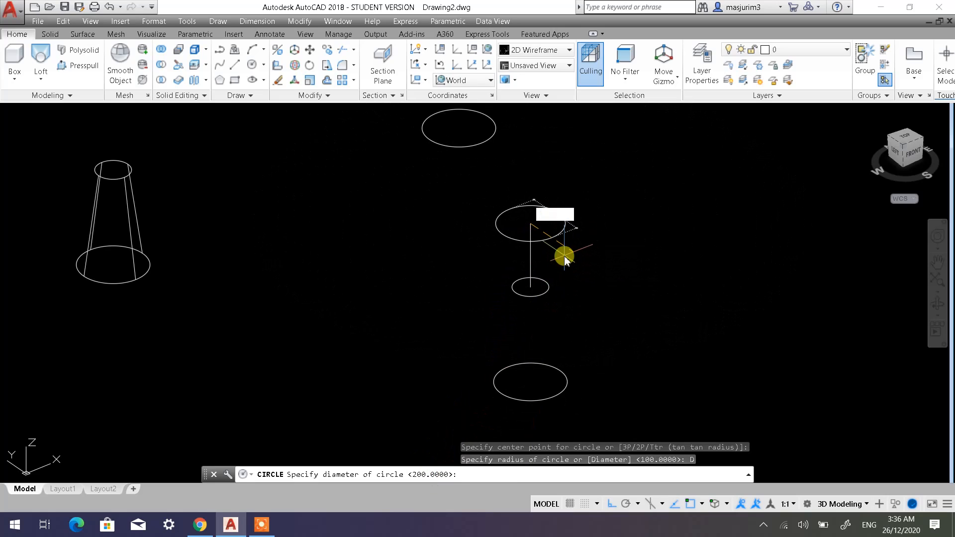
key("Return")
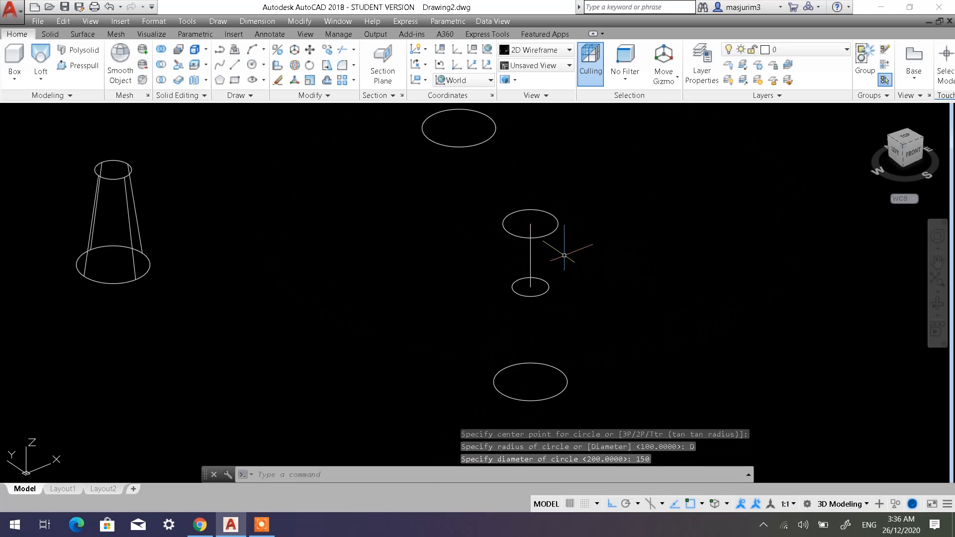
Erase the 200-long vertical line between the centers of the two upper circles.
left_click(550, 245)
left_click(498, 254)
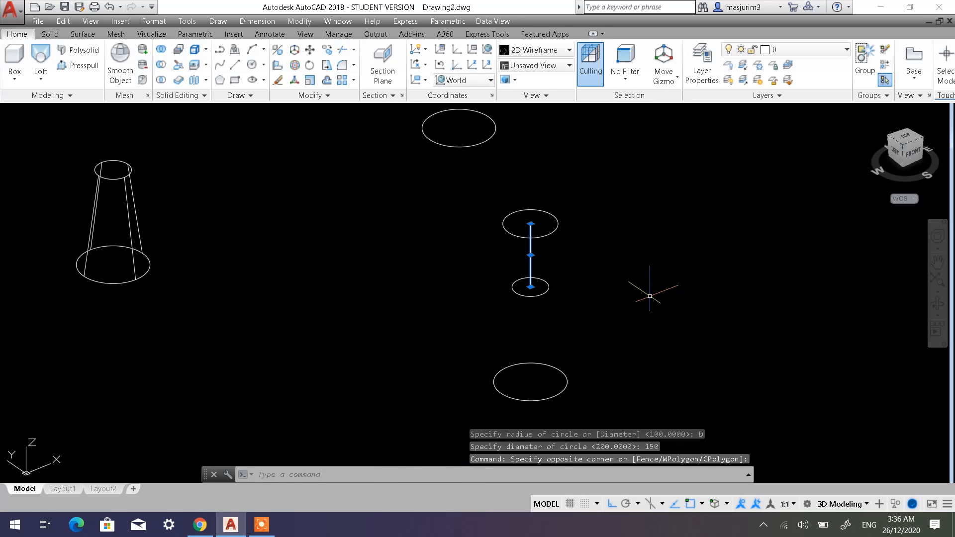
key("Delete")
middle_click_drag(403, 277, 458, 264)
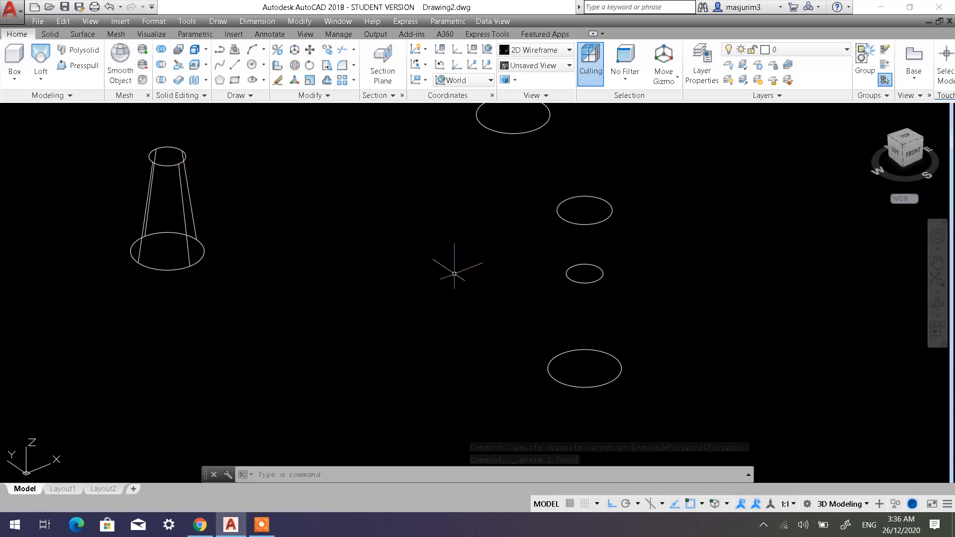
mouse_move(447, 266)
middle_mouse_down()
mouse_move(341, 273)
mouse_move(332, 283)
middle_mouse_up()
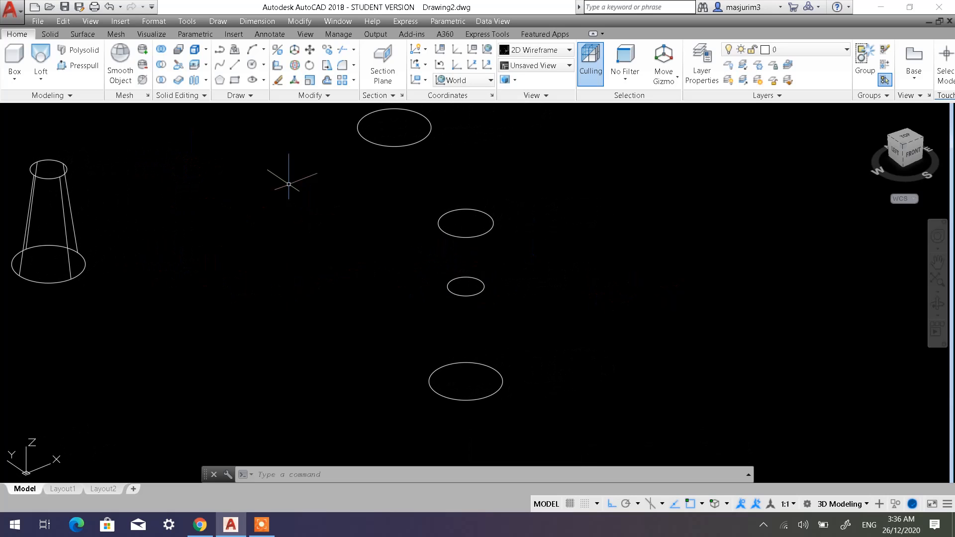
left_click(41, 55)
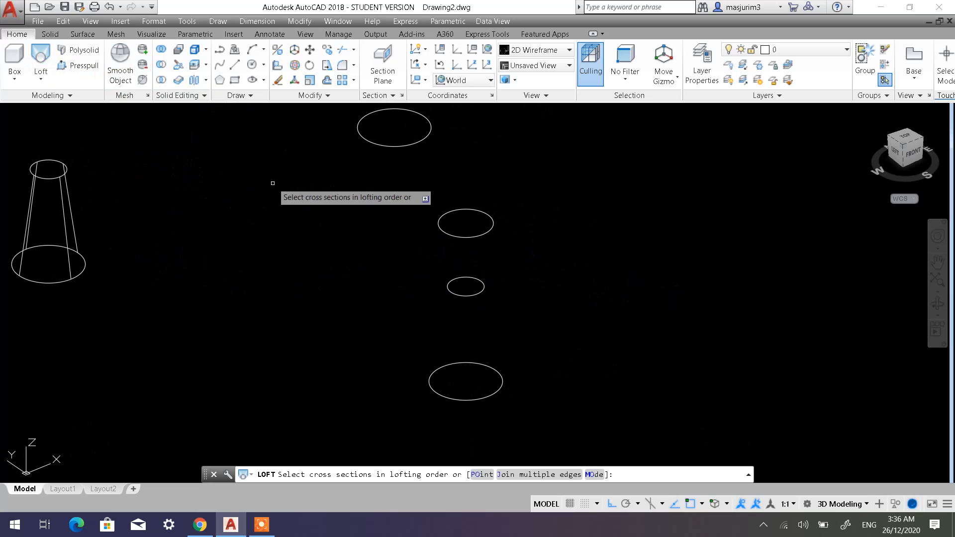
left_click(465, 399)
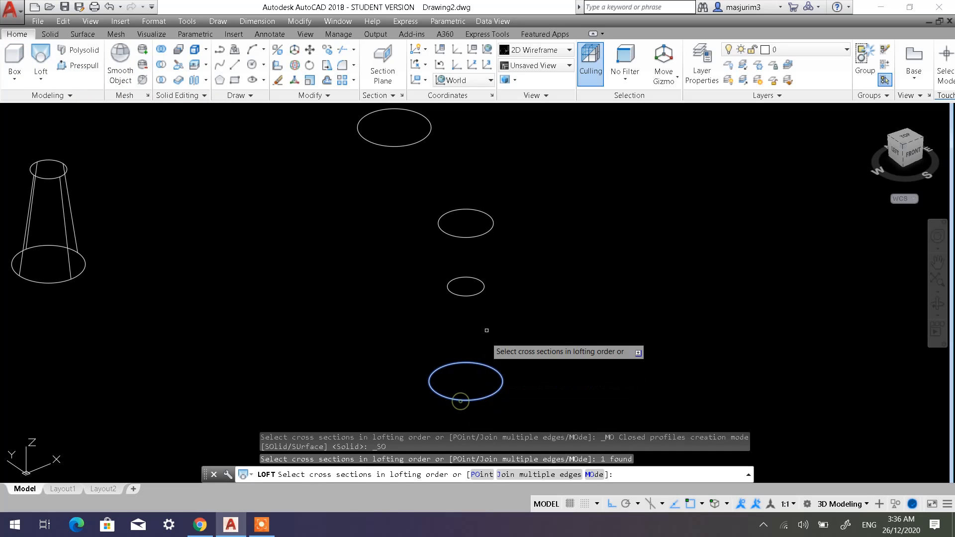
left_click(473, 296)
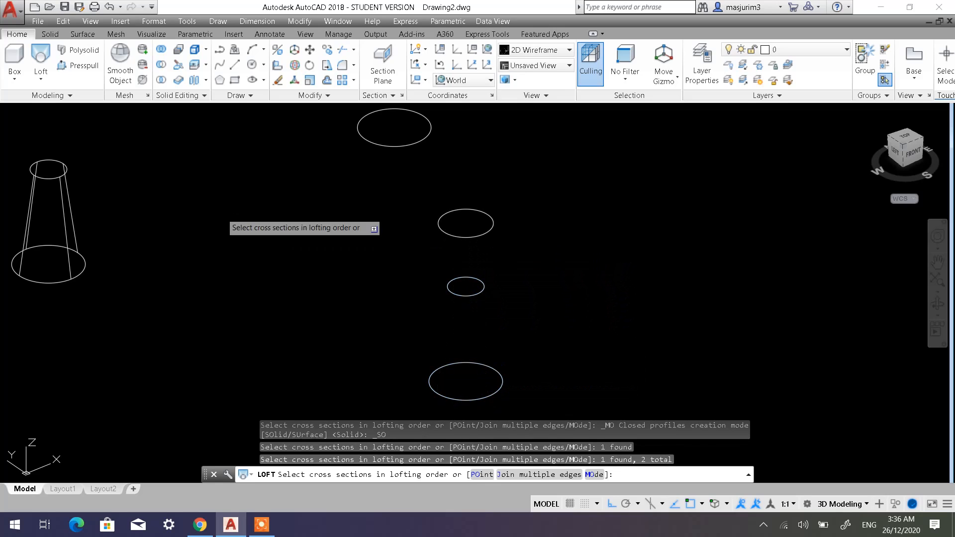
key("Escape")
Copy the three stacked circles in the positive X direction to make a second set beside them.
left_click(333, 53)
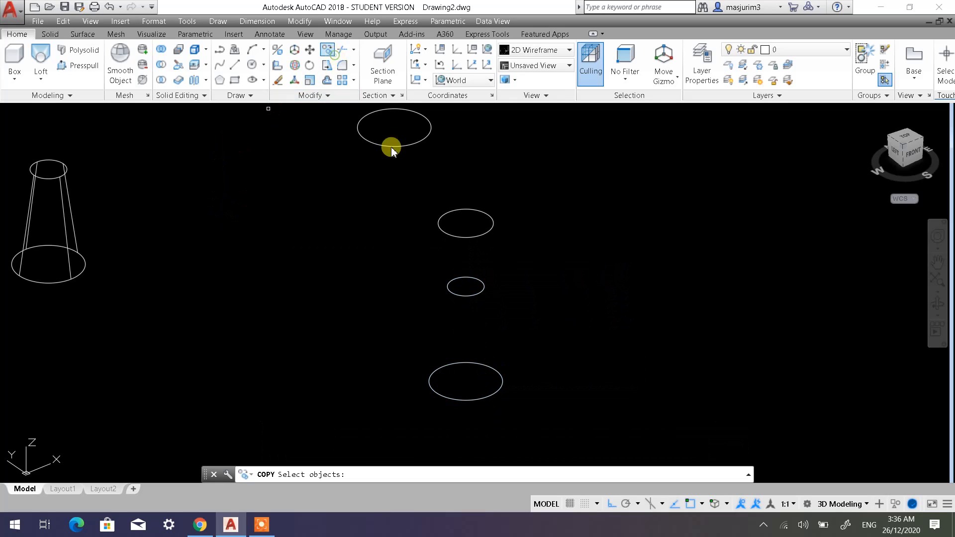
left_click(565, 401)
left_click(445, 215)
key("Return")
left_click(529, 276)
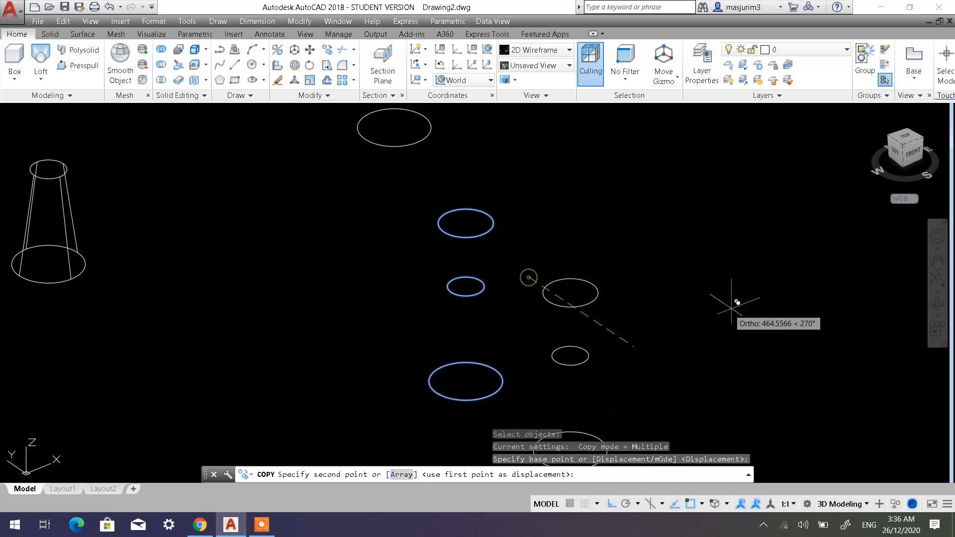
left_click(786, 175)
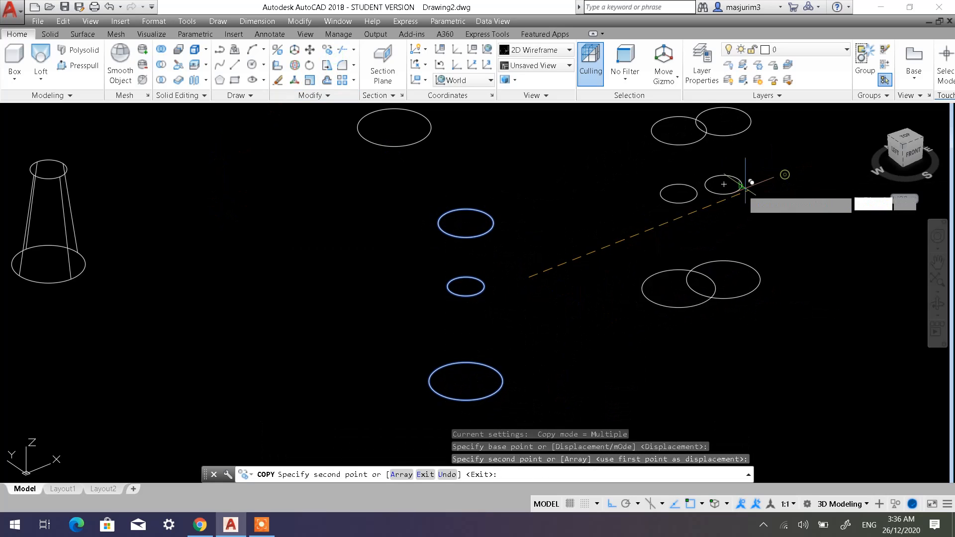
key("Escape")
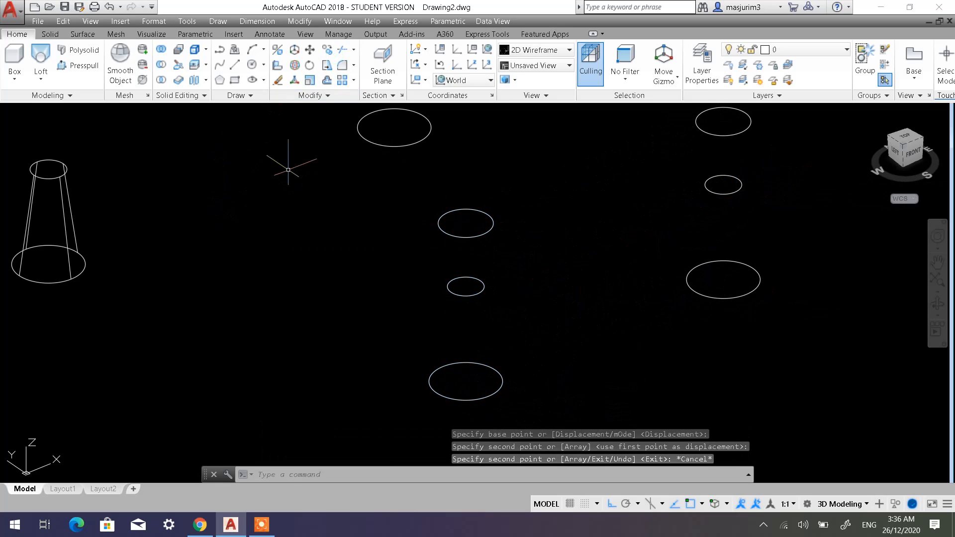
Loft a solid through the original three circles in the order bottom, middle, top, using the Cross sections only option.
left_click(41, 57)
left_click(460, 400)
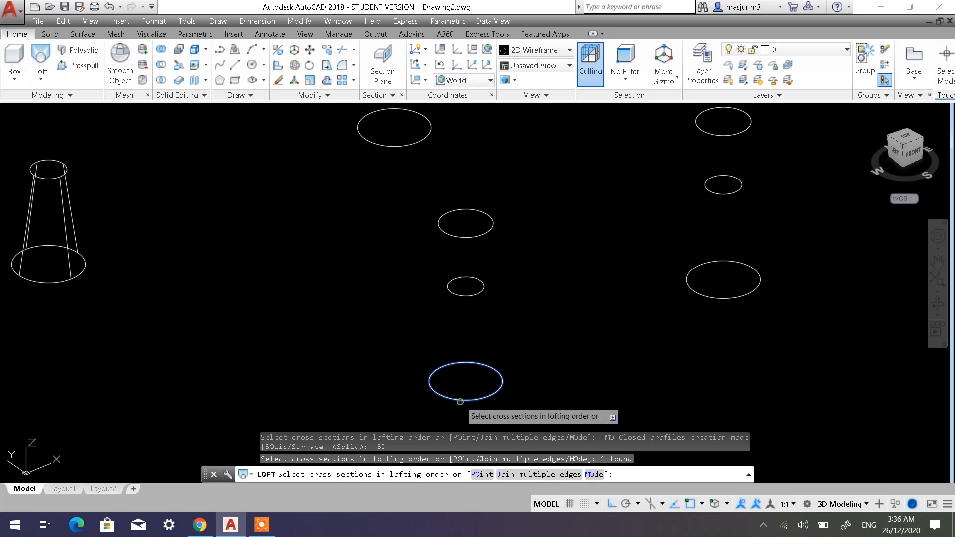
left_click(460, 296)
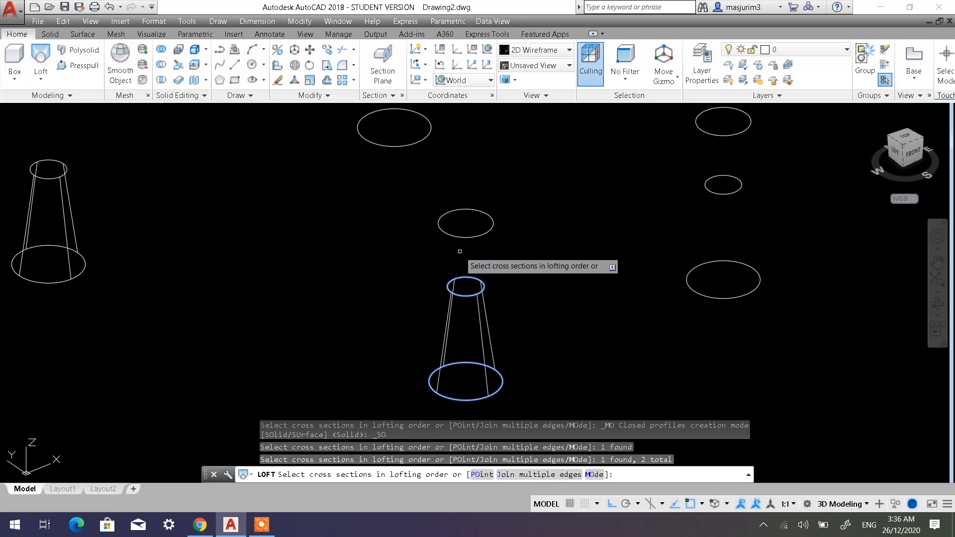
left_click(463, 239)
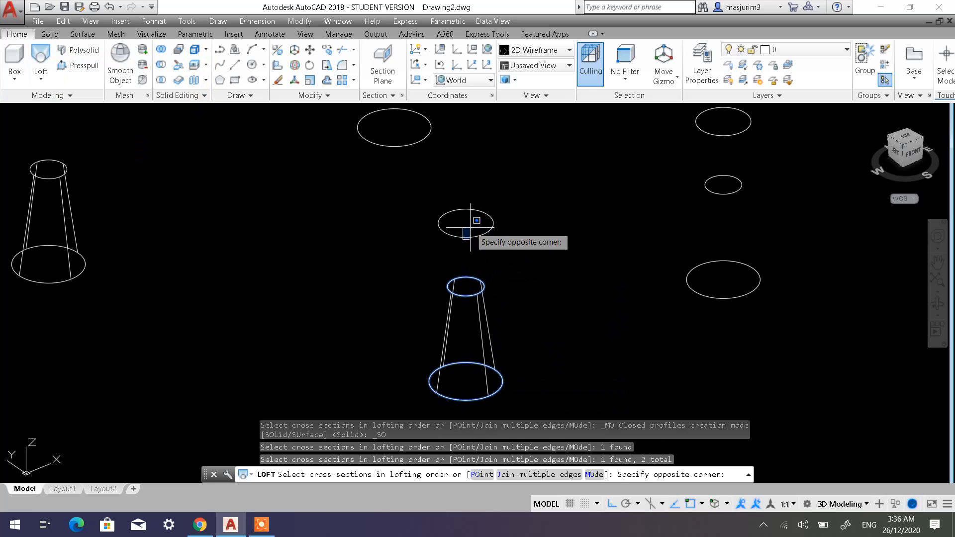
left_click(443, 204)
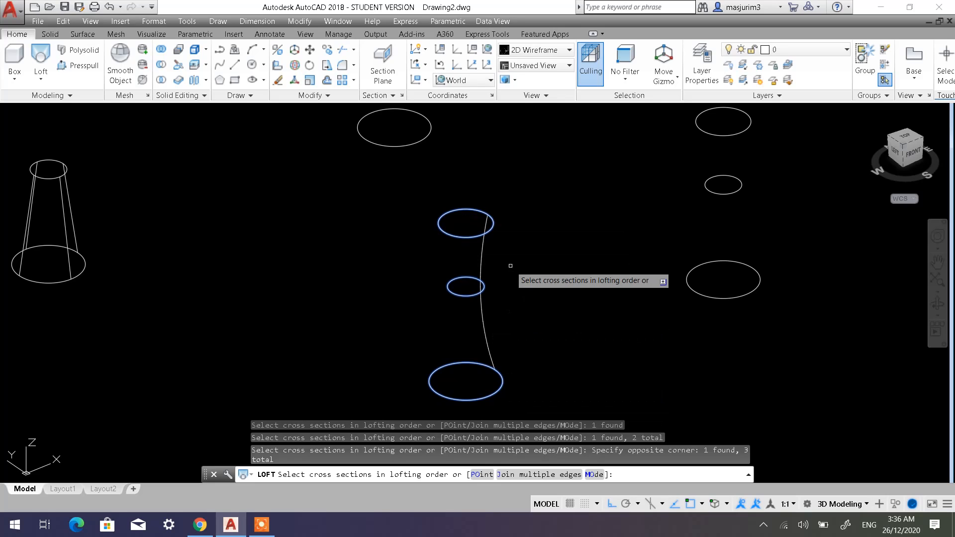
right_click(520, 297)
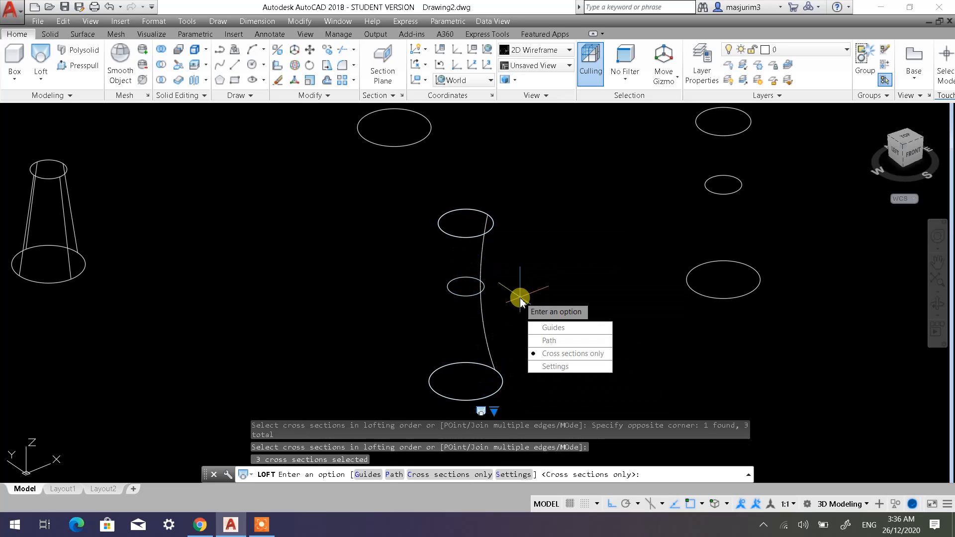
left_click(553, 357)
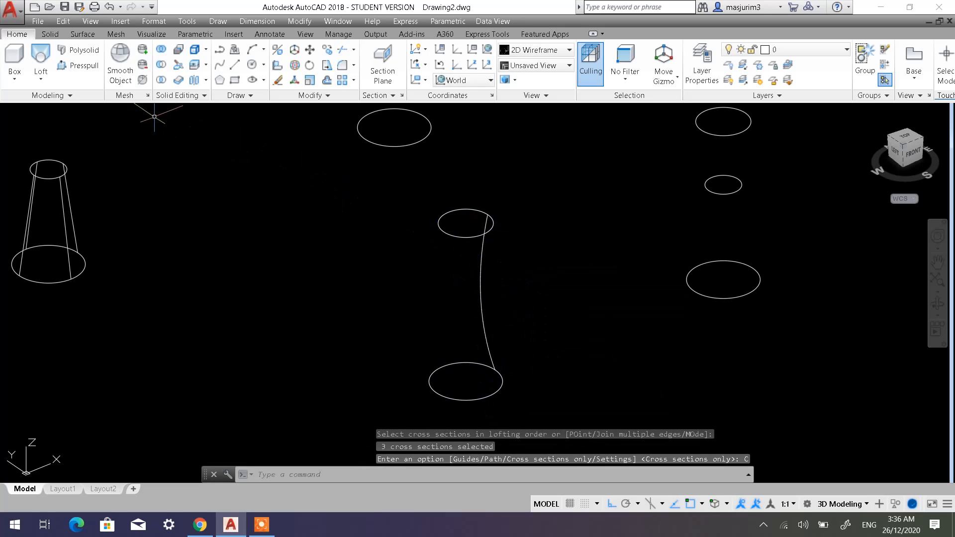
Examine the three-circle lofted solid from a rotated angle in the Shaded with edges visual style and restore 2D Wireframe.
left_click(90, 111)
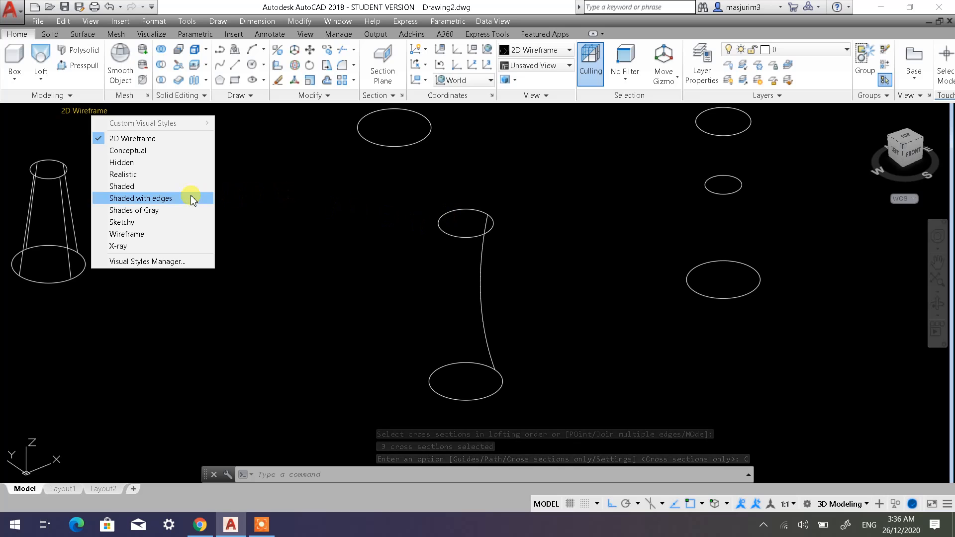
left_click(149, 202)
mouse_move(503, 341)
middle_mouse_down("shift")
mouse_move(506, 271)
mouse_move(554, 302)
mouse_move(624, 315)
mouse_move(580, 339)
mouse_move(516, 340)
mouse_move(496, 315)
middle_mouse_up("shift")
middle_click_drag(714, 305, 443, 382)
middle_click_drag(571, 285, 554, 264, "shift")
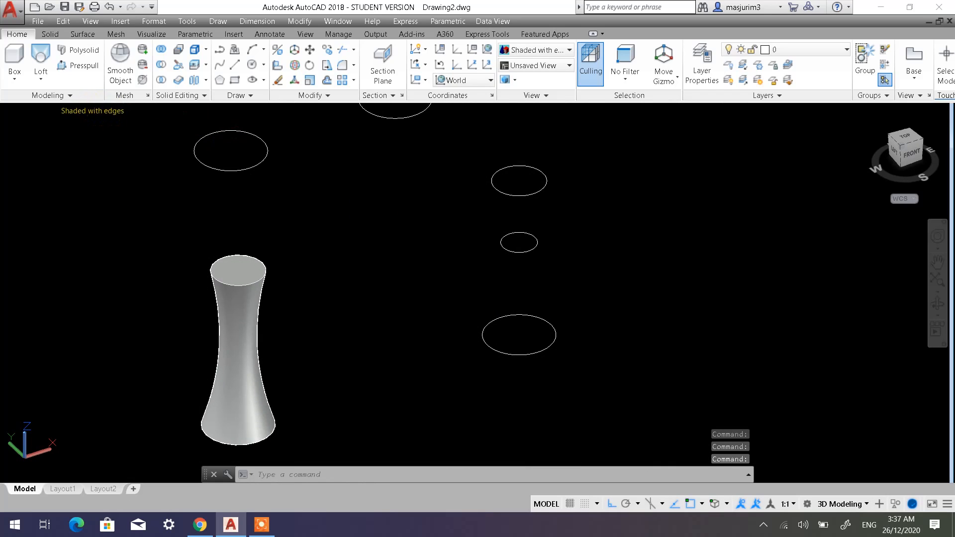
left_click(91, 114)
left_click(120, 137)
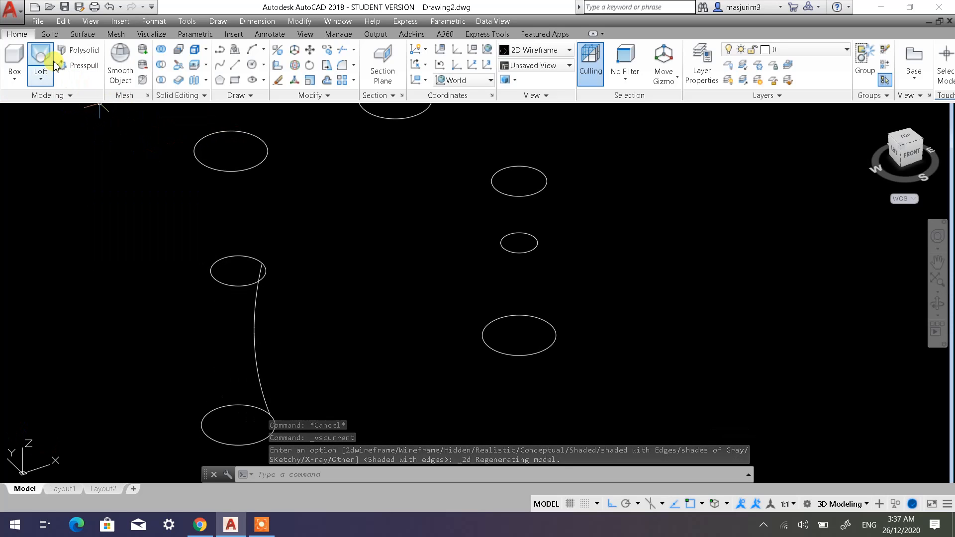
Loft a solid from the copied circles in the order bottom, top, middle, using the Cross sections only option.
left_click(41, 56)
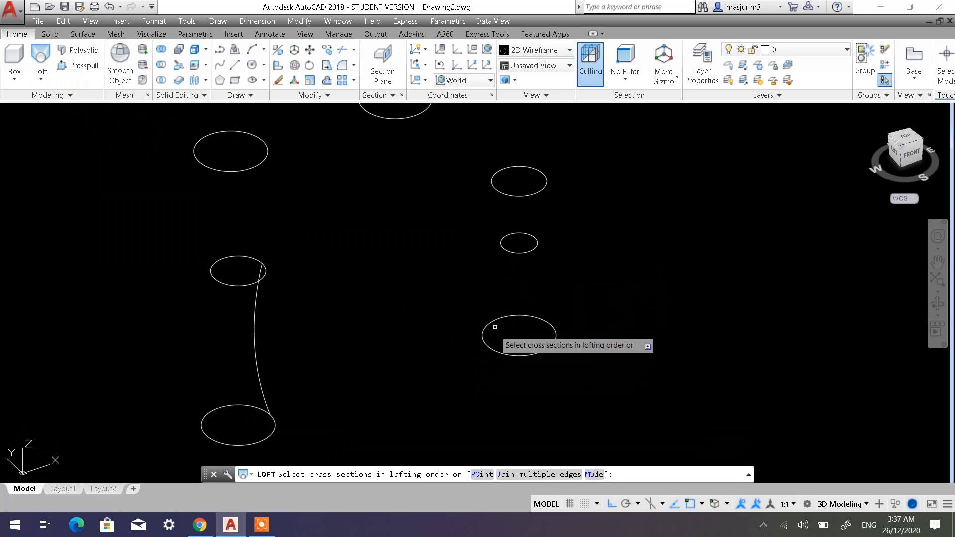
left_click(518, 196)
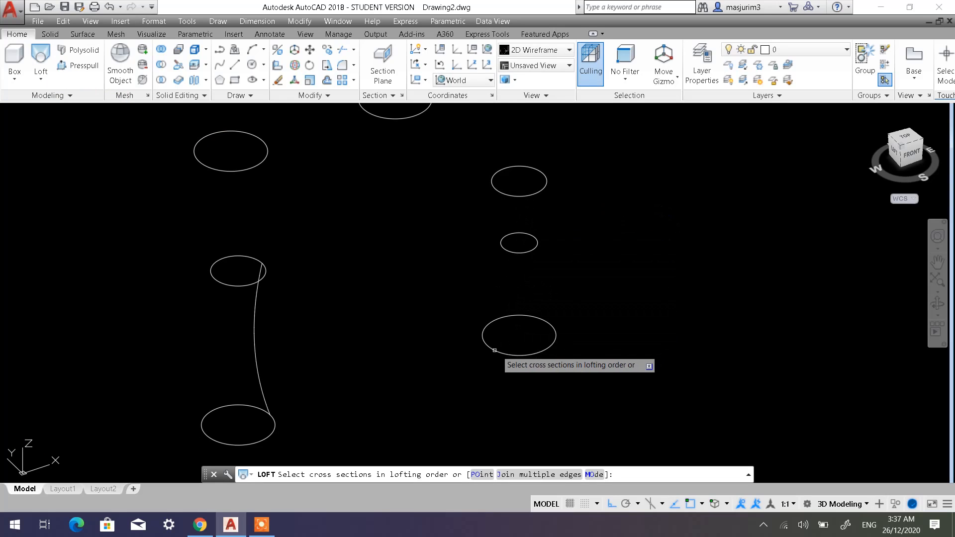
left_click(522, 356)
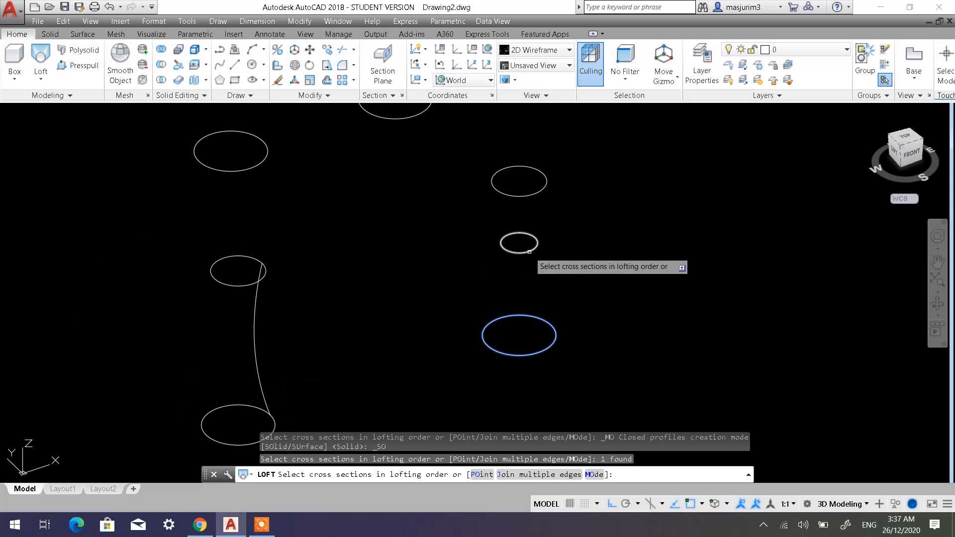
left_click(516, 197)
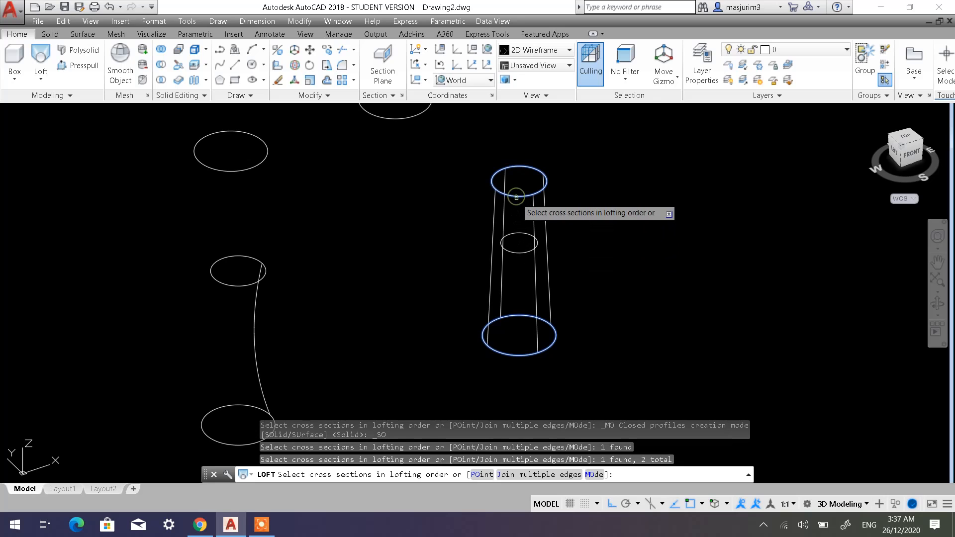
left_click(514, 252)
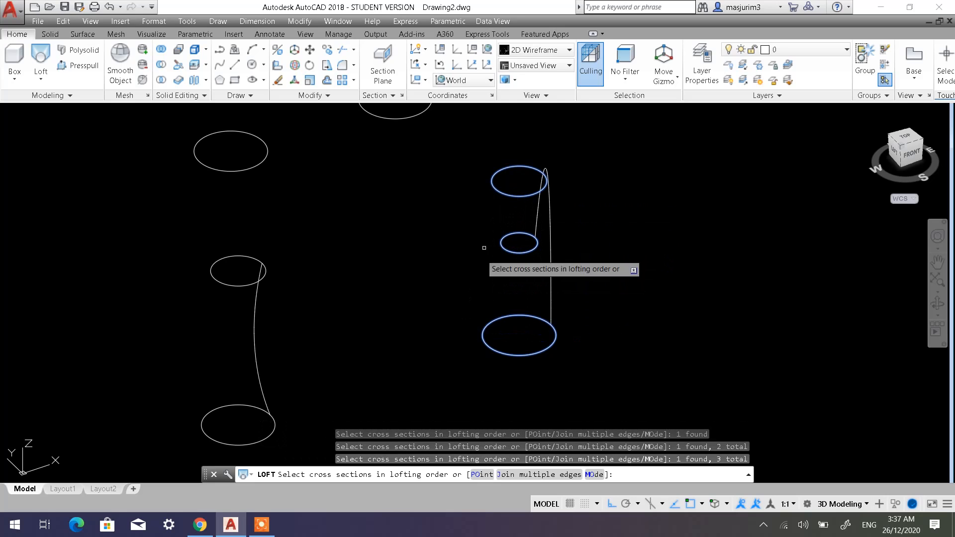
key("Return")
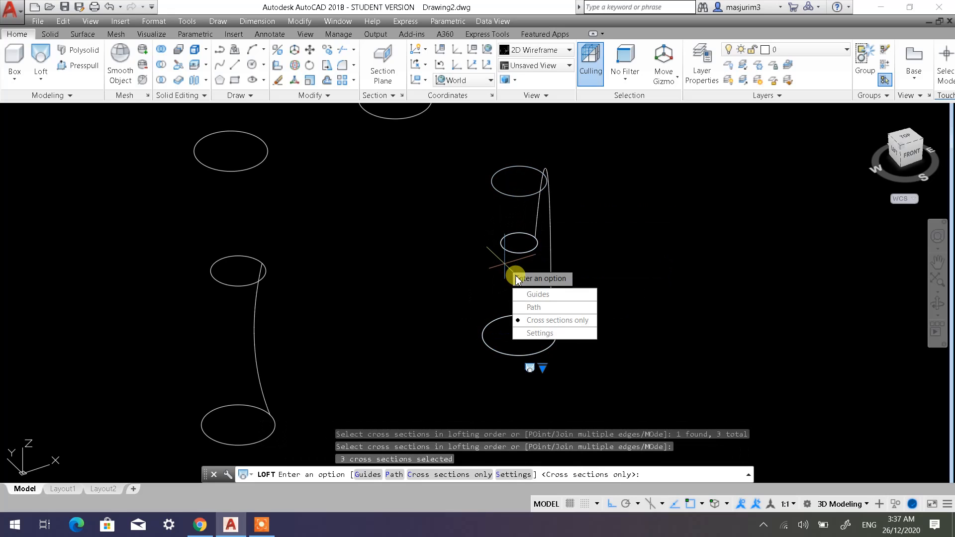
left_click(557, 320)
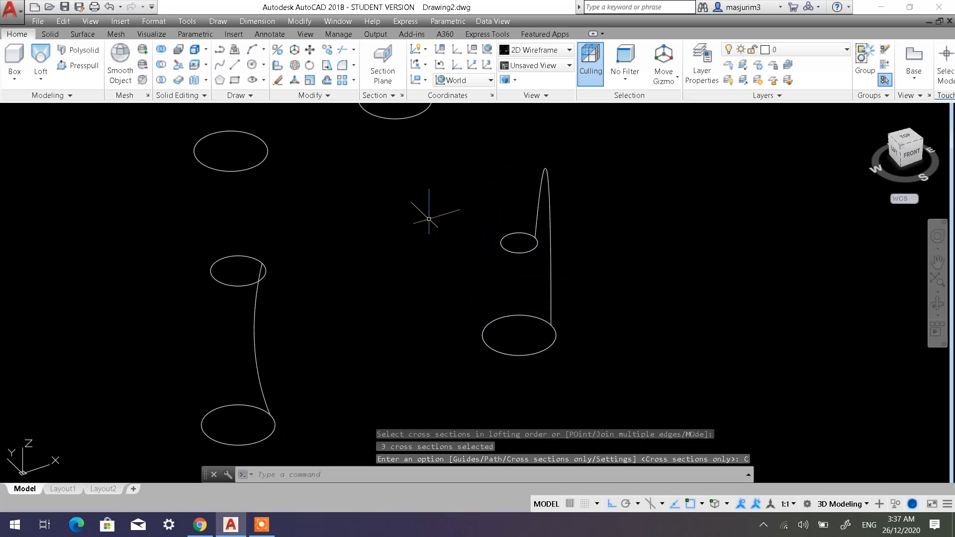
Examine the lofted solids made with different selection orders in the Shaded with edges visual style and restore 2D Wireframe.
left_click(105, 114)
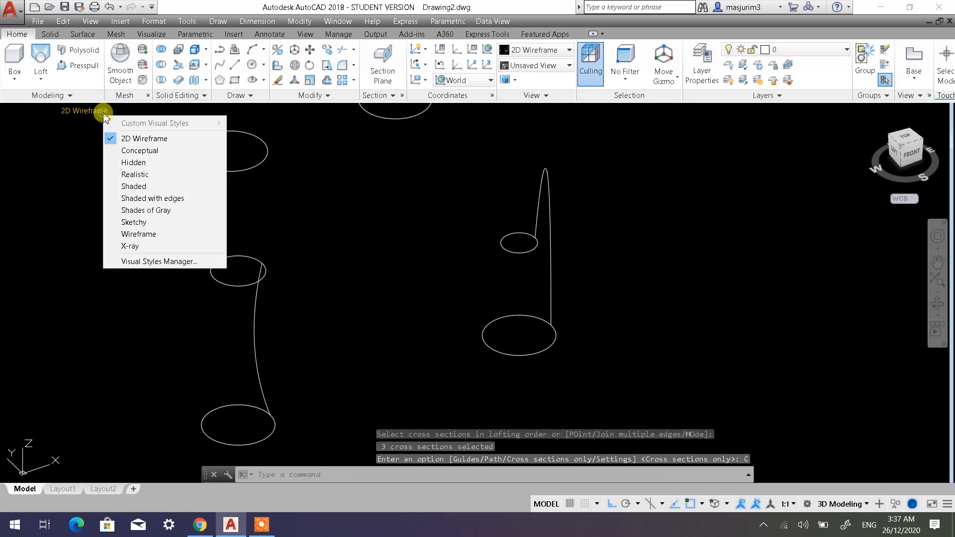
left_click(144, 198)
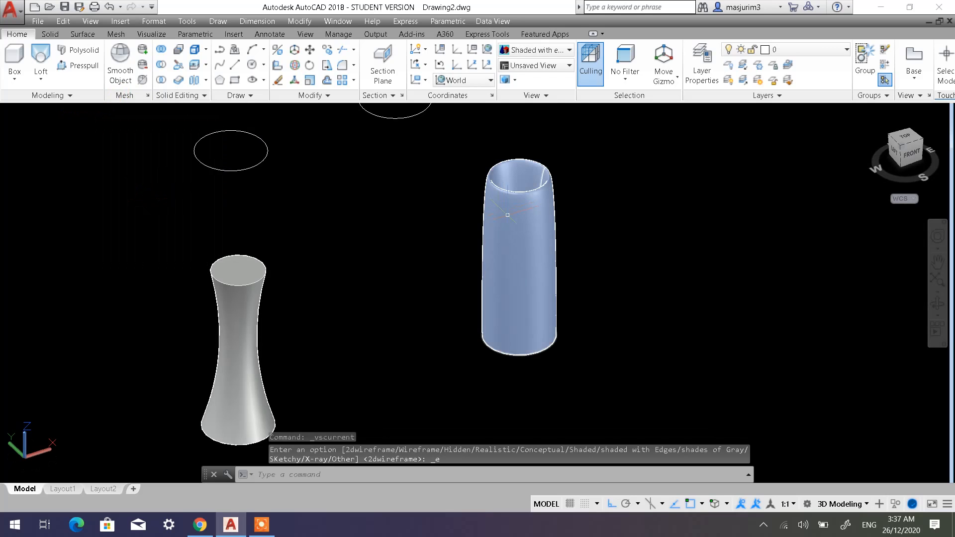
mouse_move(458, 223)
middle_mouse_down("shift")
mouse_move(449, 304)
mouse_move(472, 190)
mouse_move(435, 282)
mouse_move(459, 223)
mouse_move(453, 210)
middle_mouse_up("shift")
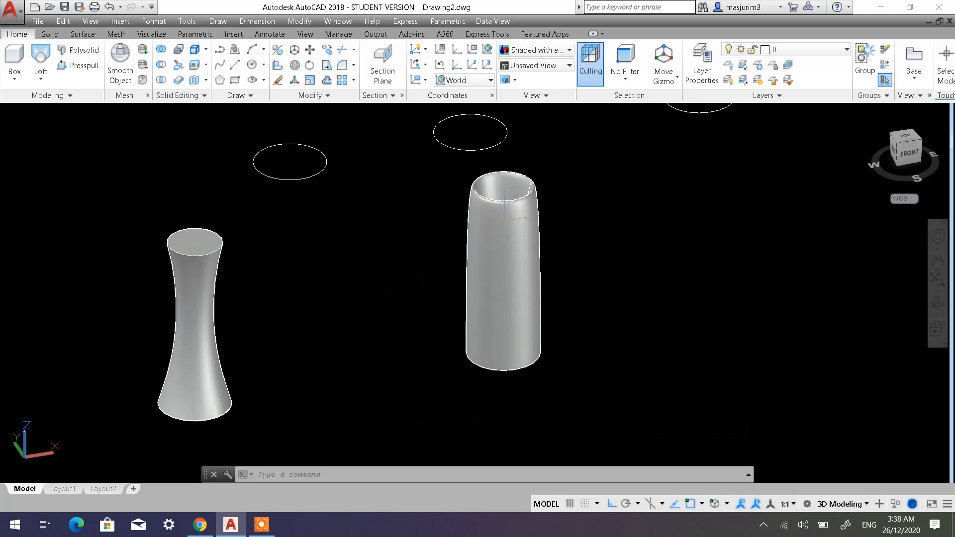
scroll(511, 275, "down", 5)
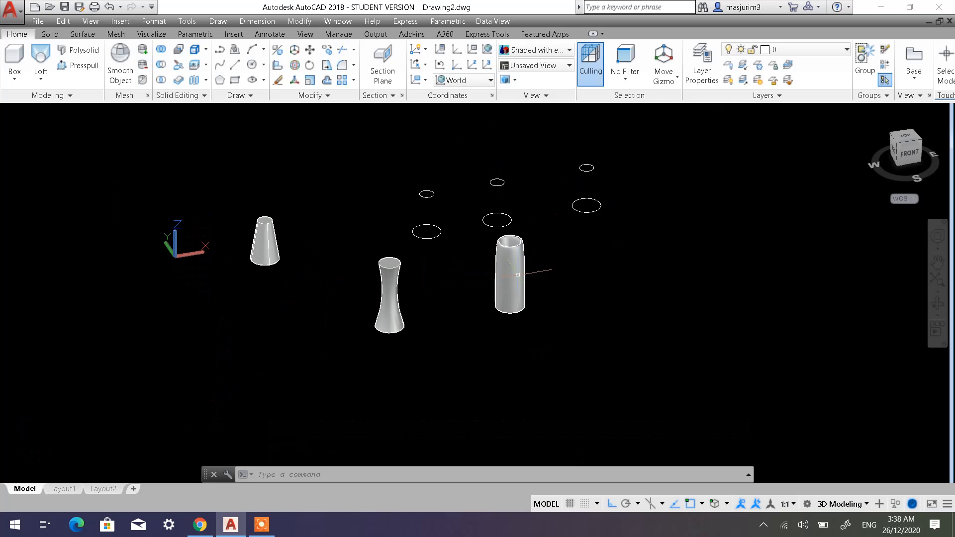
middle_click_drag(478, 245, 484, 278)
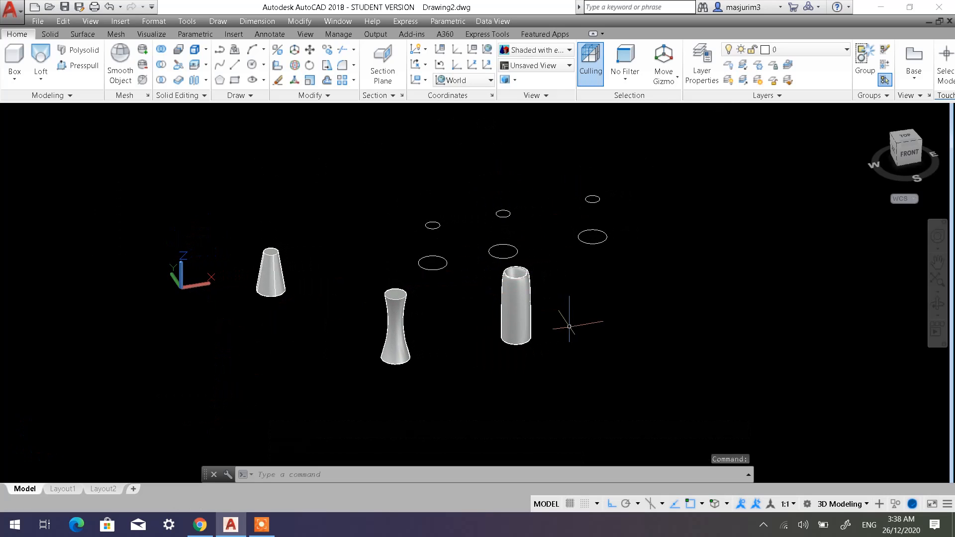
middle_click_drag(568, 283, 486, 273)
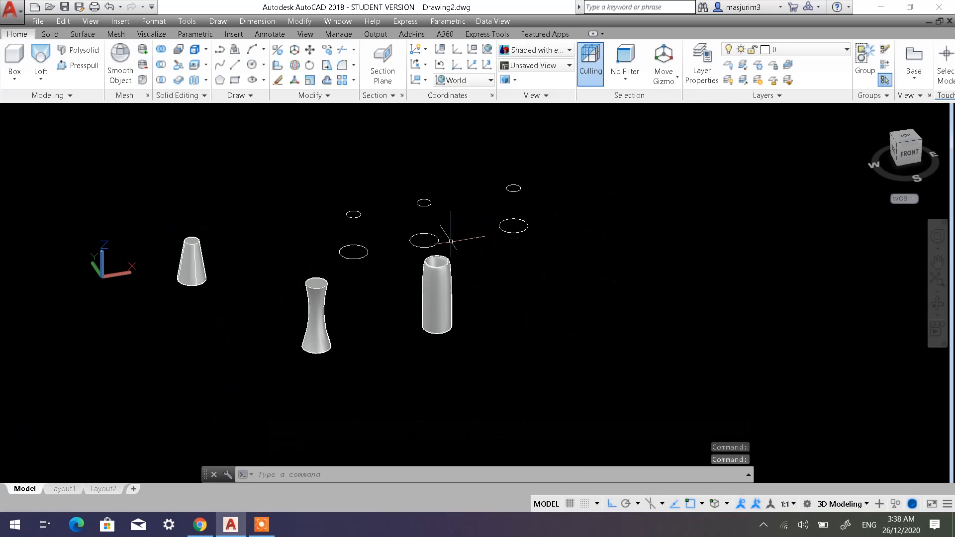
middle_click_drag(450, 241, 442, 265)
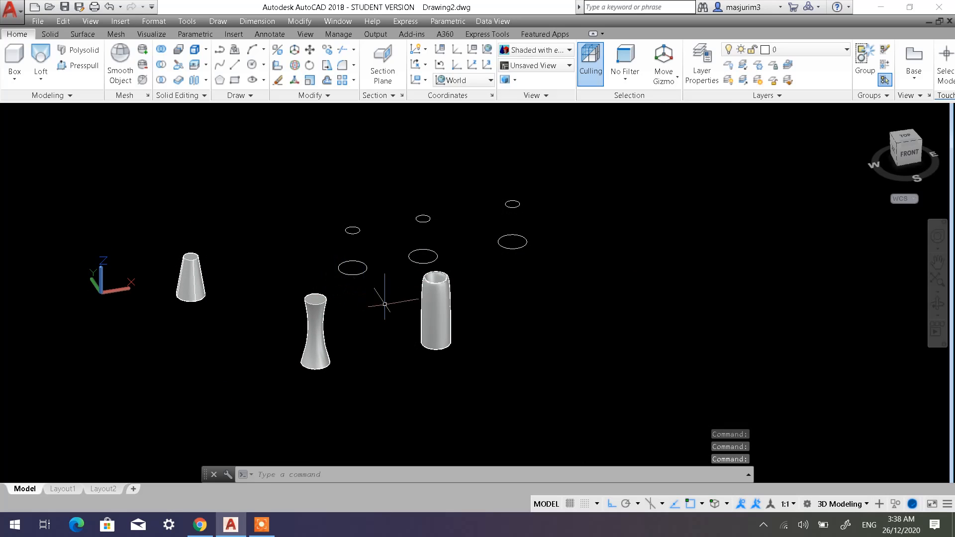
scroll(384, 303, "up", 2)
scroll(416, 299, "down", 4)
middle_click_drag(416, 299, 330, 287)
scroll(441, 260, "up", 3)
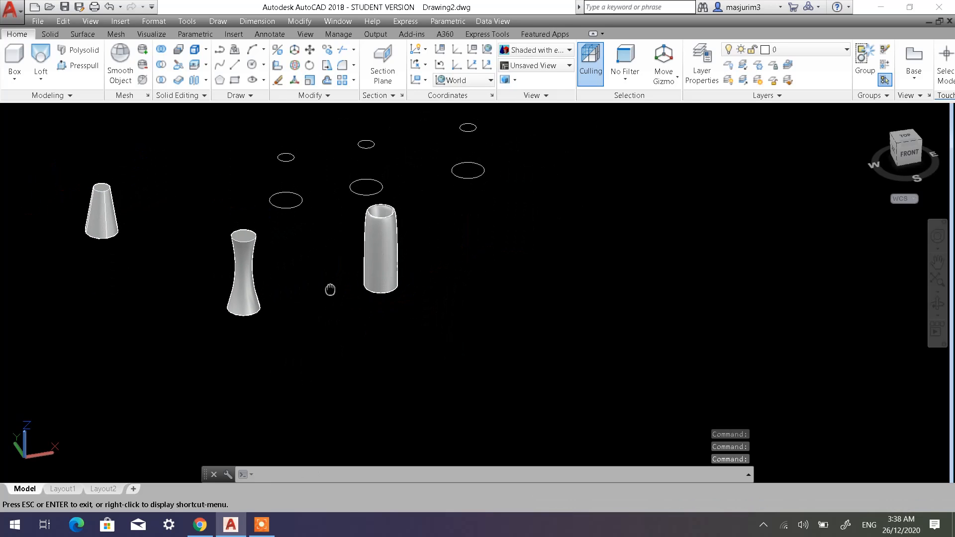
left_click(85, 113)
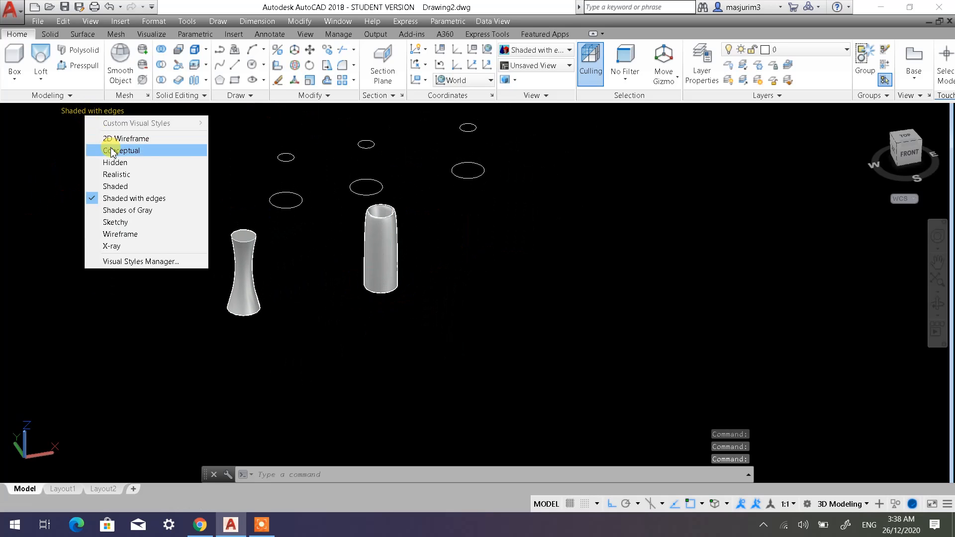
left_click(127, 140)
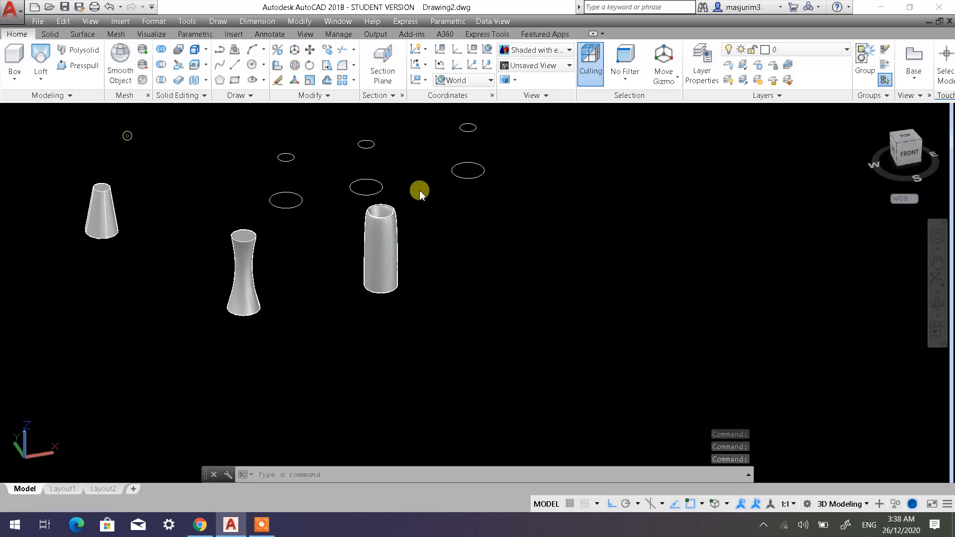
Copy the rearmost remaining pair of stacked circles in the negative Y direction to an empty area in front.
middle_click_drag(418, 195, 314, 262)
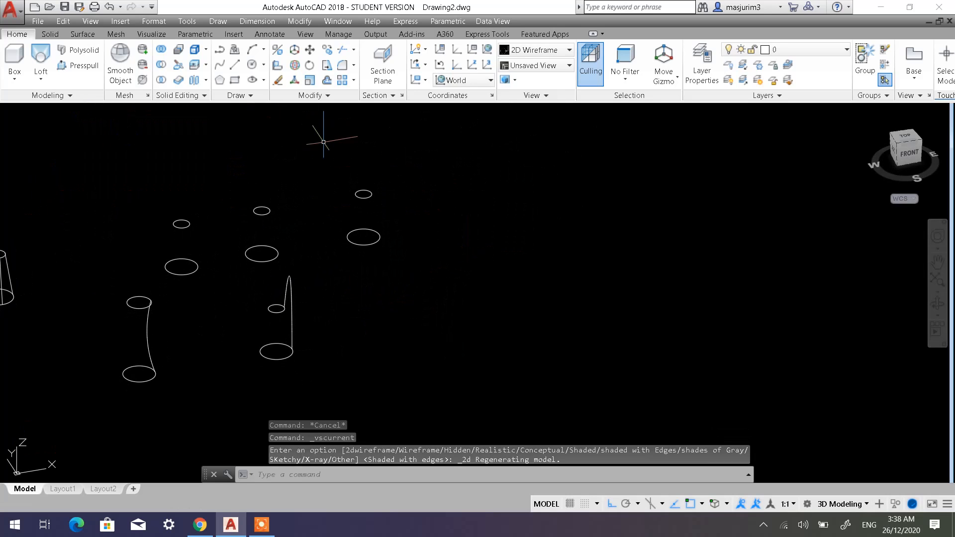
left_click(326, 50)
left_click(416, 277)
left_click(362, 181)
key("Return")
left_click(419, 183)
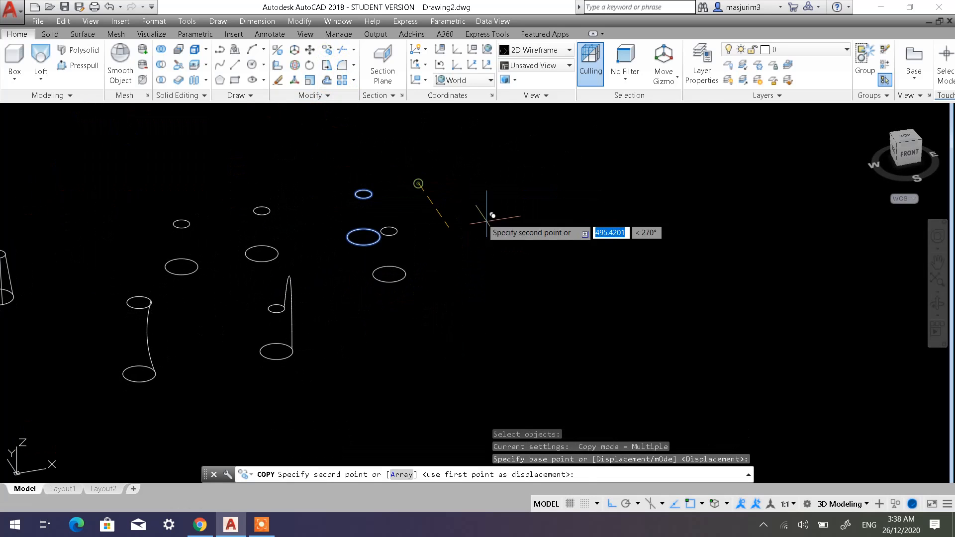
left_click(603, 307)
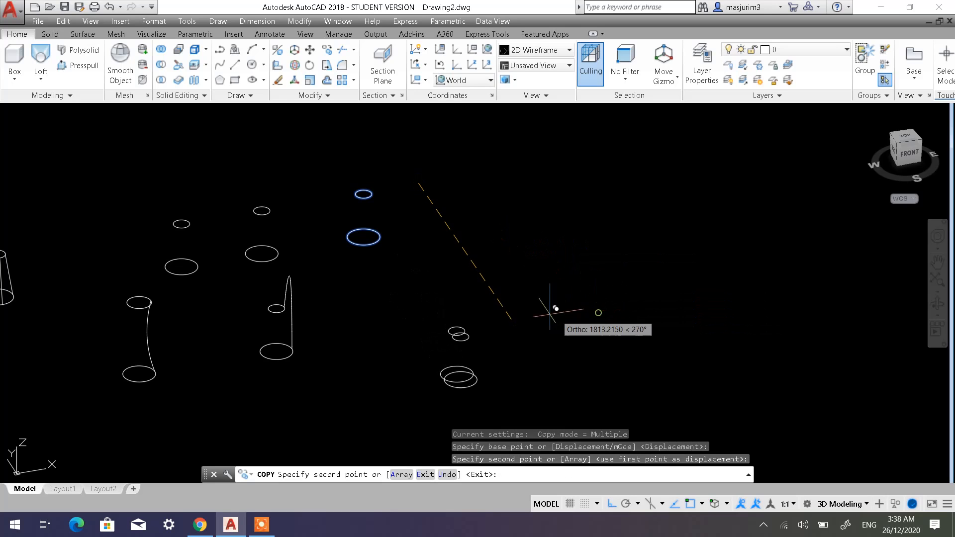
key("Escape")
Draw a line from the copied upper circle's centre 250 up along Z, continuing 300 in the positive X direction.
middle_click_drag(542, 353, 522, 315, "shift")
scroll(498, 285, "up", 2)
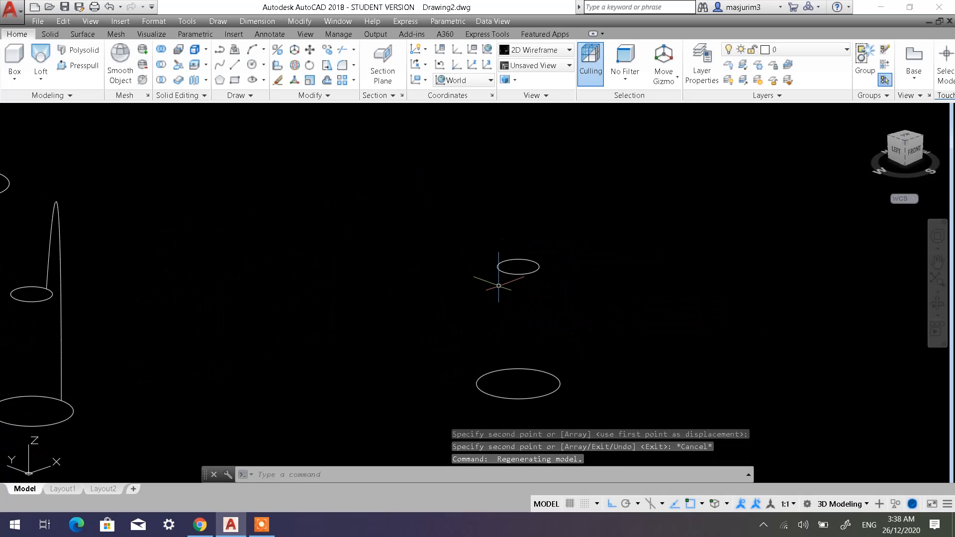
scroll(546, 301, "down", 3)
middle_click_drag(546, 301, 586, 289, "shift")
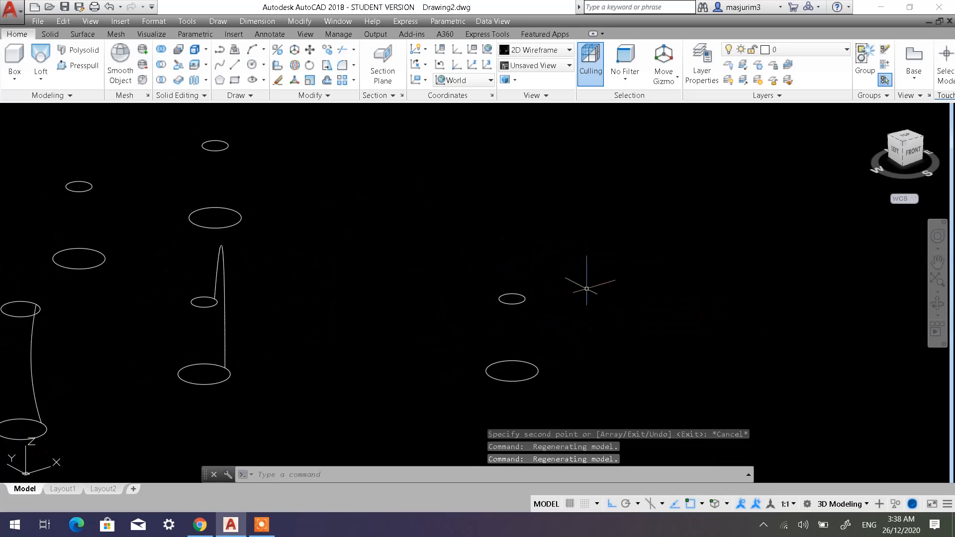
left_click(234, 69)
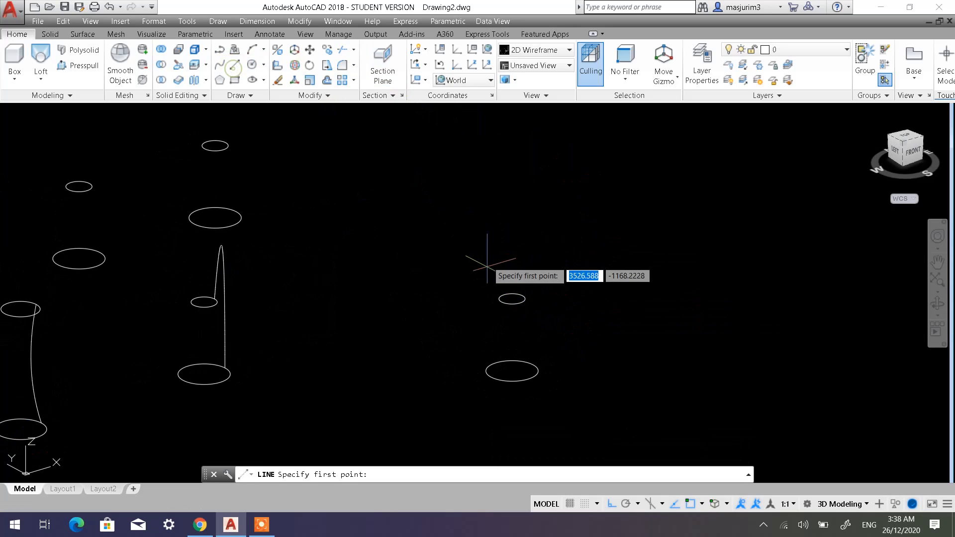
left_click(511, 298)
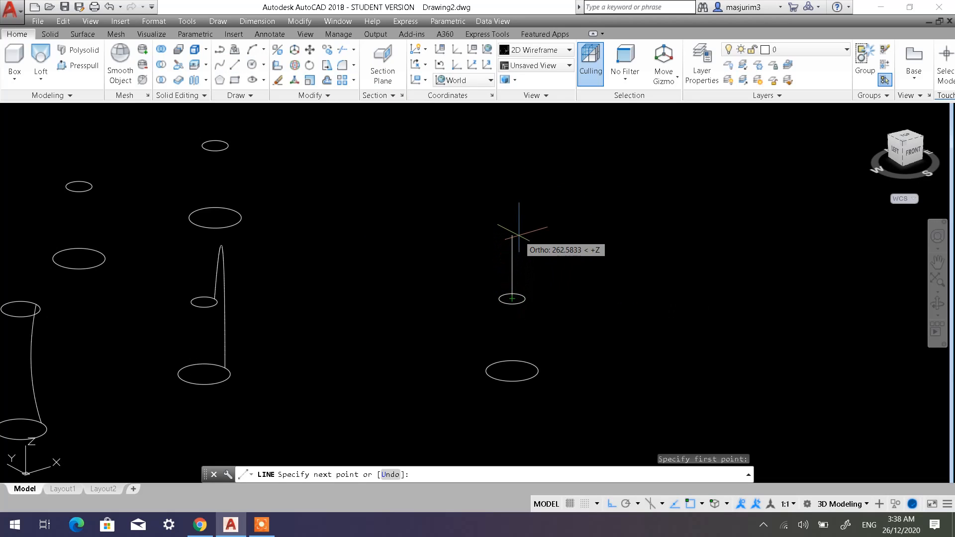
type("250")
key("Return")
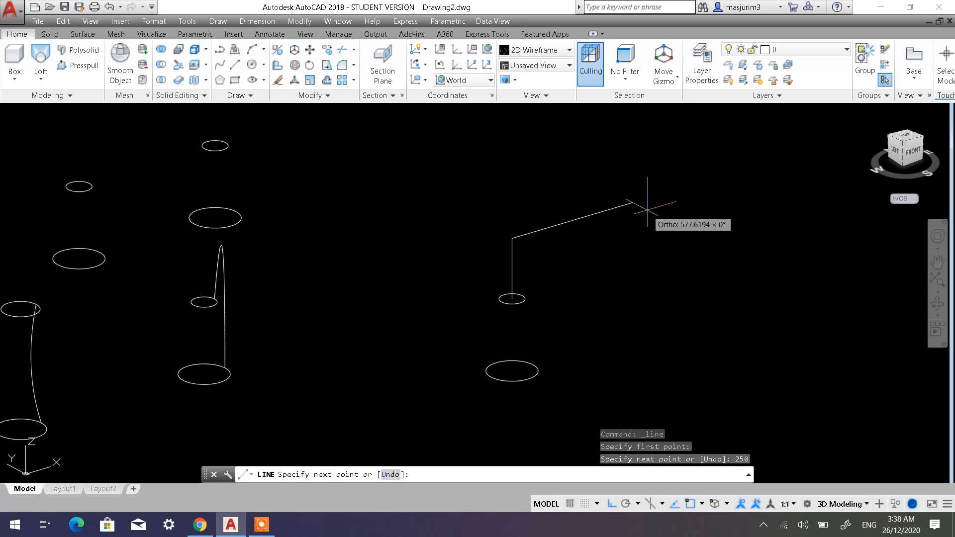
type("300")
key("Return")
key("Return")
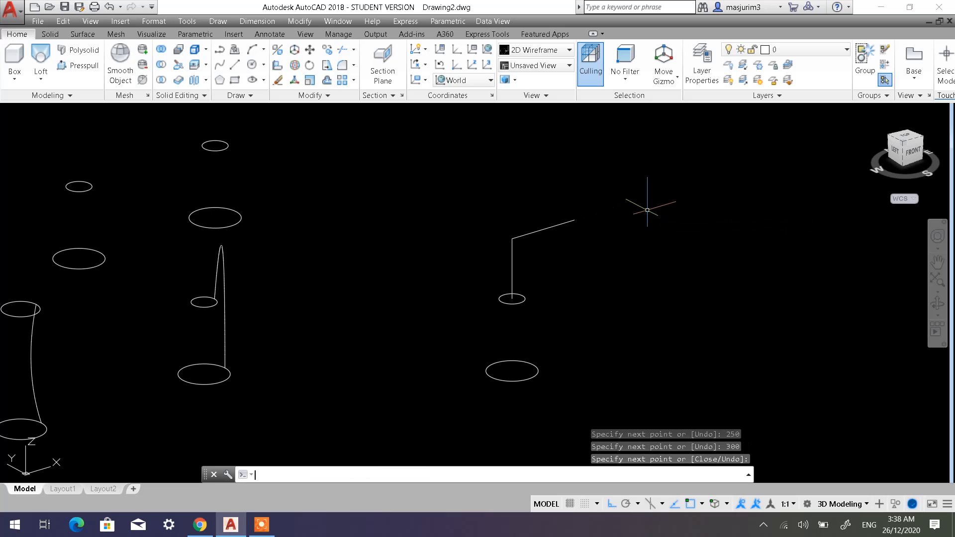
Draw a horizontal rectangle about 283 by 277 in the empty area between the lofted solids and the path lines.
mouse_move(582, 289)
middle_mouse_down("shift")
mouse_move(541, 312)
mouse_move(583, 296)
middle_mouse_up("shift")
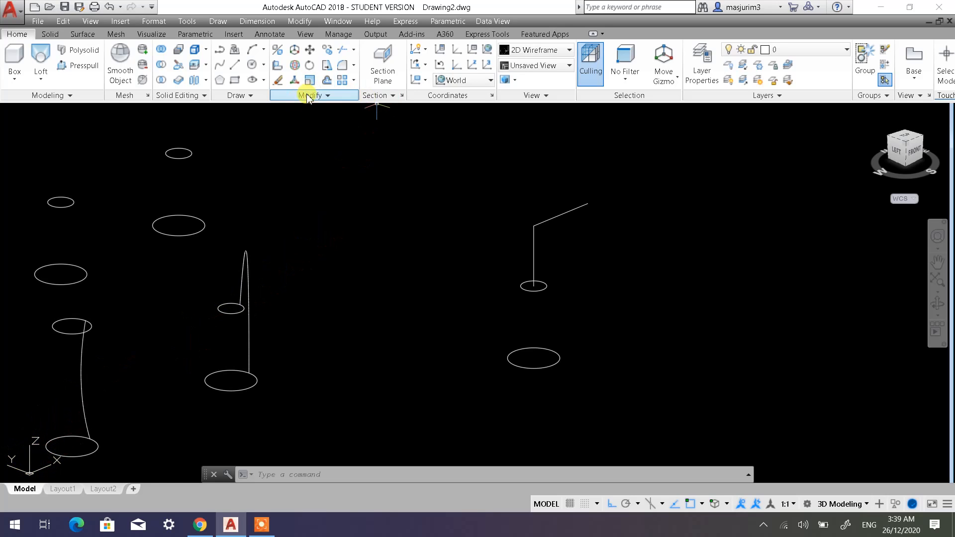
left_click(234, 80)
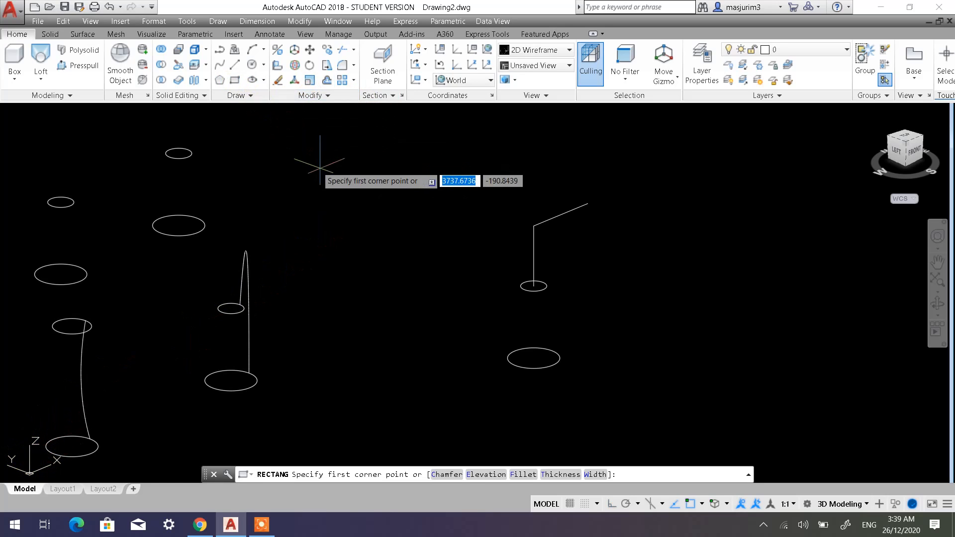
left_click(333, 185)
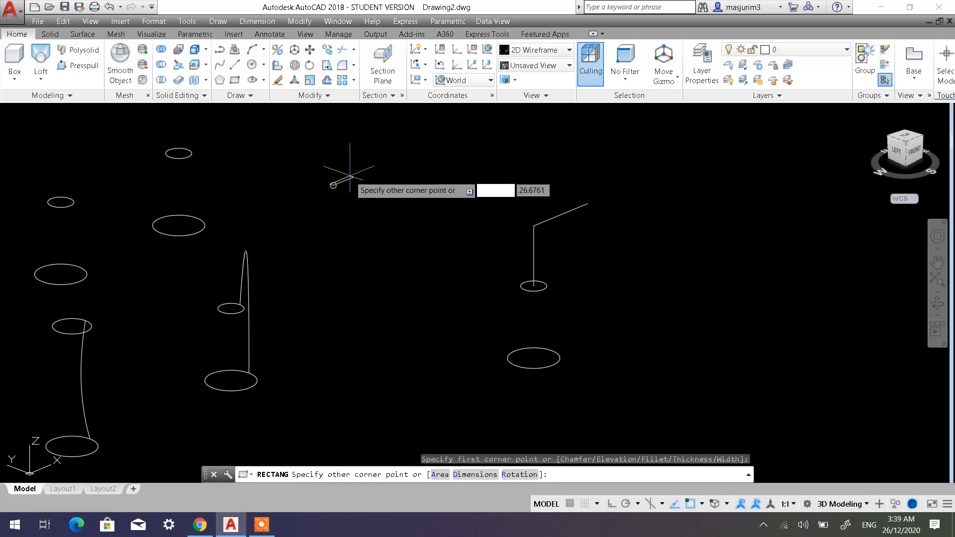
left_click(437, 184)
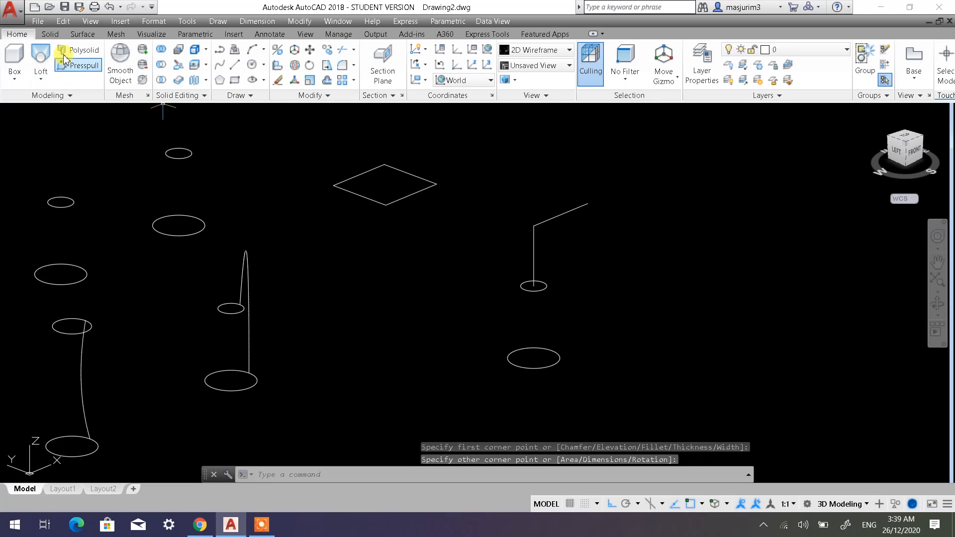
Extrude the rectangle downward into a roughly cube-shaped solid box.
left_click(38, 84)
left_click(43, 102)
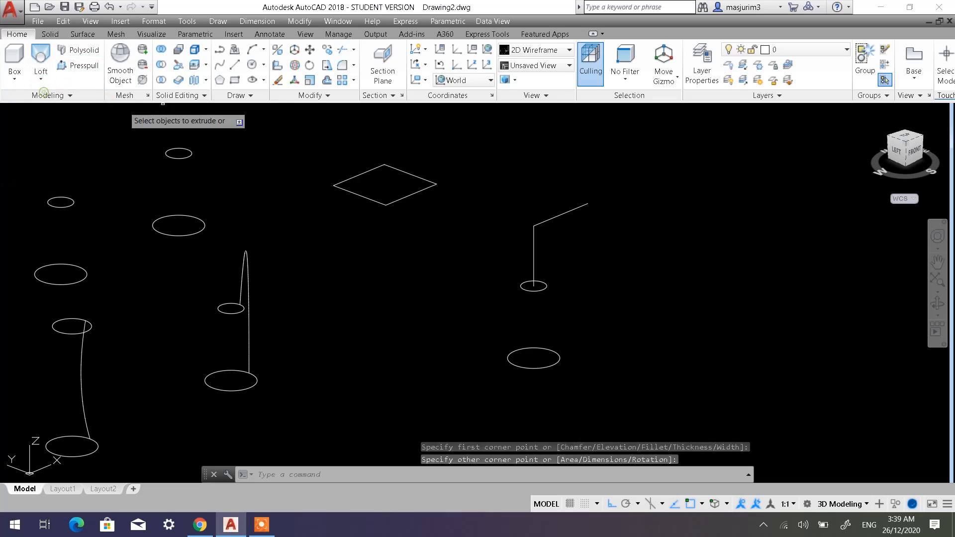
left_click(360, 194)
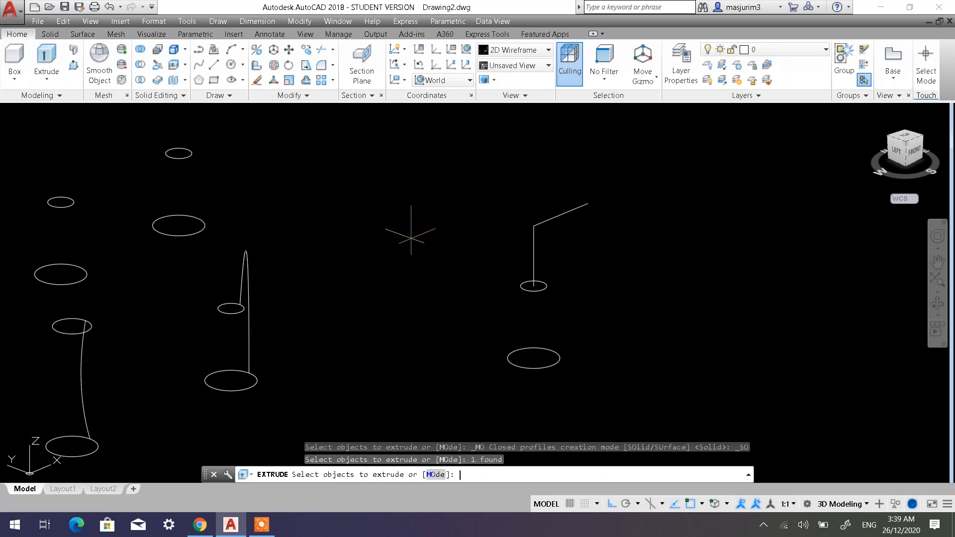
key("Return")
left_click(404, 238)
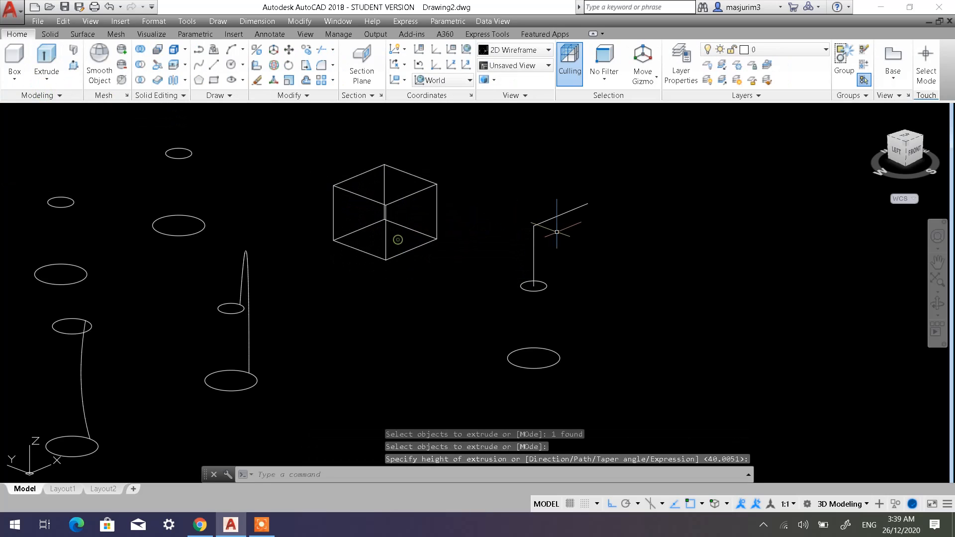
Try to align the UCS to a face of the extruded box, and delete the box.
left_click(403, 81)
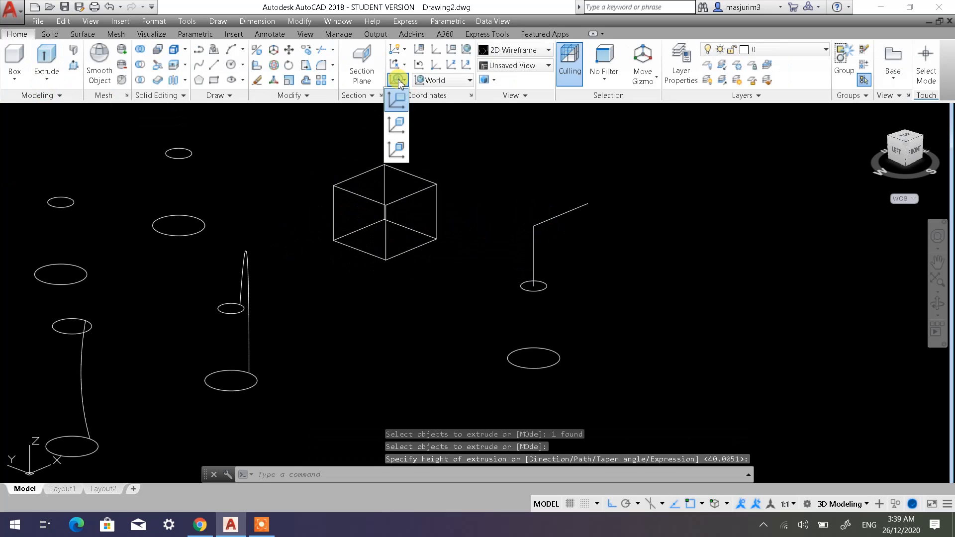
left_click(395, 148)
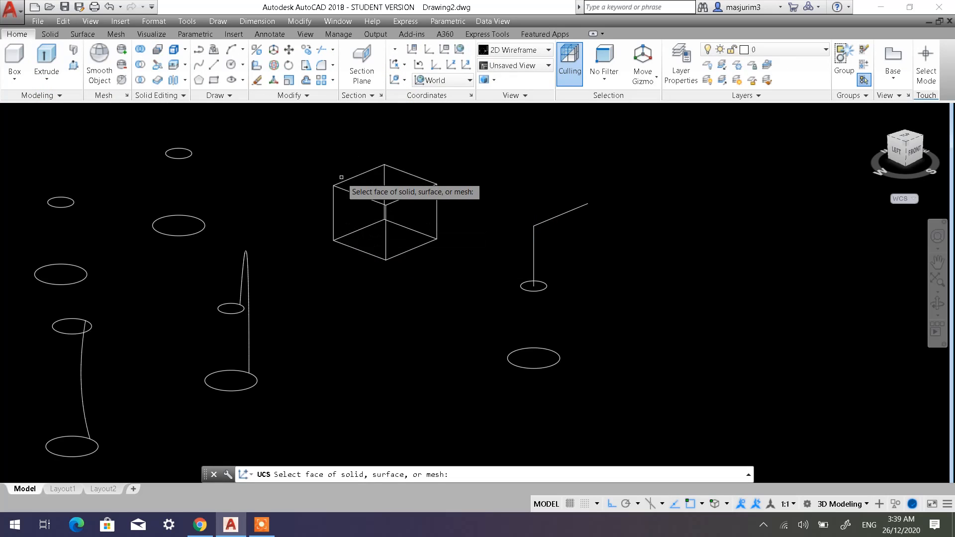
key("Escape")
left_click(379, 196)
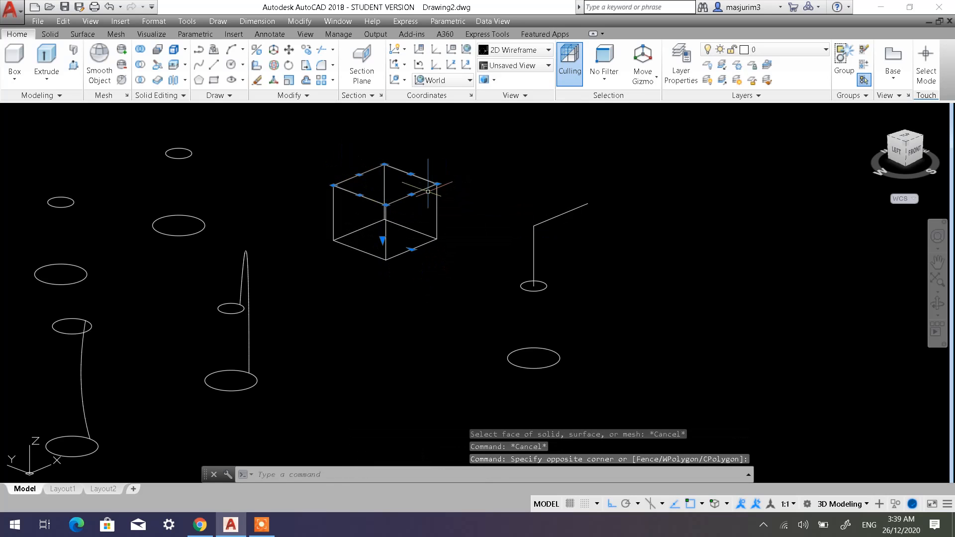
key("Delete")
Set the UCS to Left and draw a small vertical rectangle beyond the free end of the path lines.
mouse_move(338, 268)
middle_mouse_down()
mouse_move(411, 244)
mouse_move(367, 254)
middle_mouse_up()
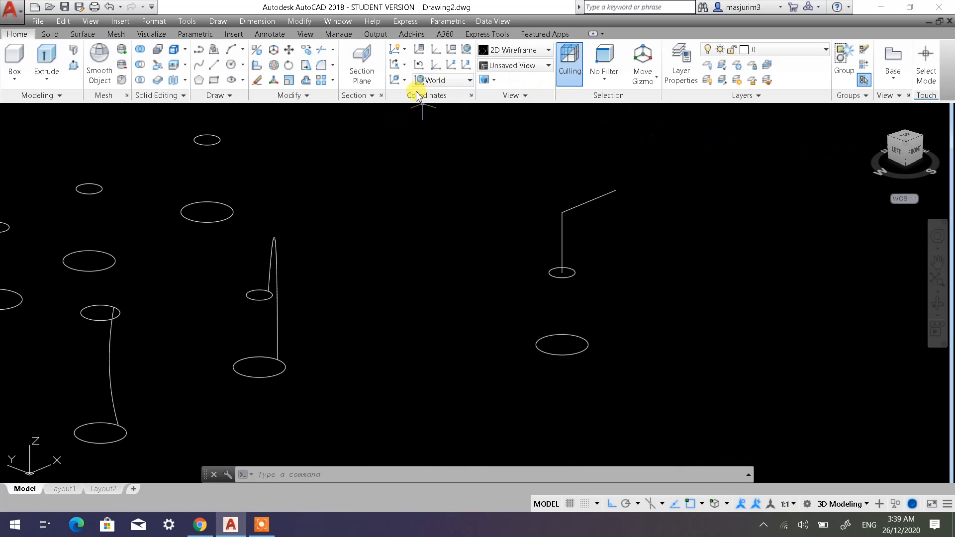
left_click(469, 82)
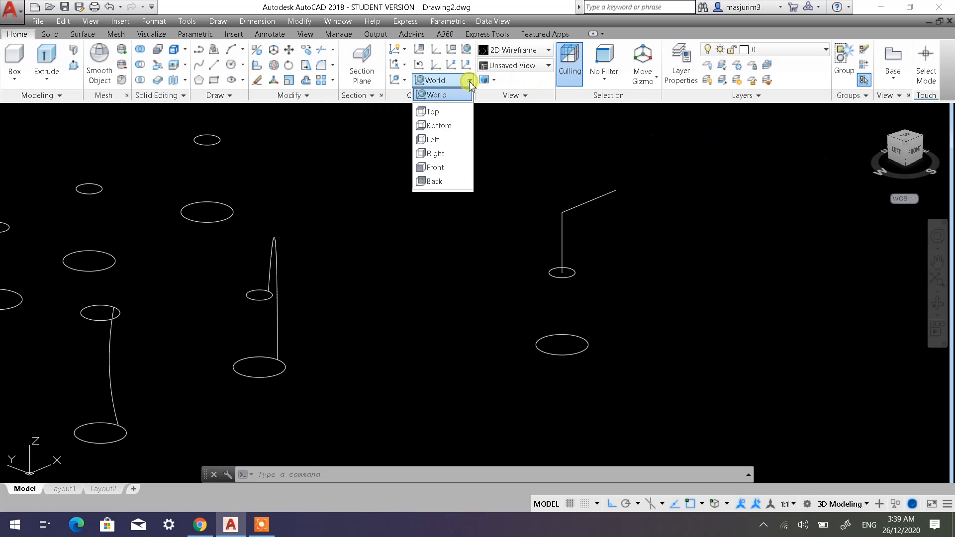
left_click(436, 141)
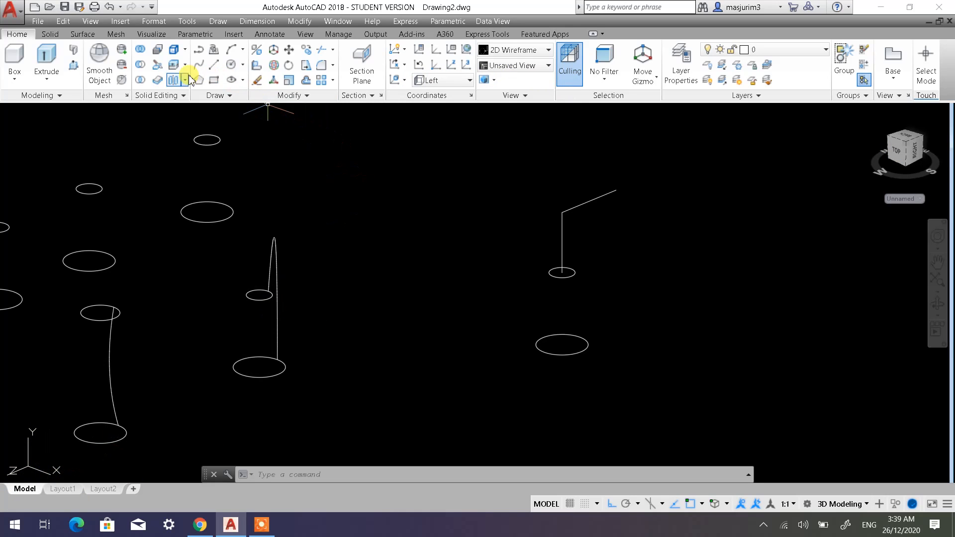
left_click(217, 84)
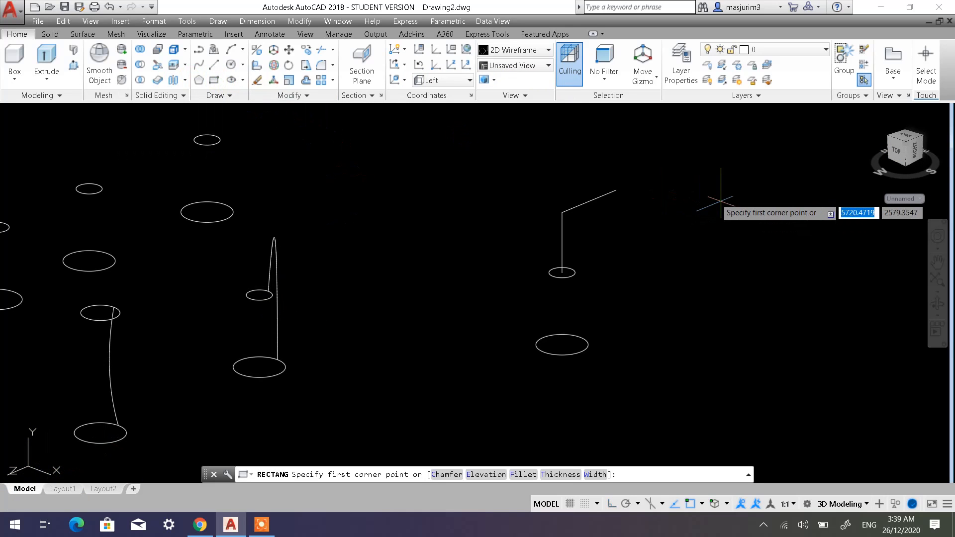
left_click(654, 180)
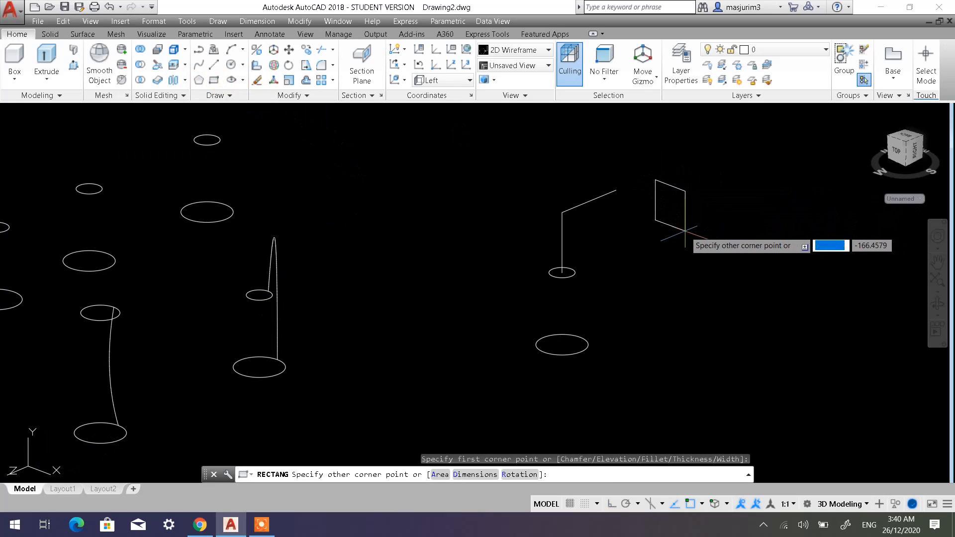
left_click(689, 229)
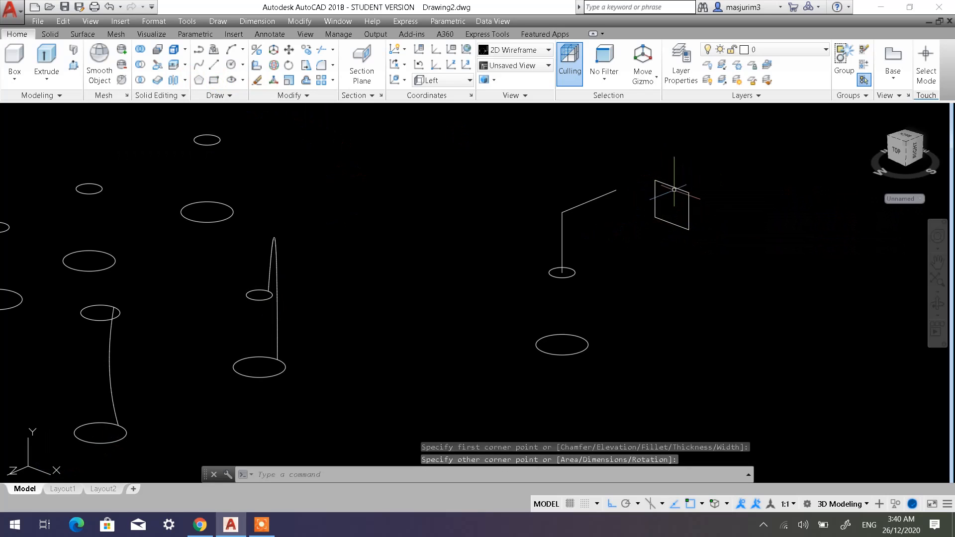
Move the vertical rectangle along the UCS X axis so that it surrounds the free end of the bent path lines.
scroll(673, 190, "up", 2)
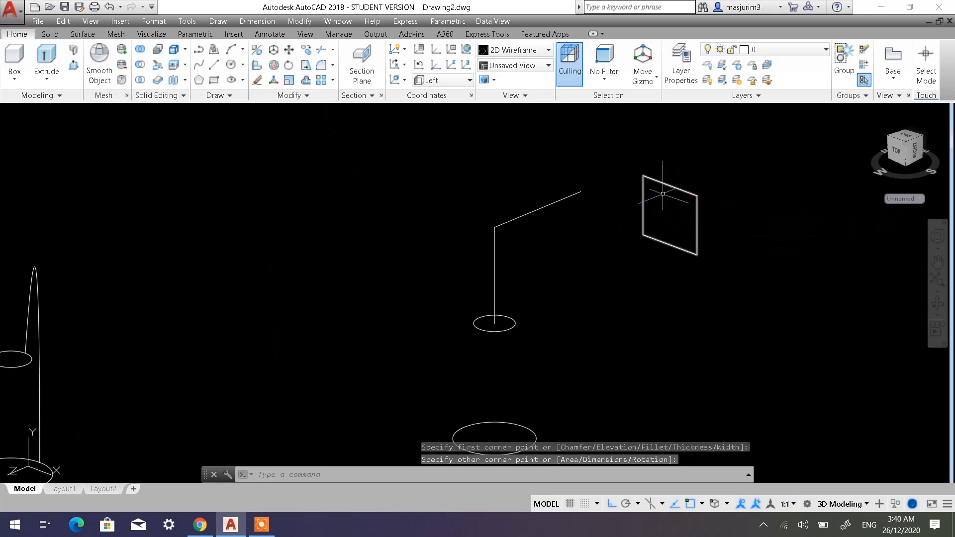
left_click(289, 49)
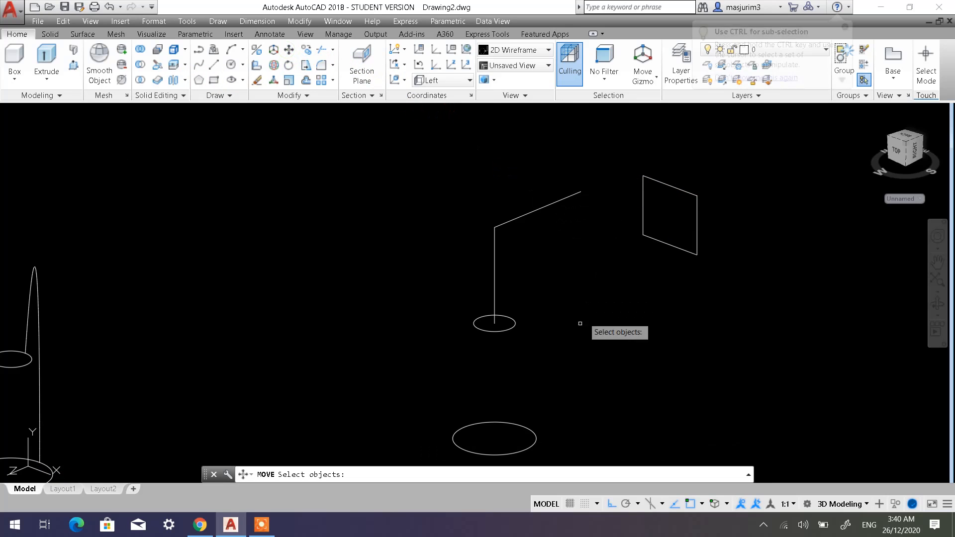
left_click(664, 243)
key("Return")
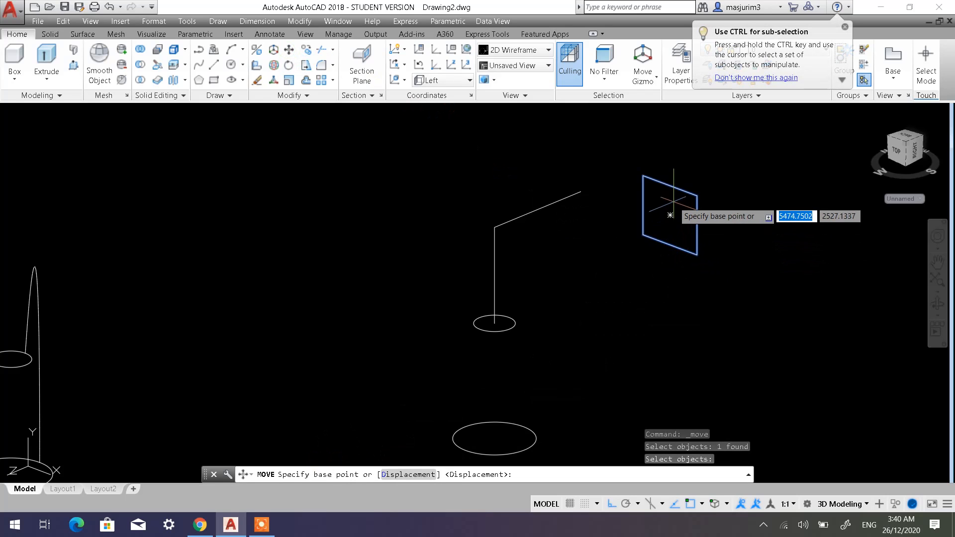
scroll(671, 244, "up", 2)
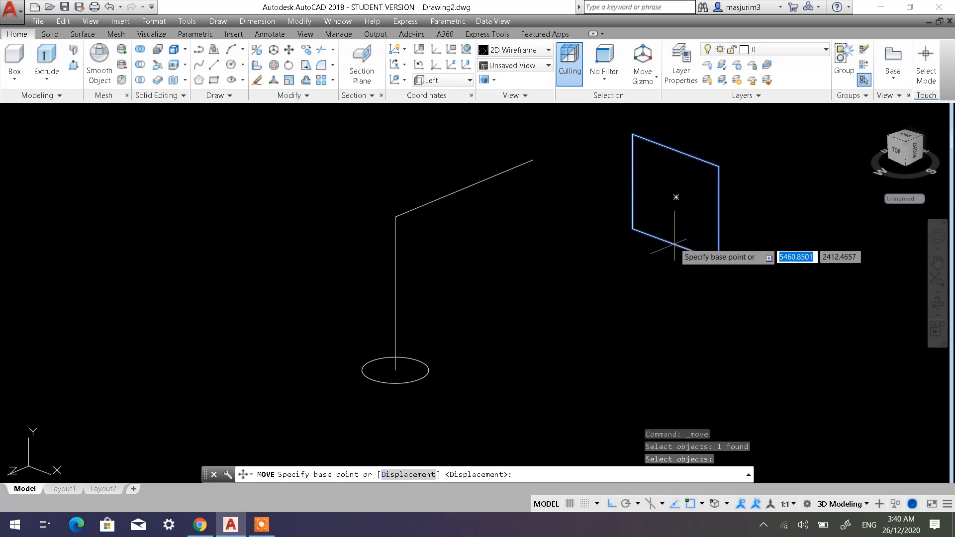
left_click(676, 197)
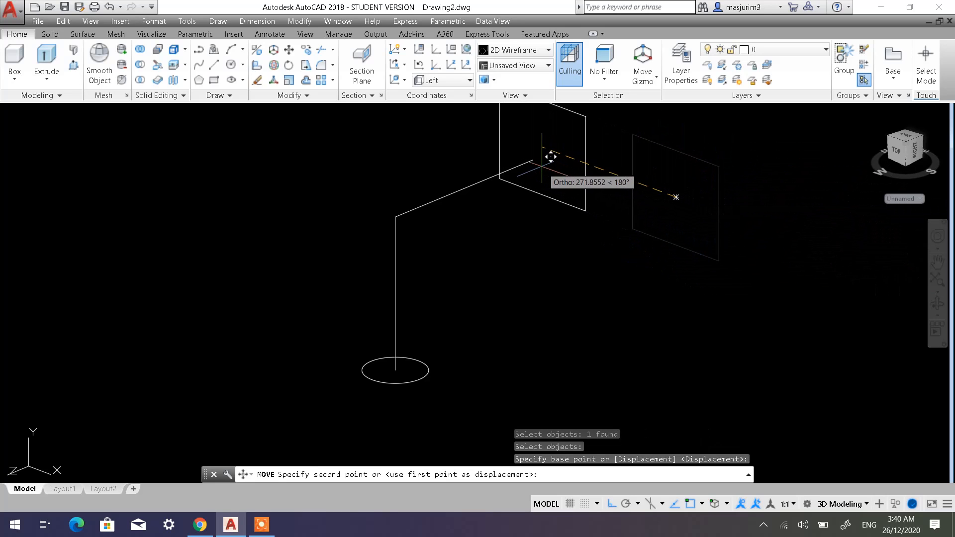
left_click(538, 174)
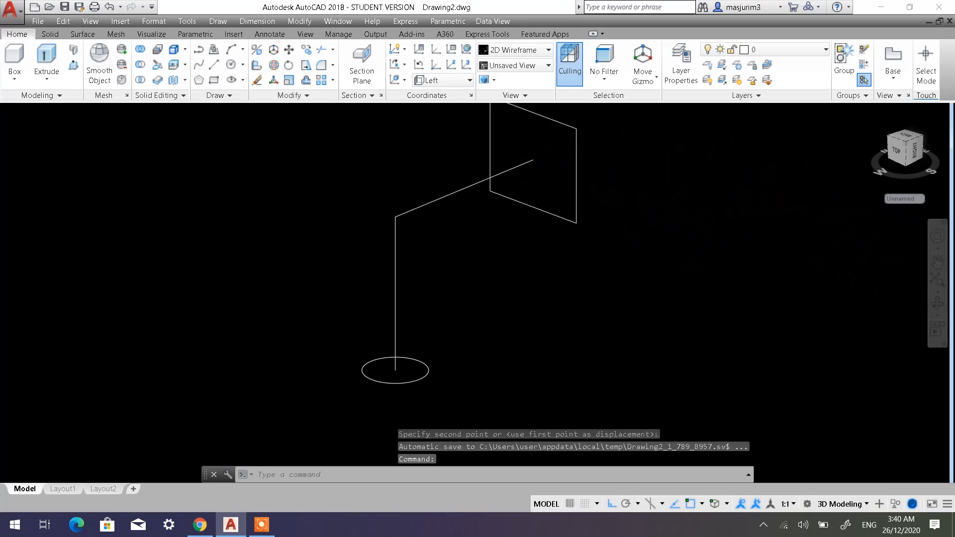
scroll(482, 226, "down", 5)
left_click(475, 221)
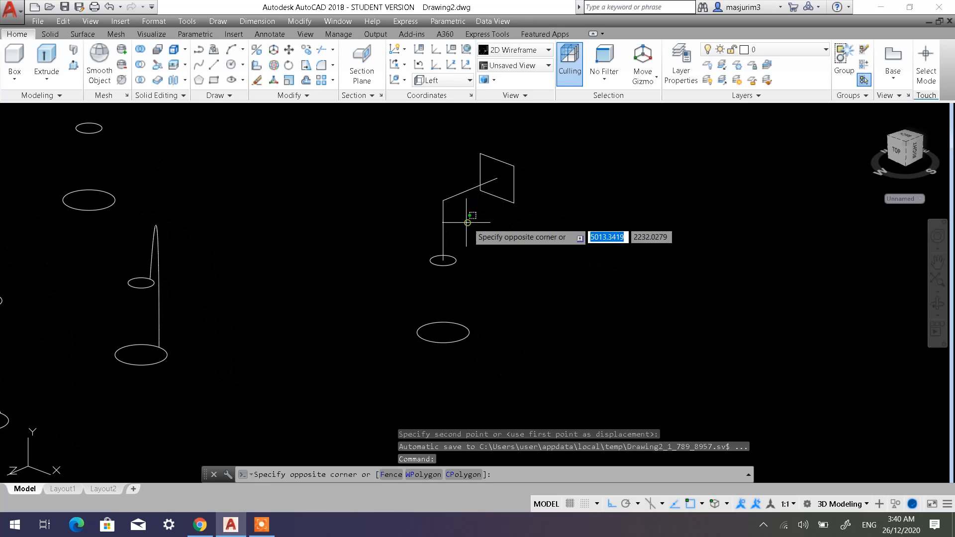
key("Escape")
key("Escape")
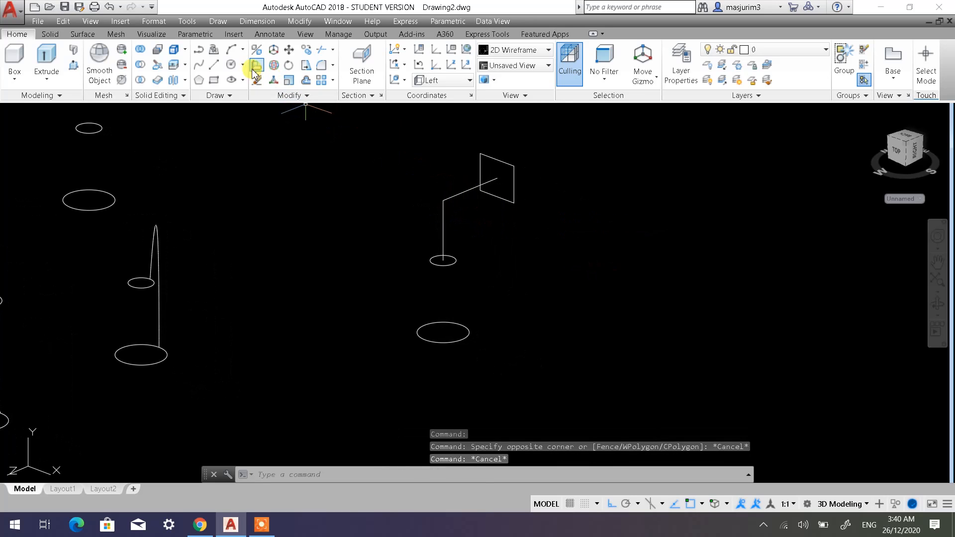
Copy the two circles, the bent path lines and the rectangle together to the empty area farther along the Z axis.
left_click(306, 53)
left_click(569, 344)
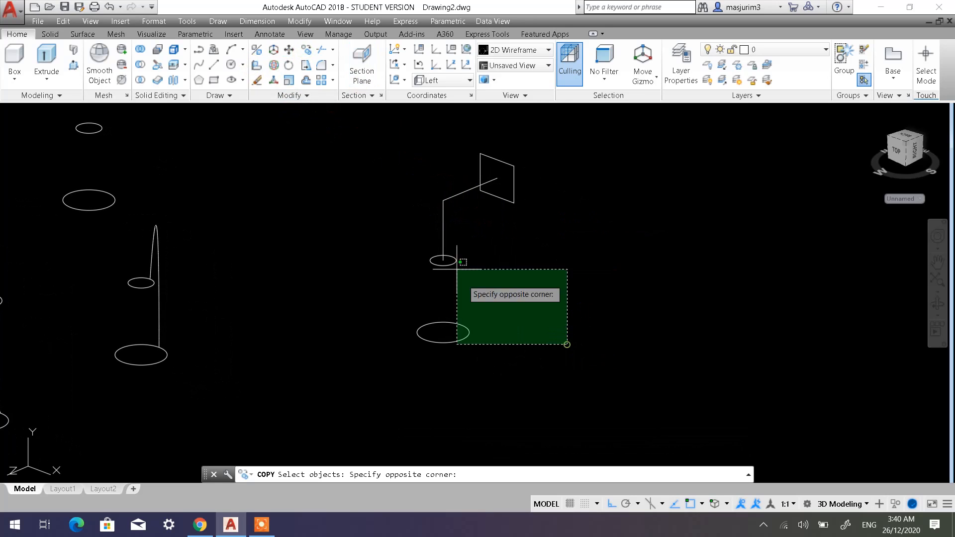
left_click(434, 251)
key("Return")
left_click(544, 271)
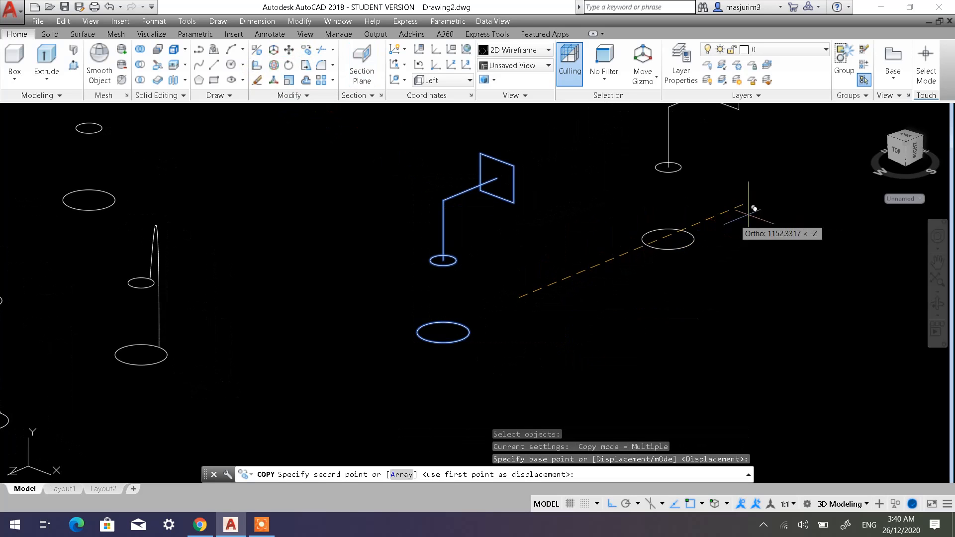
left_click(796, 197)
key("Escape")
key("Escape")
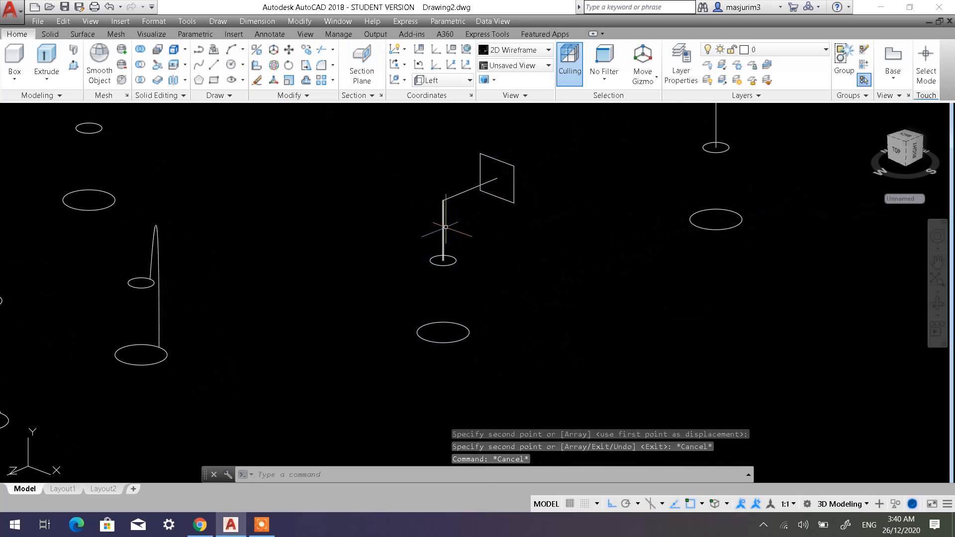
Delete the two path lines from the original set of sections, keeping its circles and rectangle.
left_click(457, 216)
left_click(429, 194)
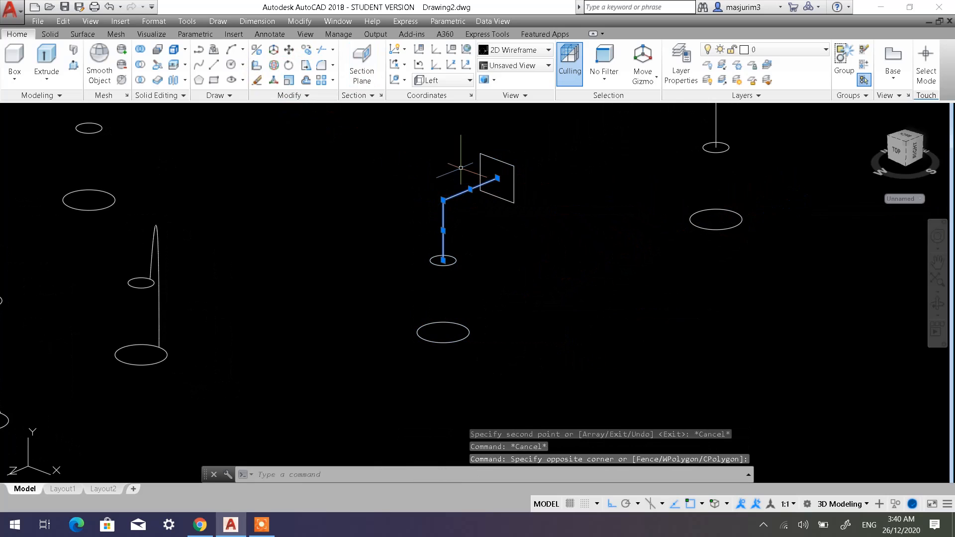
key("Delete")
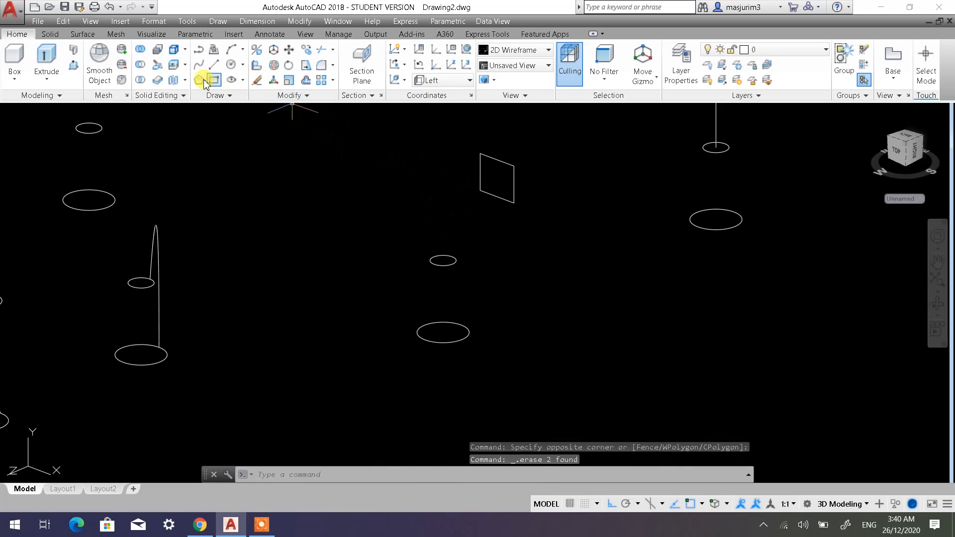
Loft a solid from the large circle through the small circle to the vertical rectangle, using the Cross sections only option.
left_click(56, 59)
mouse_move(508, 281)
middle_mouse_down("shift")
mouse_move(450, 246)
mouse_move(425, 256)
mouse_move(502, 278)
middle_mouse_up("shift")
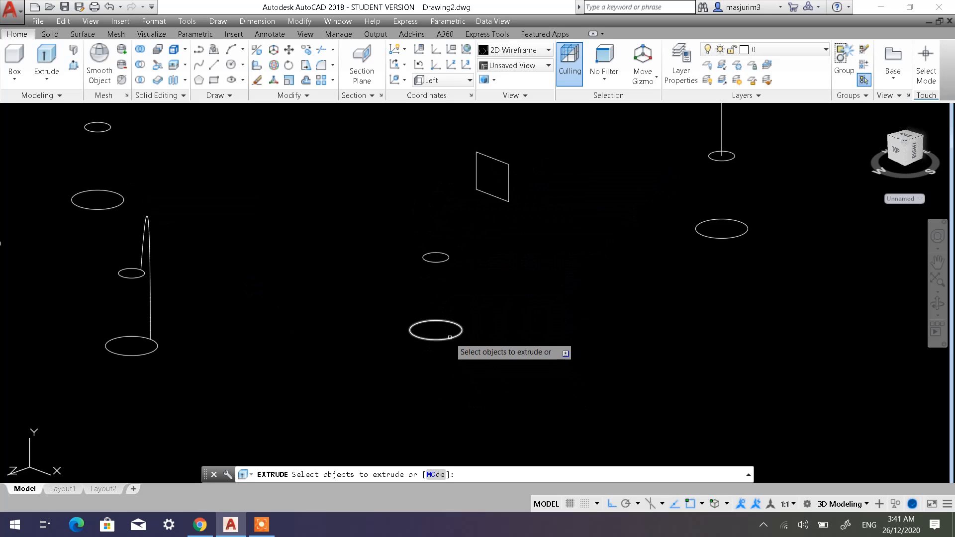
left_click(50, 83)
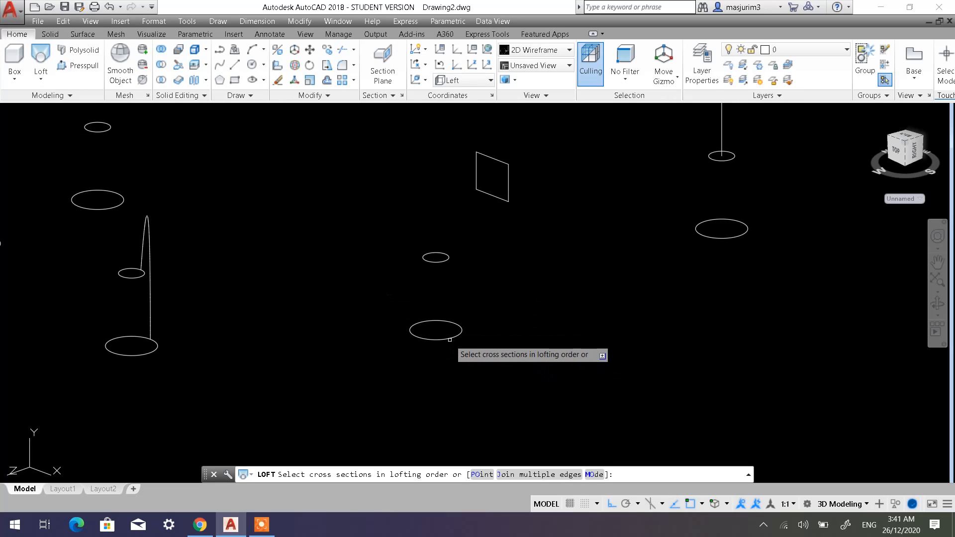
left_click(450, 339)
left_click(444, 262)
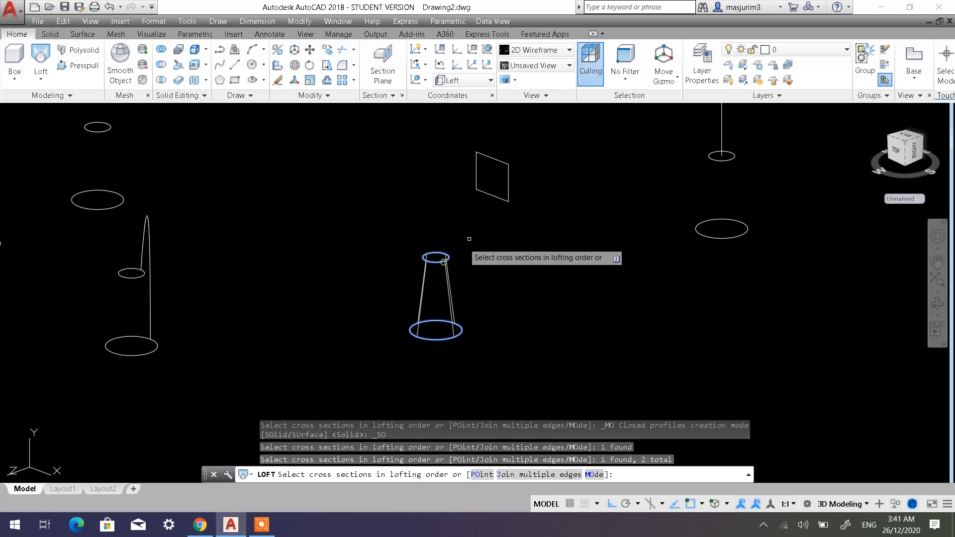
left_click(506, 187)
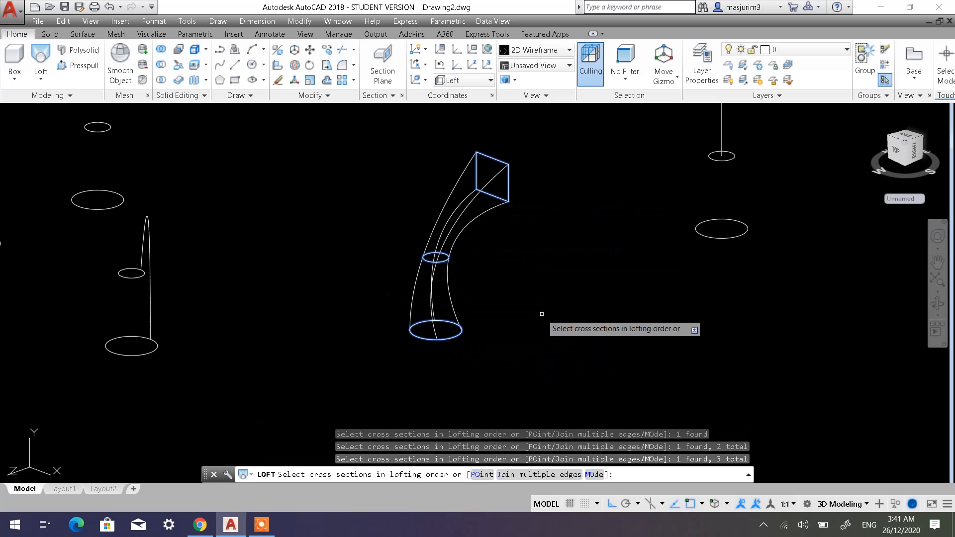
key("Return")
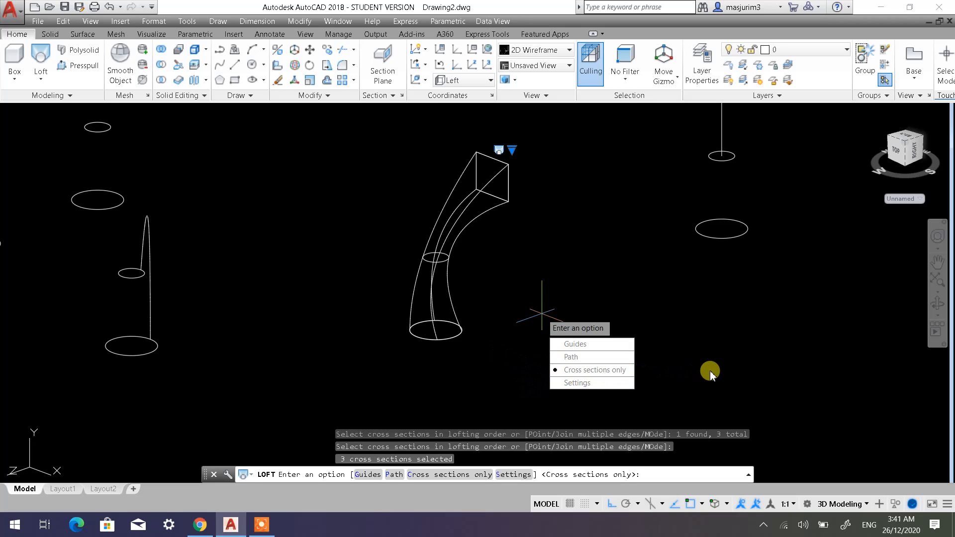
left_click(592, 371)
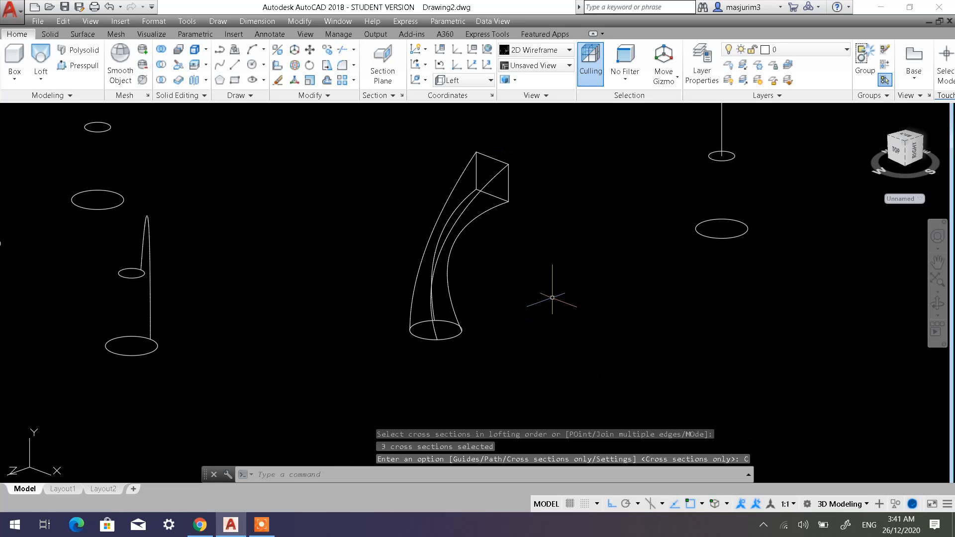
Set the visual style to Shaded with edges and inspect the circle-to-rectangle loft from several angles.
left_click(102, 111)
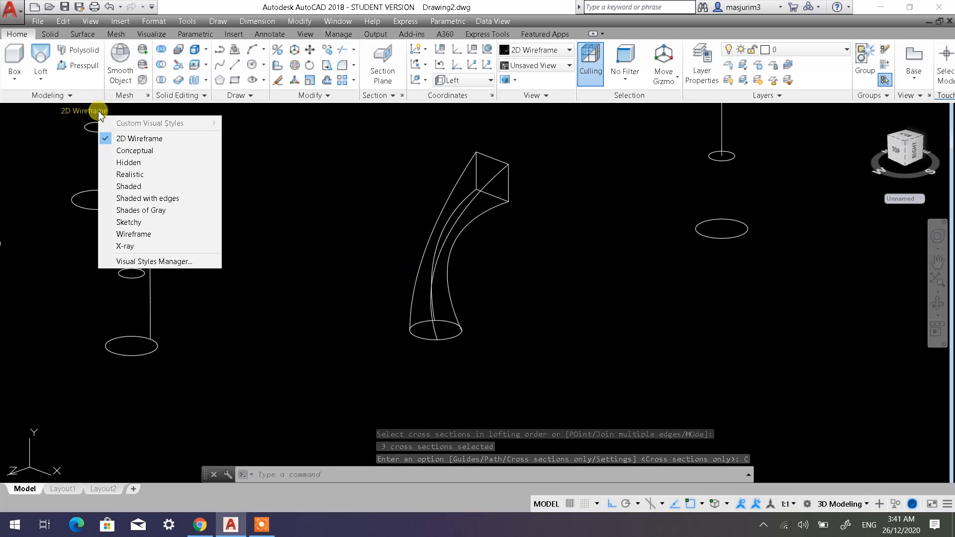
left_click(142, 198)
middle_click_drag(533, 271, 373, 284, "shift")
middle_click_drag(298, 315, 559, 263, "shift")
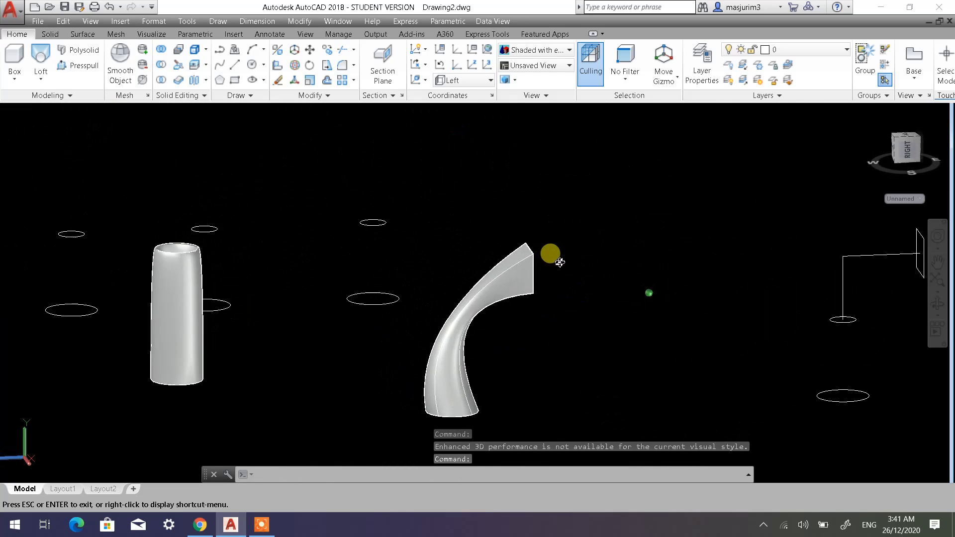
middle_click_drag(526, 302, 403, 224)
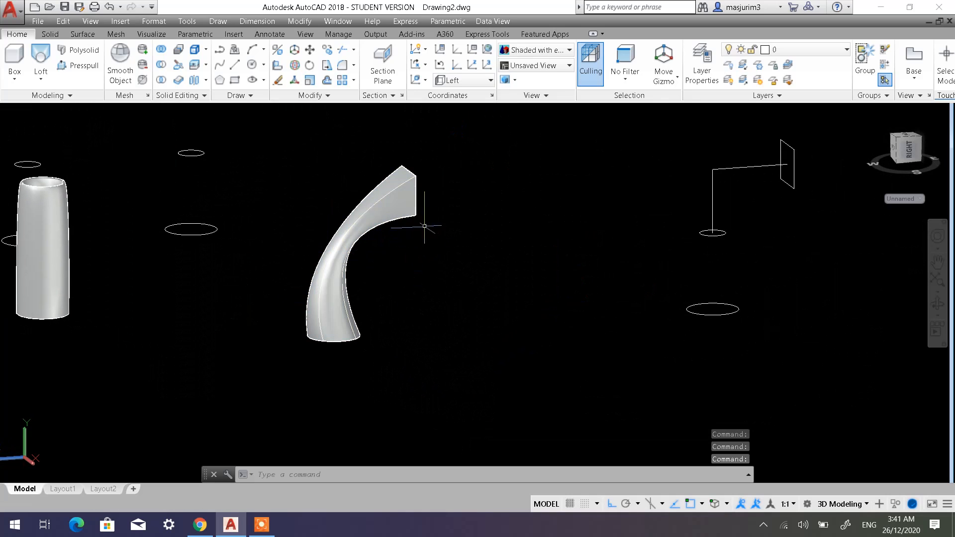
middle_click_drag(419, 239, 490, 260, "shift")
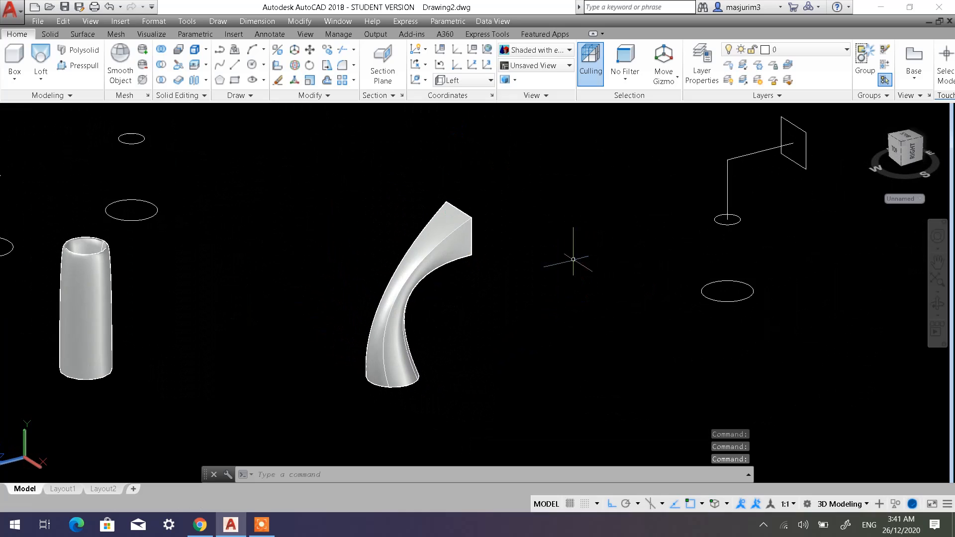
middle_click_drag(571, 260, 427, 245)
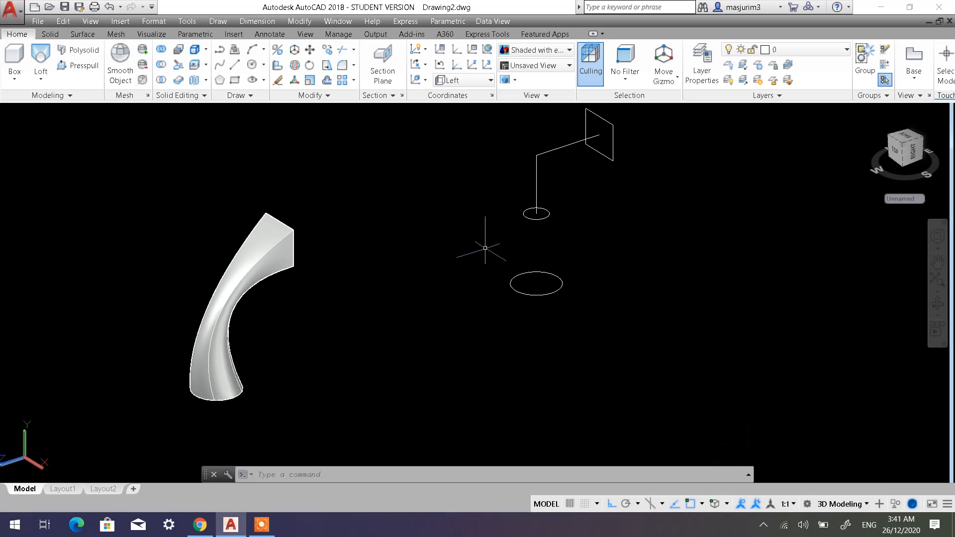
Delete the two path lines from the copied set of sections.
key("Escape")
key("Escape")
middle_click_drag(507, 211, 503, 258)
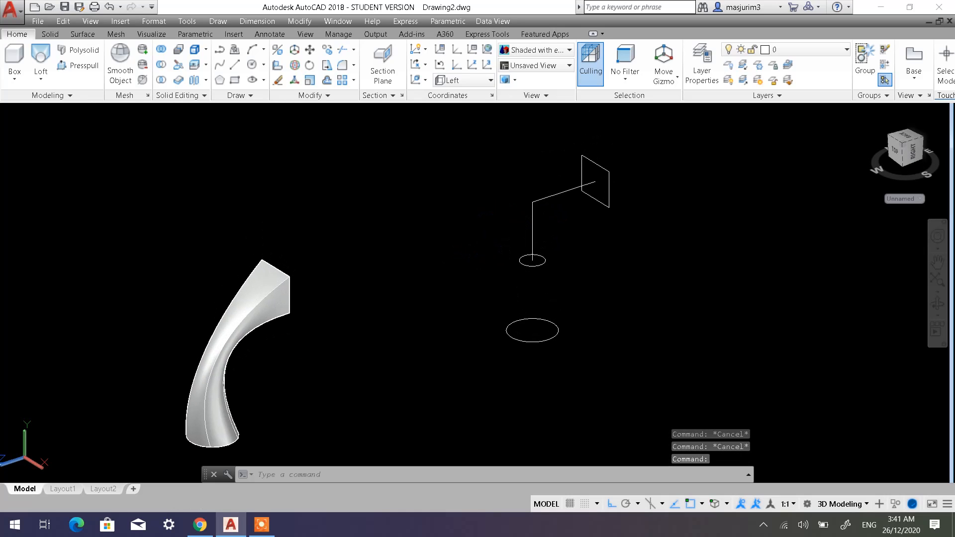
left_click(563, 223)
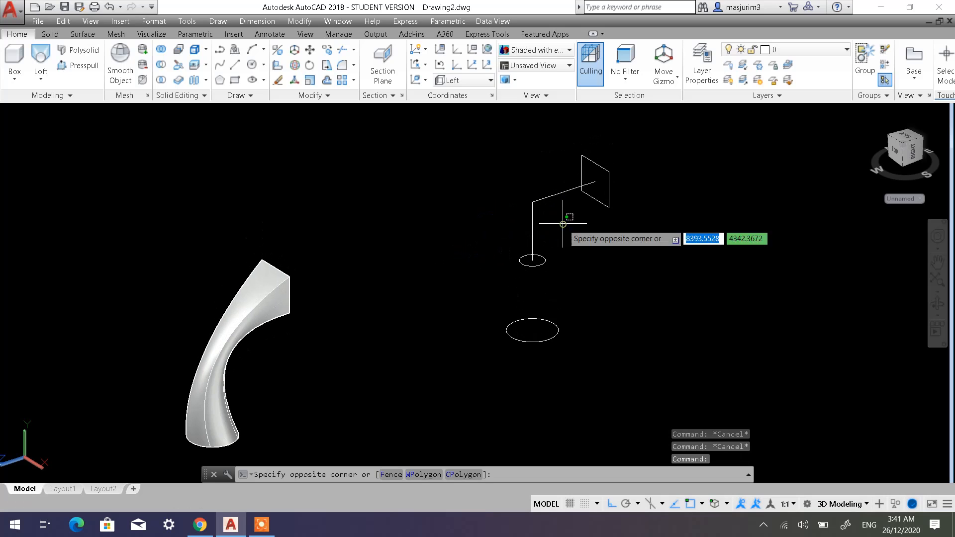
left_click(517, 191)
key("Delete")
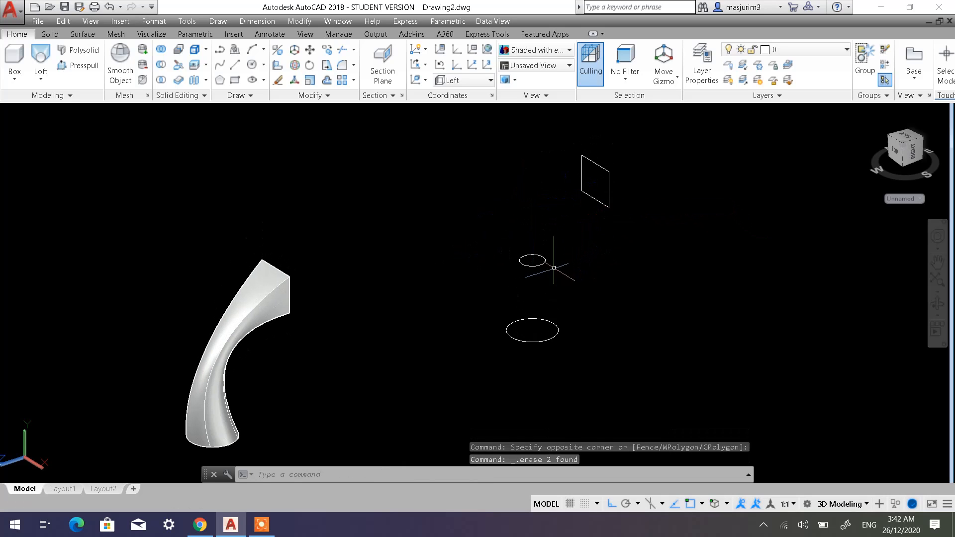
Delete the small middle circle from the copied set, keeping the large circle and the rectangle.
scroll(554, 268, "down", 2)
middle_click_drag(455, 273, 578, 258)
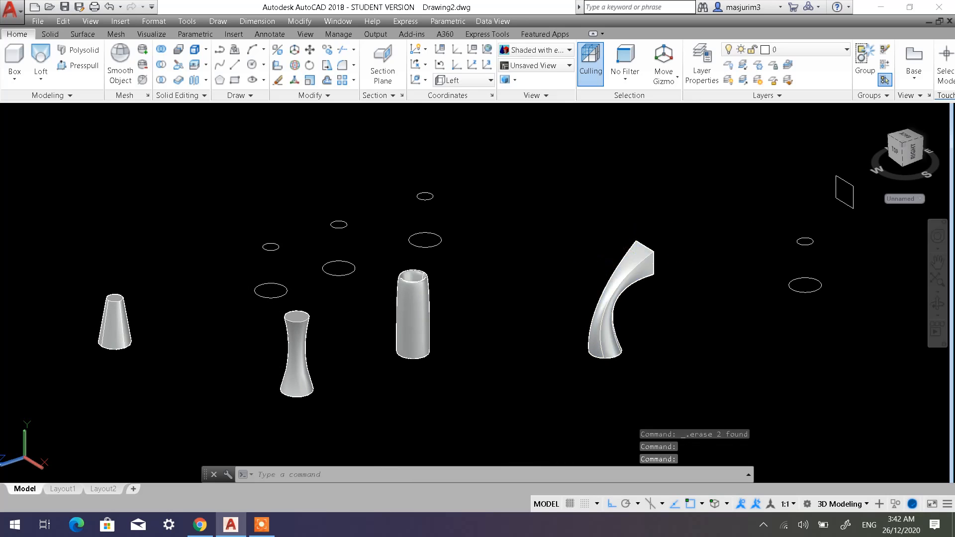
middle_click_drag(792, 297, 494, 301)
scroll(523, 249, "up", 2)
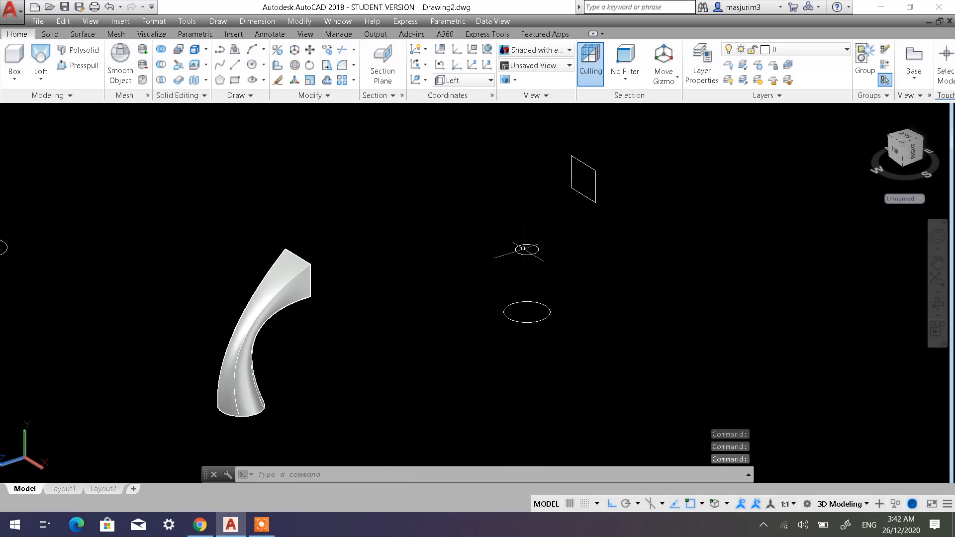
left_click(553, 262)
left_click(498, 225)
key("Delete")
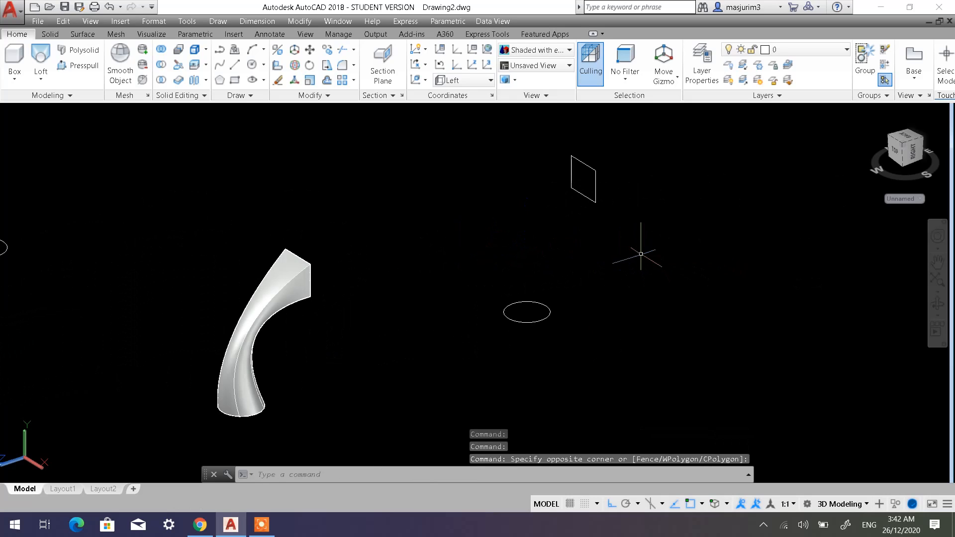
Switch the UCS to Right, and restore the previous UCS.
middle_click_drag(566, 224, 562, 236)
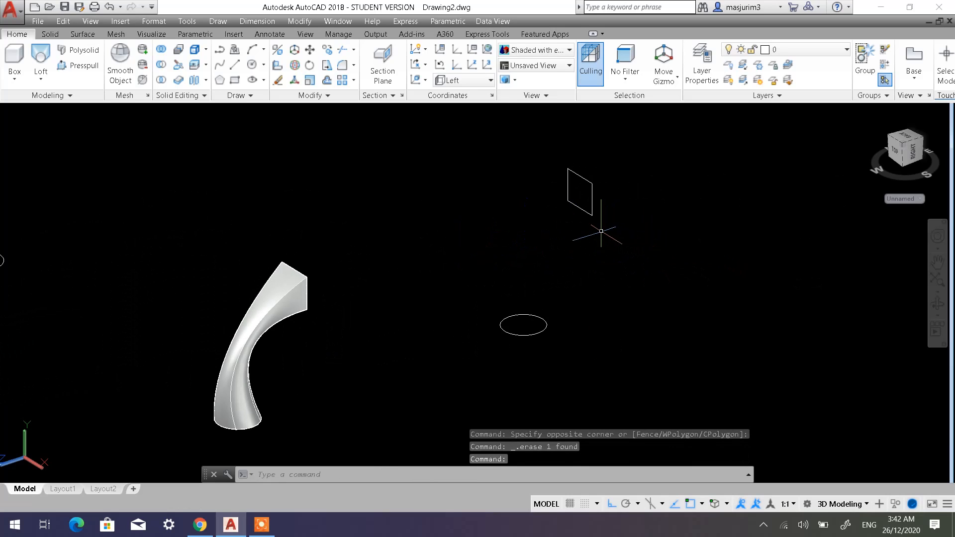
middle_click_drag(583, 243, 574, 261)
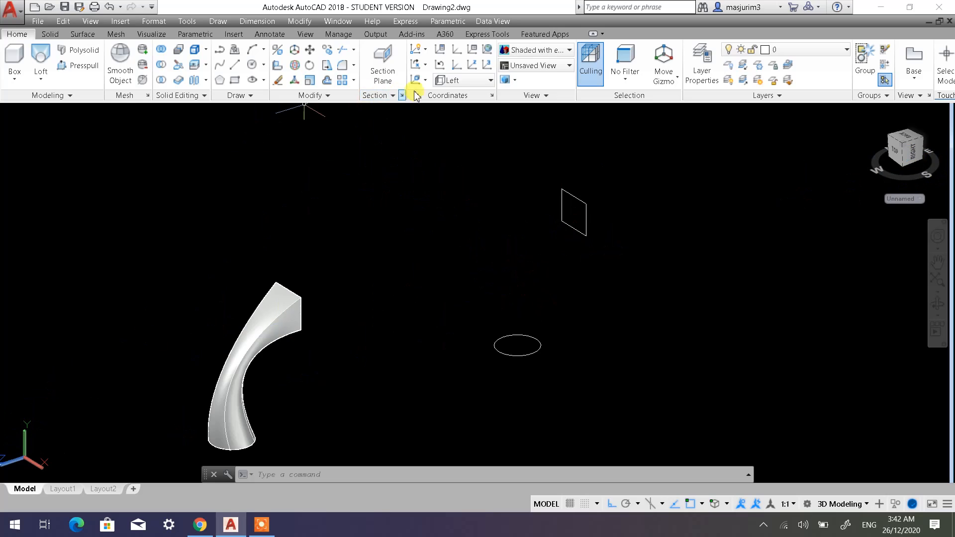
left_click(459, 82)
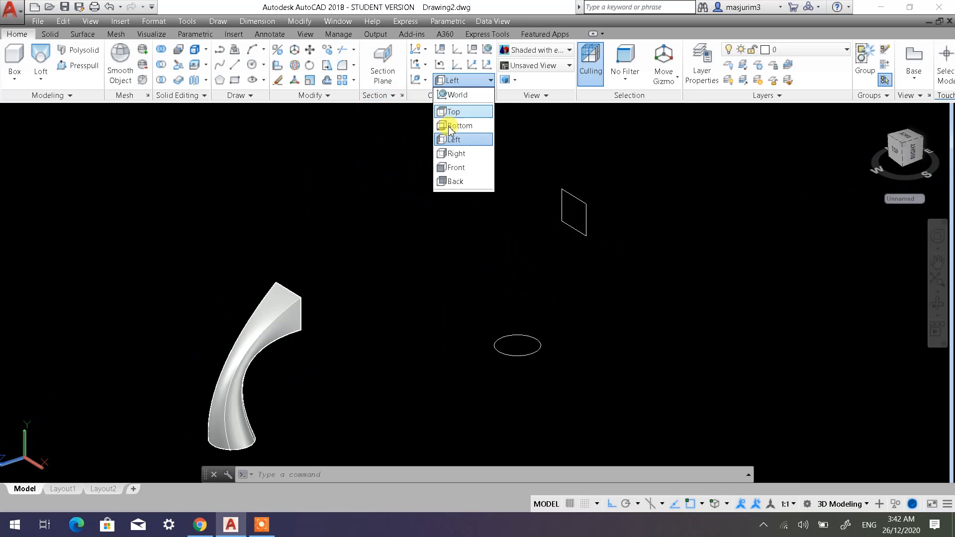
left_click(450, 152)
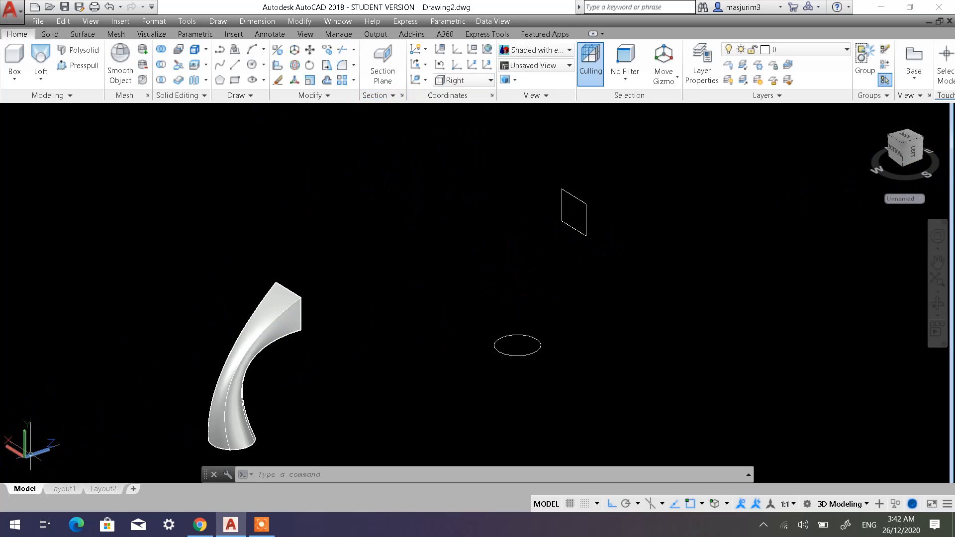
left_click(439, 65)
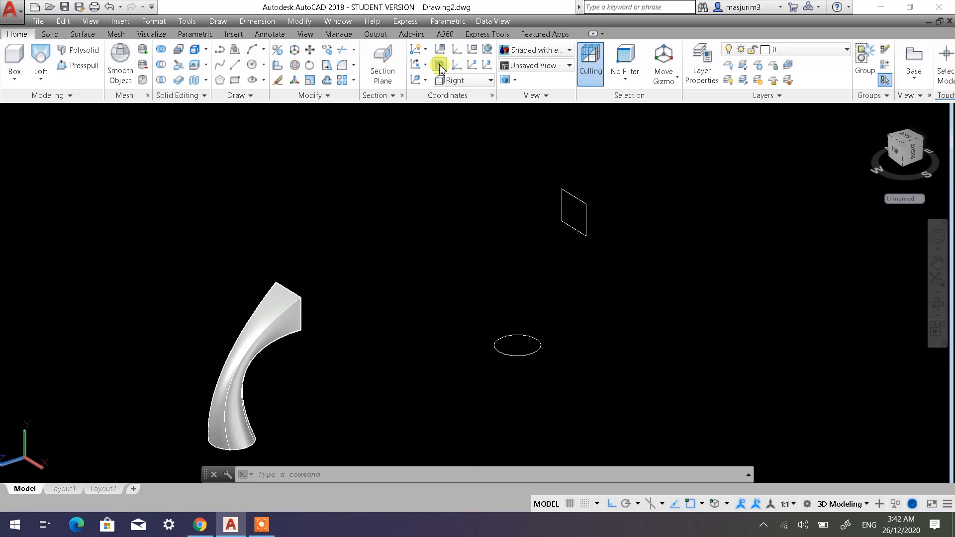
Step back through the previous coordinate systems and set the UCS to Front.
left_click(440, 66)
left_click(440, 66)
left_click(440, 66)
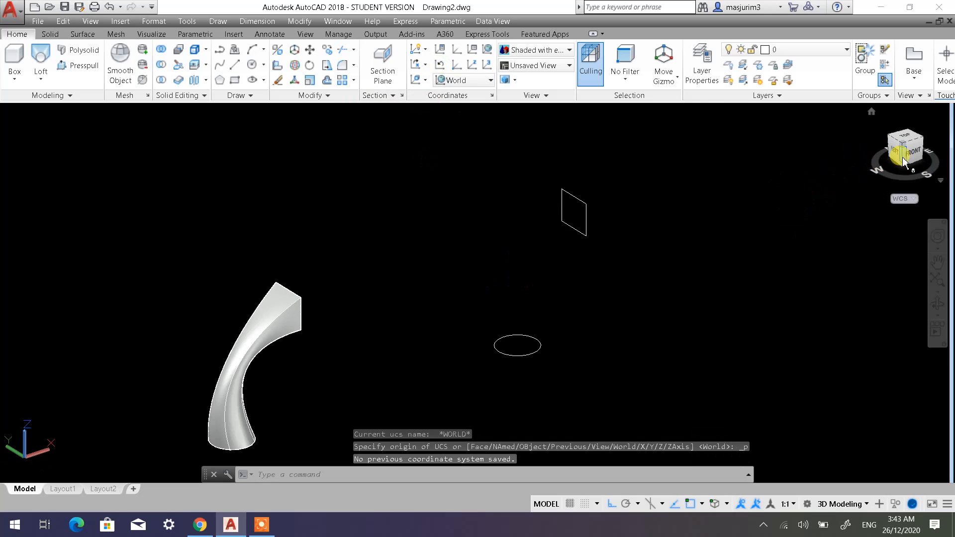
left_click(475, 81)
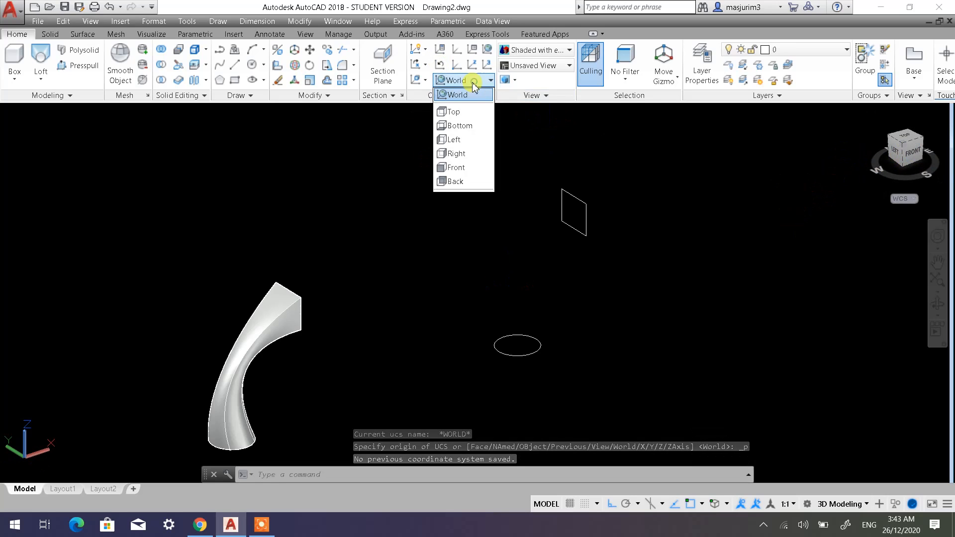
left_click(465, 169)
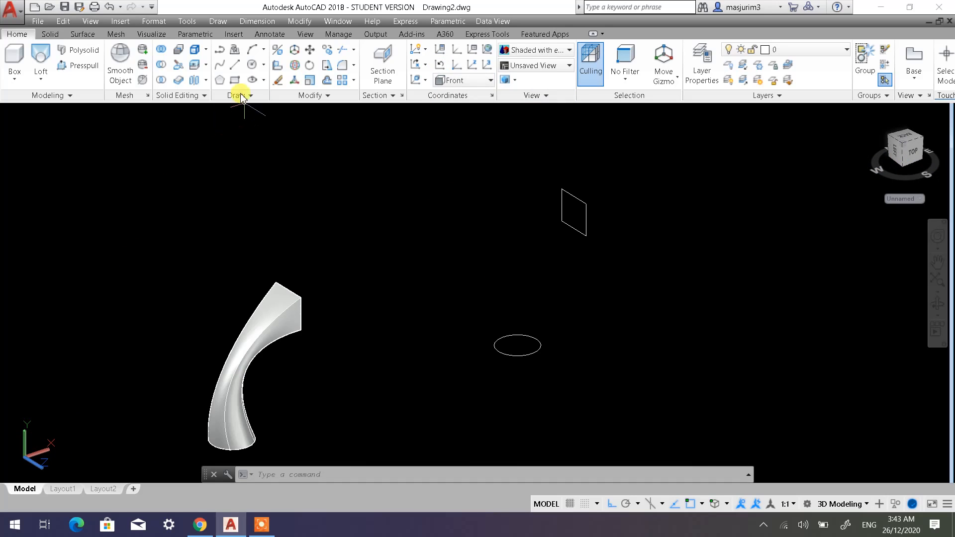
Draw a vertical line from the copied circle's centre up past the height of the rectangle.
left_click(234, 64)
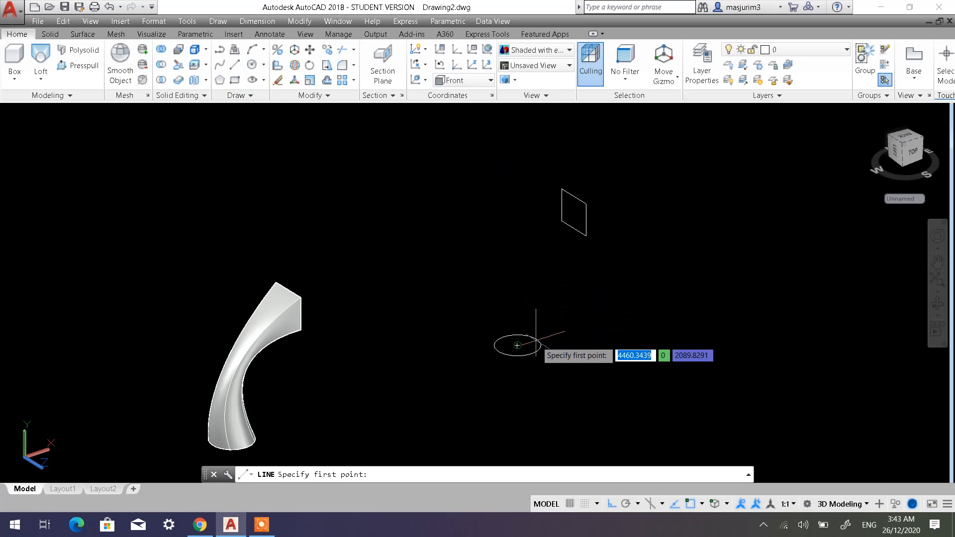
left_click(536, 340)
left_click(523, 132)
key("Escape")
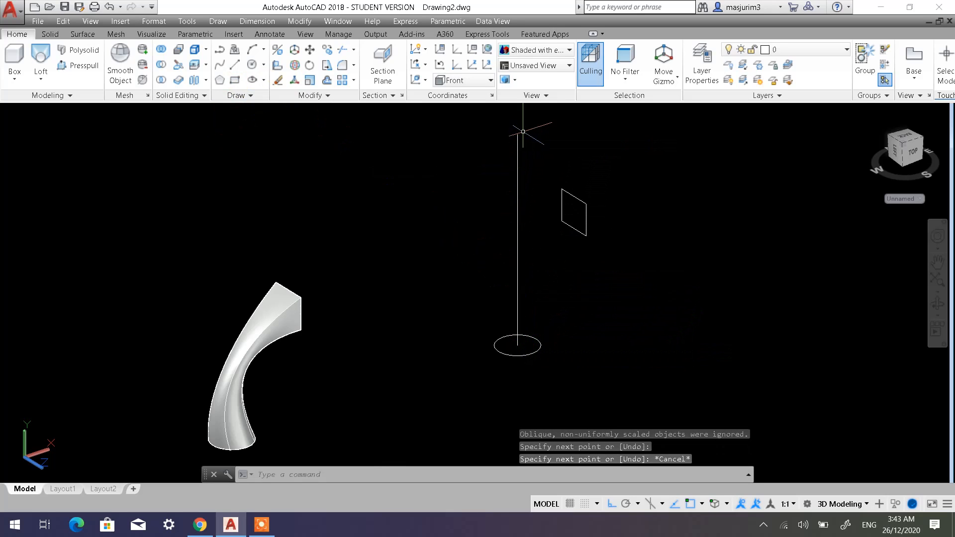
Draw a horizontal line about 673 units long from inside the rectangle, crossing past the vertical line.
left_click(235, 65)
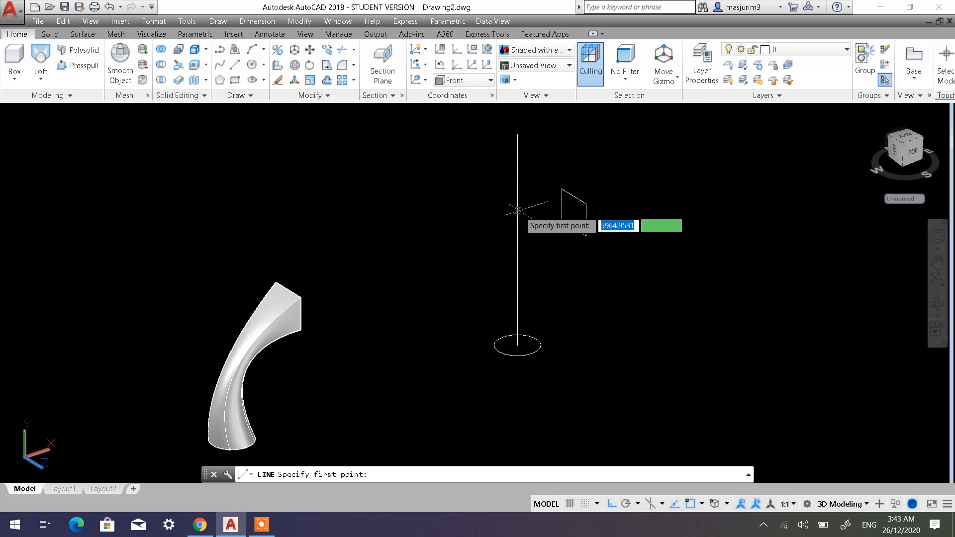
left_click(573, 212)
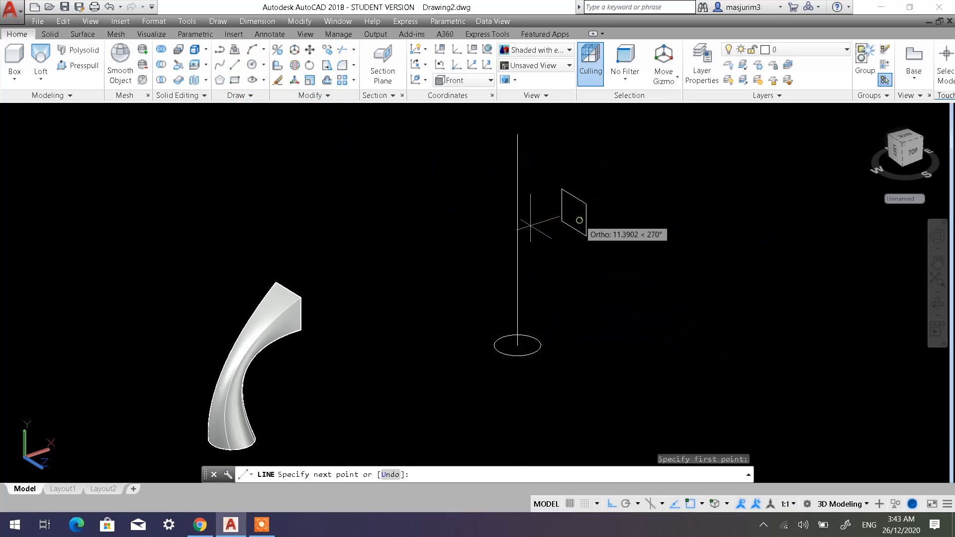
left_click(449, 256)
key("Escape")
key("Escape")
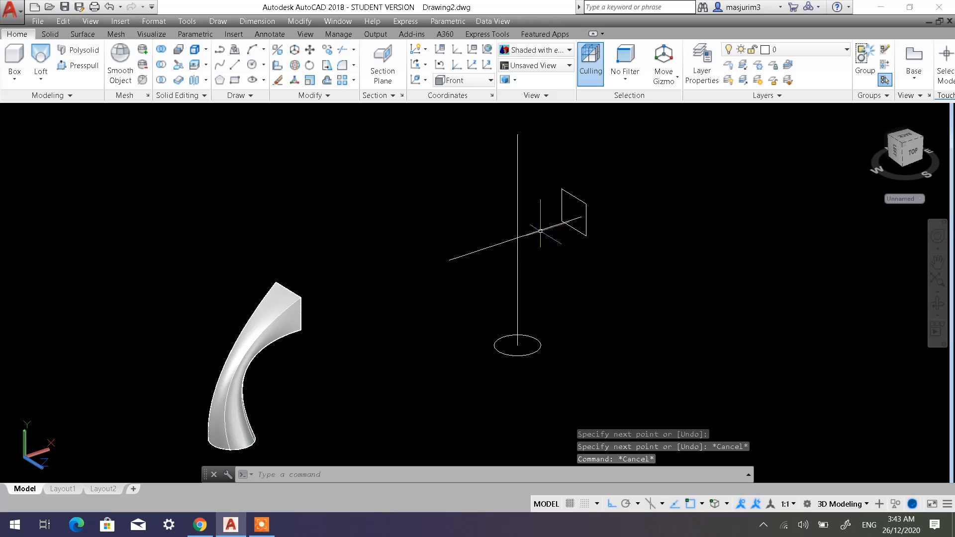
Try to fillet the vertical line with the horizontal line using a radius of 50.
left_click(342, 66)
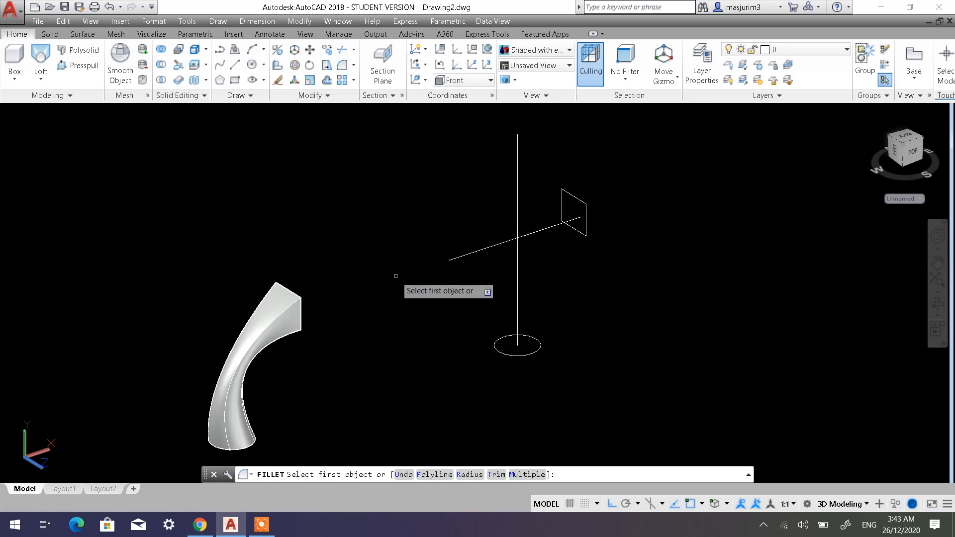
left_click(466, 476)
type("5")
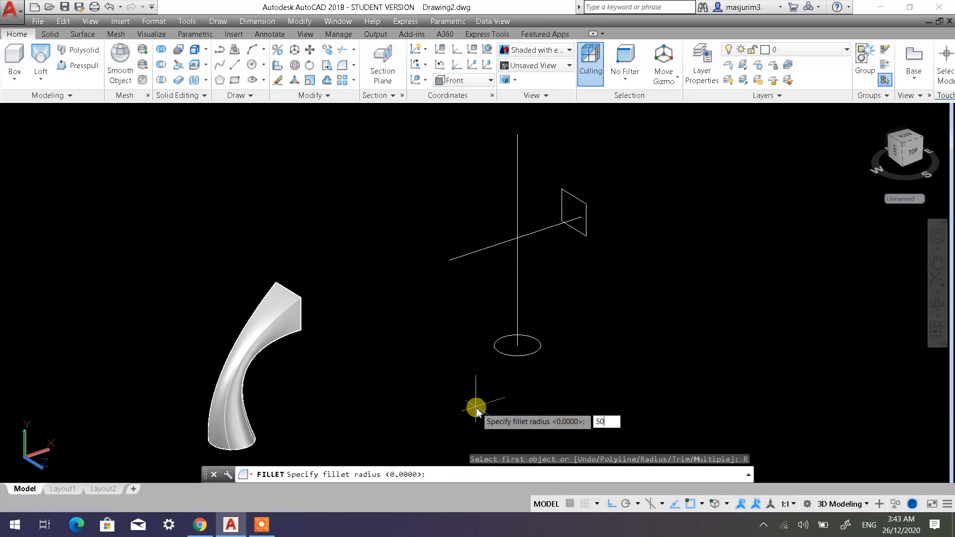
type("0")
key("Return")
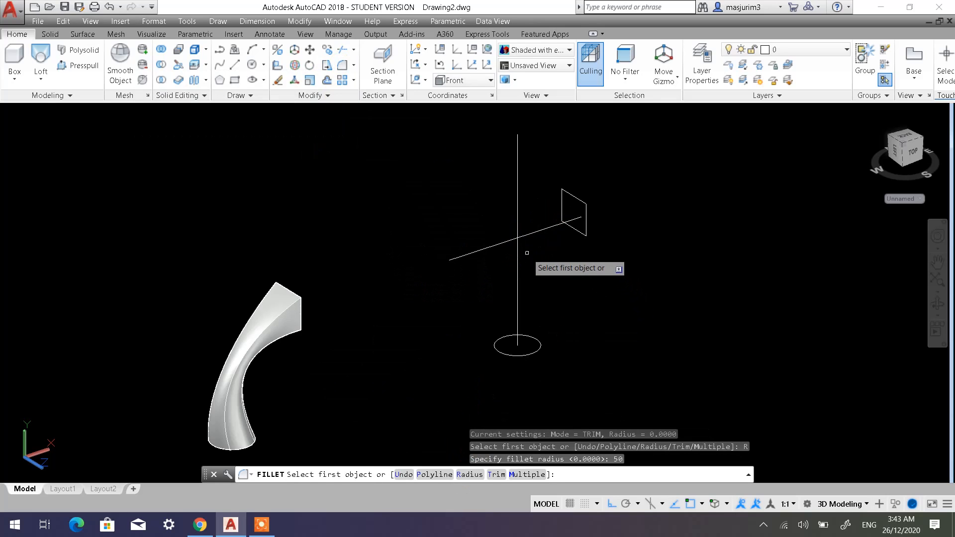
left_click(518, 266)
left_click(545, 227)
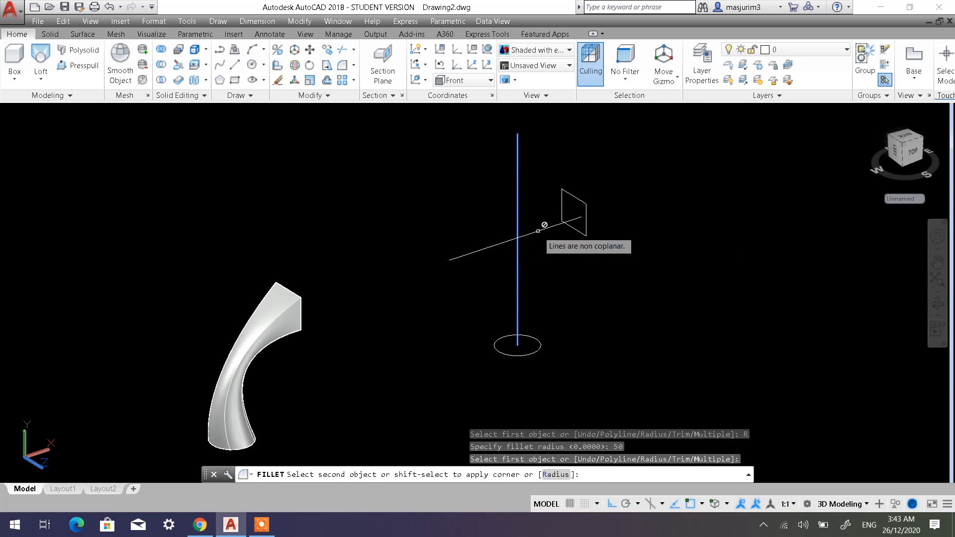
Retry the 50-radius fillet starting from the horizontal line, inspect the lines from another angle, and cancel the command.
middle_click_drag(522, 260, 474, 273)
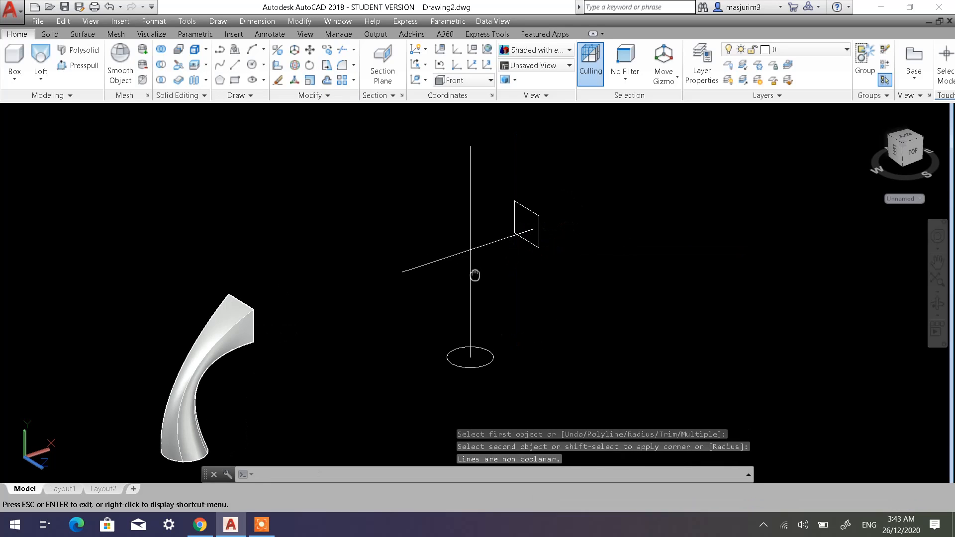
scroll(461, 274, "up", 3)
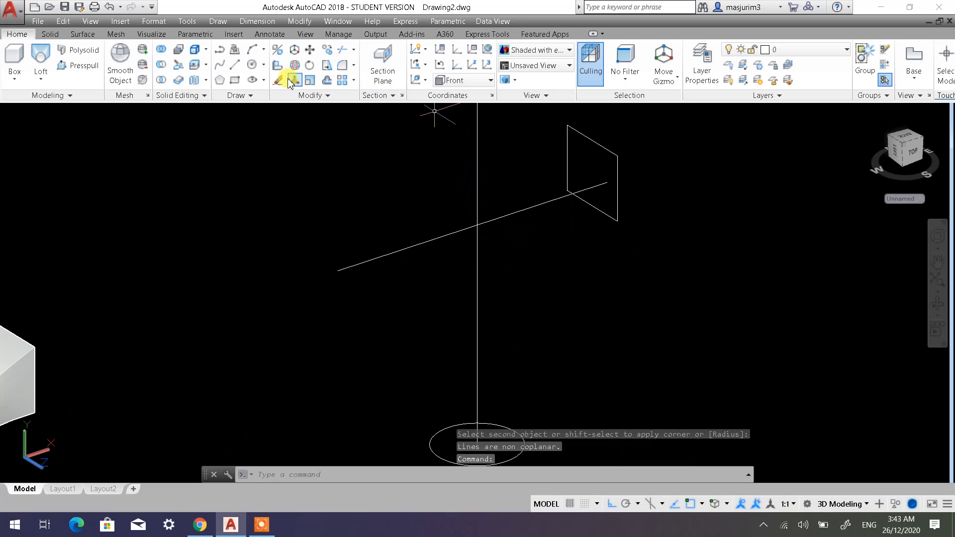
left_click(342, 67)
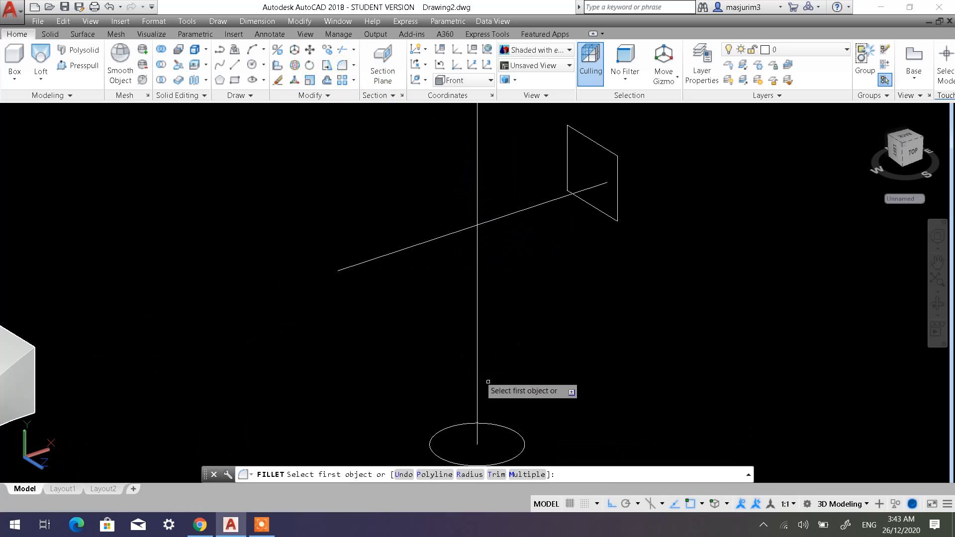
left_click(465, 477)
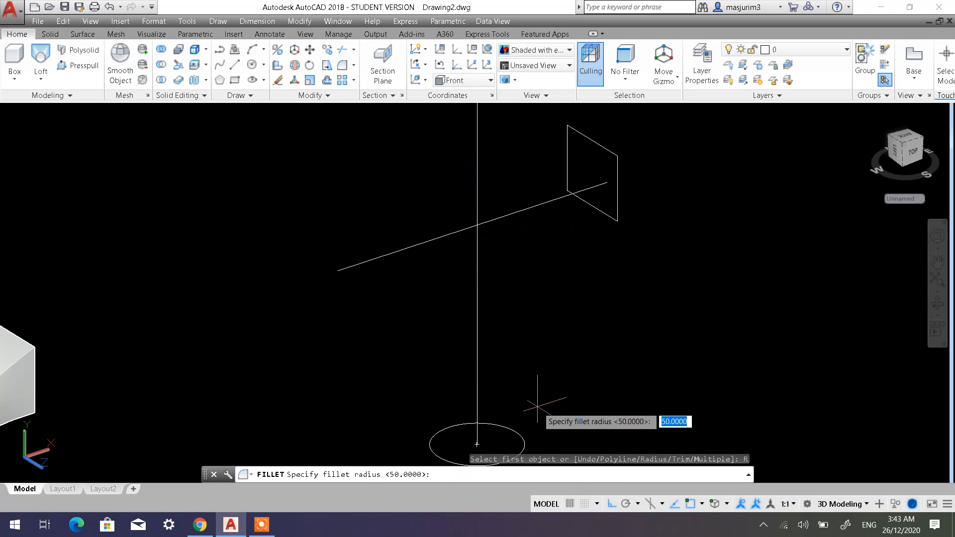
key("Return")
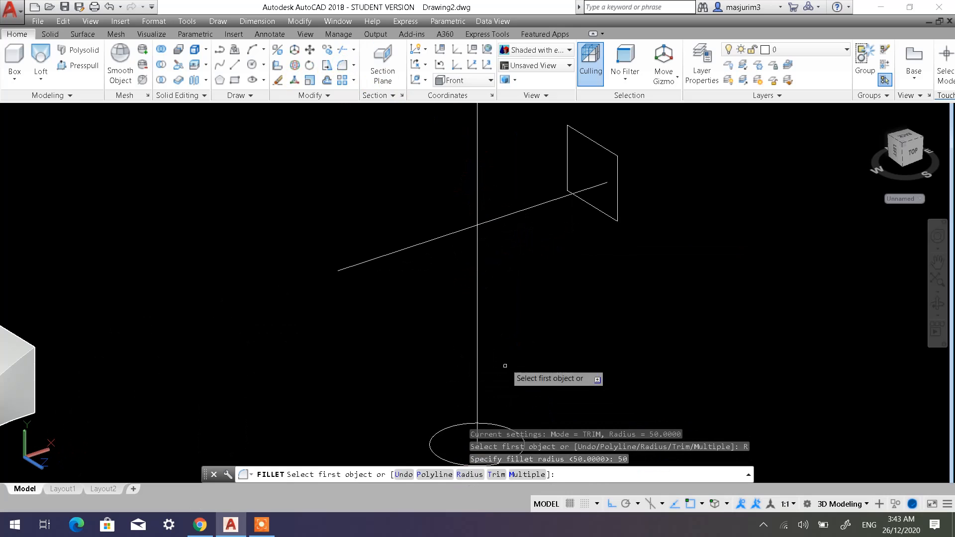
left_click(484, 222)
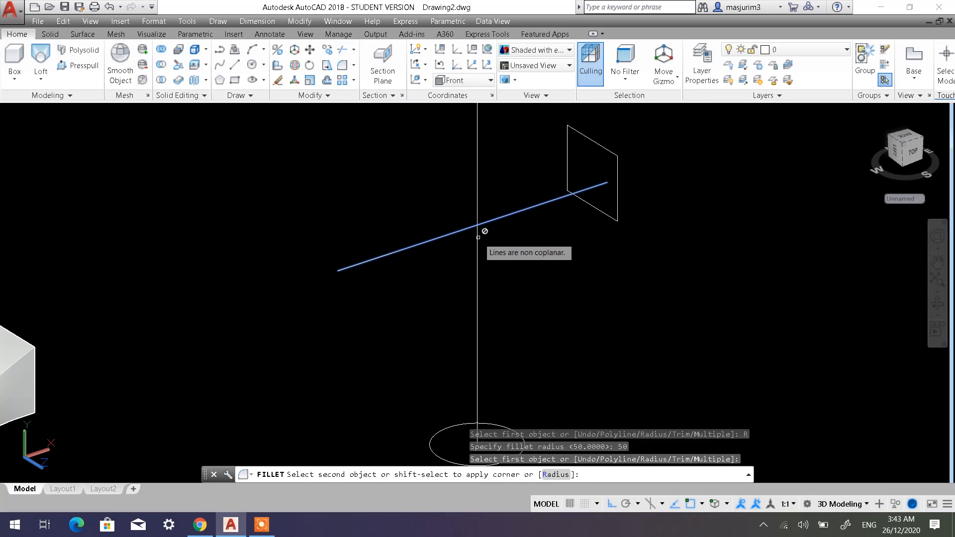
mouse_move(513, 282)
middle_mouse_down("shift")
mouse_move(516, 256)
mouse_move(565, 245)
middle_mouse_up("shift")
key("Escape")
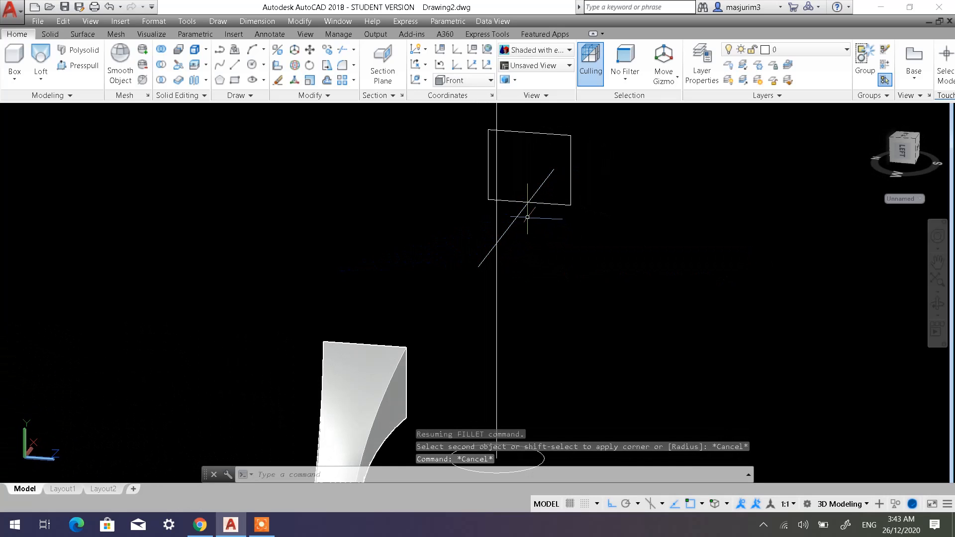
Delete the horizontal line that starts inside the rectangle.
left_click(522, 211)
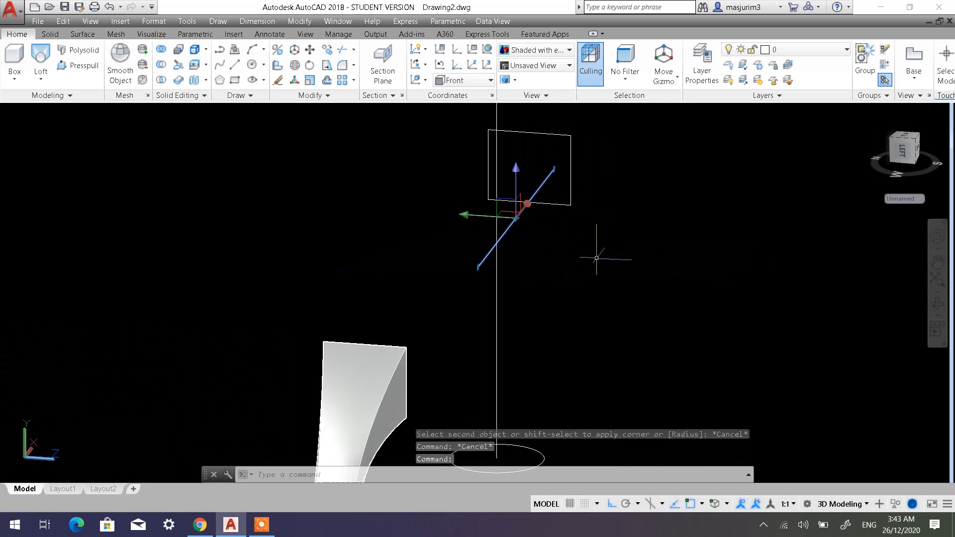
key("Delete")
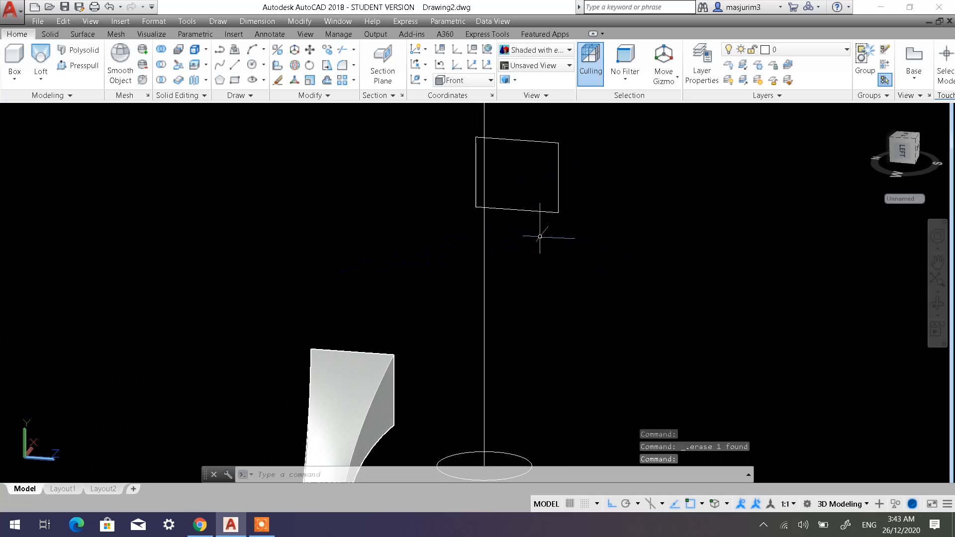
Draw a horizontal line from the rectangle's exact centre, extending it past the vertical line.
middle_click_drag(539, 238, 521, 190, "shift")
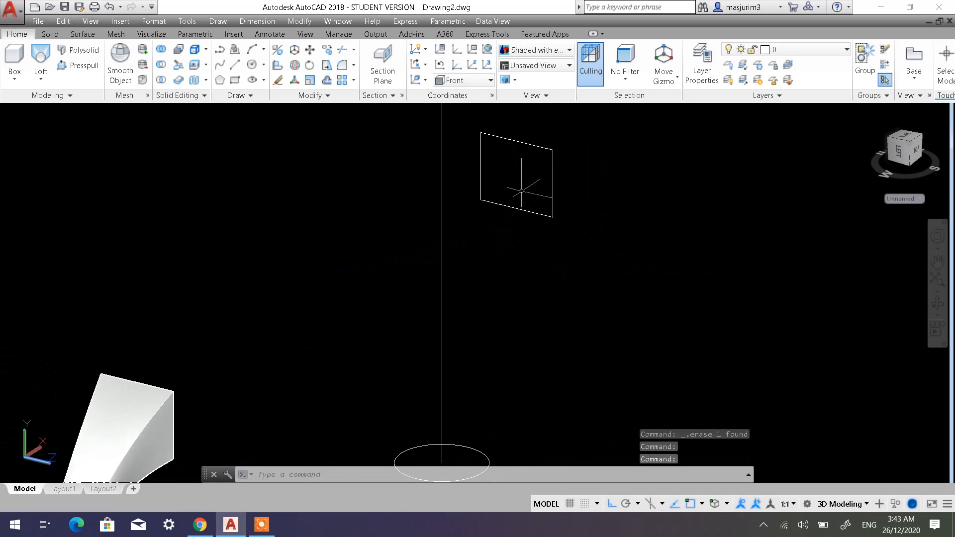
left_click(235, 64)
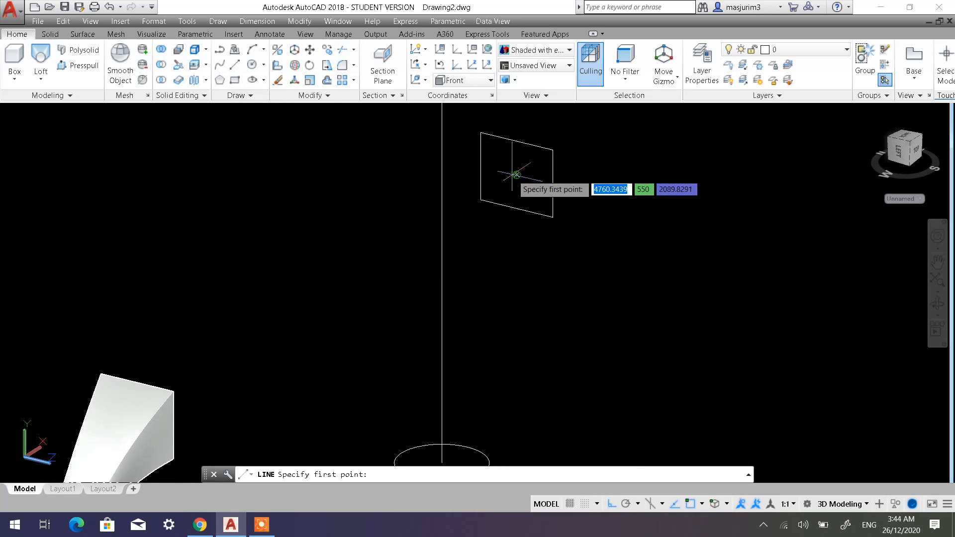
left_click(516, 175)
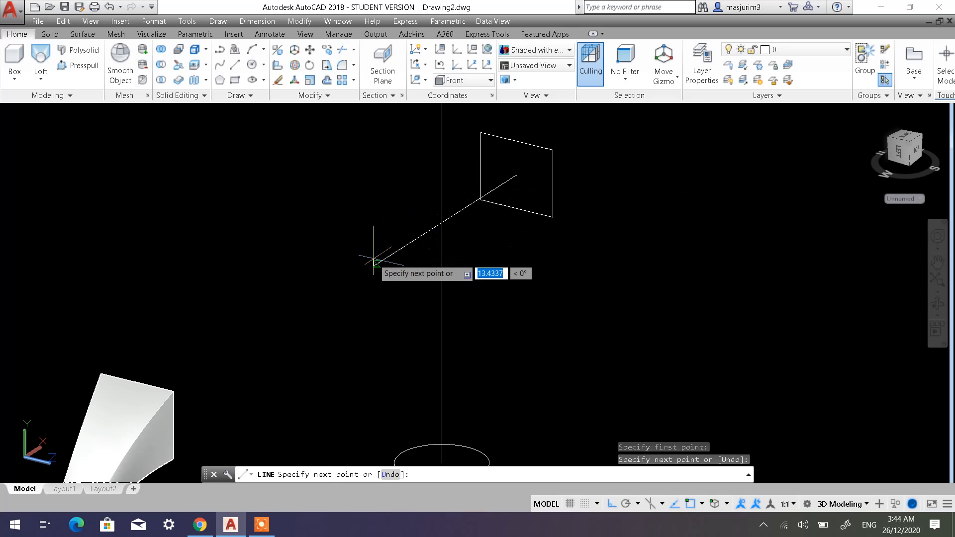
key("Escape")
mouse_move(517, 266)
middle_mouse_down("shift")
mouse_move(567, 258)
mouse_move(577, 245)
mouse_move(512, 254)
middle_mouse_up("shift")
key("Escape")
key("Escape")
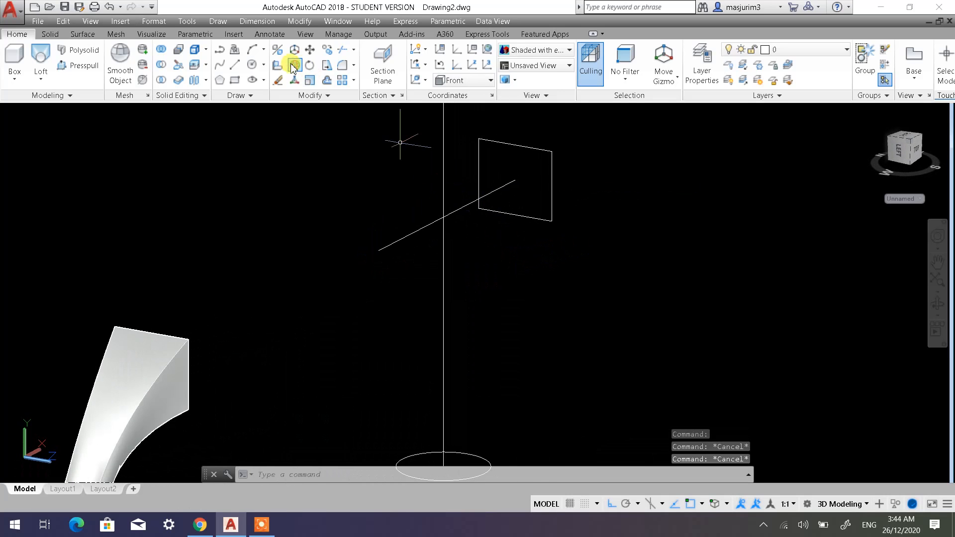
Fillet the corner between the vertical line and the new horizontal line with a radius of 50.
left_click(342, 70)
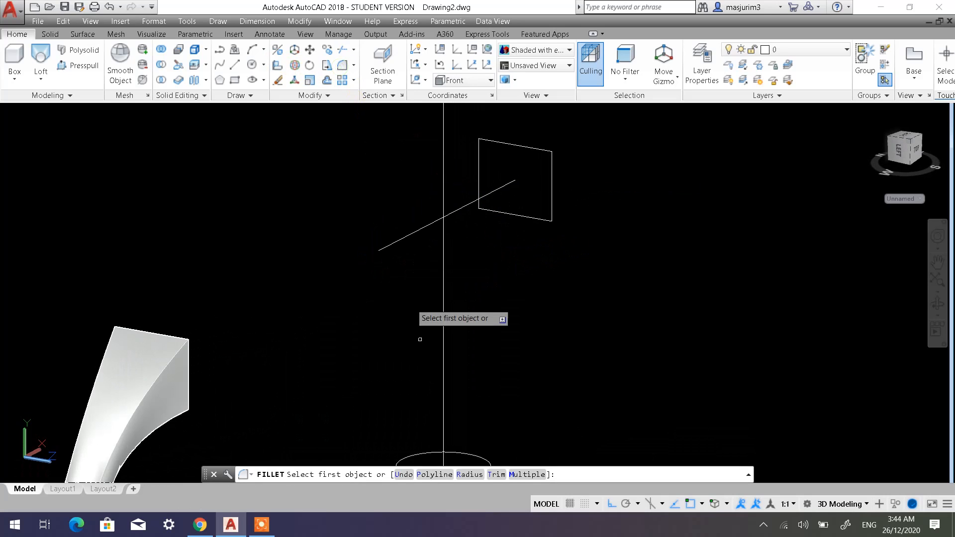
left_click(466, 473)
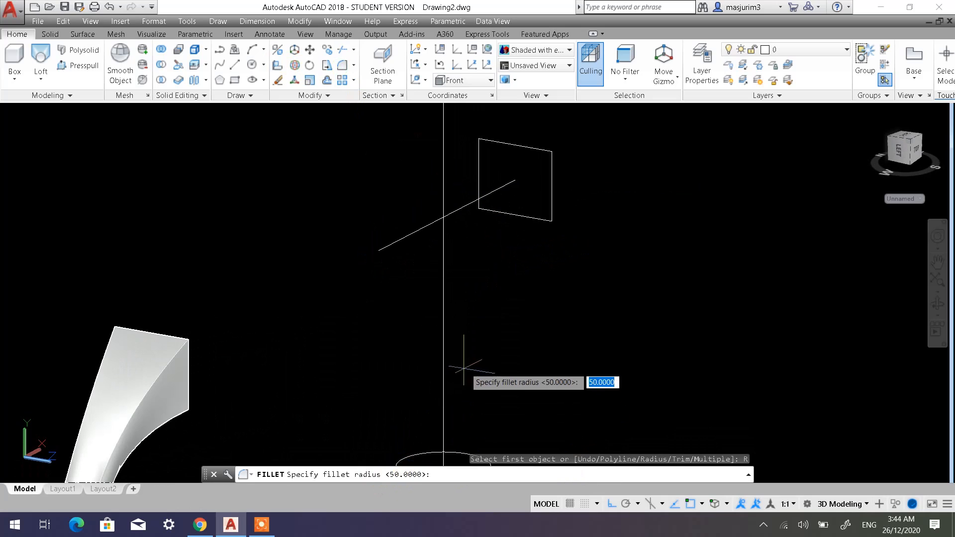
key("Return")
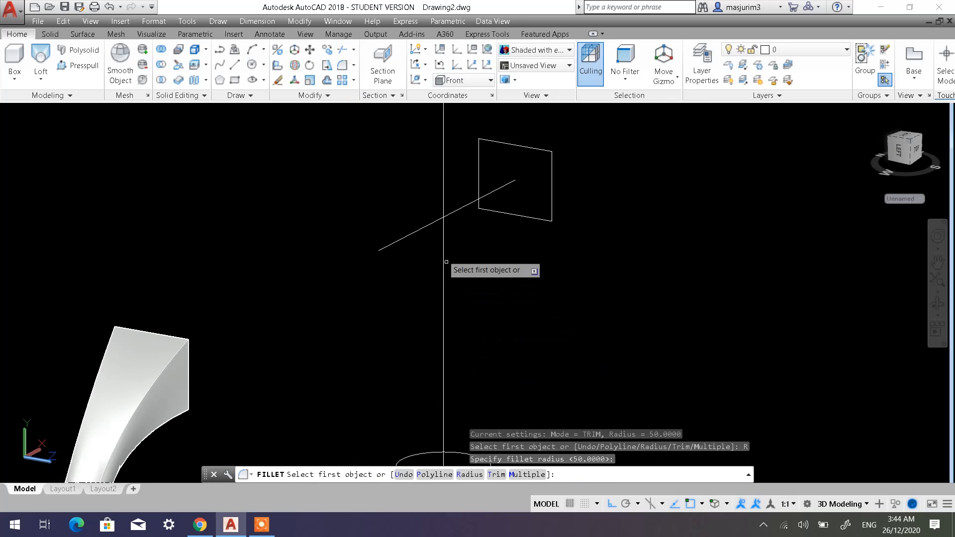
left_click(442, 228)
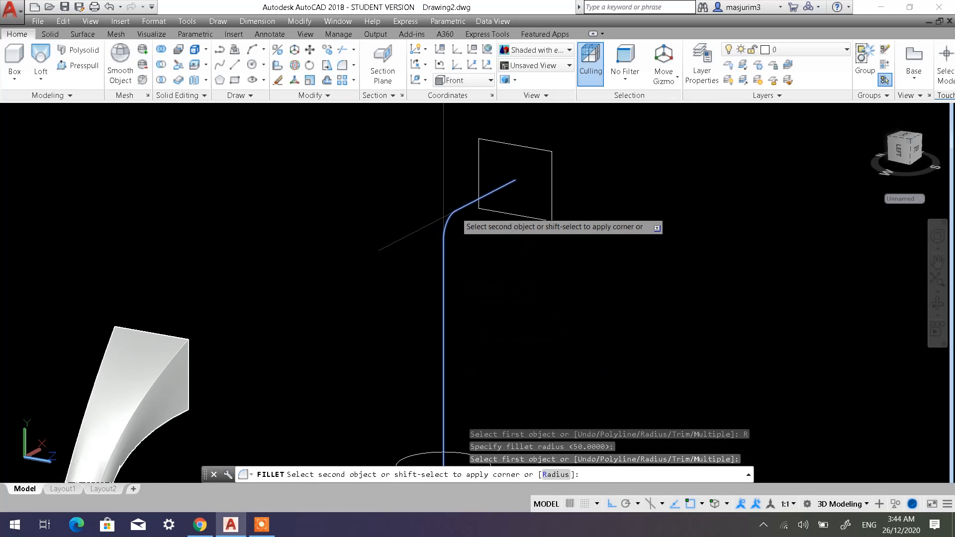
left_click(444, 216)
middle_click_drag(526, 298, 531, 266, "shift")
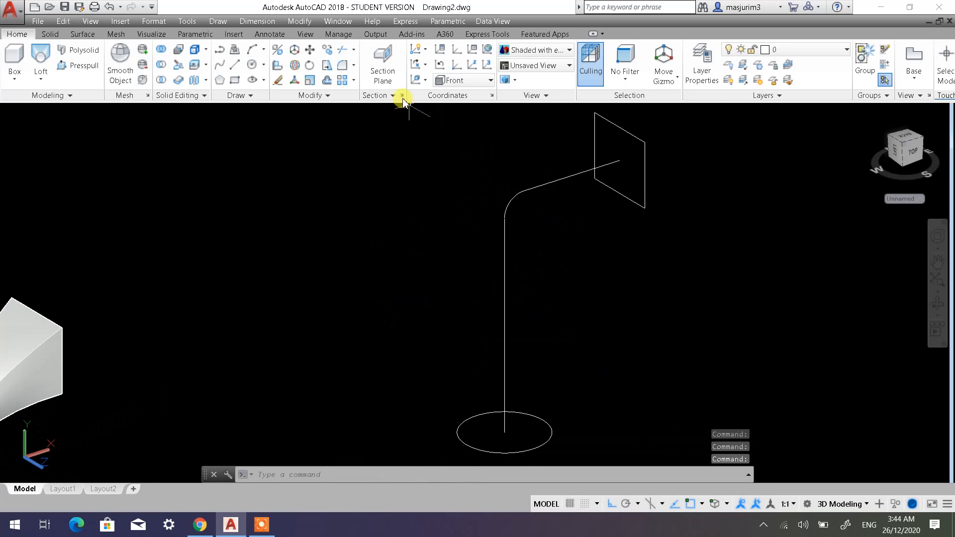
Undo the last view change and the 50-radius fillet.
left_click(109, 7)
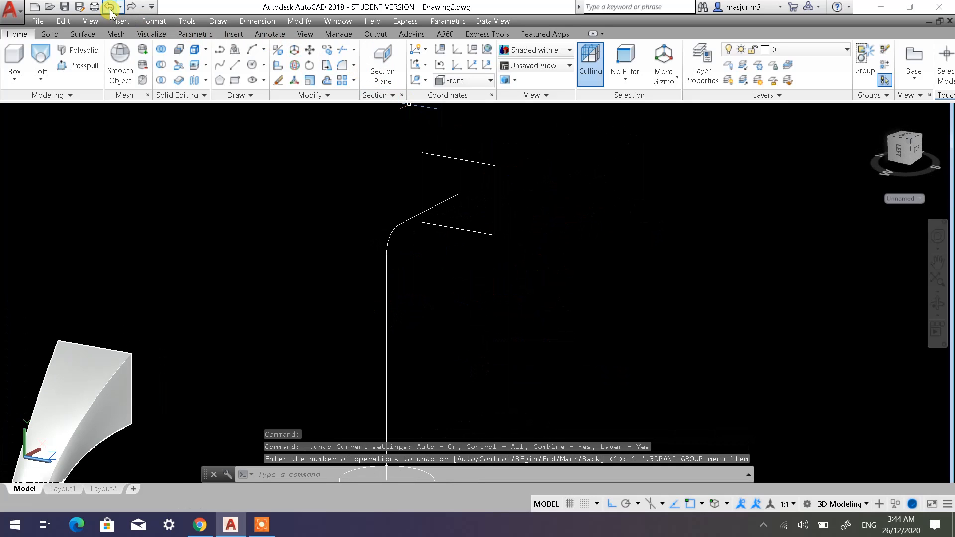
left_click(109, 7)
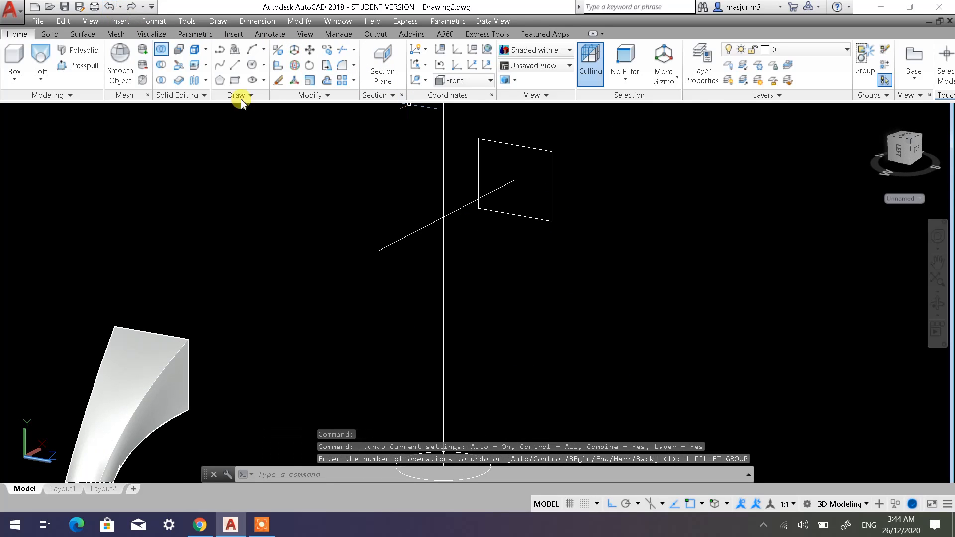
Fillet the corner between the vertical line and the horizontal line from the rectangle's centre with a radius of 80.
left_click(343, 72)
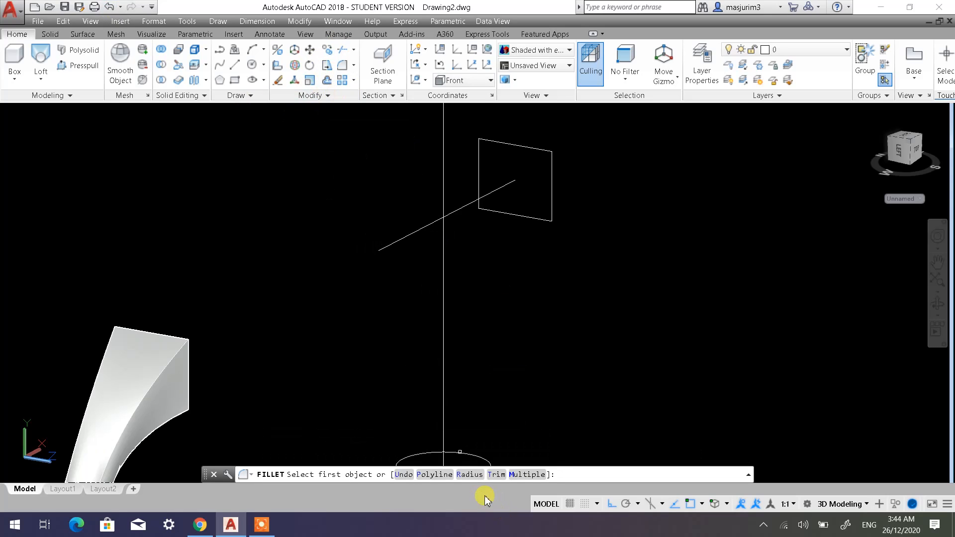
left_click(469, 474)
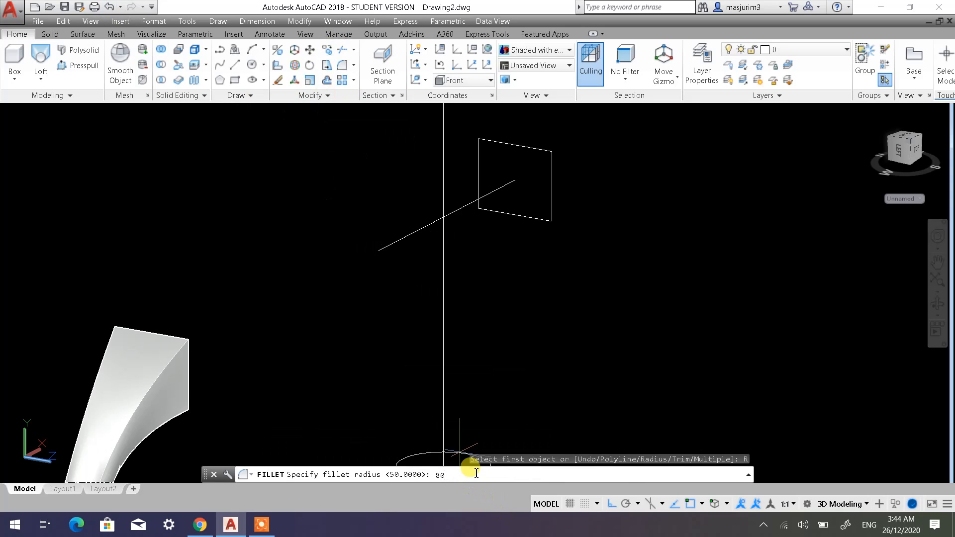
type("80")
key("Return")
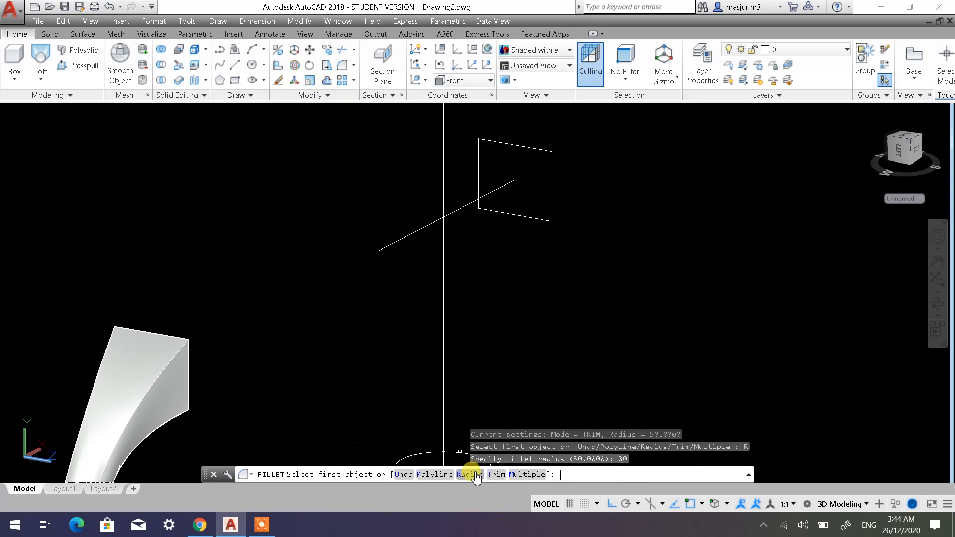
left_click(443, 247)
left_click(459, 209)
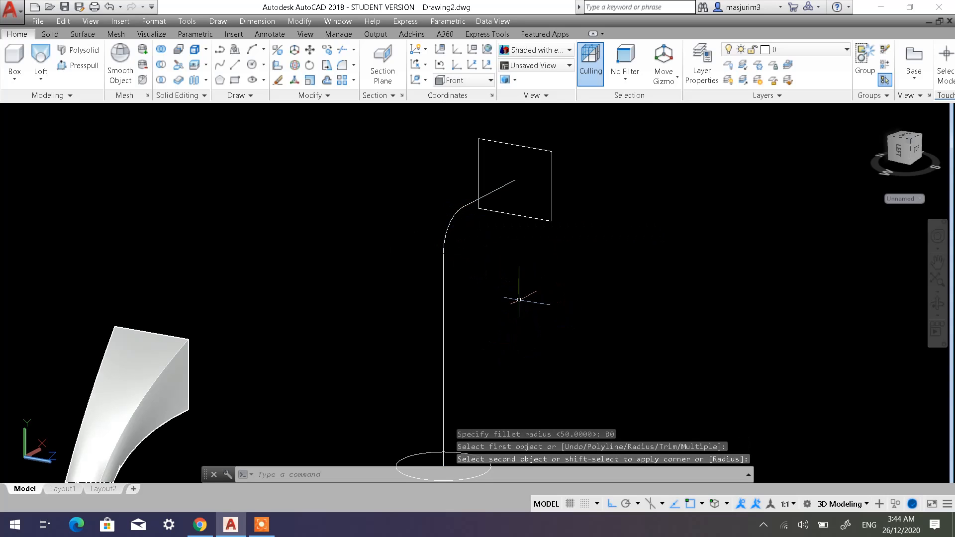
Examine the filleted path between the circle and rectangle from several angles and check whether its segments are separate objects.
middle_click_drag(519, 299, 463, 308, "shift")
scroll(463, 308, "down", 2)
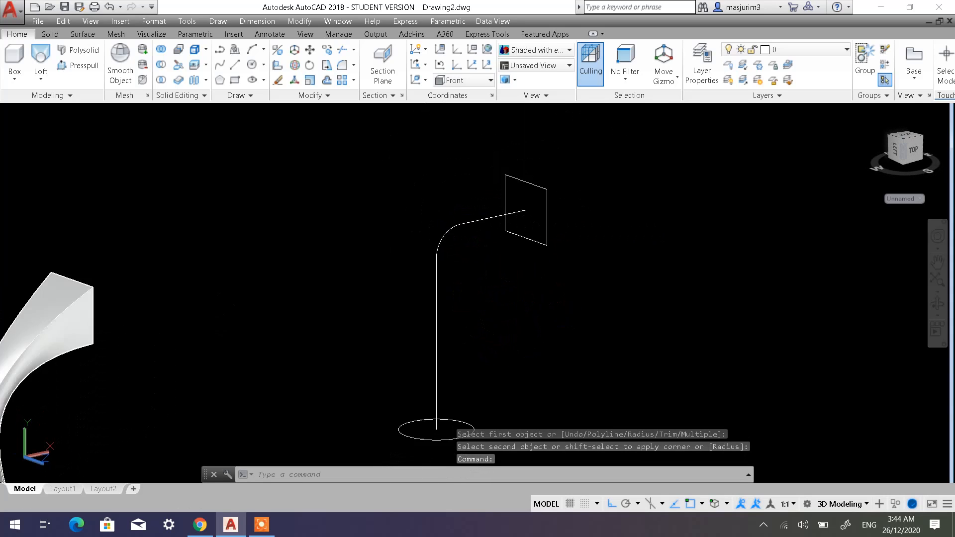
scroll(473, 306, "down", 2)
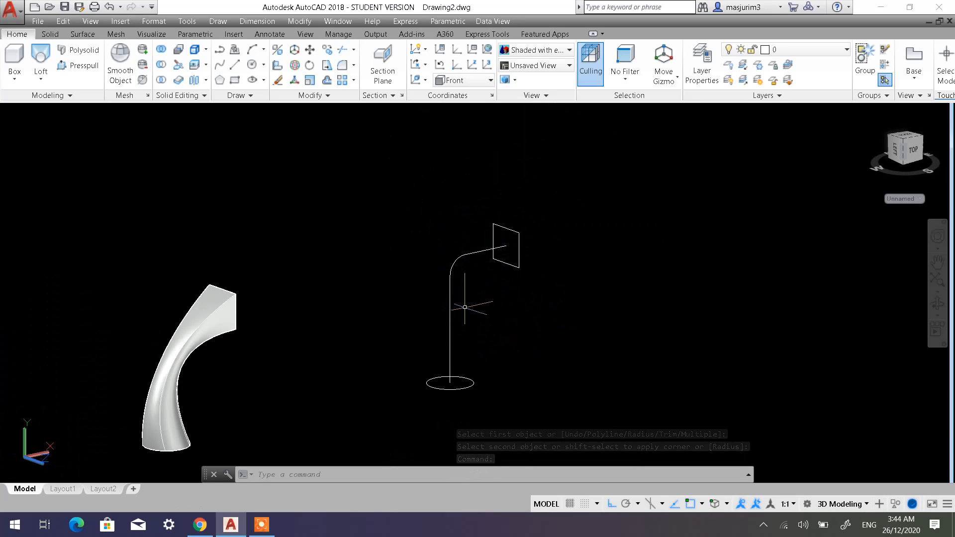
mouse_move(465, 307)
middle_mouse_down("shift")
mouse_move(473, 312)
mouse_move(465, 298)
middle_mouse_up("shift")
scroll(463, 286, "up", 2)
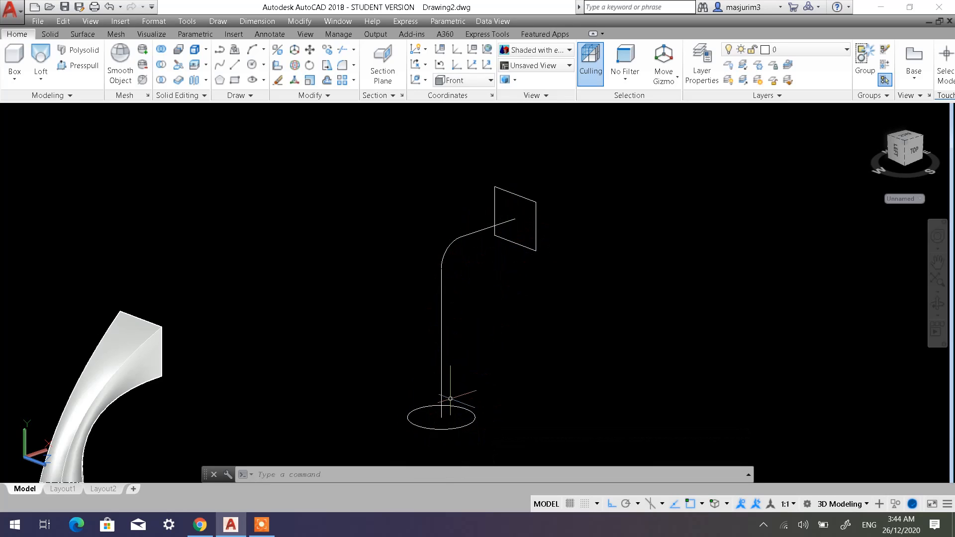
mouse_move(450, 398)
middle_mouse_down("shift")
mouse_move(441, 416)
mouse_move(442, 408)
middle_mouse_up("shift")
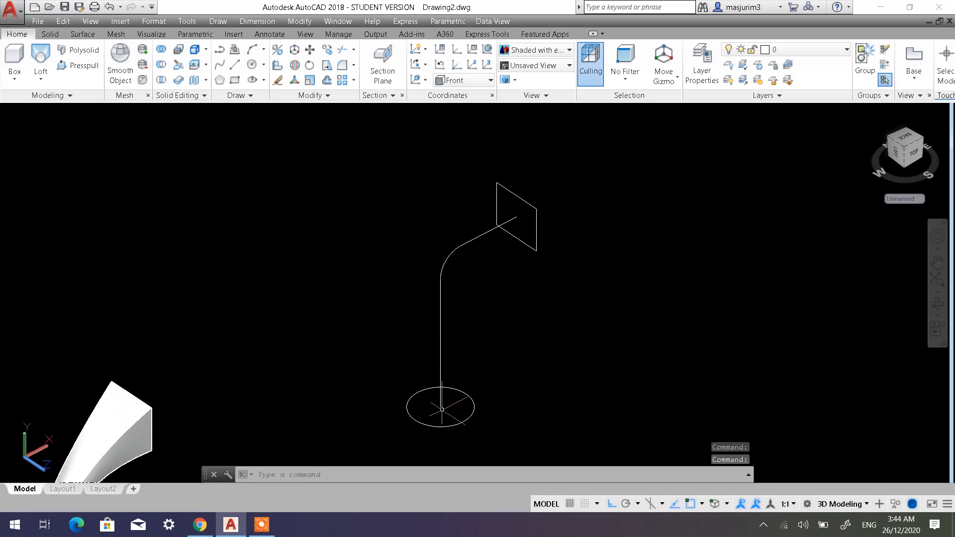
middle_click_drag(501, 306, 546, 251, "shift")
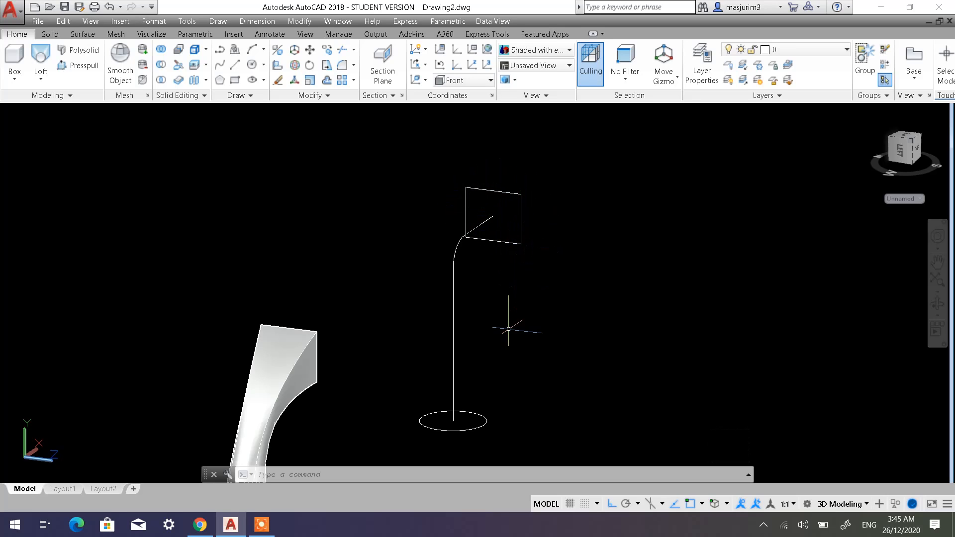
middle_click_drag(496, 341, 458, 340, "shift")
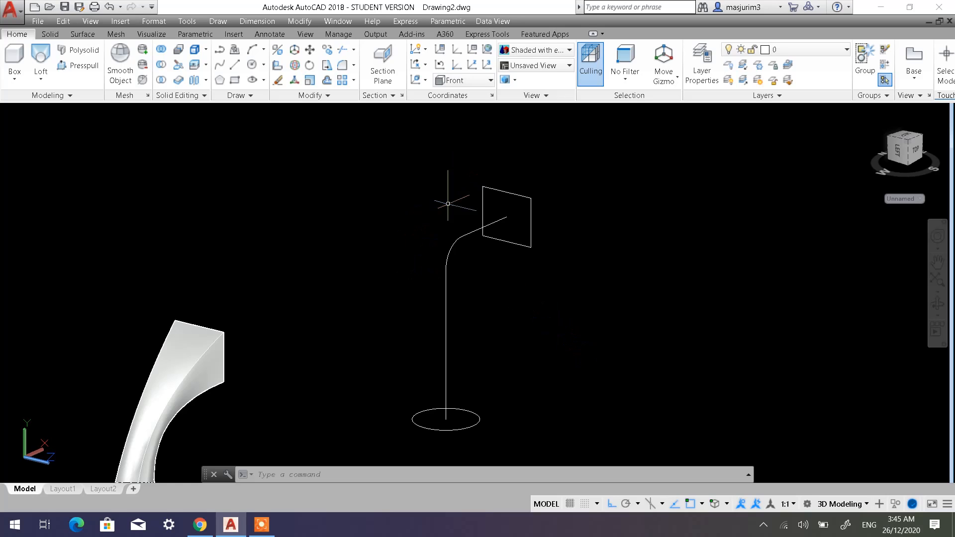
left_click(460, 238)
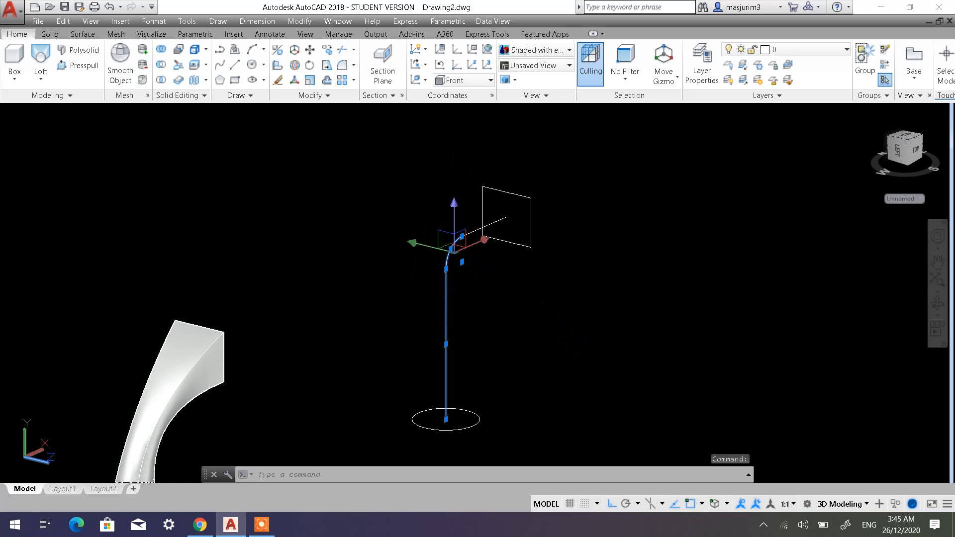
key("Escape")
key("Escape")
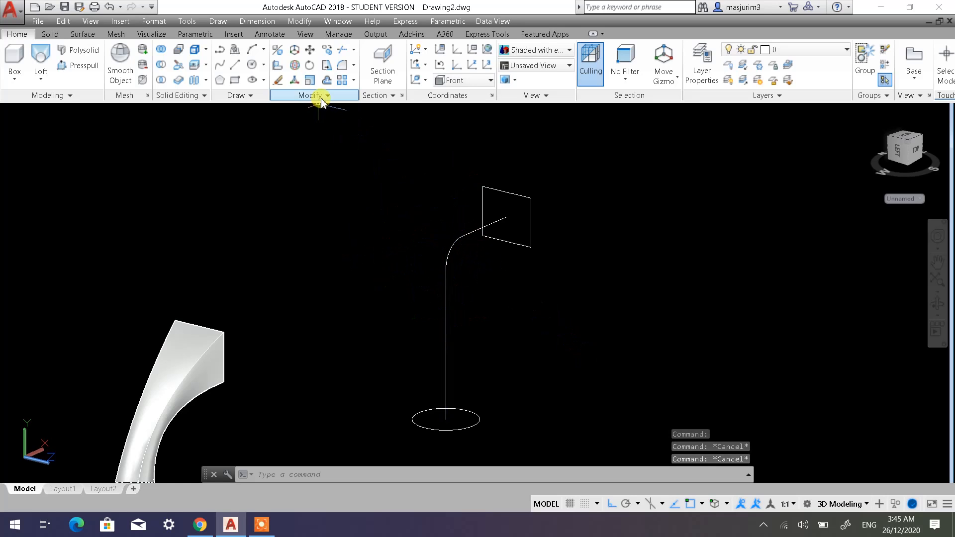
Join the vertical line, the fillet arc and the horizontal line into one continuous path.
left_click(320, 95)
left_click(315, 126)
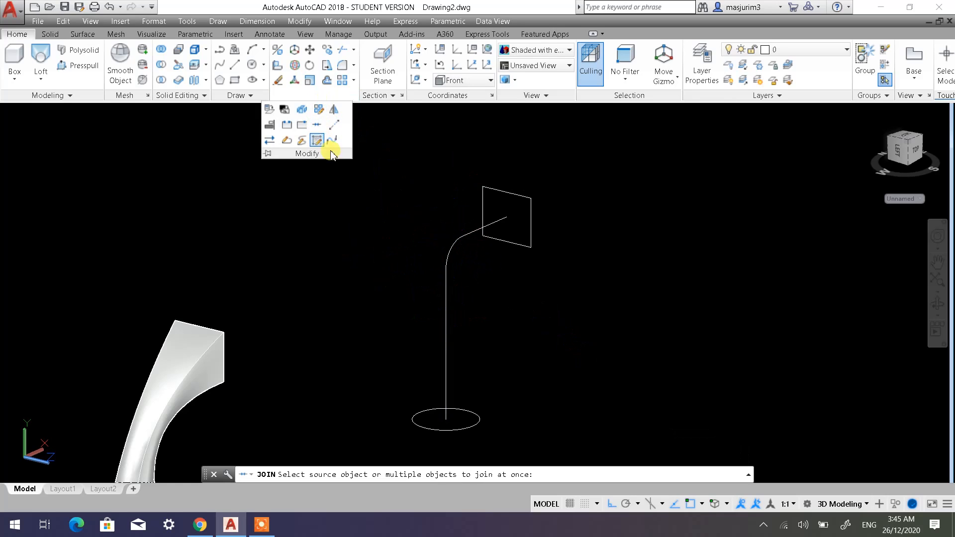
left_click(461, 351)
left_click(425, 326)
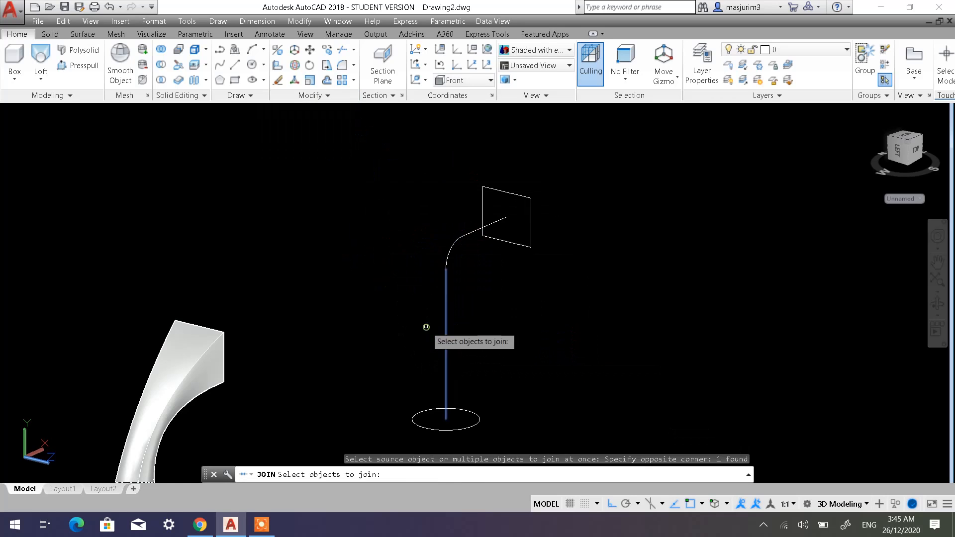
left_click(455, 254)
left_click(437, 243)
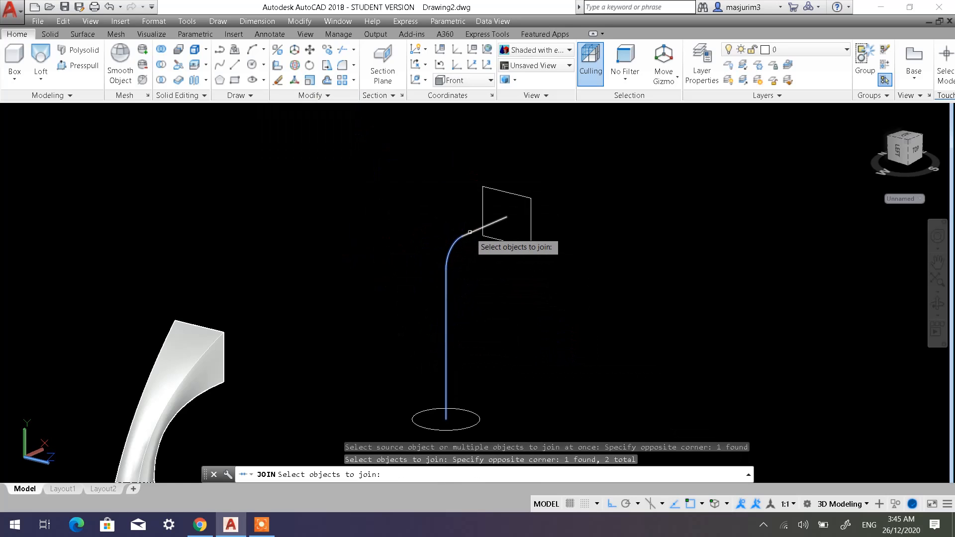
left_click(470, 232)
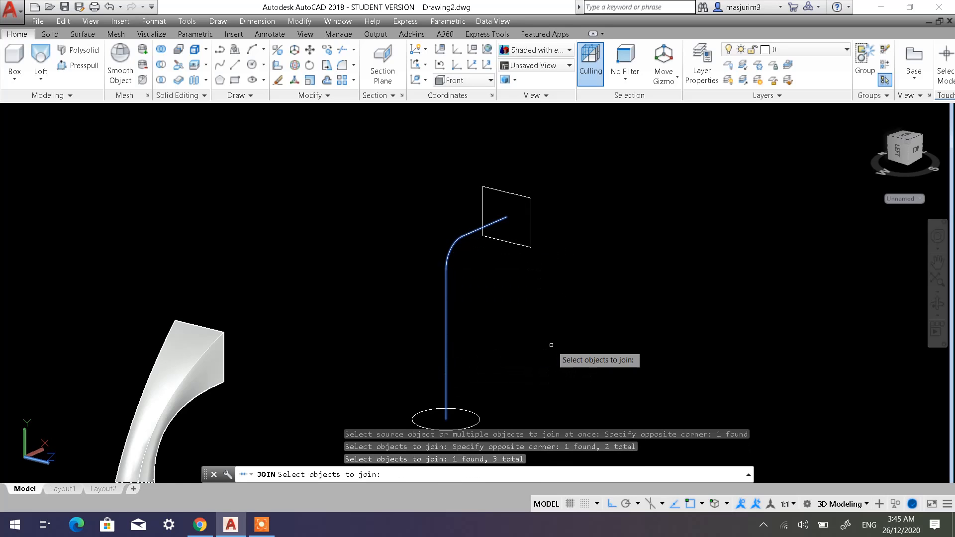
key("Return")
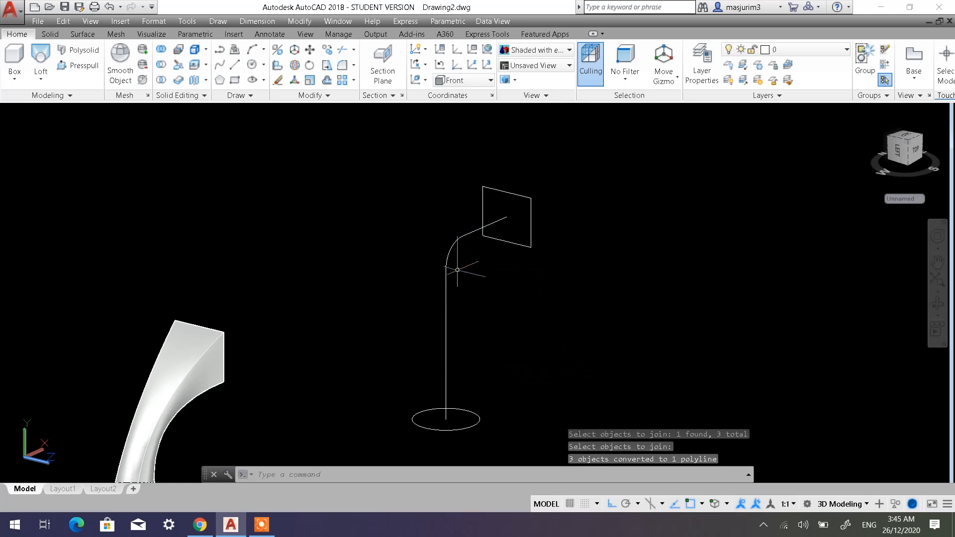
Check that the joined path between the circle and rectangle selects as a single object.
left_click(447, 279)
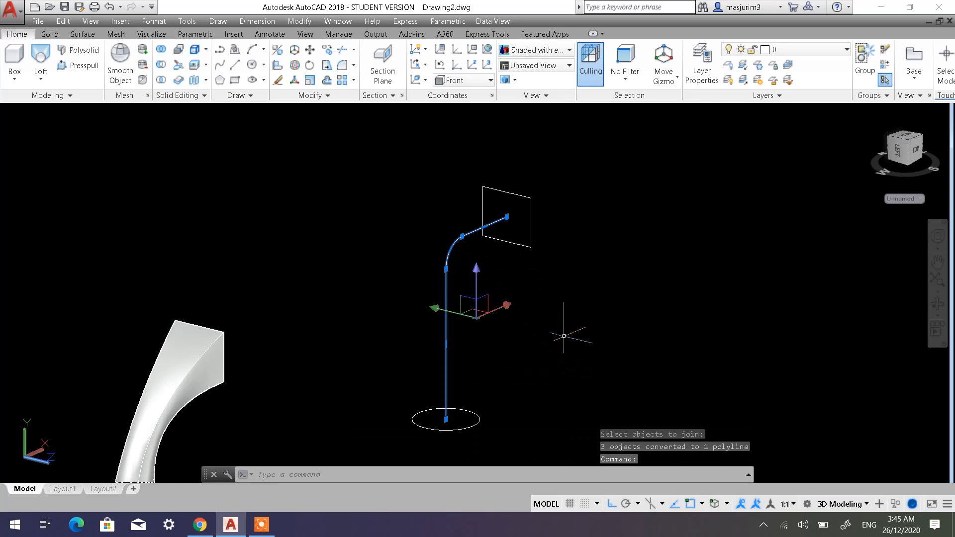
key("Escape")
key("Escape")
key("Escape")
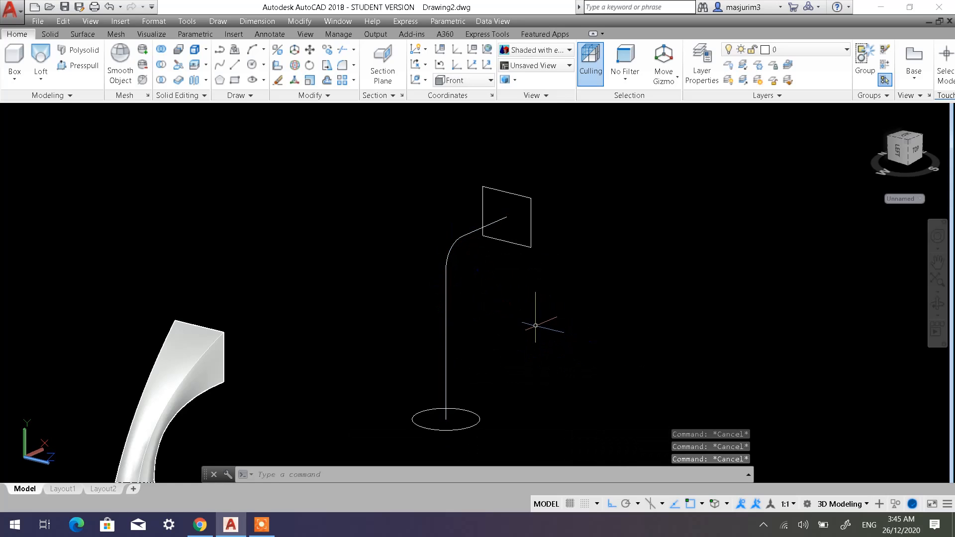
middle_click_drag(535, 326, 503, 329, "shift")
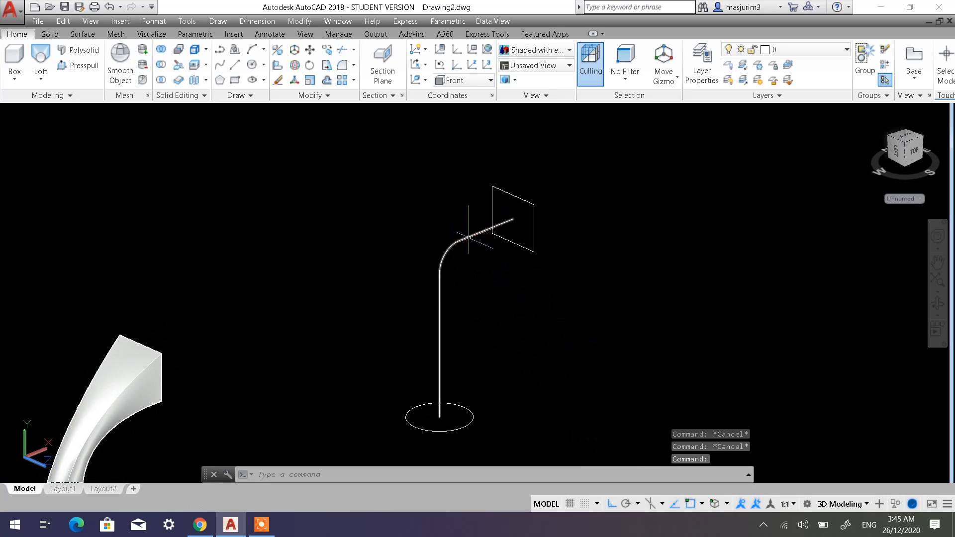
left_click(468, 237)
key("Escape")
key("Escape")
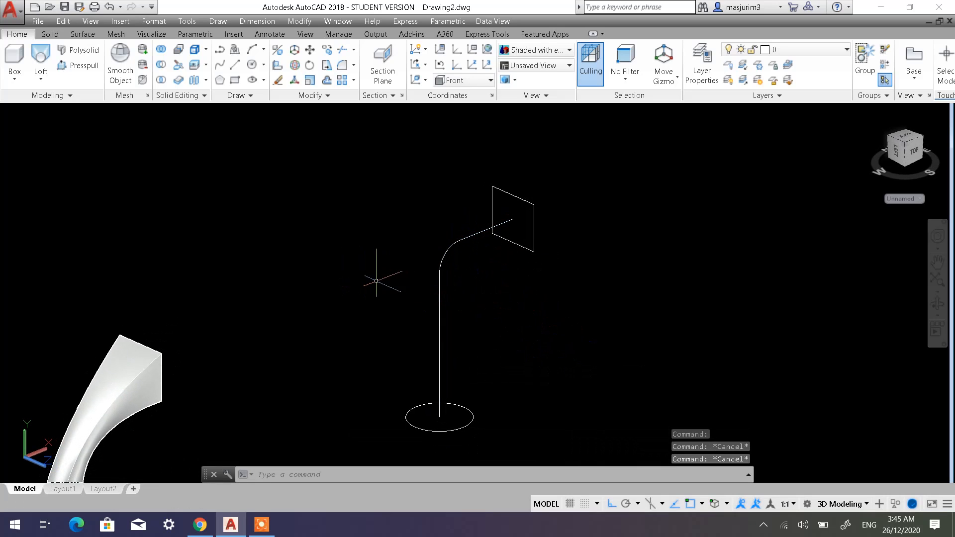
Switch the visual style to 2D Wireframe and loft a solid from the circle to the rectangle using the joined polyline as Path.
left_click(100, 111)
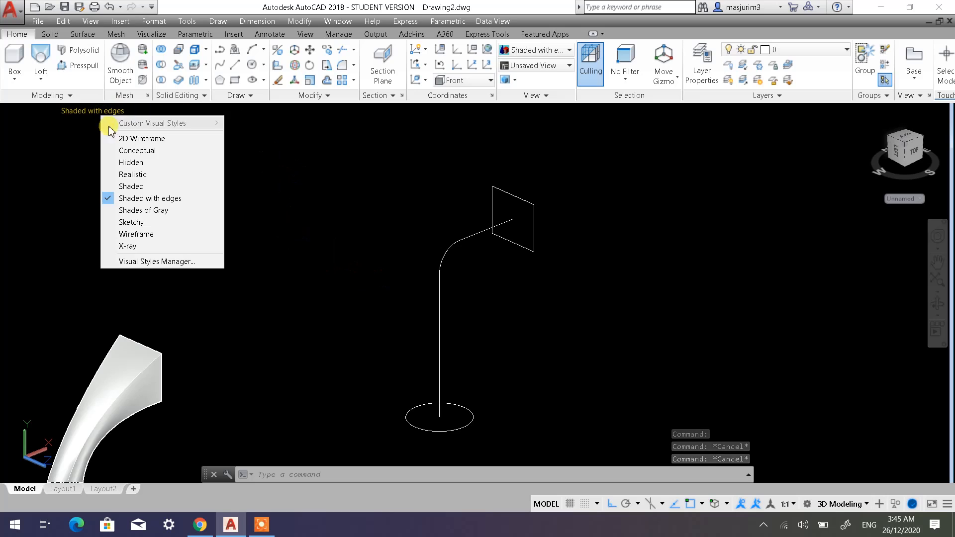
left_click(129, 140)
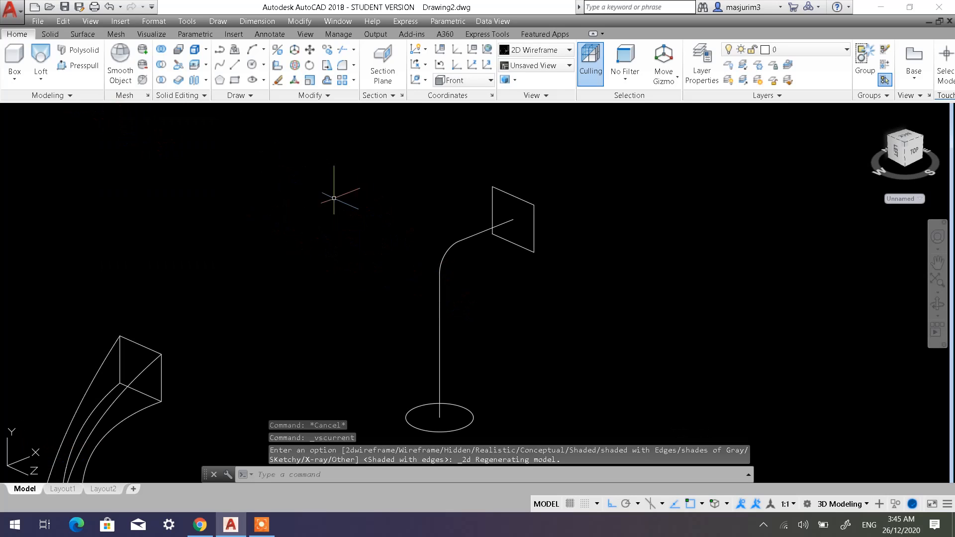
left_click(41, 55)
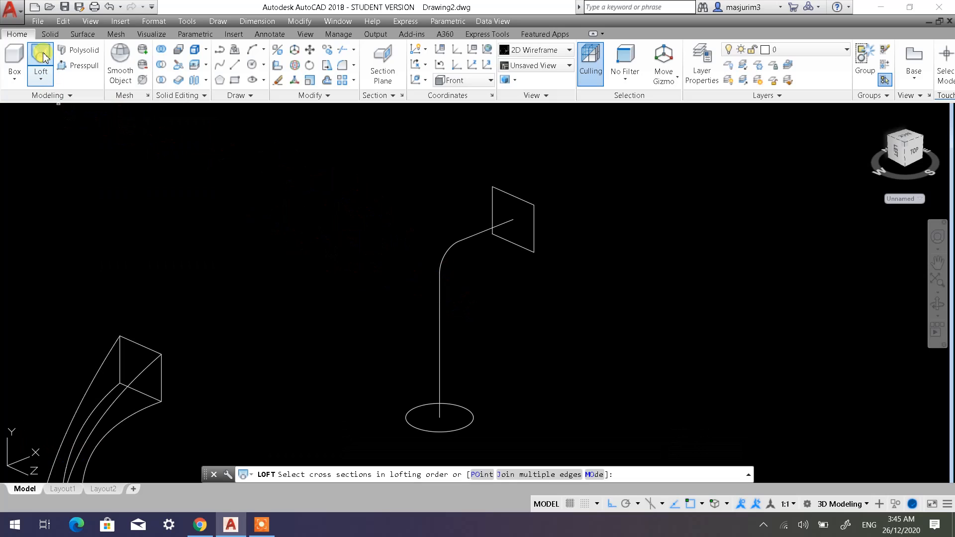
left_click(458, 428)
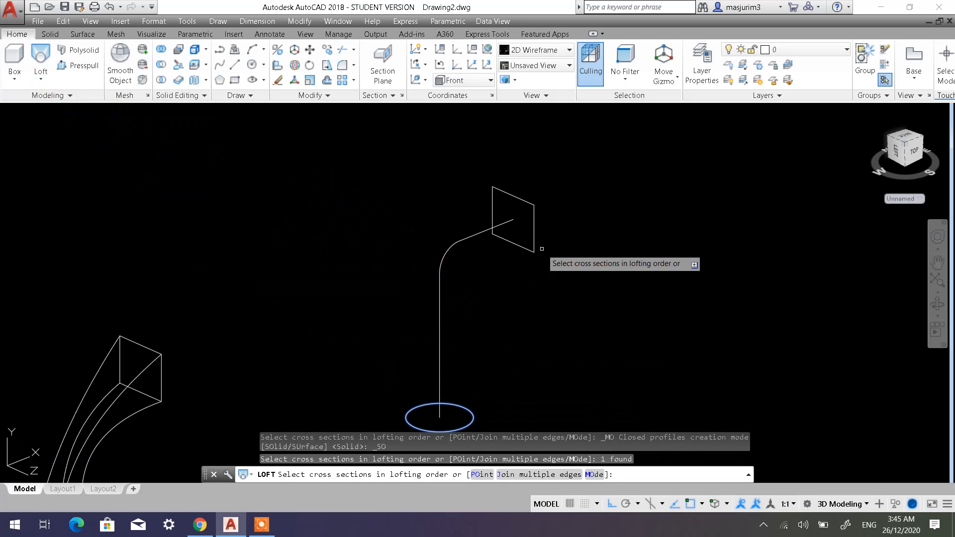
left_click(533, 234)
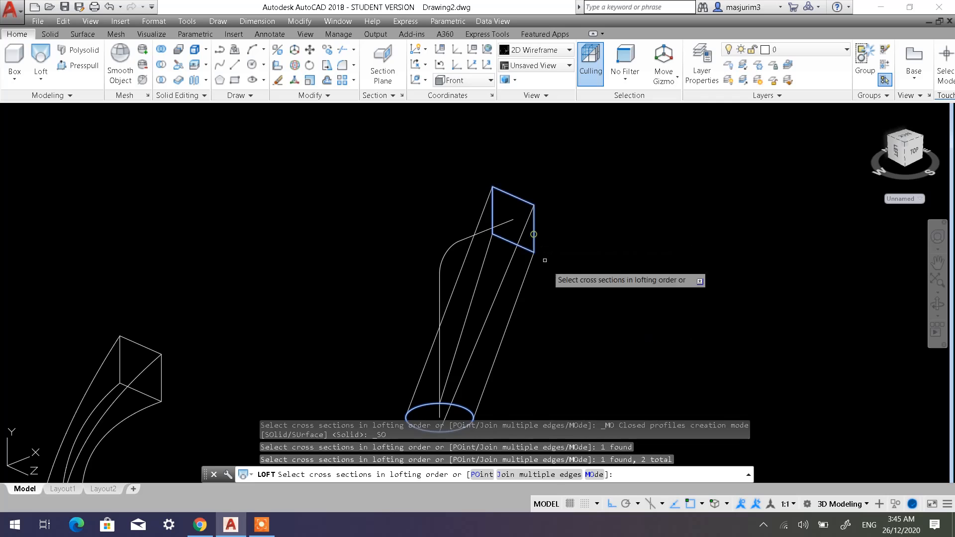
right_click(579, 347)
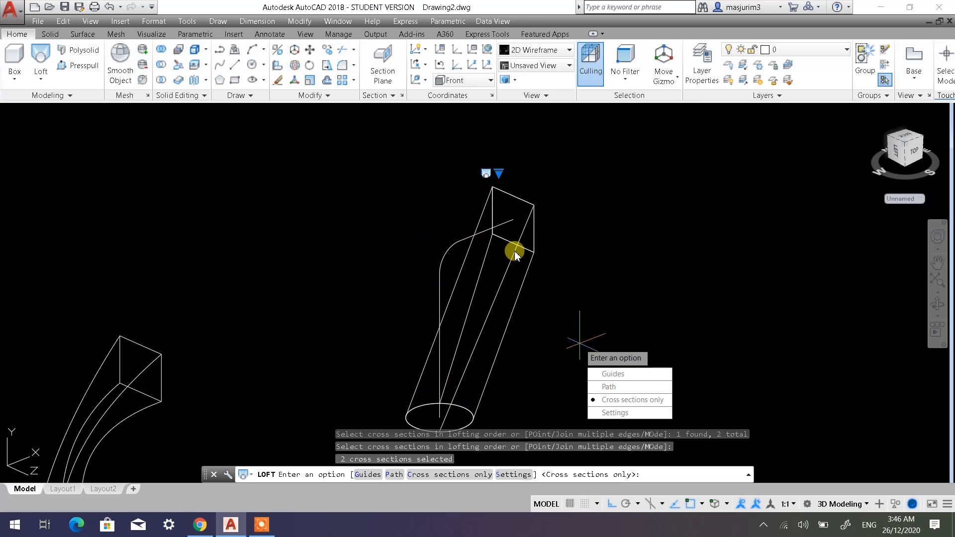
left_click(615, 387)
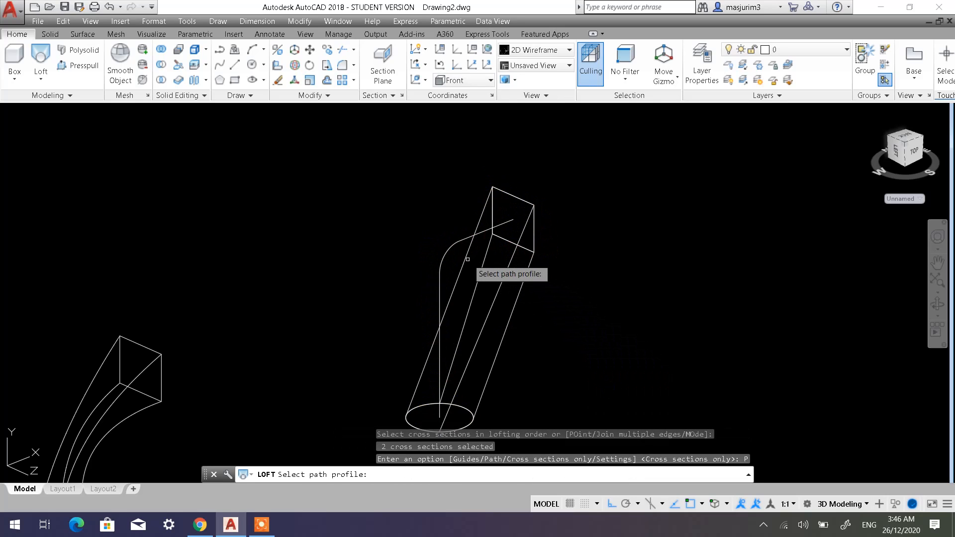
left_click(450, 245)
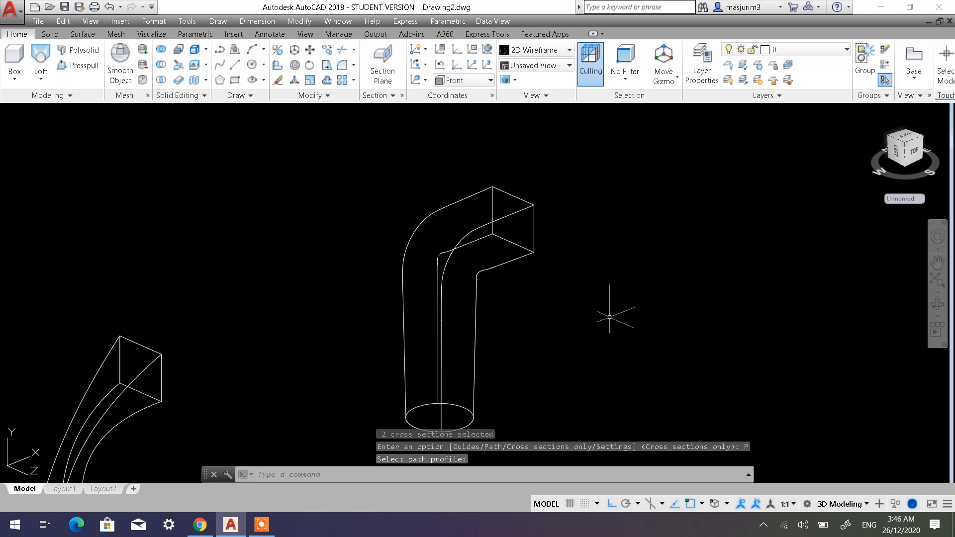
Inspect the path-guided loft in the Shaded with edges visual style and return the display to 2D Wireframe.
middle_click_drag(532, 309, 463, 310, "shift")
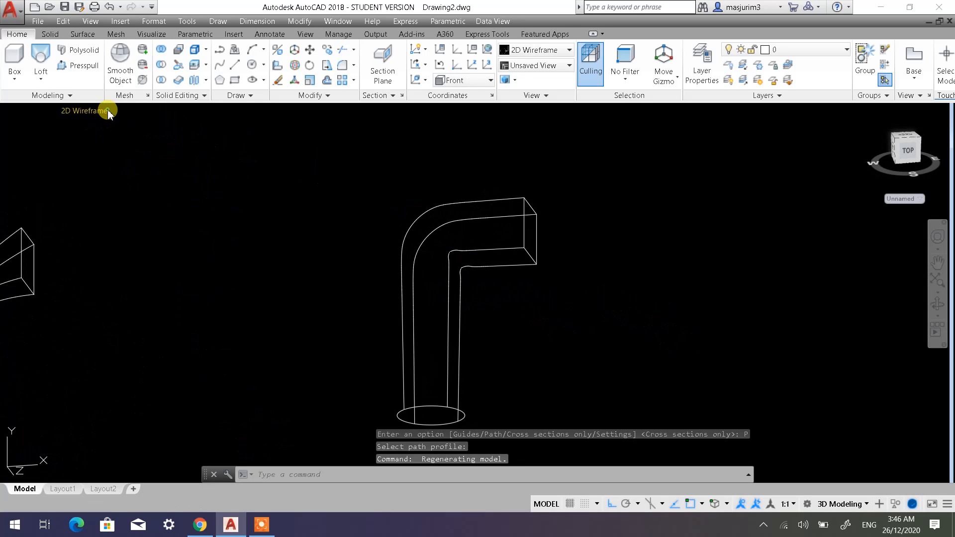
left_click(108, 112)
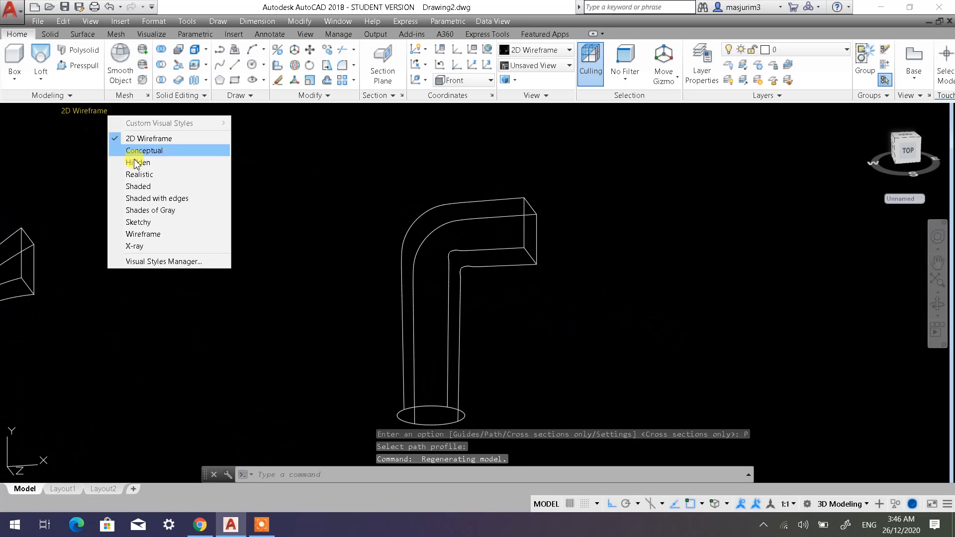
left_click(152, 199)
mouse_move(562, 342)
middle_mouse_down("shift")
mouse_move(524, 272)
mouse_move(437, 269)
mouse_move(418, 308)
mouse_move(537, 315)
mouse_move(579, 304)
mouse_move(588, 335)
middle_mouse_up("shift")
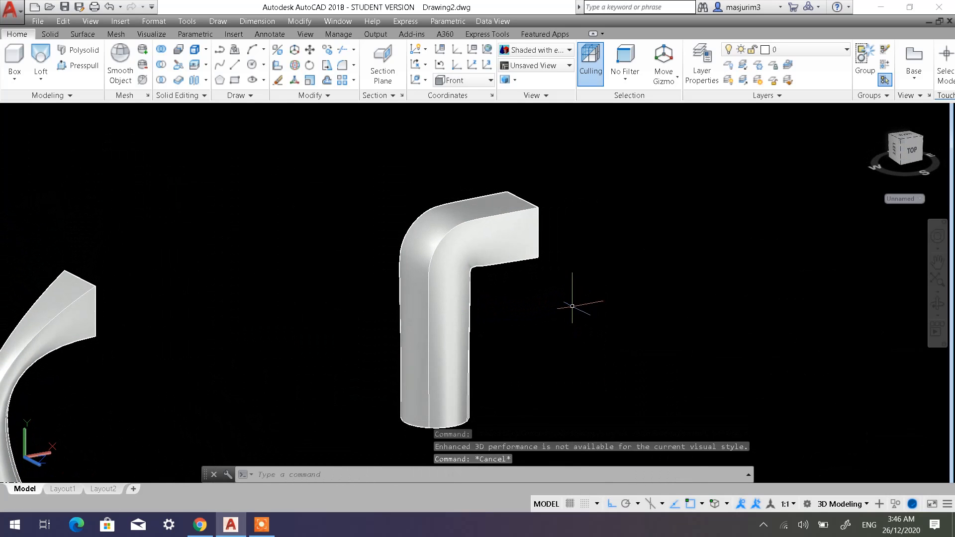
key("Escape")
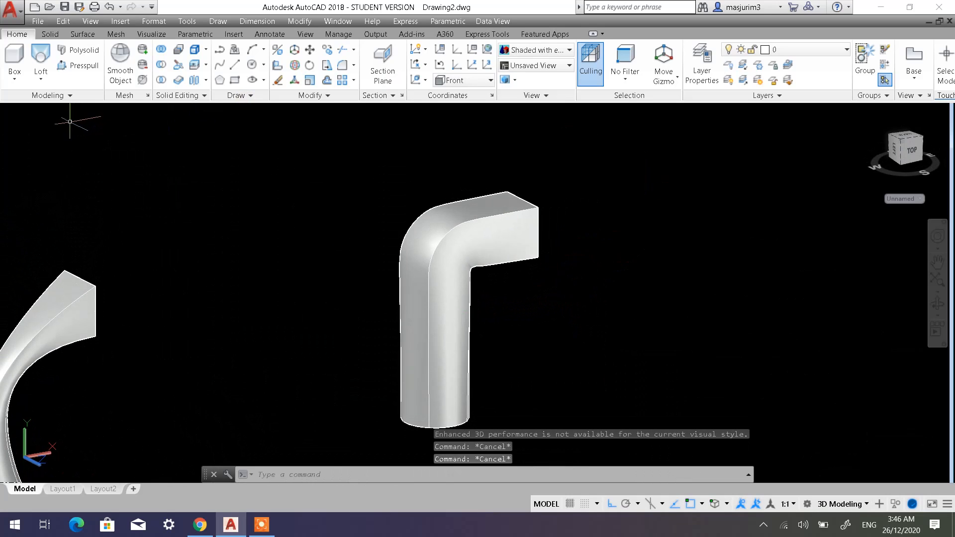
left_click(112, 113)
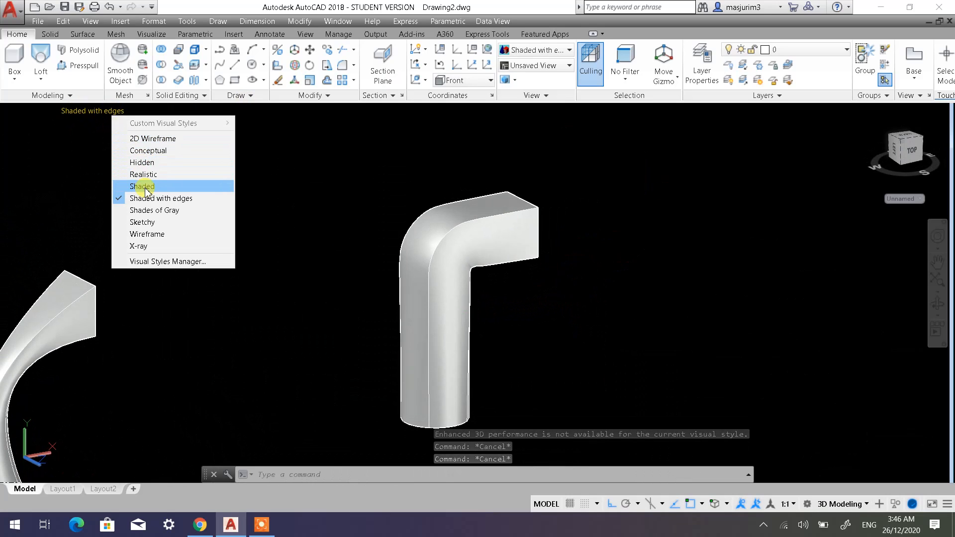
left_click(151, 139)
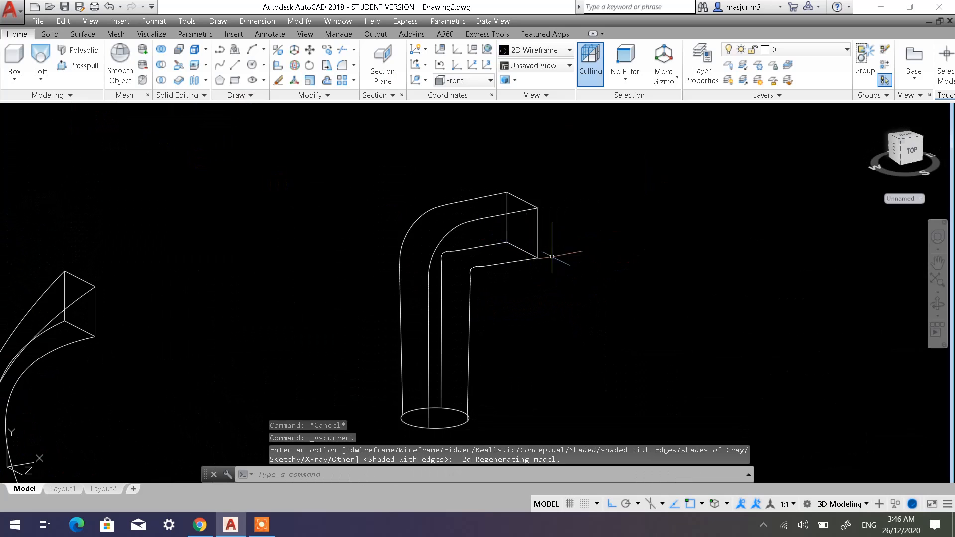
Copy the rearmost pair of separate large and small circles to the empty area beyond the two path lofts.
middle_click_drag(390, 306, 435, 315, "shift")
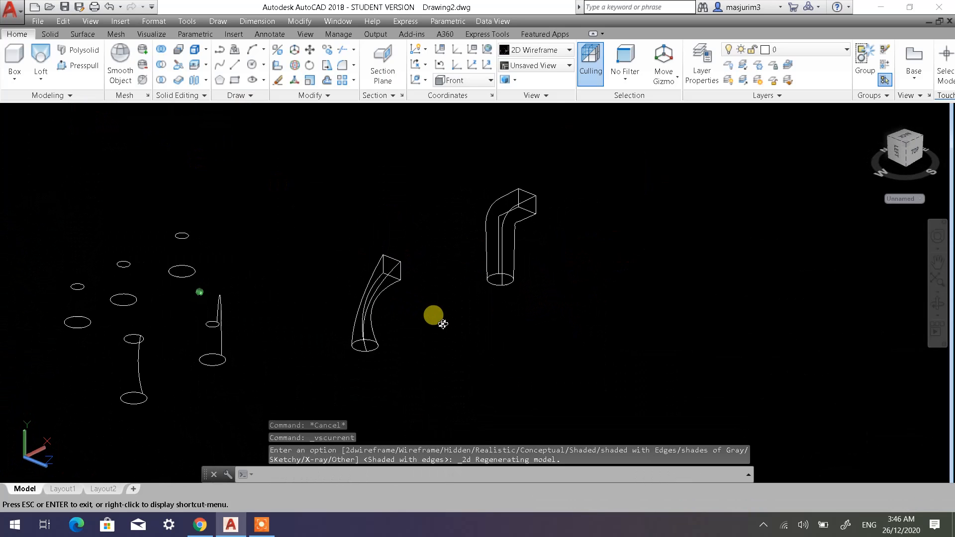
left_click(277, 65)
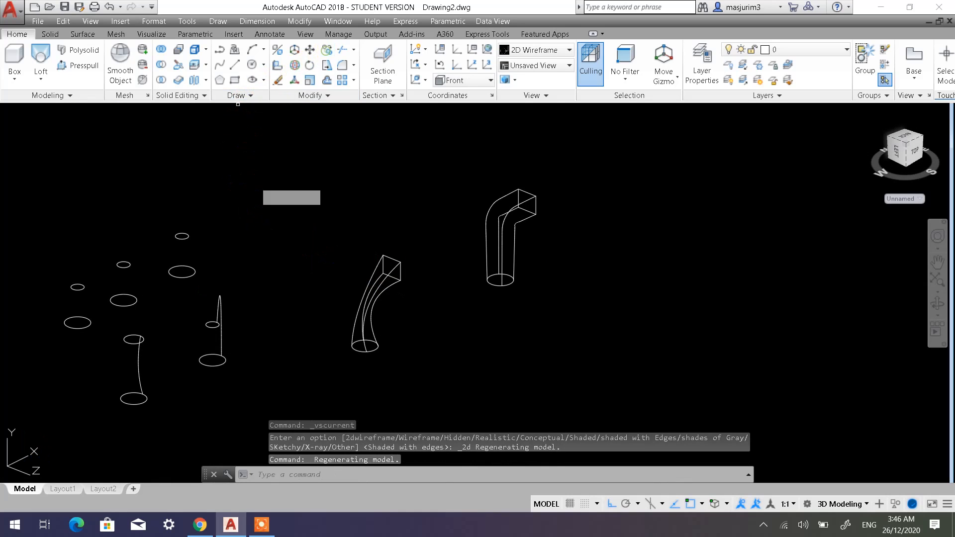
left_click(228, 276)
left_click(165, 225)
key("Return")
left_click(222, 181)
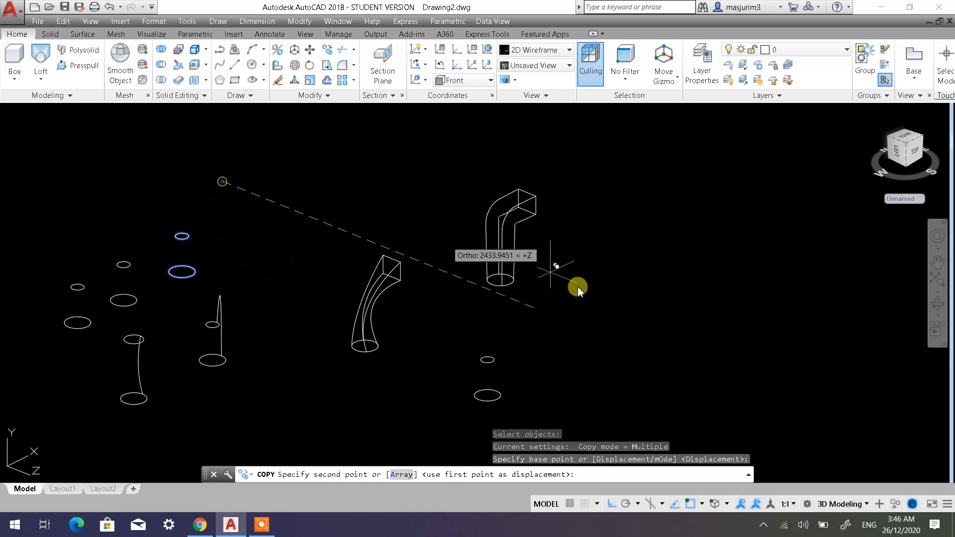
key("Escape")
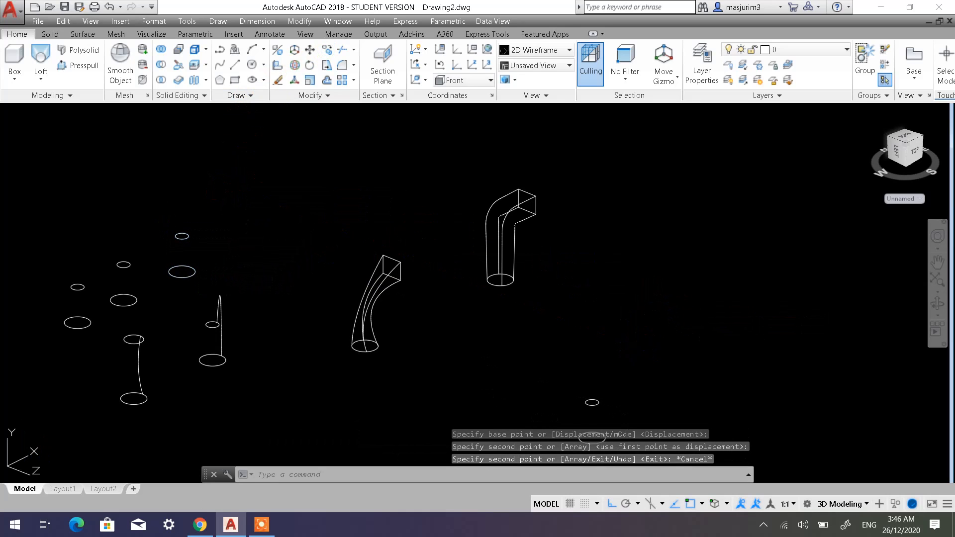
Draw a connected line from the copied small circle's centre, 300 straight up and 800 along the positive X axis.
middle_click_drag(650, 301, 587, 209)
scroll(536, 280, "up", 5)
middle_click_drag(536, 280, 518, 242)
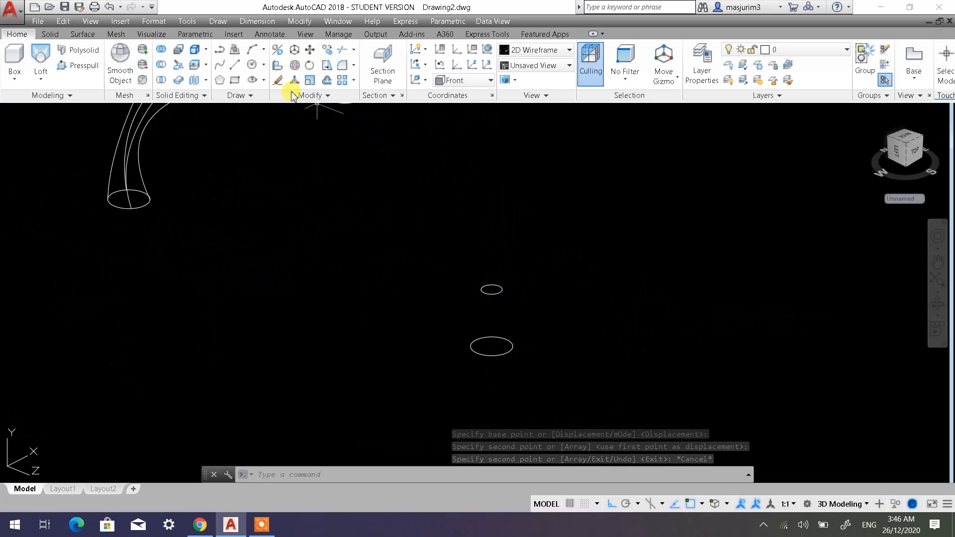
left_click(236, 65)
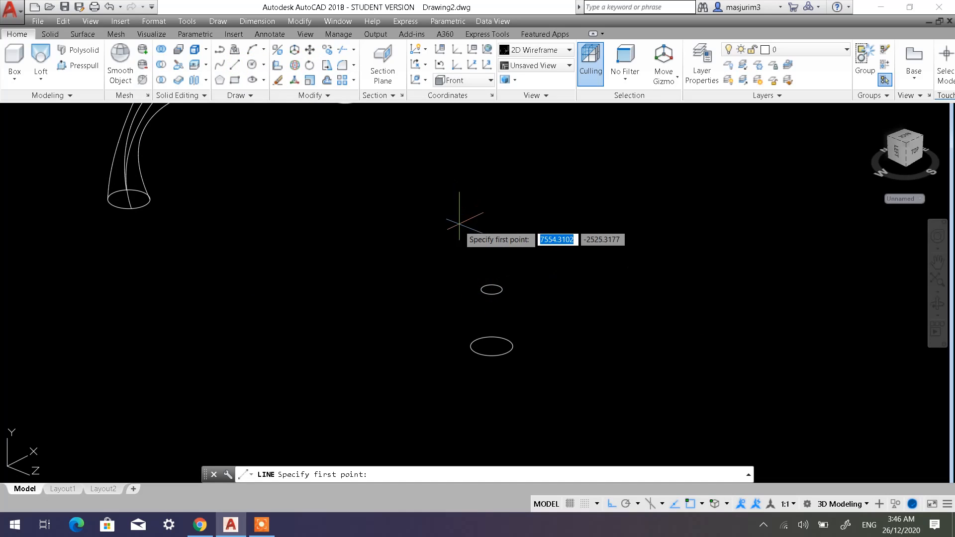
left_click(492, 288)
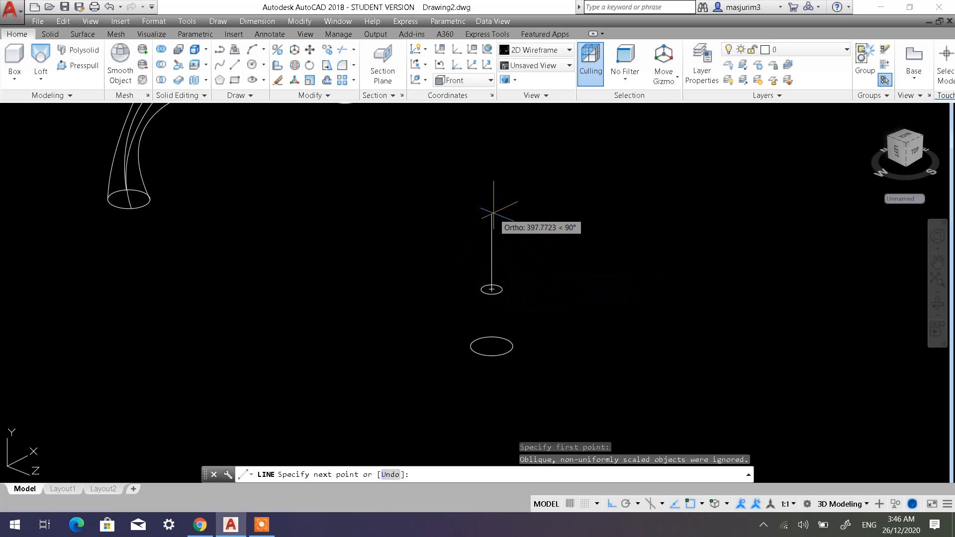
type("300")
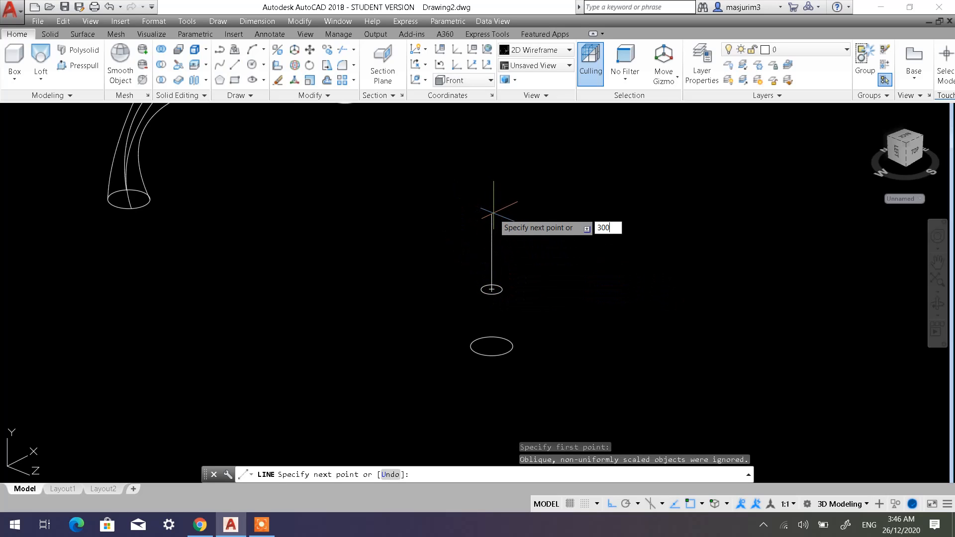
key("Return")
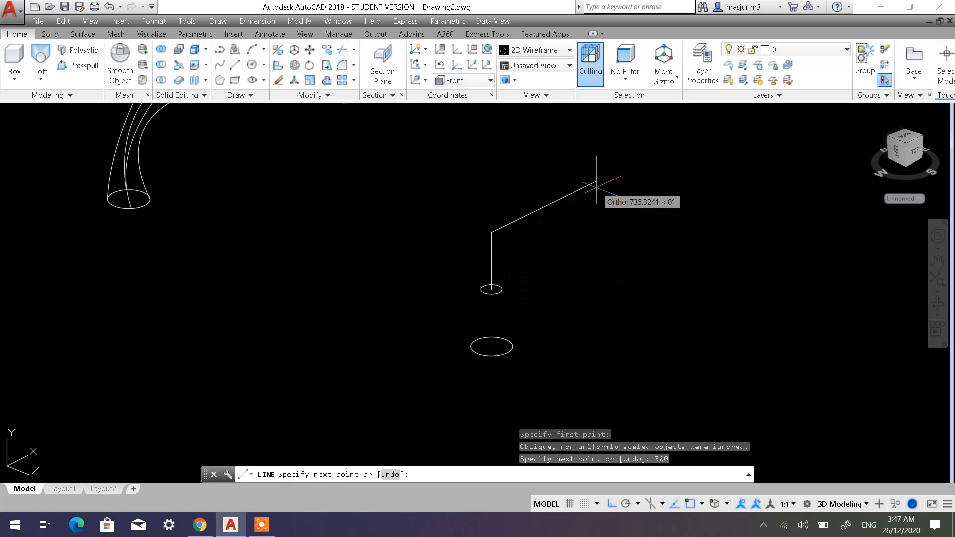
type("800")
key("Return")
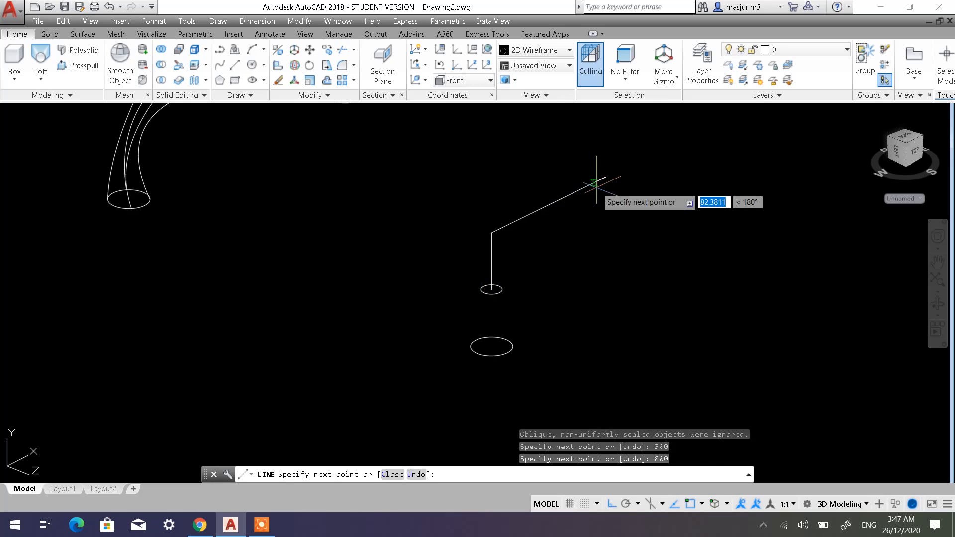
key("Return")
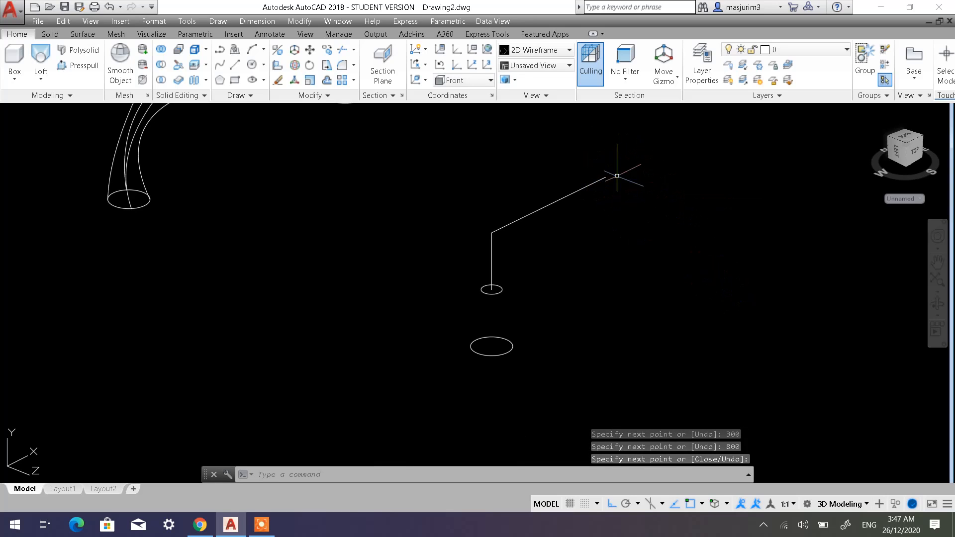
Restore the previous coordinate system so that the UCS goes from Front back to World.
scroll(608, 166, "up", 2)
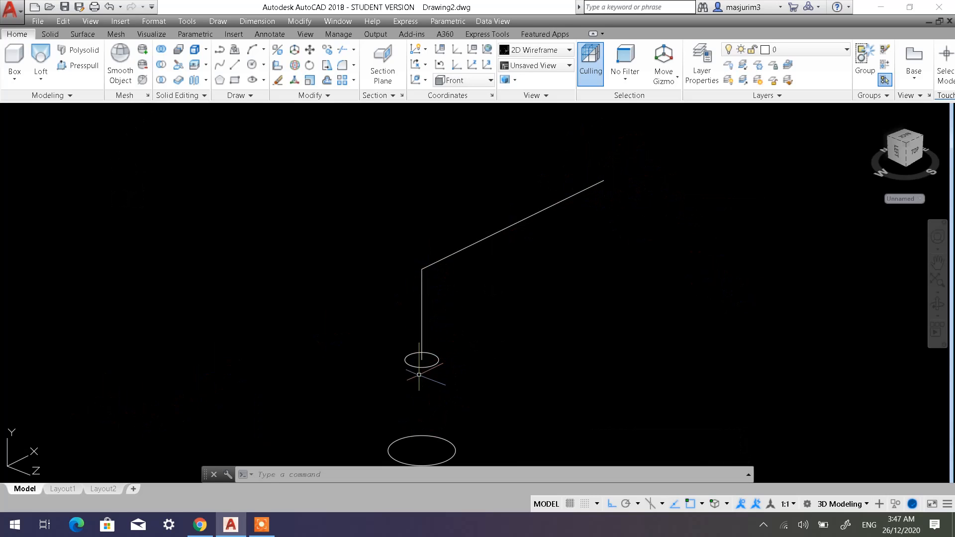
left_click(432, 366)
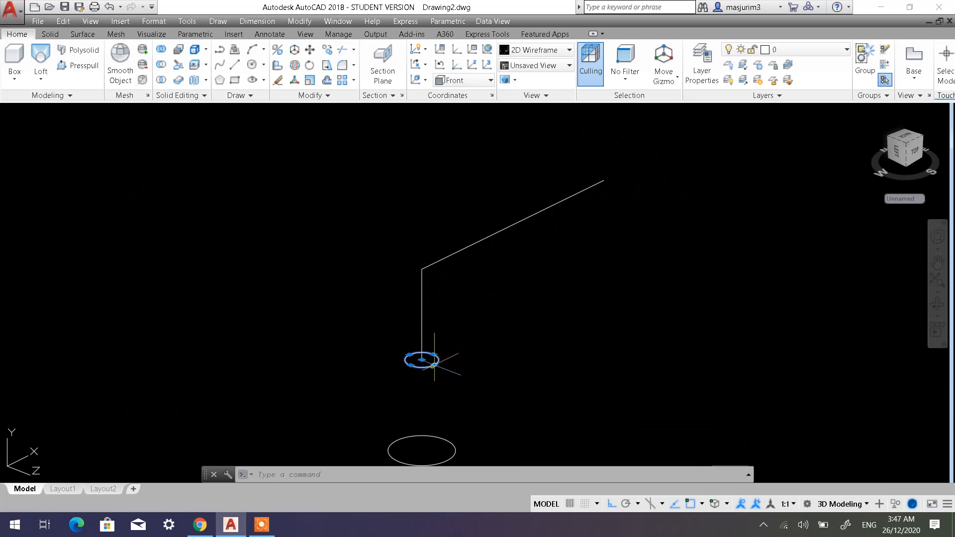
key("Escape")
key("Escape")
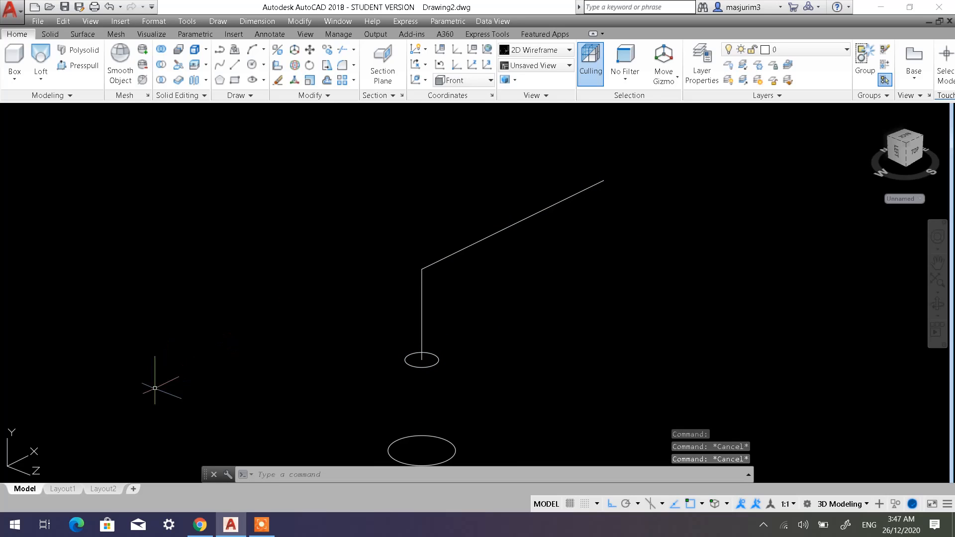
left_click(442, 65)
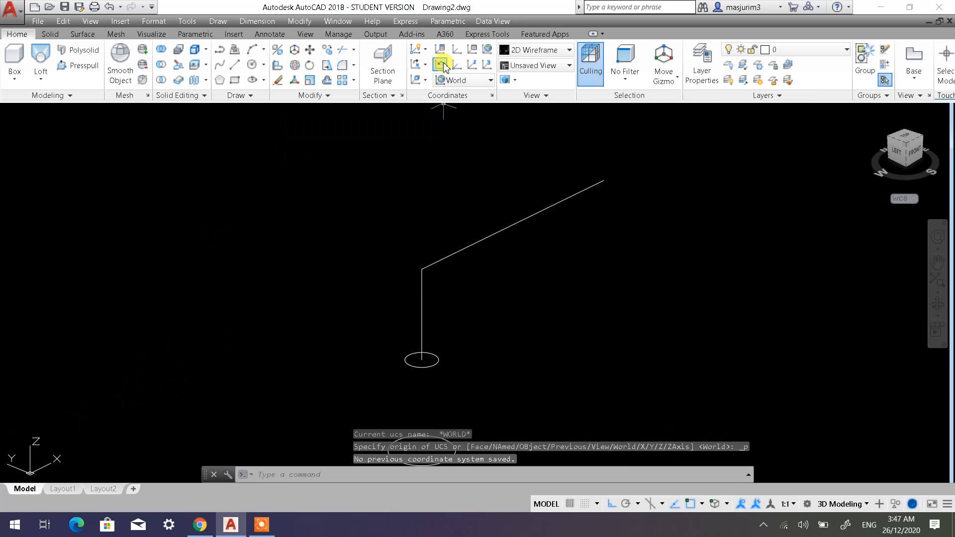
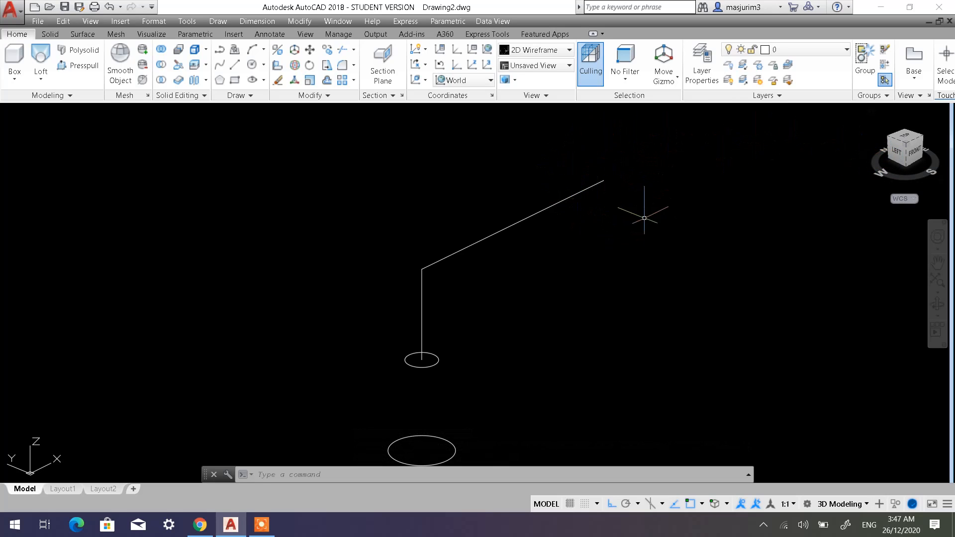
left_click(474, 83)
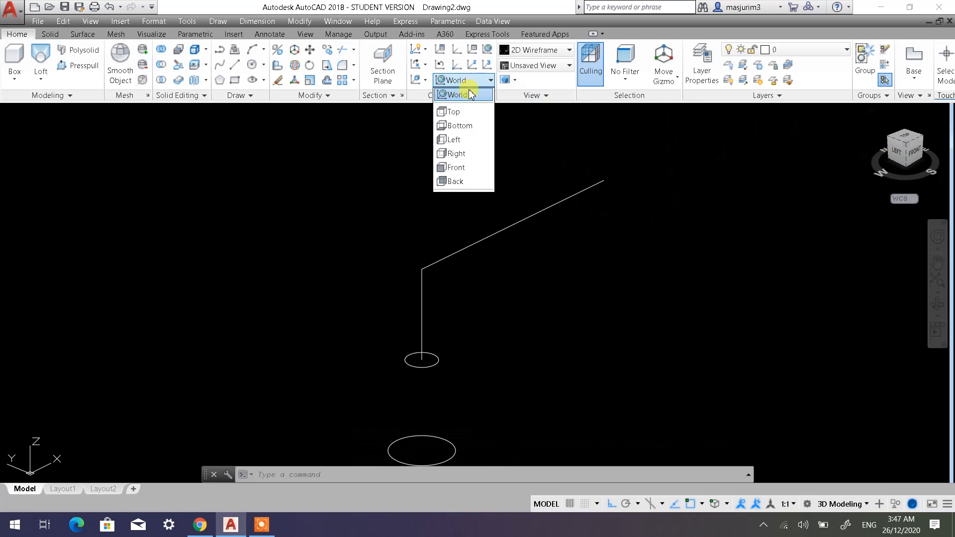
left_click(458, 141)
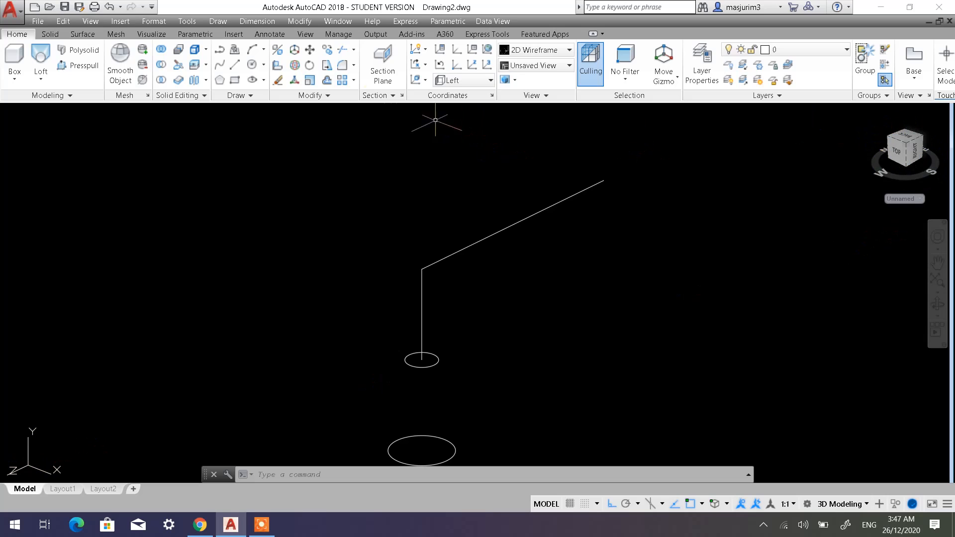
left_click(441, 67)
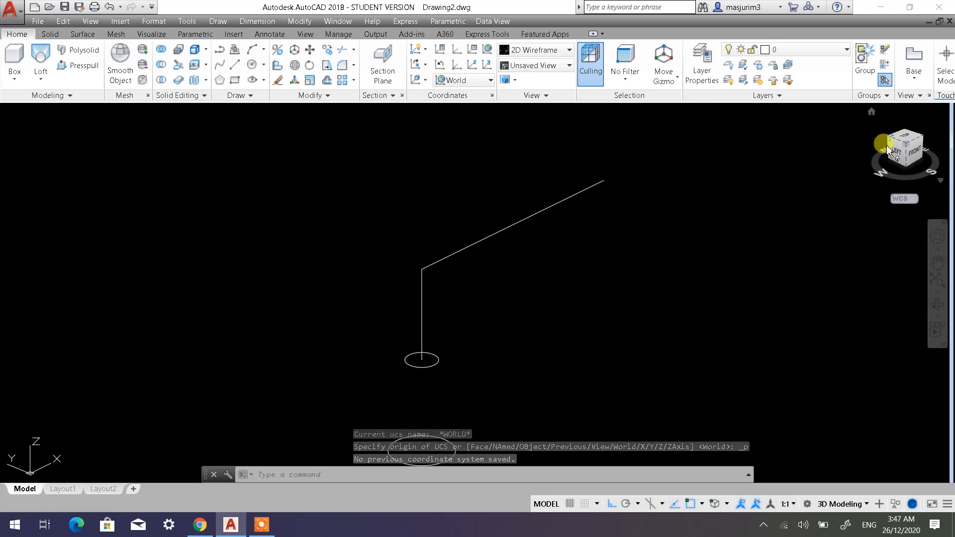
Draw a freehand rectangle in the empty area beside the angled path and extrude it downward into a box.
left_click(234, 80)
left_click(244, 187)
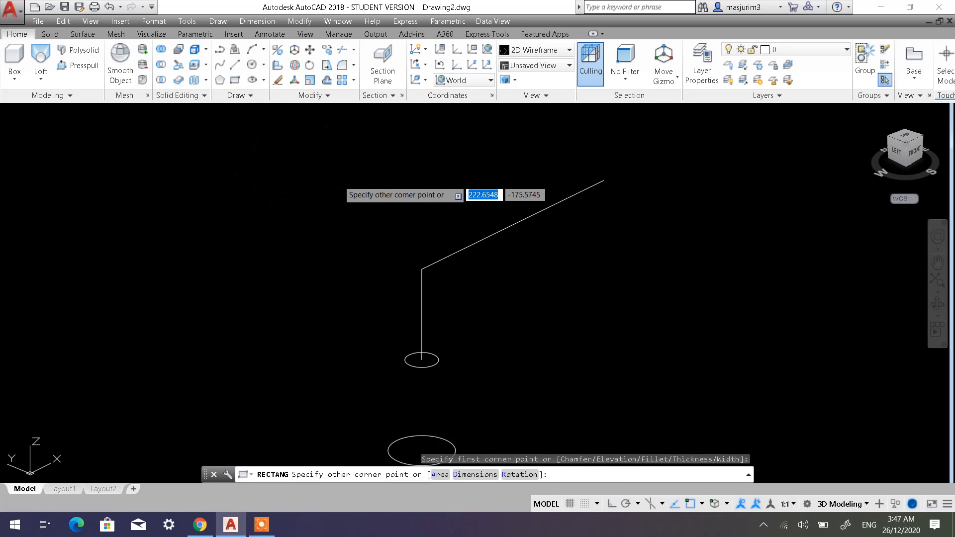
left_click(338, 180)
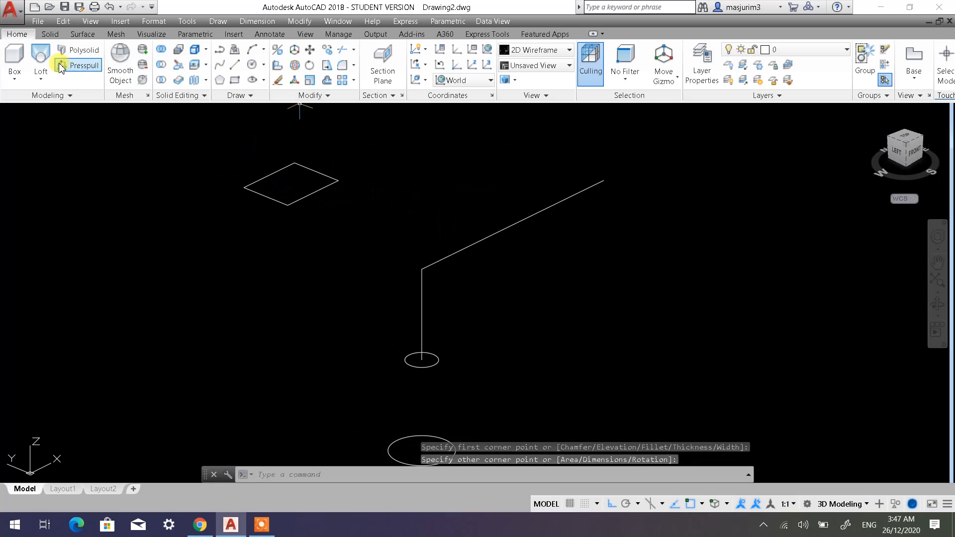
left_click(41, 80)
left_click(42, 101)
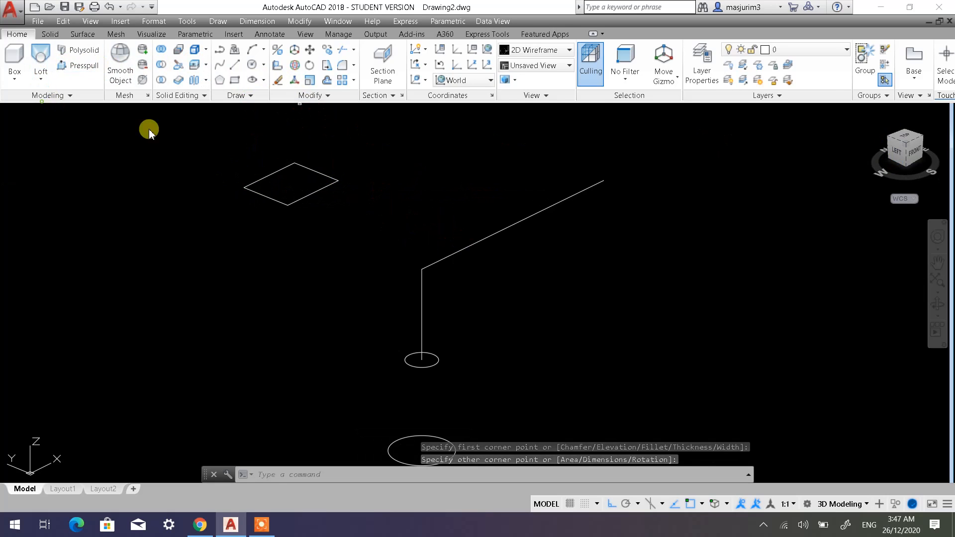
left_click(308, 210)
left_click(293, 197)
right_click(223, 214)
left_click(248, 221)
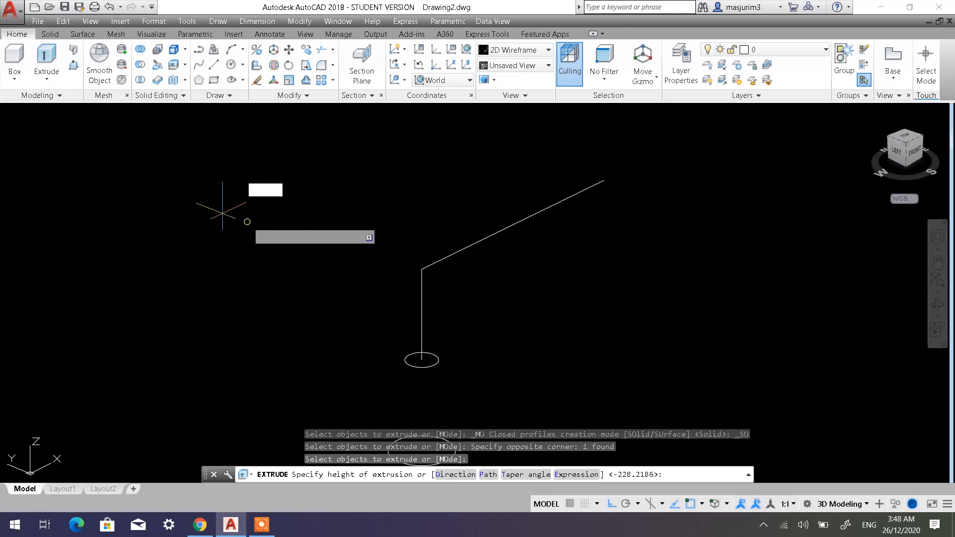
left_click(255, 248)
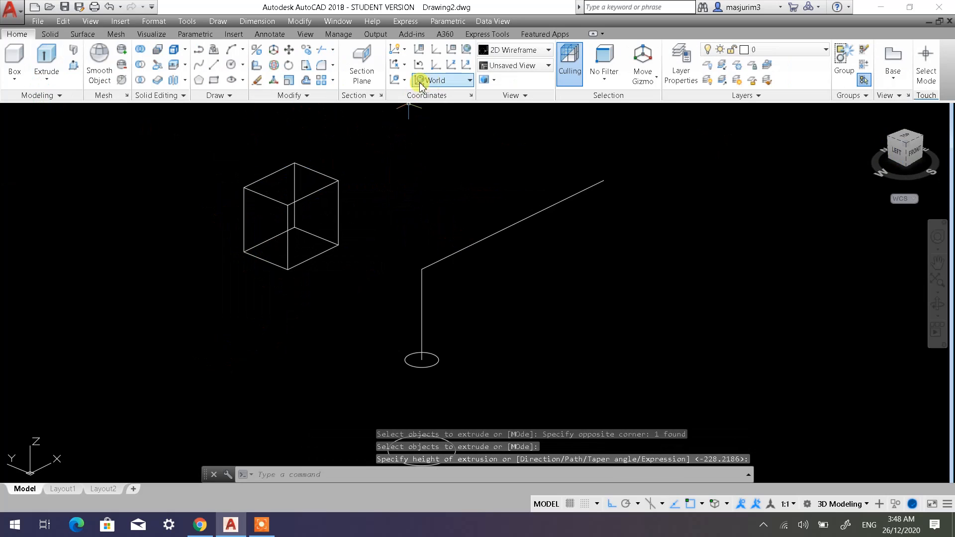
Erase the extruded box beside the angled path.
left_click(404, 80)
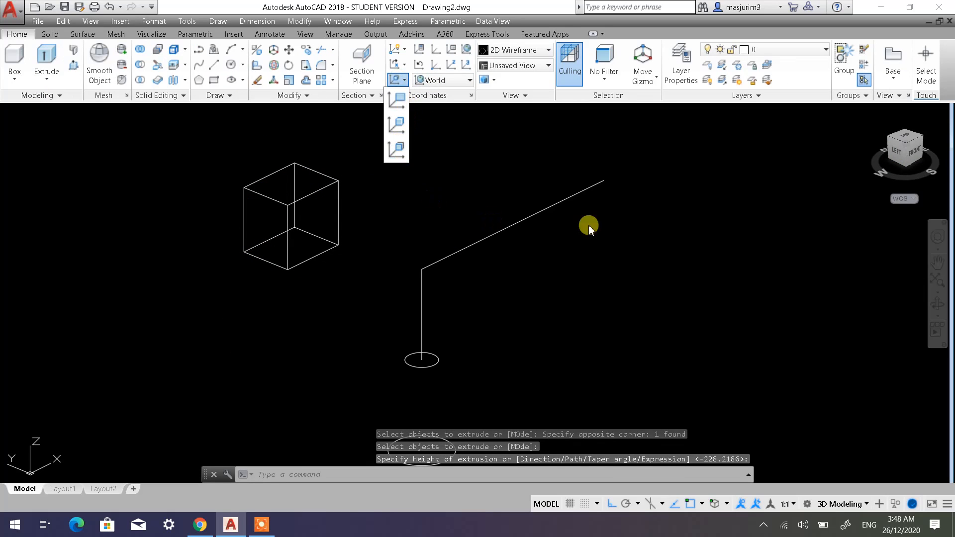
key("Escape")
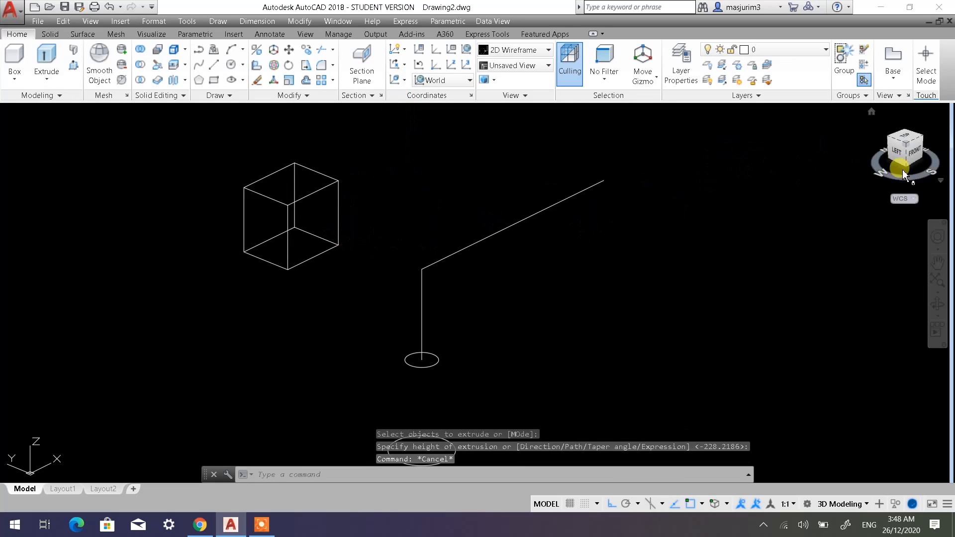
left_click(372, 251)
left_click(329, 213)
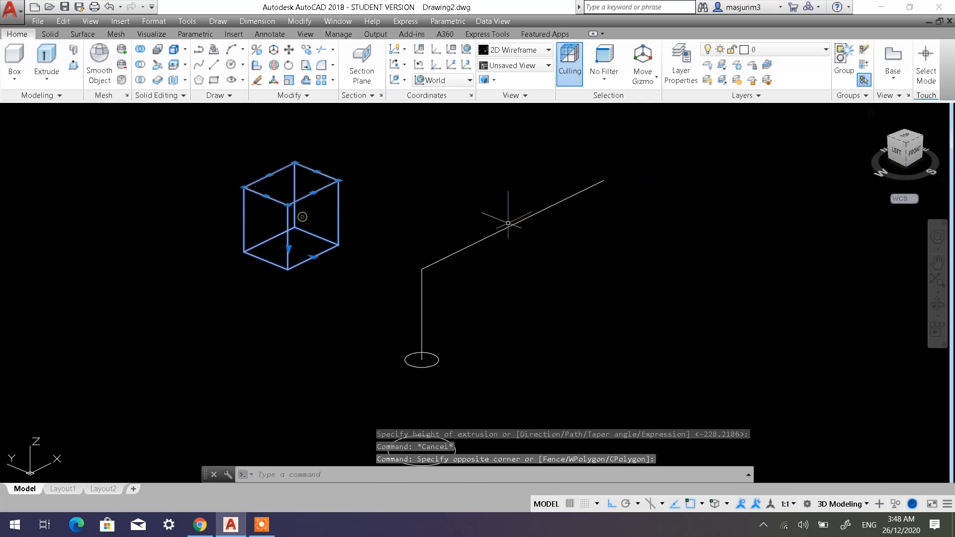
key("Delete")
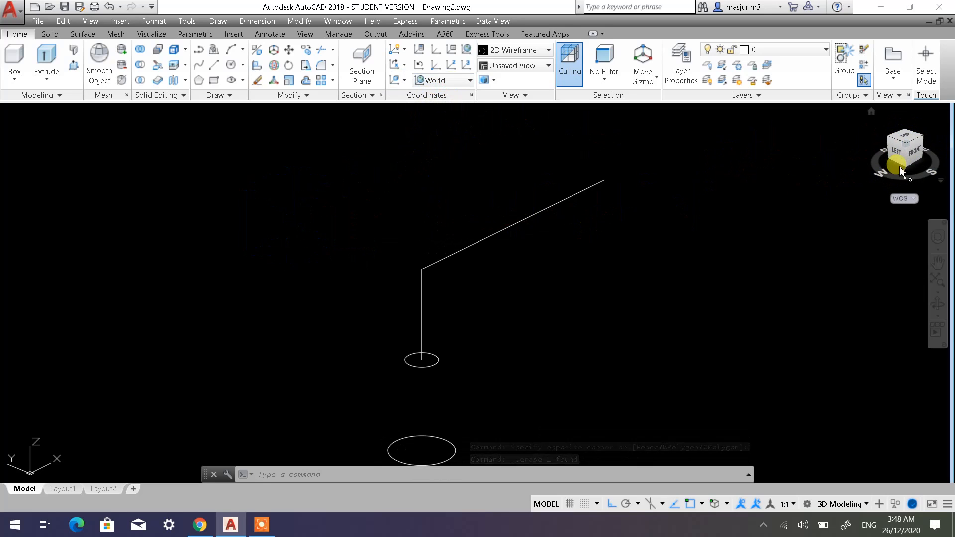
Set the UCS to Left and draw a circle of diameter 150 centred on the free end of the long path line.
left_click(435, 80)
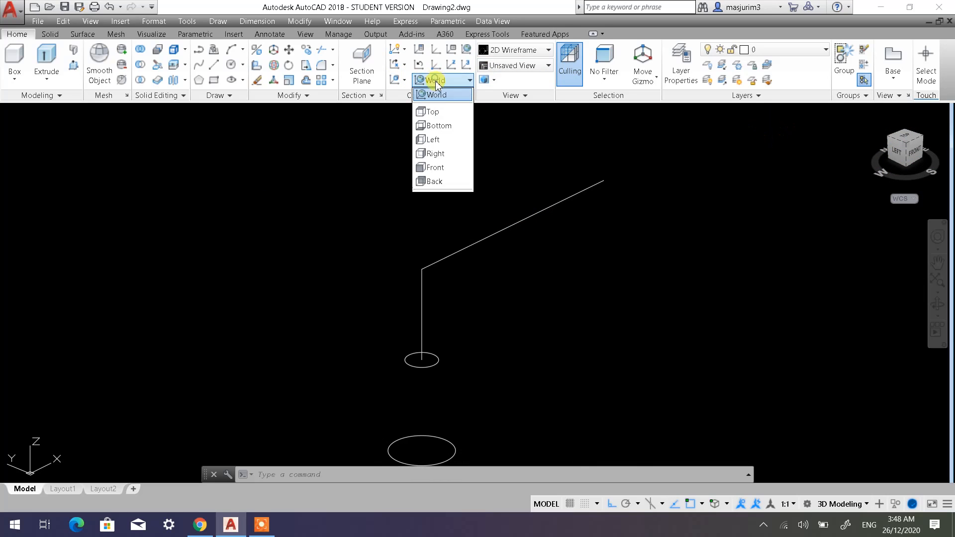
left_click(440, 140)
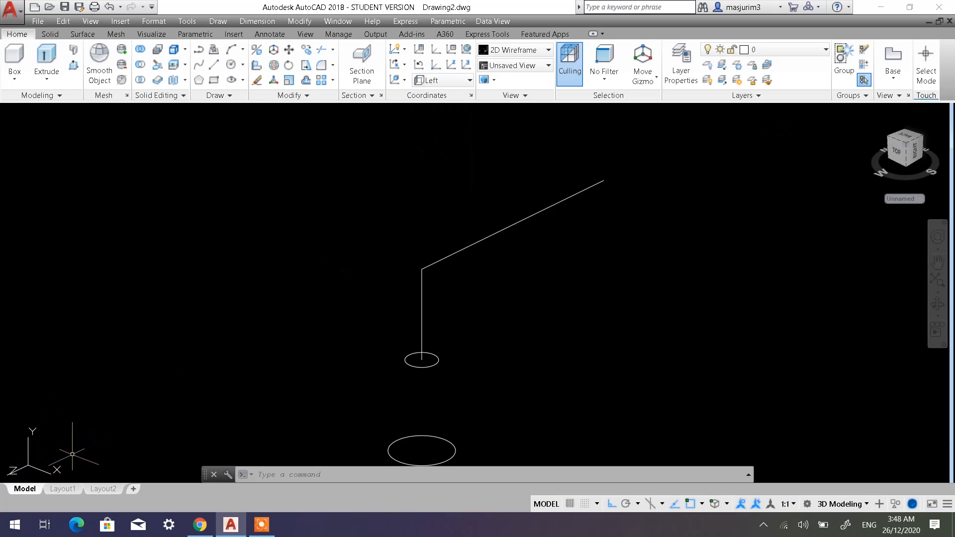
left_click(231, 69)
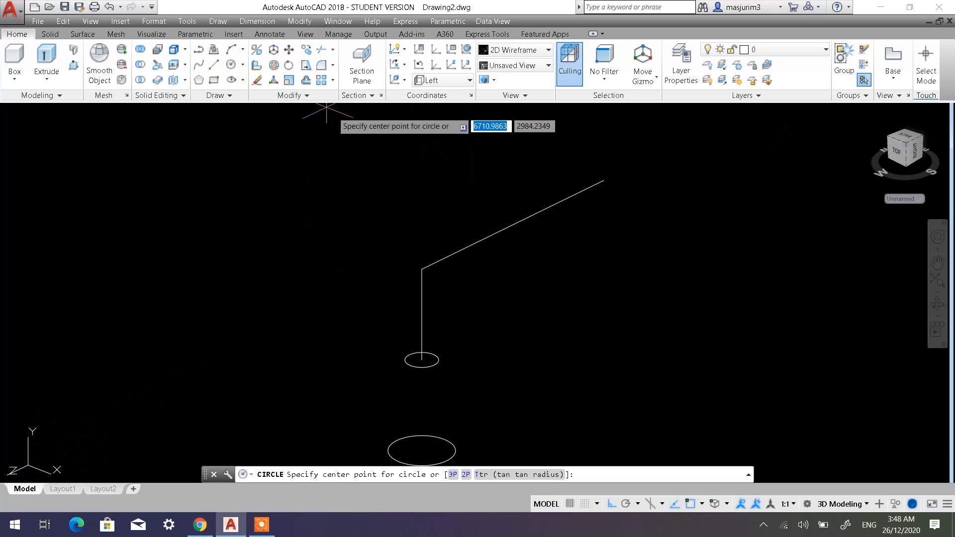
left_click(604, 180)
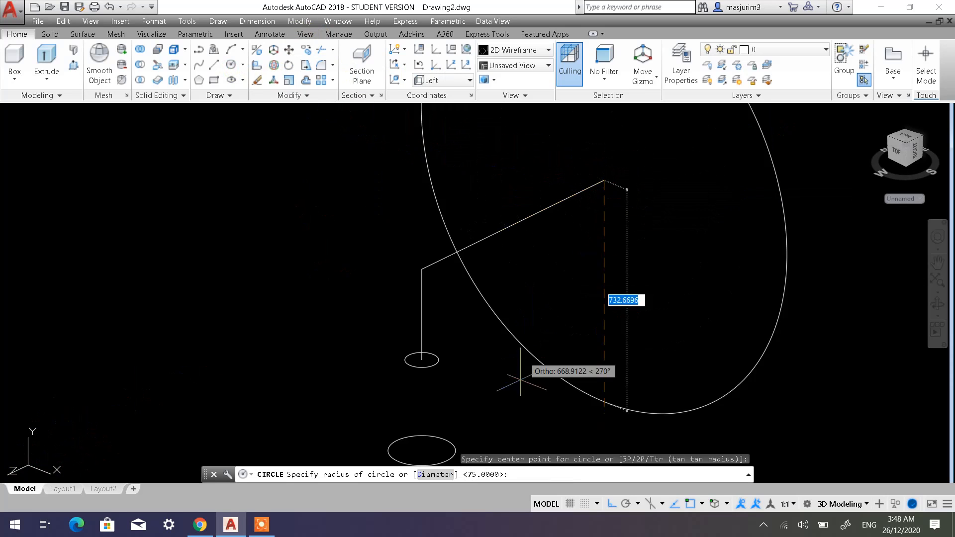
left_click(436, 474)
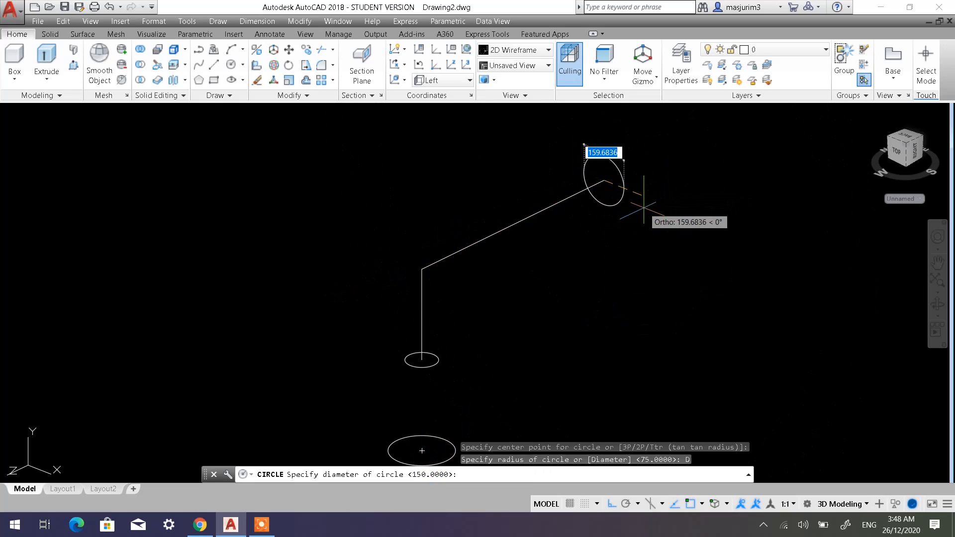
type("1")
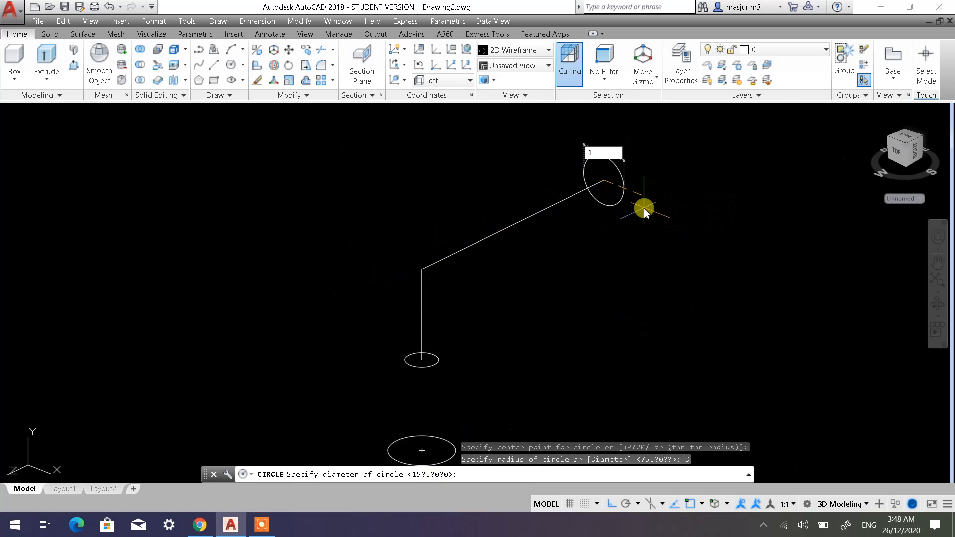
type("50")
key("Return")
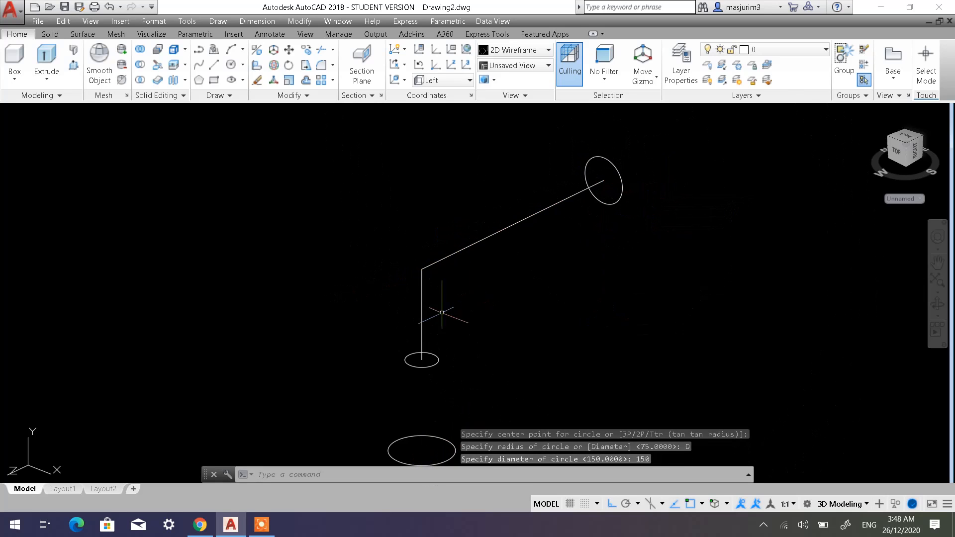
key("Escape")
key("Escape")
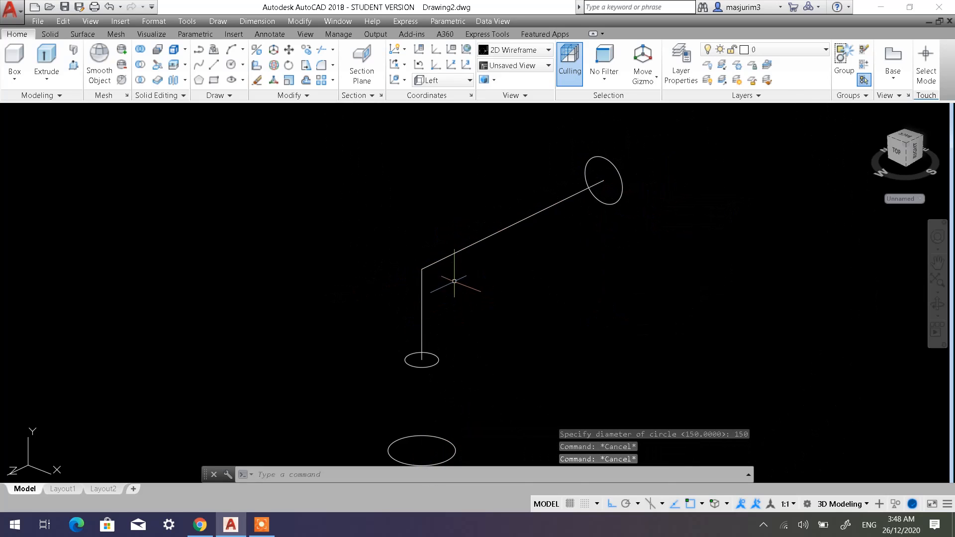
left_click(446, 257)
key("Escape")
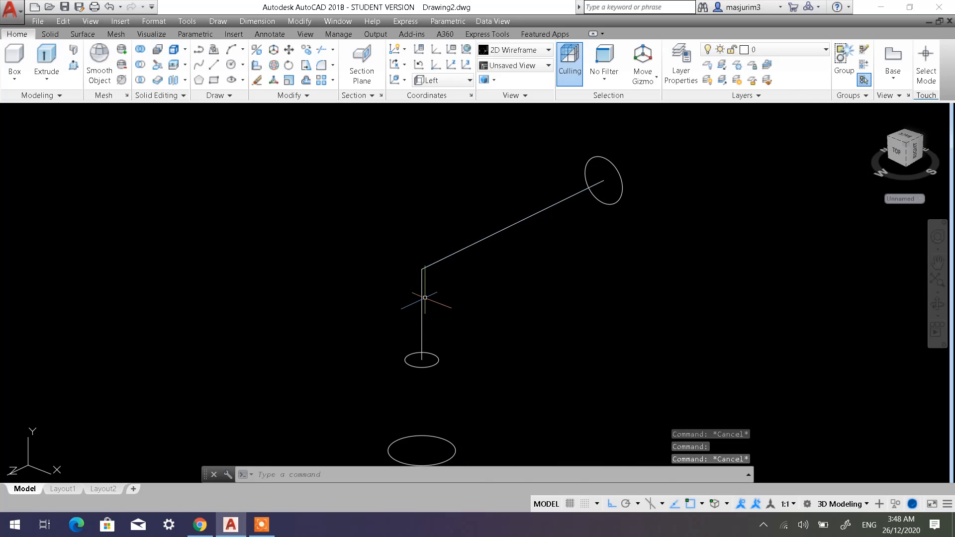
left_click(427, 298)
left_click(411, 295)
key("Escape")
key("Escape")
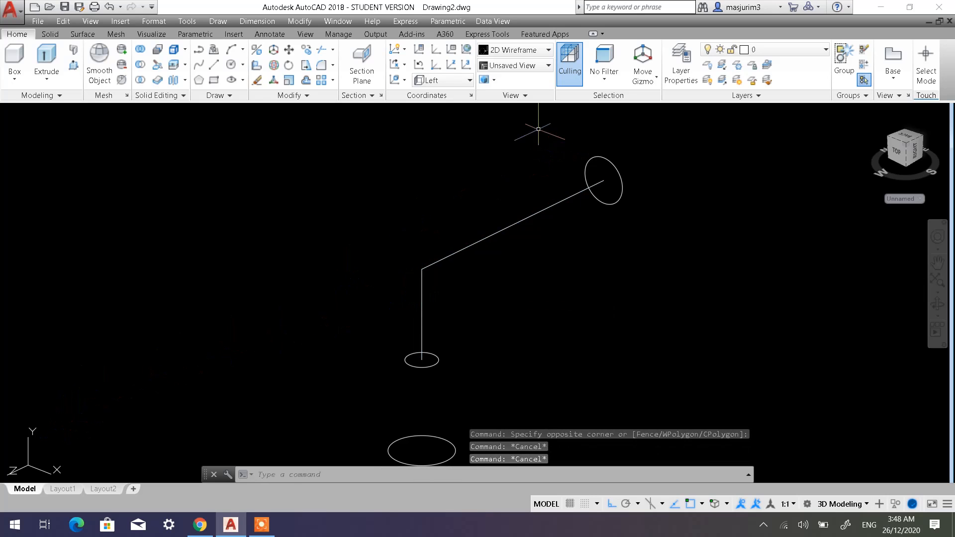
Restore the previous coordinate system and erase both connected path lines, keeping the three circles.
left_click(420, 68)
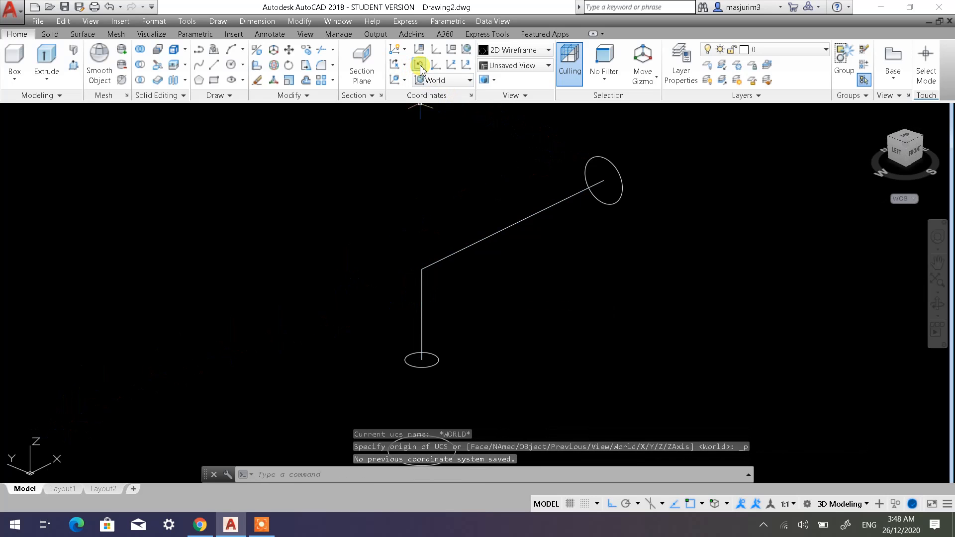
left_click(502, 330)
left_click(414, 242)
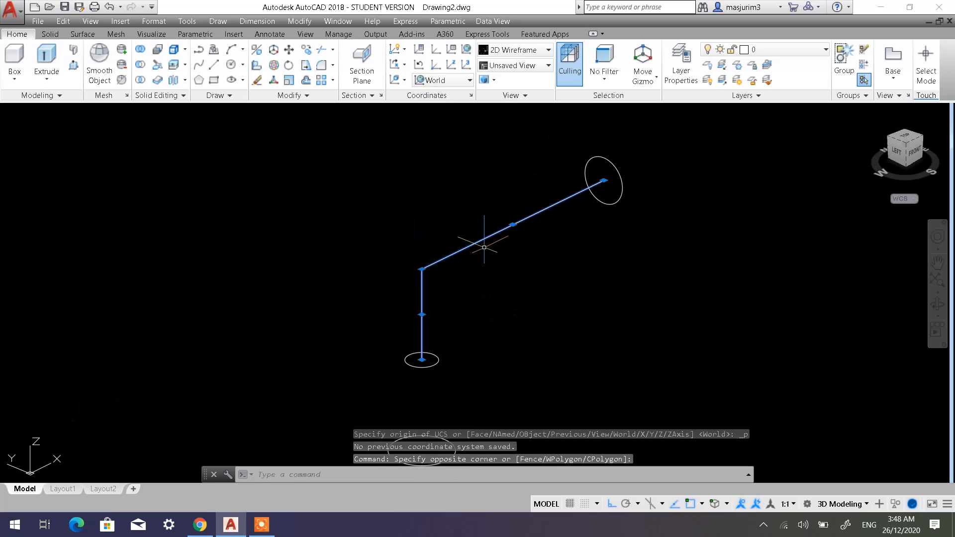
key("Delete")
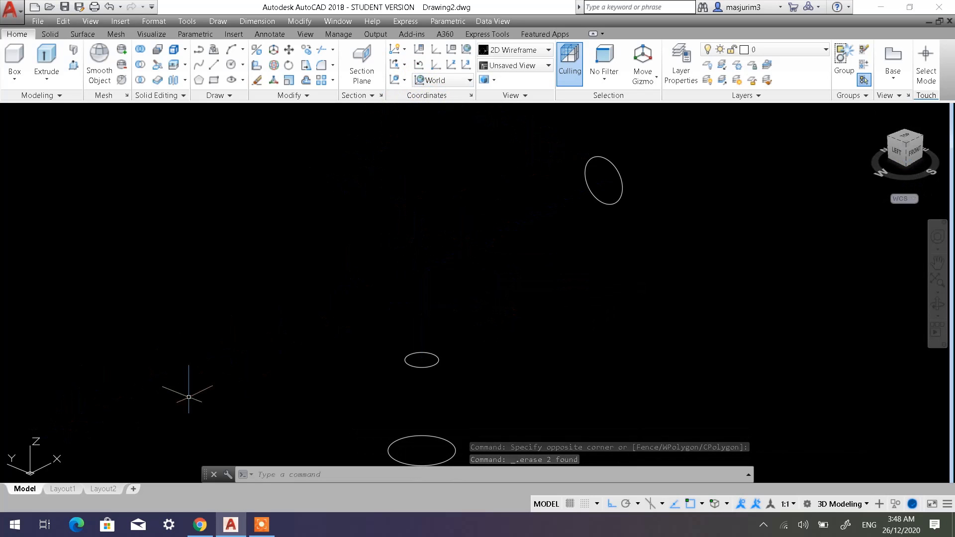
Set the UCS to Front and draw a vertical line from the small horizontal circle's centre up past the height of the upright circle.
left_click(442, 82)
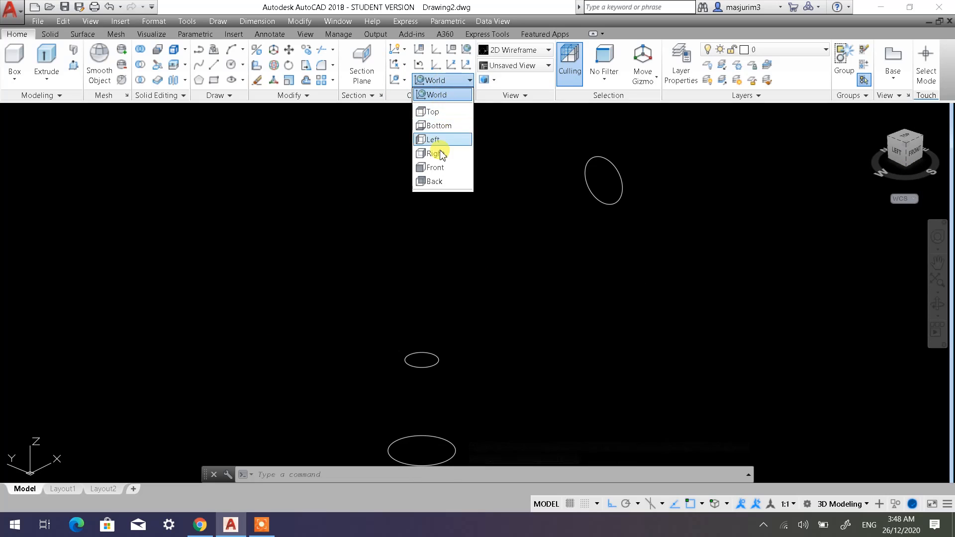
left_click(435, 167)
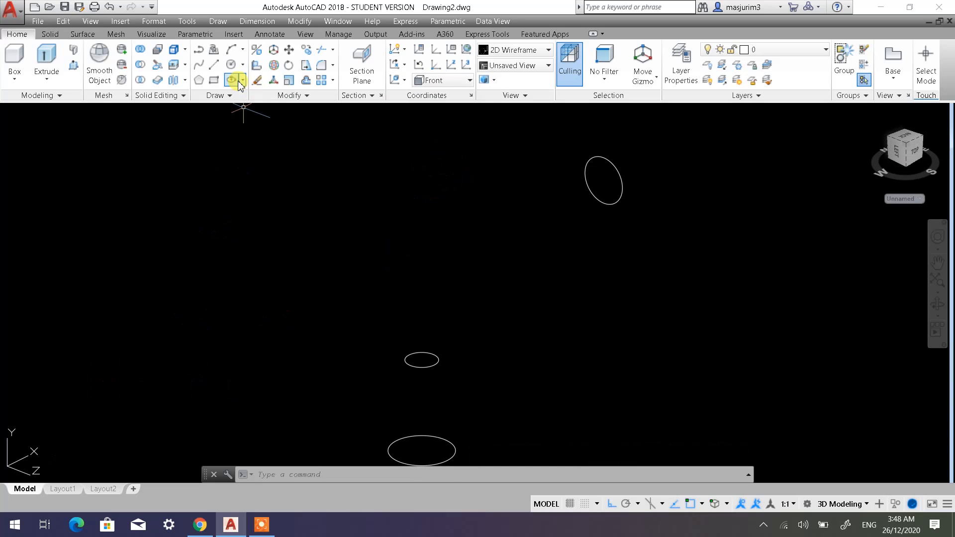
left_click(214, 65)
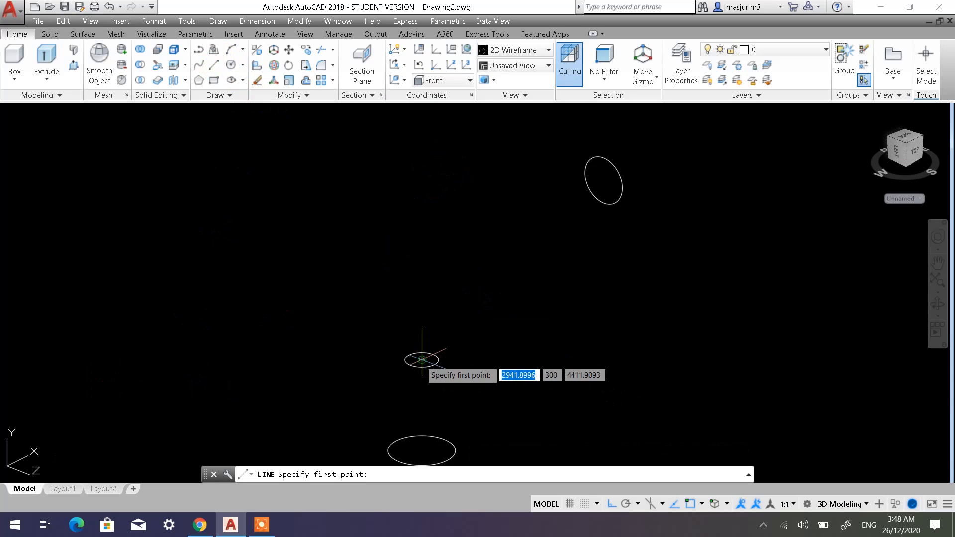
left_click(422, 359)
left_click(380, 131)
key("Escape")
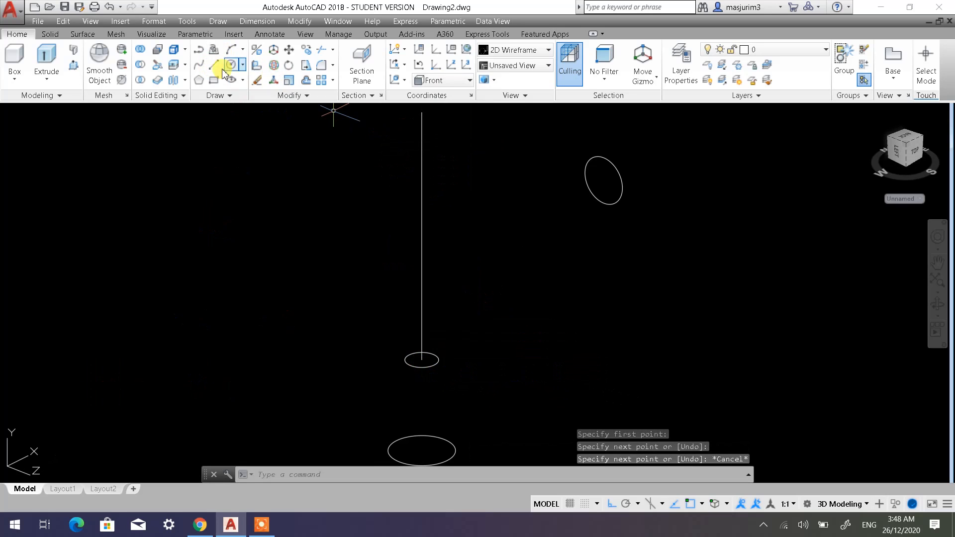
Draw a line about 1300 long from the upright circle's centre along the negative X axis, crossing the vertical line.
left_click(216, 67)
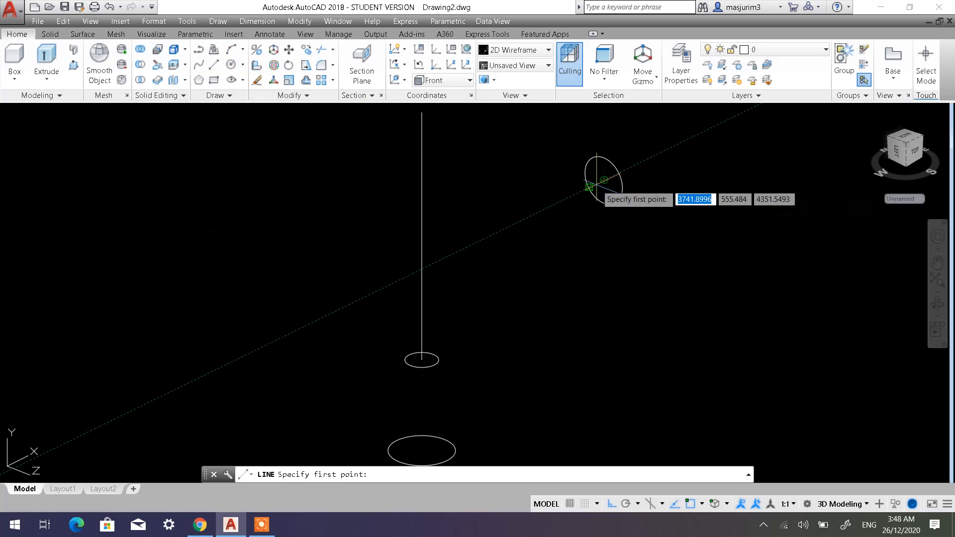
left_click(604, 180)
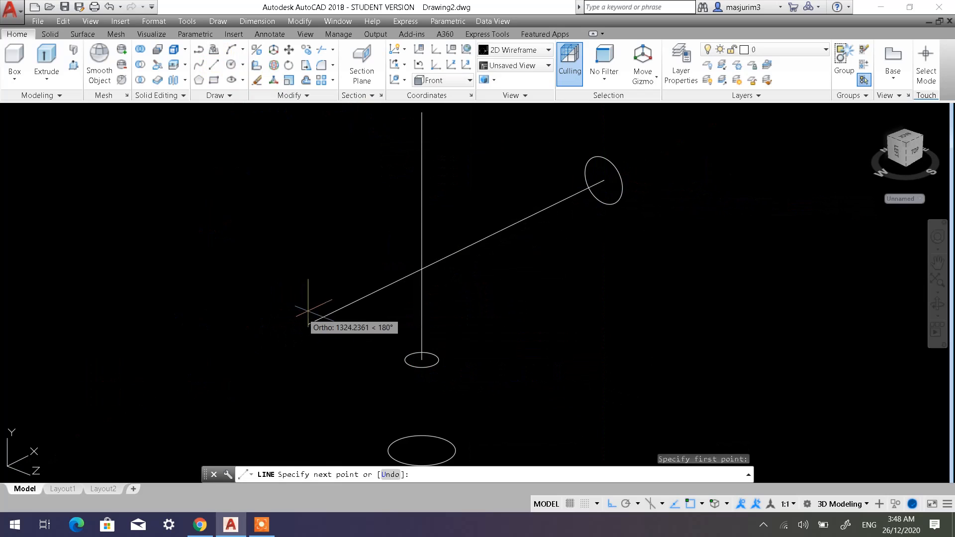
left_click(312, 322)
key("Escape")
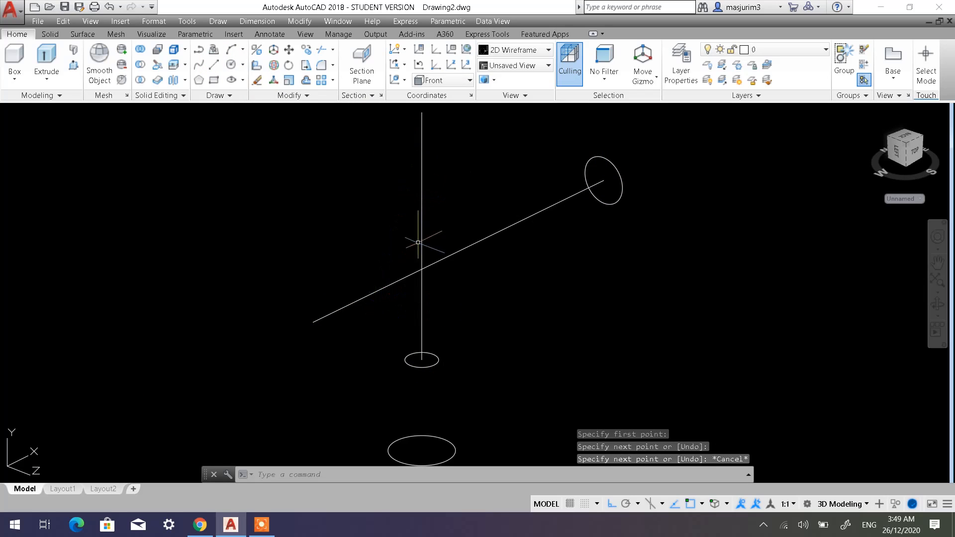
Fillet the vertical line and the crossing line with a radius of 200, keeping the portions attached to the two circles.
left_click(320, 66)
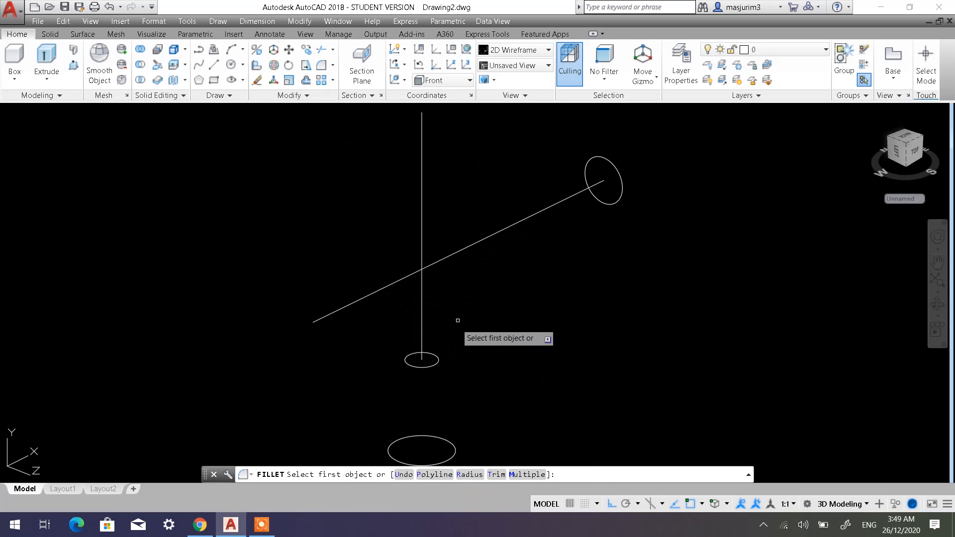
middle_click_drag(489, 311, 464, 294, "shift")
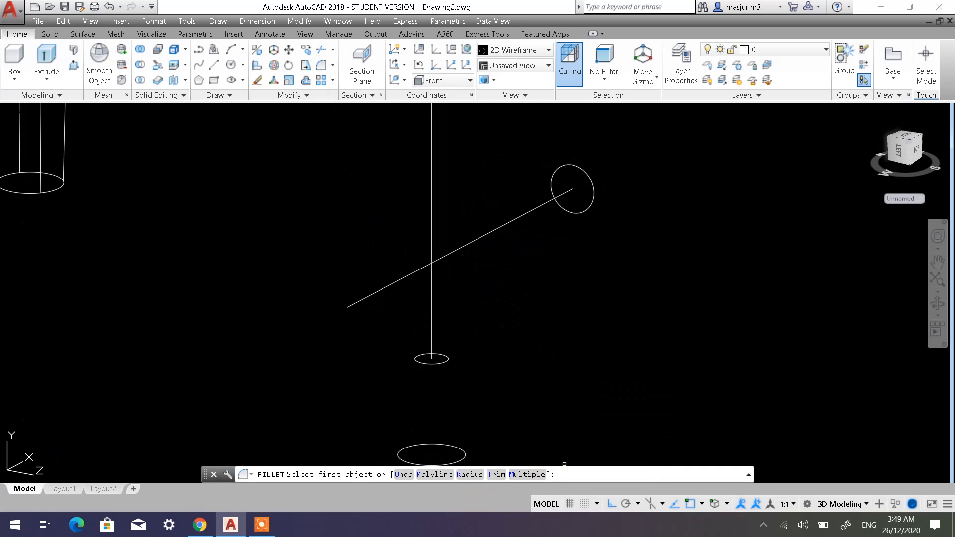
left_click(468, 474)
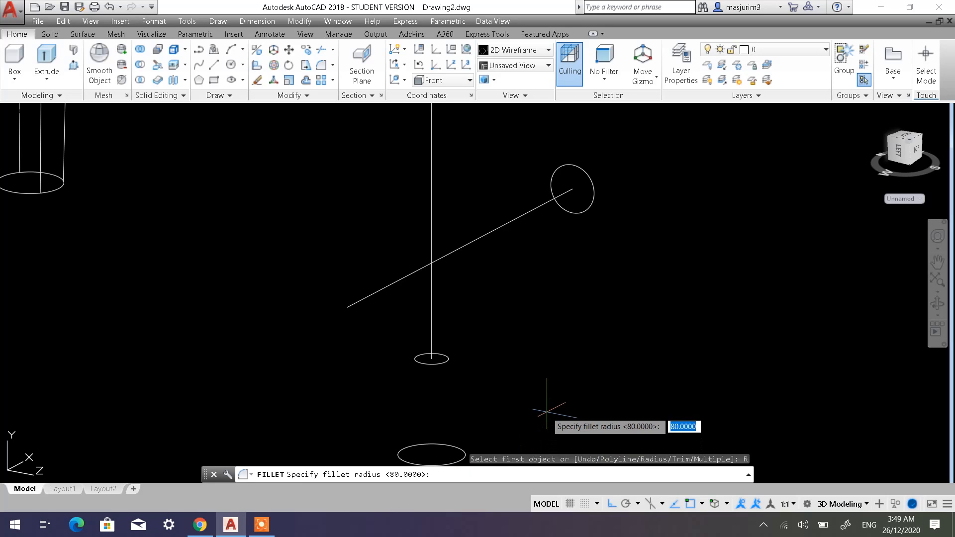
type("1")
key("BackSpace")
type("2")
key("Return")
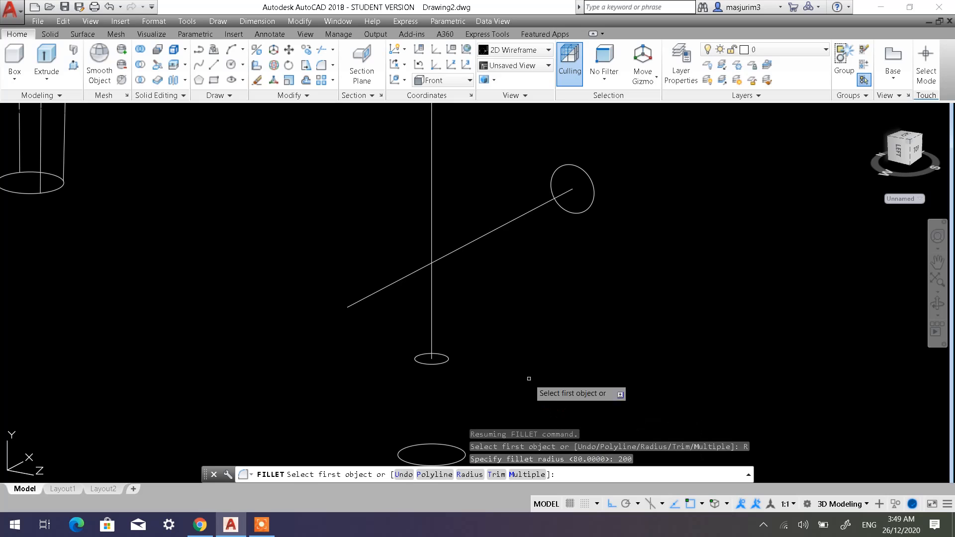
left_click(431, 289)
left_click(461, 247)
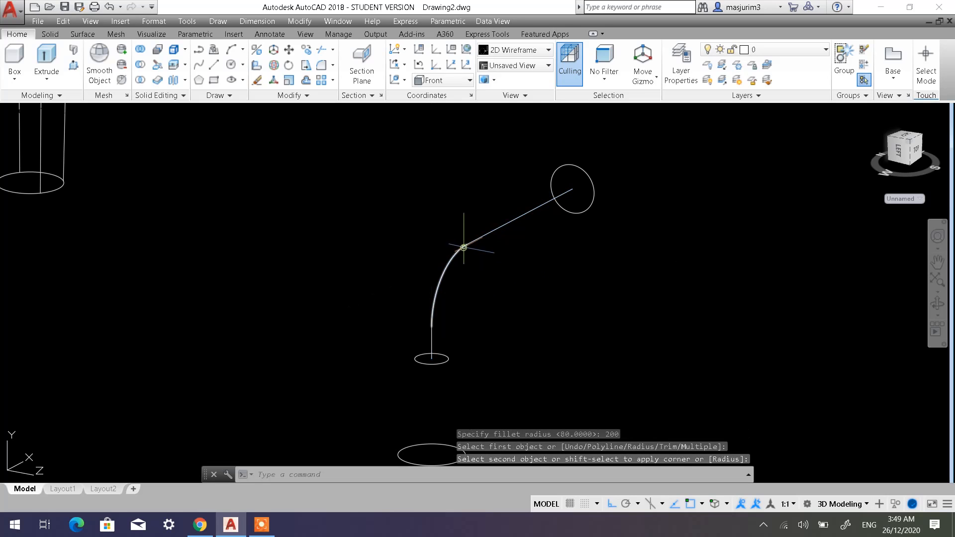
Draw a line from the small horizontal circle's centre down to the centre of the large circle below it.
scroll(531, 302, "down", 3)
mouse_move(528, 318)
middle_mouse_down()
mouse_move(503, 264)
mouse_move(503, 296)
mouse_move(473, 300)
mouse_move(514, 310)
middle_mouse_up()
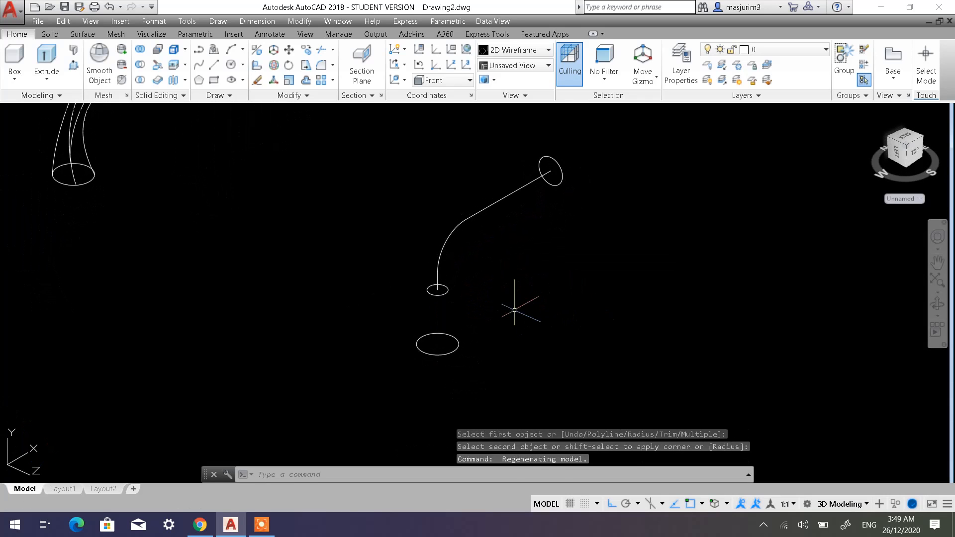
scroll(507, 293, "up", 2)
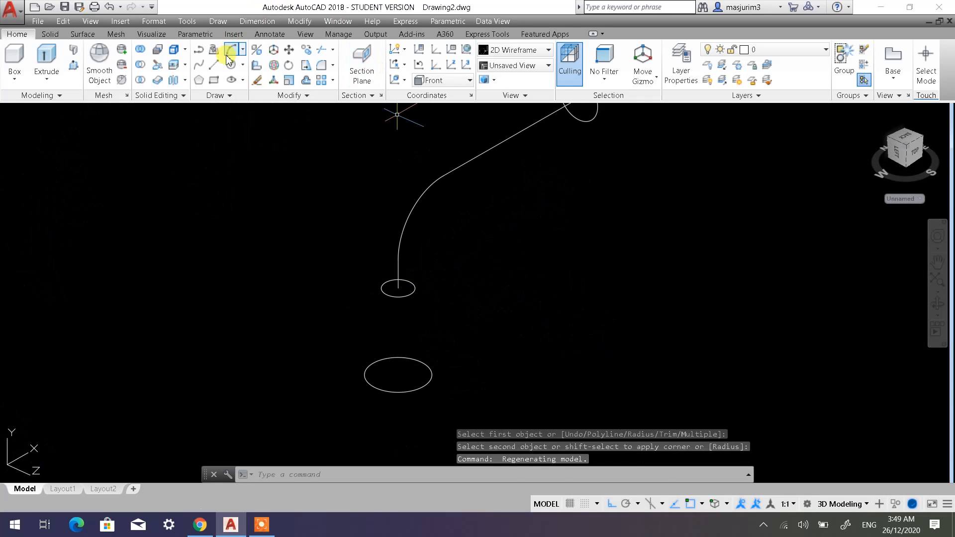
left_click(215, 66)
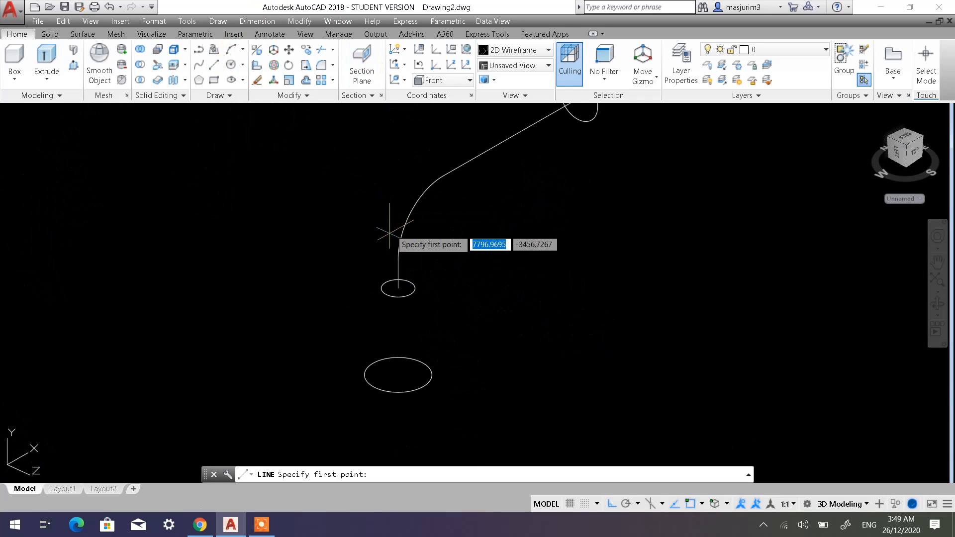
left_click(398, 288)
left_click(397, 374)
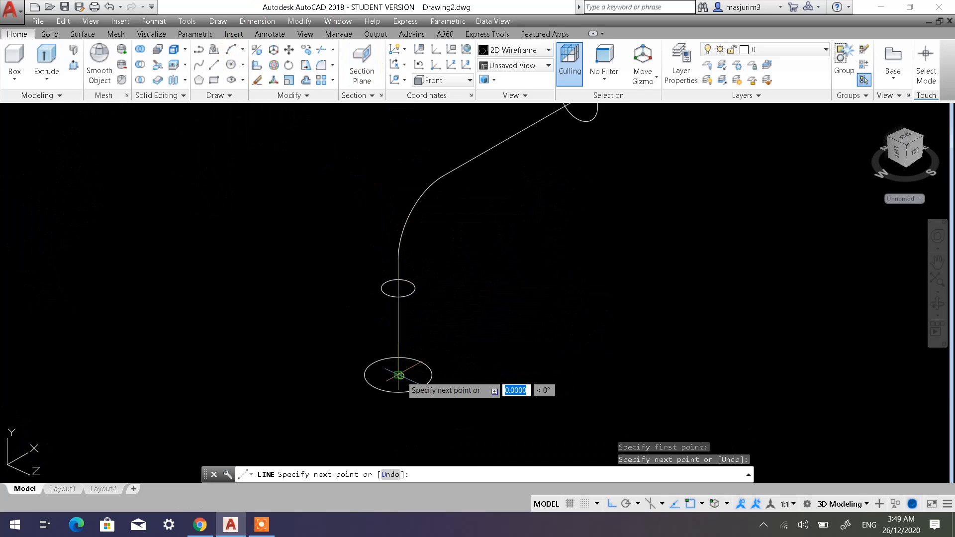
key("Escape")
key("Escape")
middle_click_drag(442, 289, 426, 319)
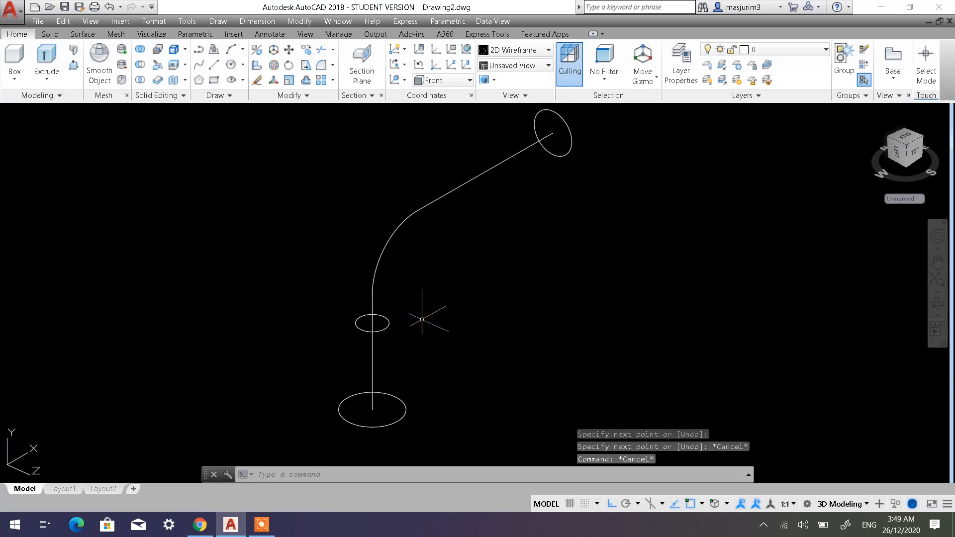
Join the lower line, the short vertical line, the fillet arc and the inclined line into one polyline.
scroll(478, 277, "down", 2)
left_click(307, 95)
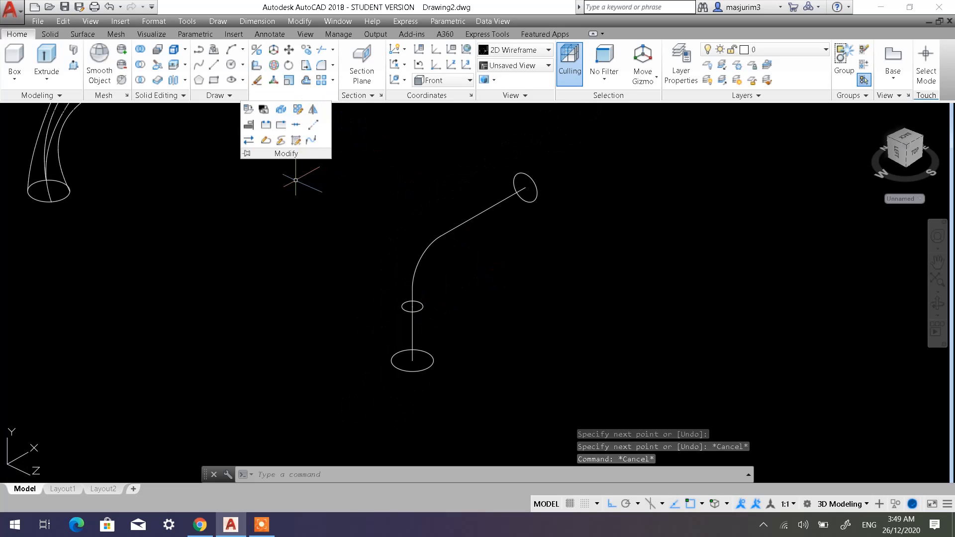
left_click(295, 125)
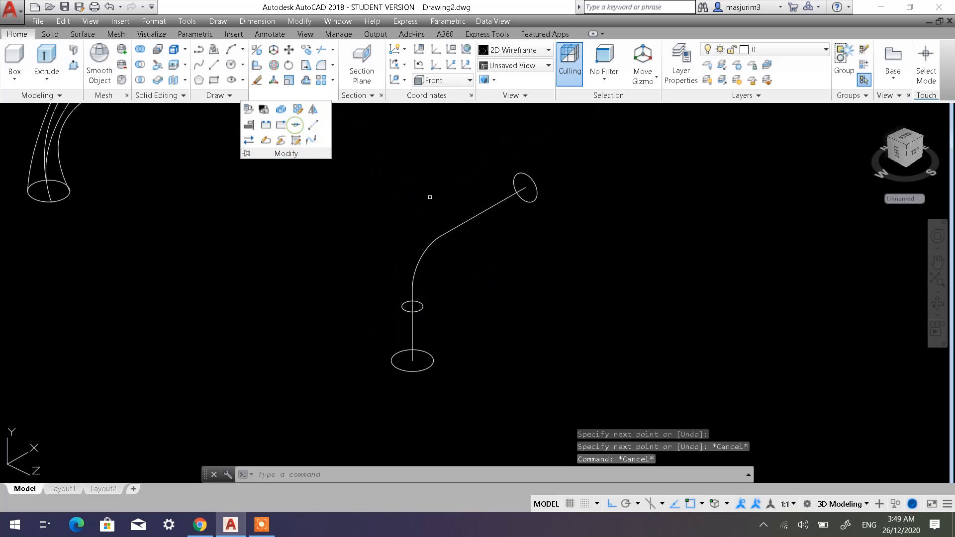
left_click(413, 340)
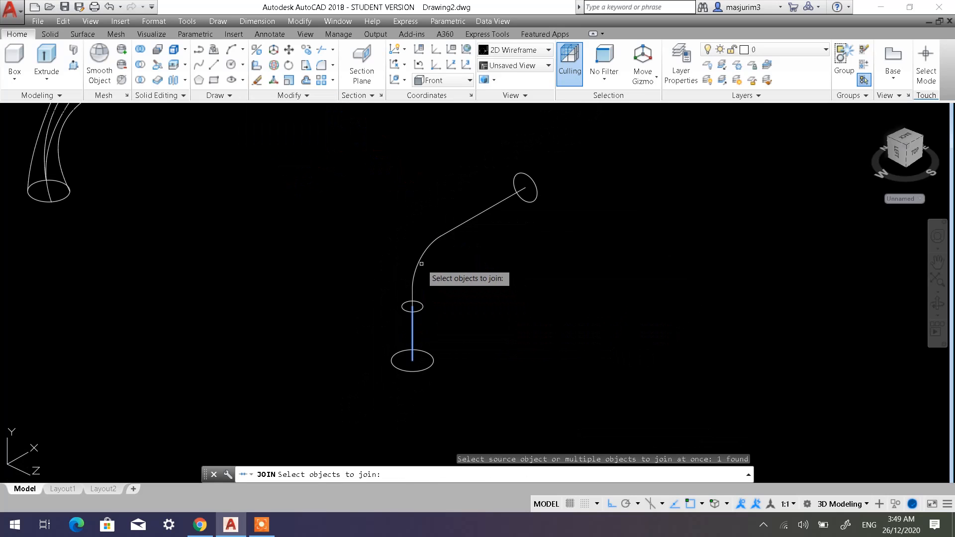
left_click(436, 247)
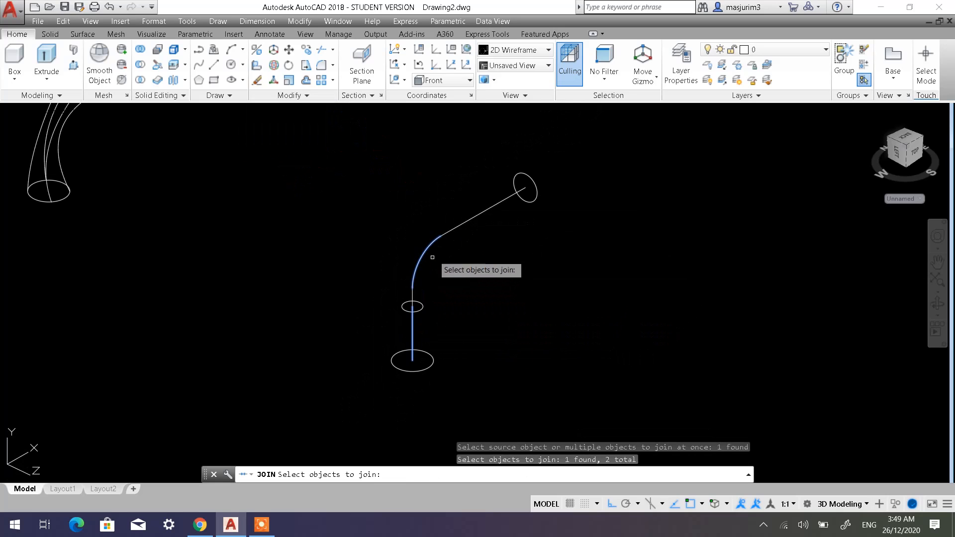
scroll(426, 296, "up", 2)
left_click(406, 294)
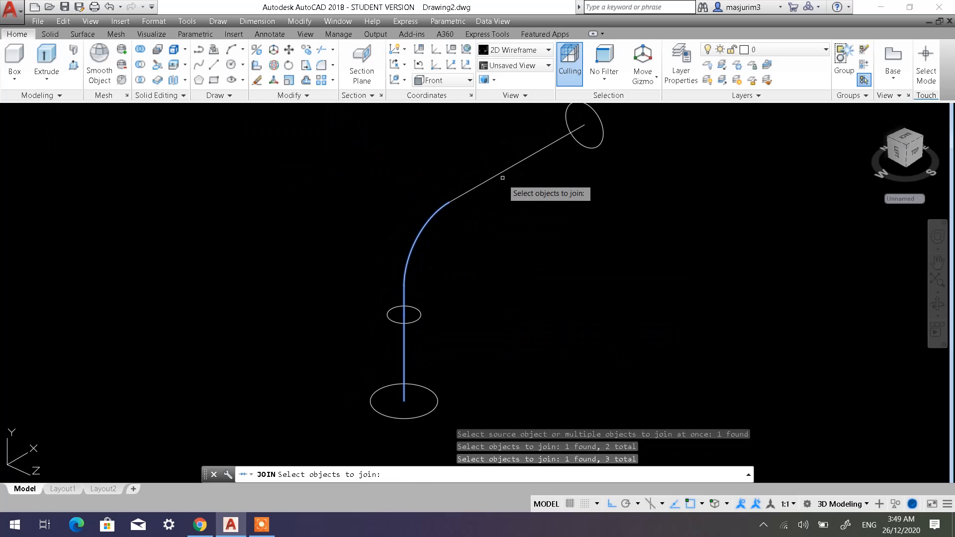
left_click(506, 171)
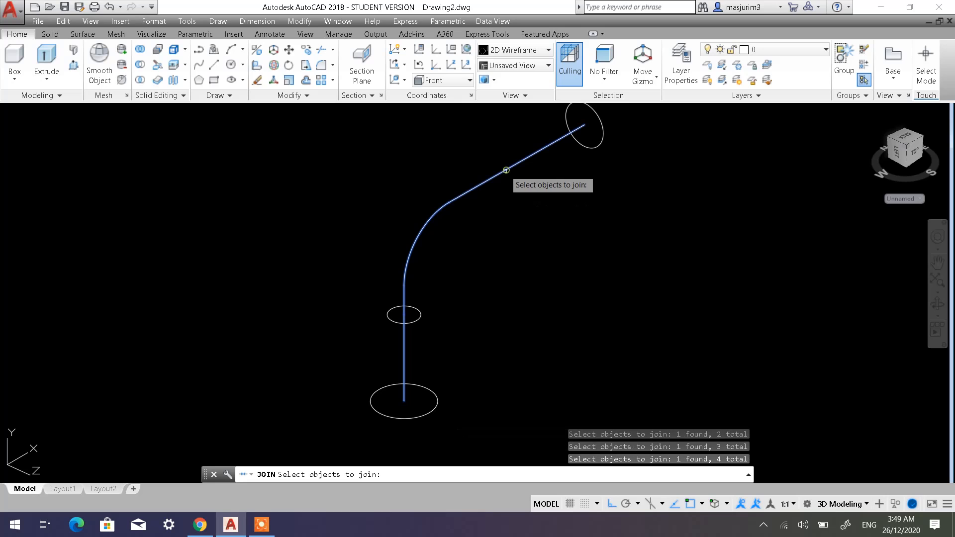
key("Return")
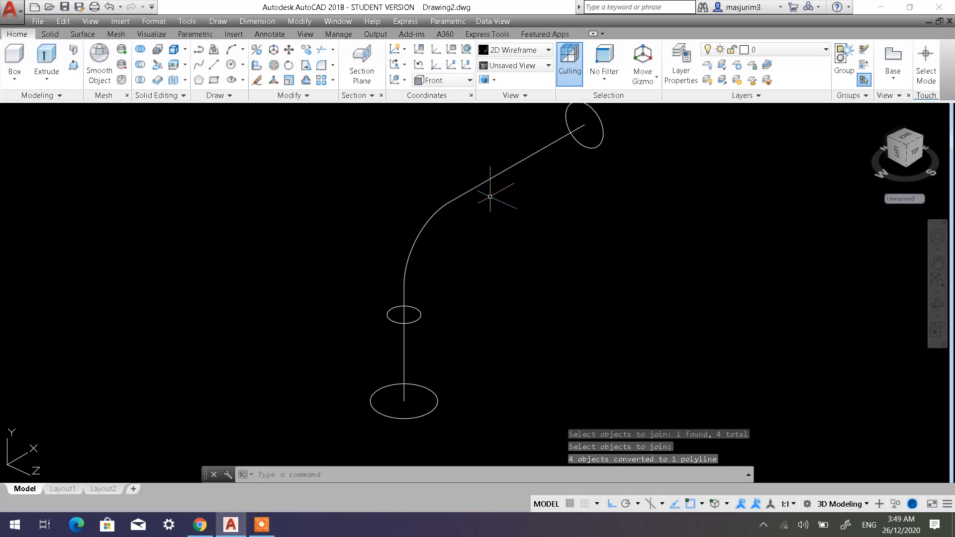
left_click(485, 183)
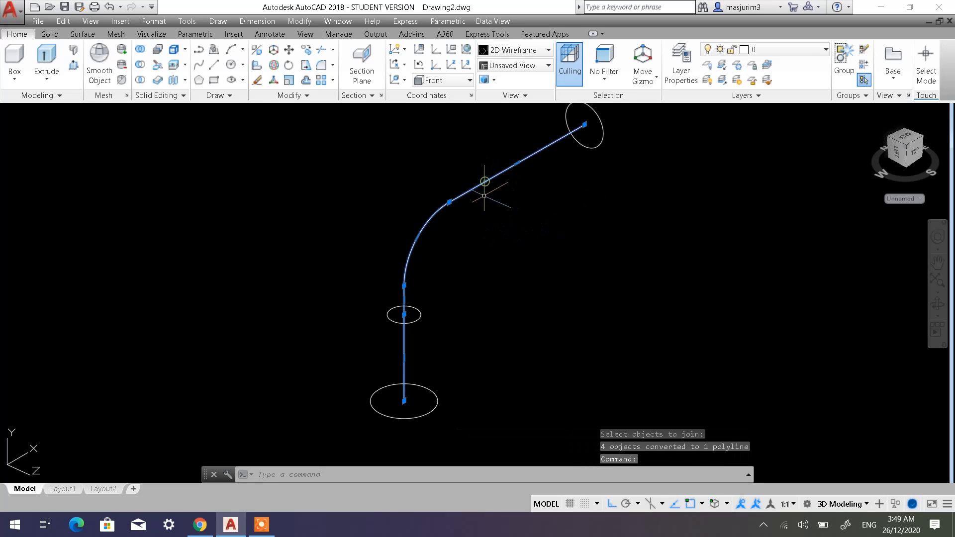
key("Escape")
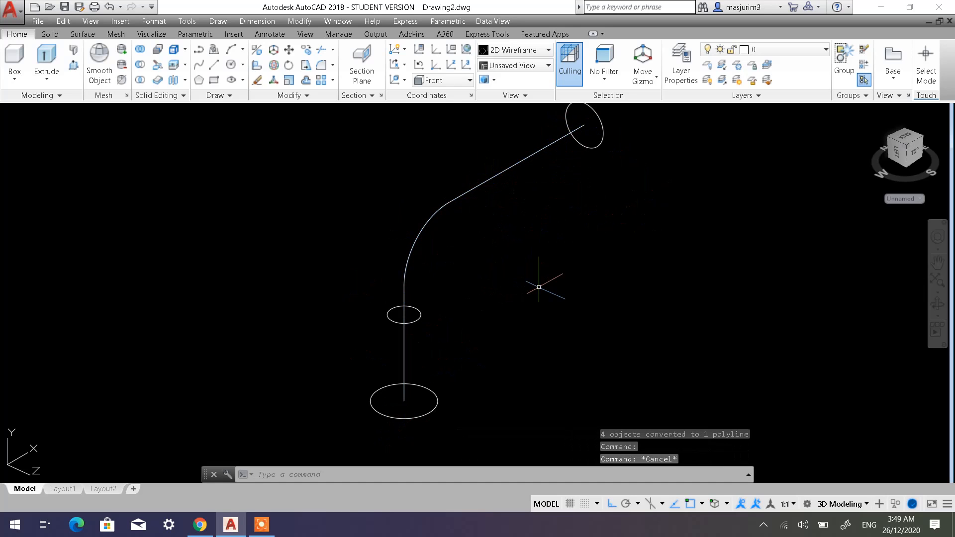
Loft a solid through the large, small and upright circles in that order, using the joined polyline as the path.
scroll(531, 281, "down", 3)
middle_click_drag(479, 257, 436, 274)
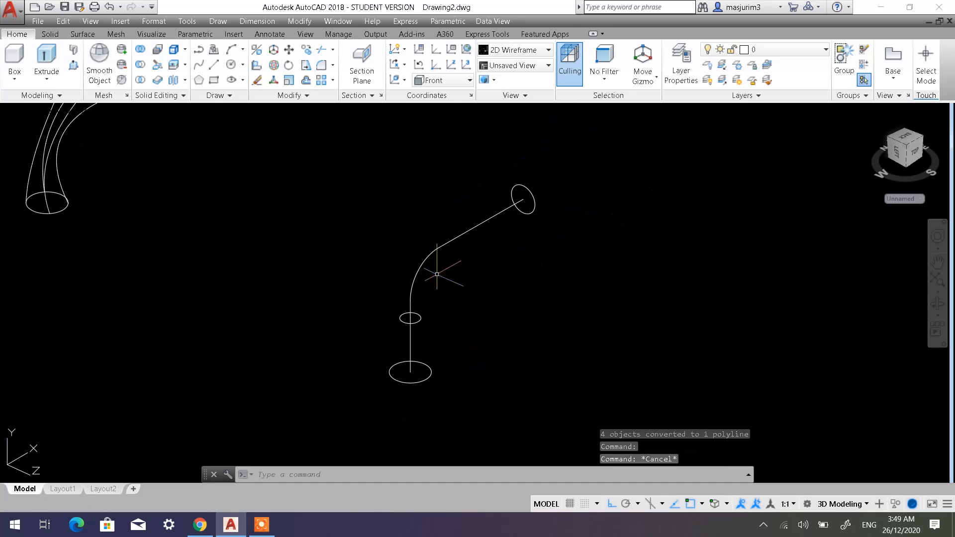
left_click(47, 78)
left_click(45, 129)
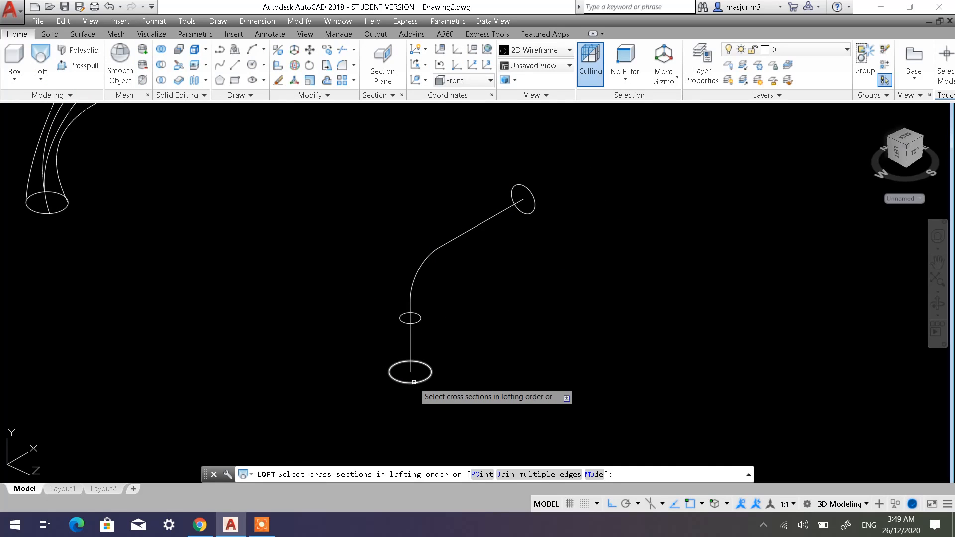
left_click(414, 383)
left_click(417, 322)
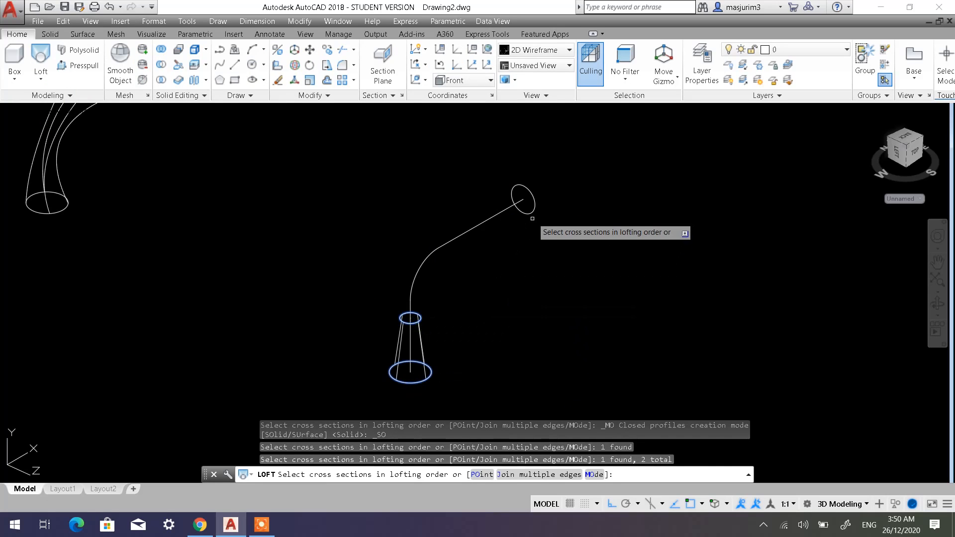
left_click(533, 200)
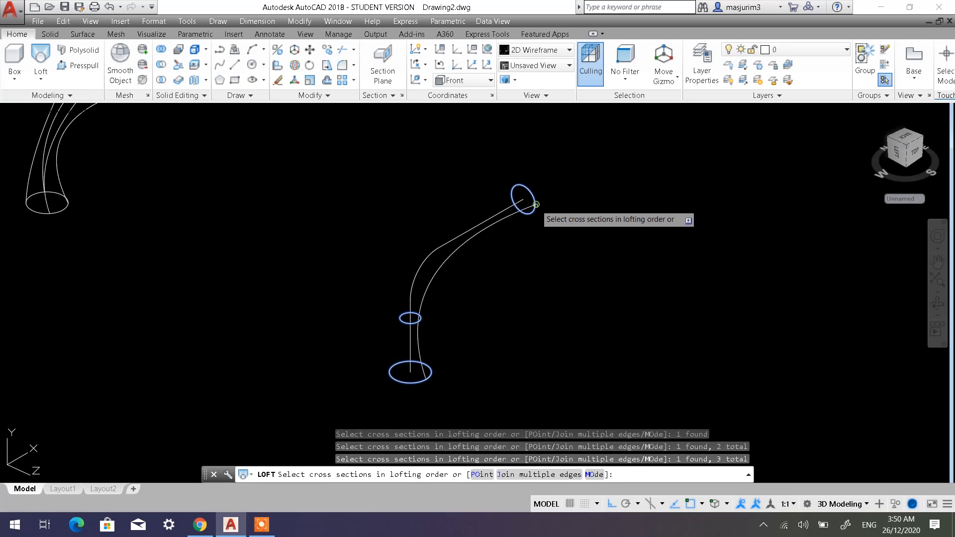
right_click(555, 233)
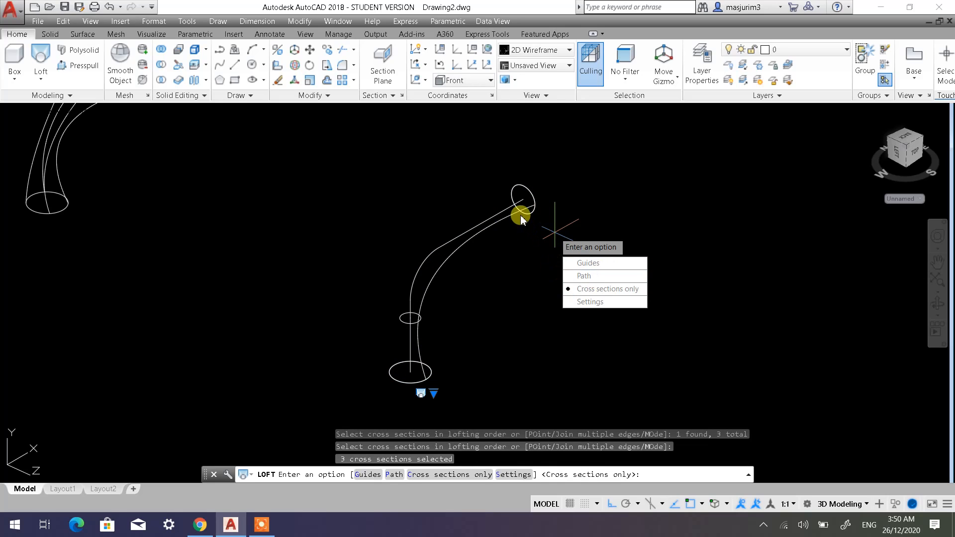
left_click(600, 274)
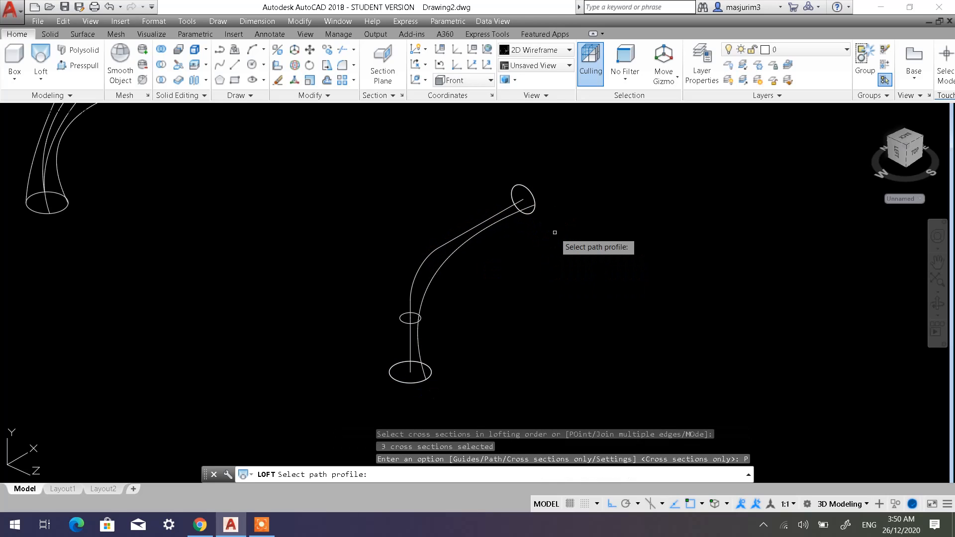
left_click(447, 242)
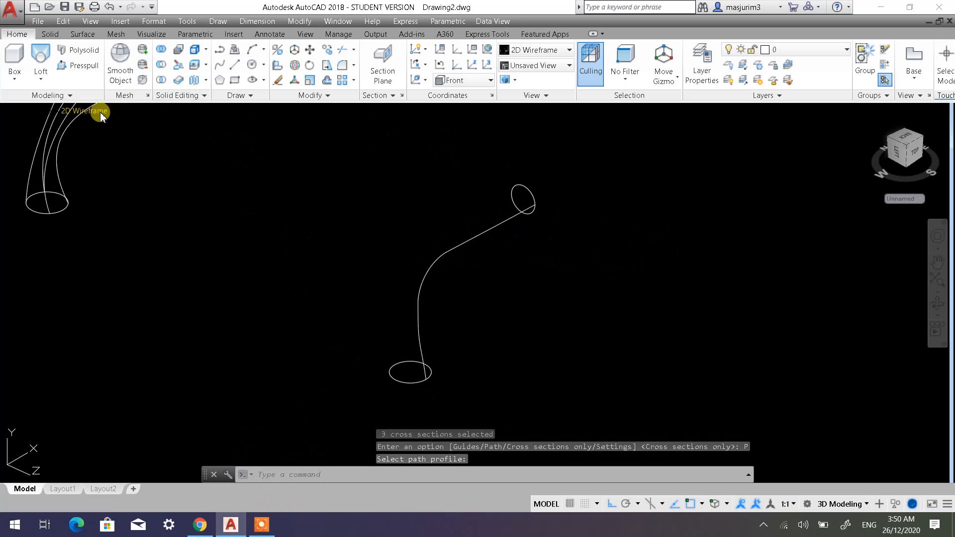
Display the model in the Shaded with edges visual style and examine the new loft beside the earlier solids.
left_click(101, 114)
left_click(156, 198)
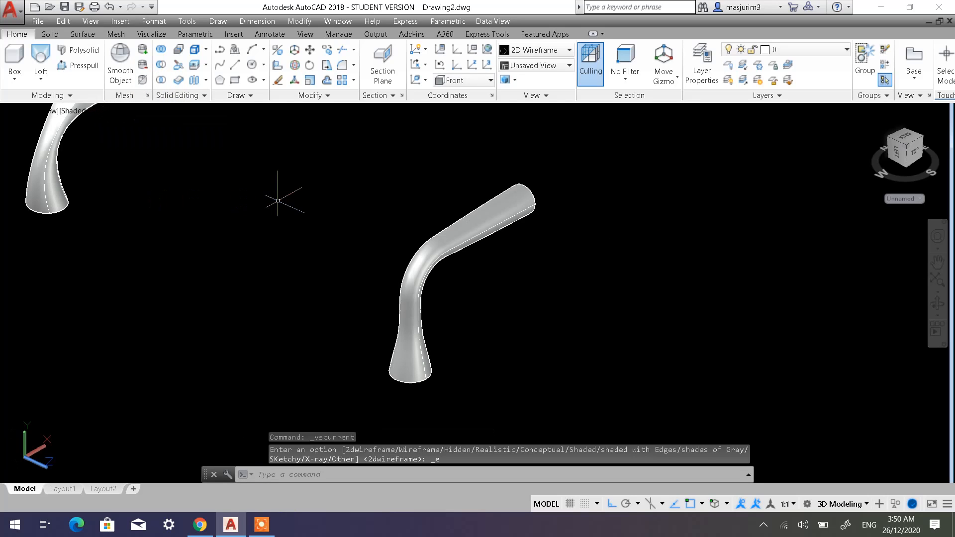
middle_click_drag(551, 264, 512, 309, "shift")
scroll(510, 249, "down", 4)
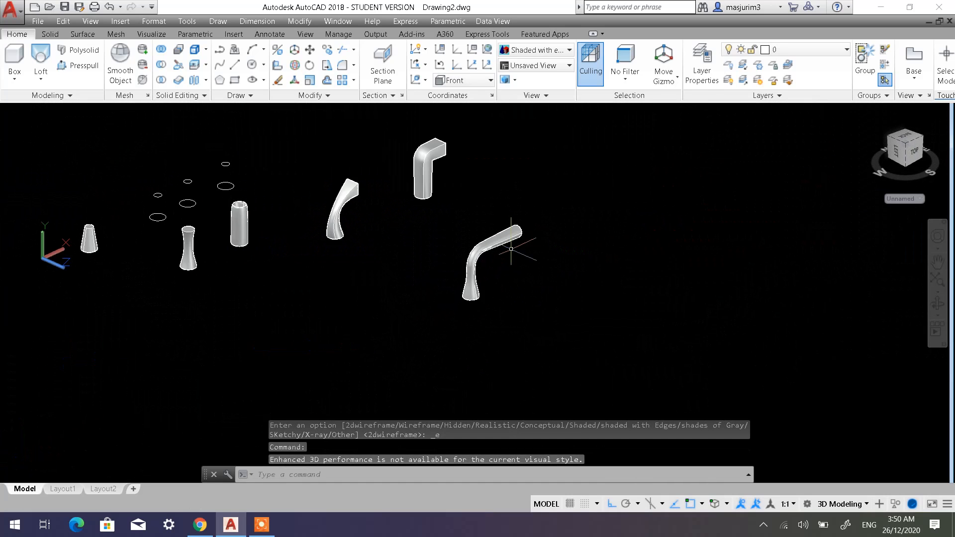
middle_click_drag(178, 216, 515, 171)
scroll(355, 262, "up", 4)
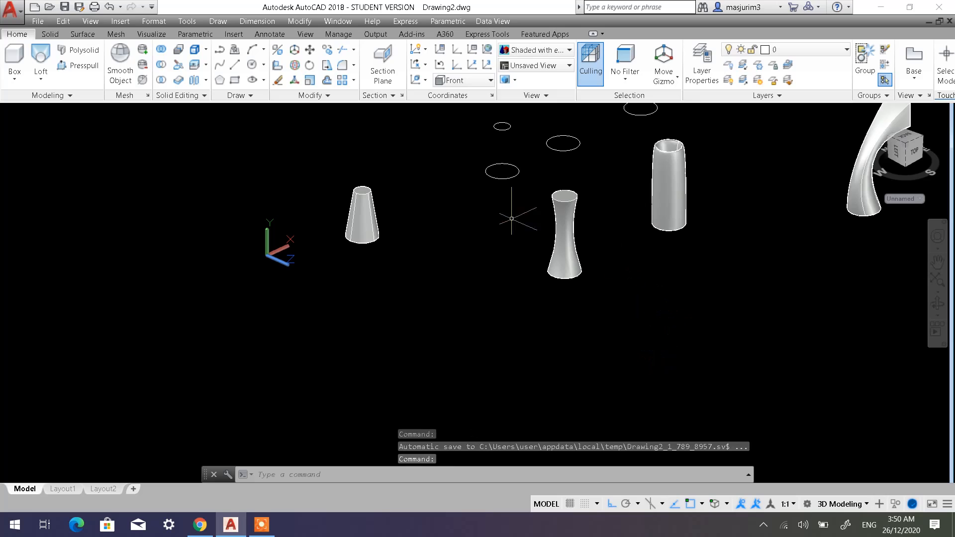
left_click(331, 54)
left_click(510, 202)
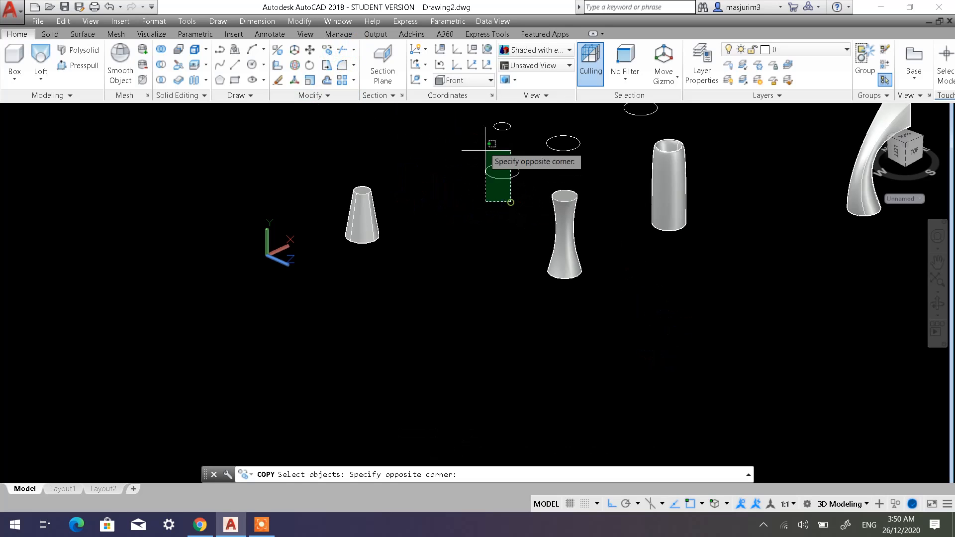
left_click(470, 113)
key("Escape")
key("Escape")
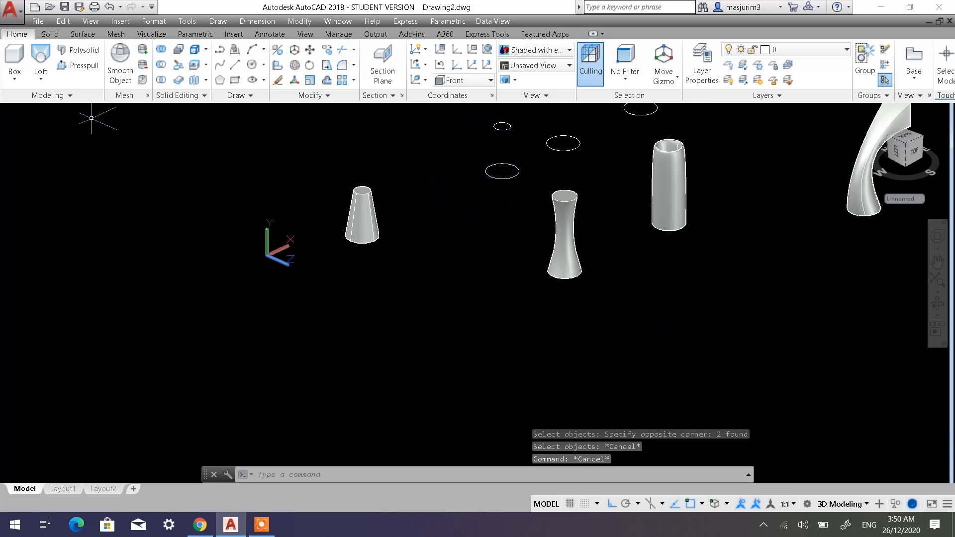
Switch to the 2D Wireframe visual style and copy the leftmost pair of stacked circles along the negative X axis, past the tapered solid.
left_click(87, 115)
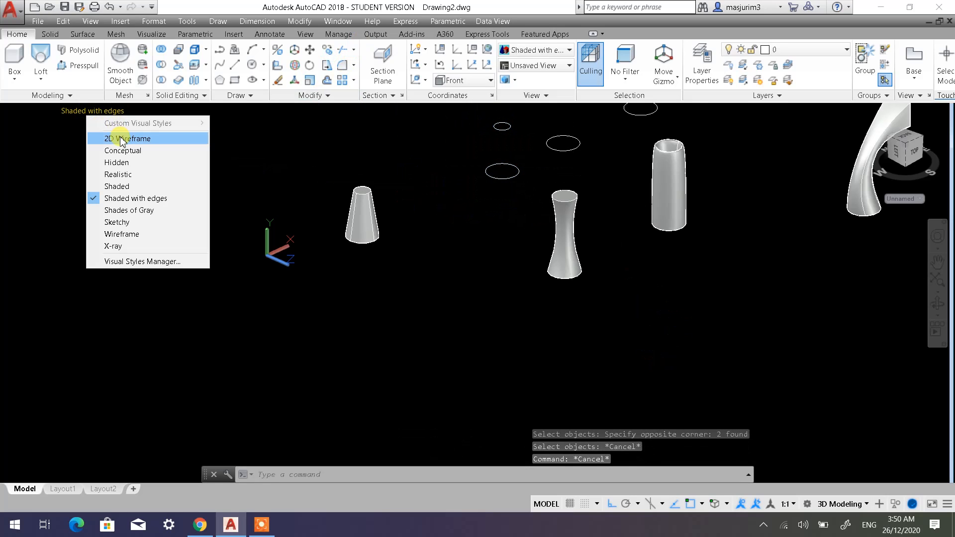
left_click(119, 136)
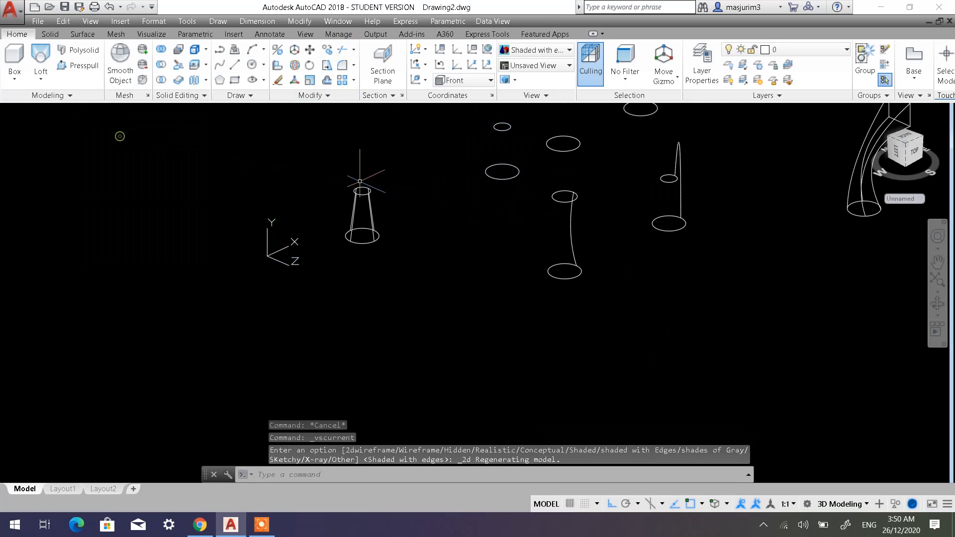
left_click(328, 51)
left_click(518, 208)
left_click(467, 105)
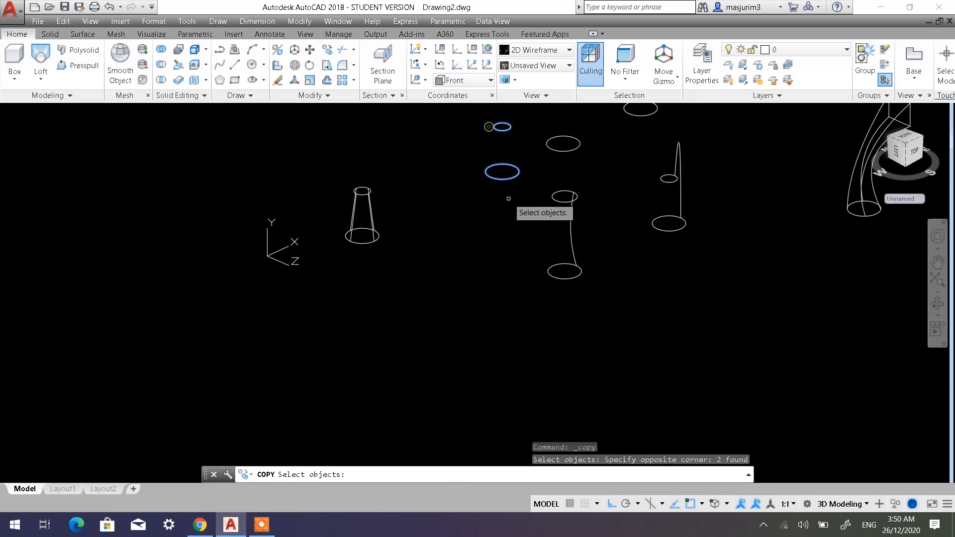
key("Return")
left_click(508, 222)
left_click(163, 380)
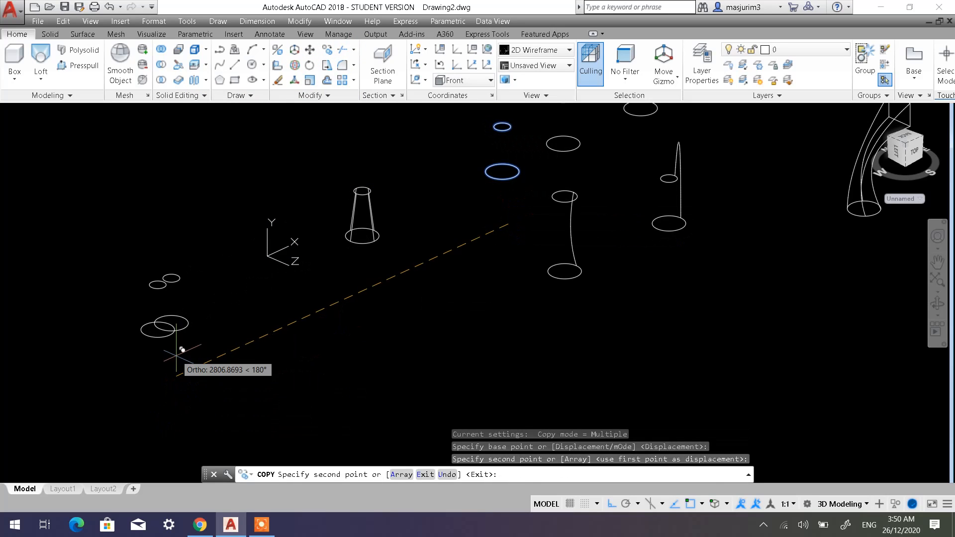
Examine the copied pair of circles and the earlier loft examples across the drawing in wireframe.
key("Escape")
scroll(316, 299, "up", 5)
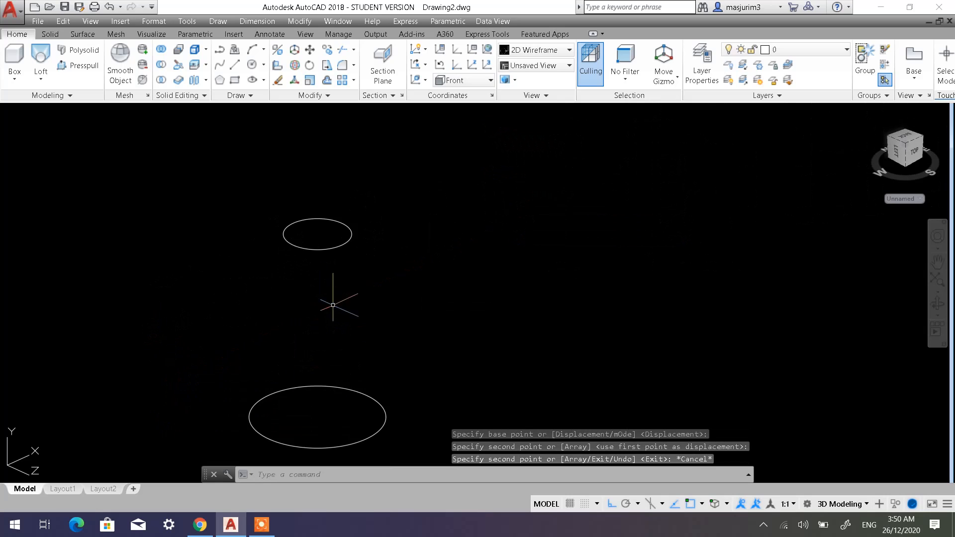
mouse_move(330, 305)
middle_mouse_down()
mouse_move(348, 256)
mouse_move(354, 284)
middle_mouse_up()
scroll(348, 256, "down", 2)
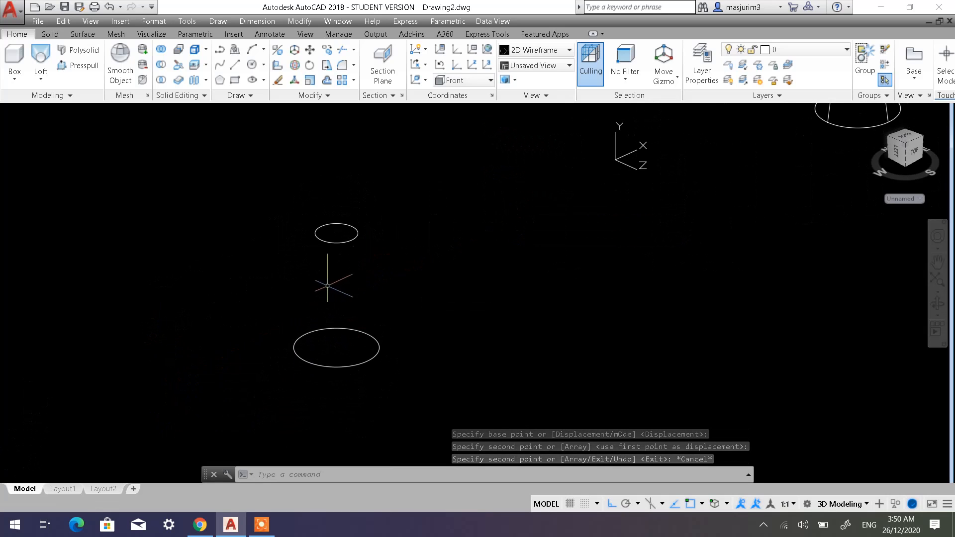
scroll(805, 294, "down", 4)
mouse_move(805, 294)
middle_mouse_down()
mouse_move(611, 268)
mouse_move(357, 269)
middle_mouse_up()
middle_click_drag(662, 216, 522, 281)
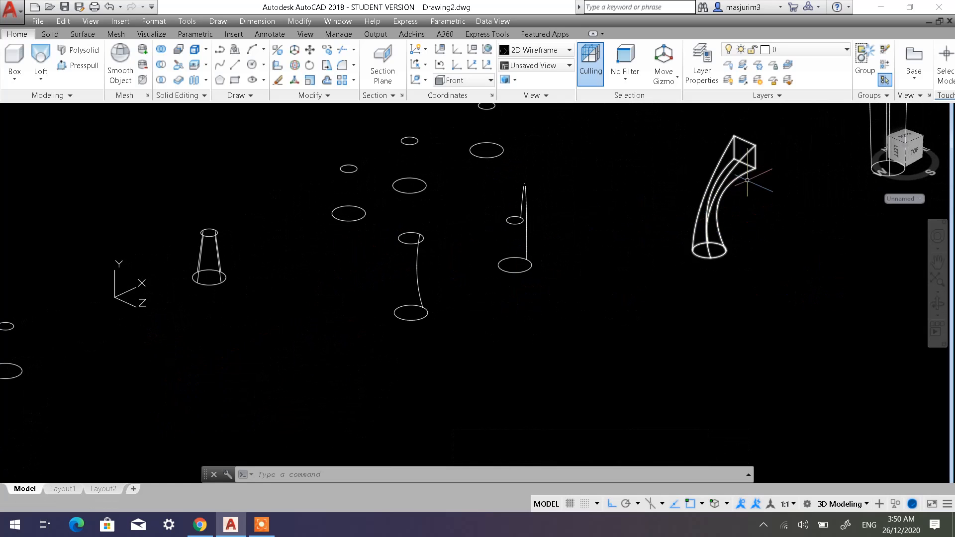
middle_click_drag(753, 205, 344, 292)
middle_click_drag(452, 330, 487, 256)
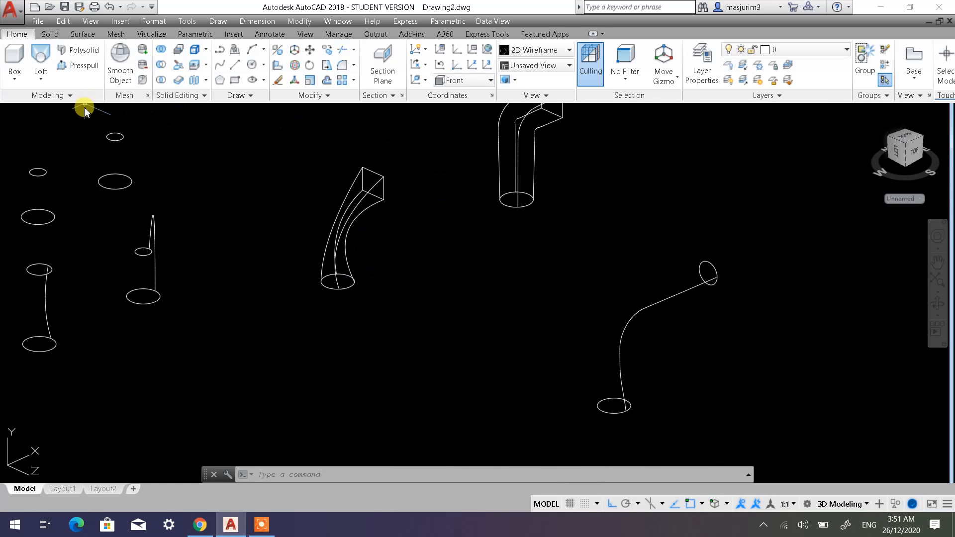
Display the model in the Shaded with edges visual style and examine the lofted solids and the newly copied circles.
left_click(82, 111)
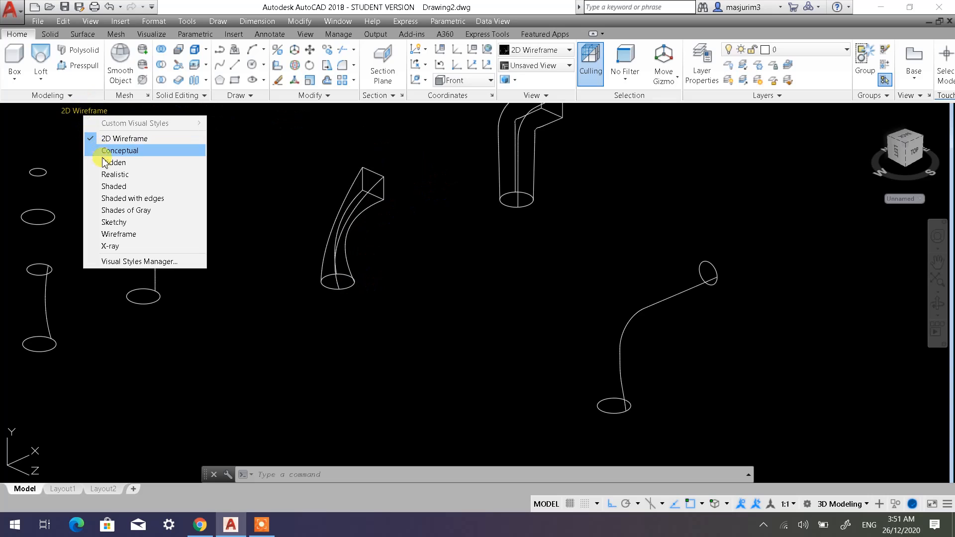
left_click(134, 200)
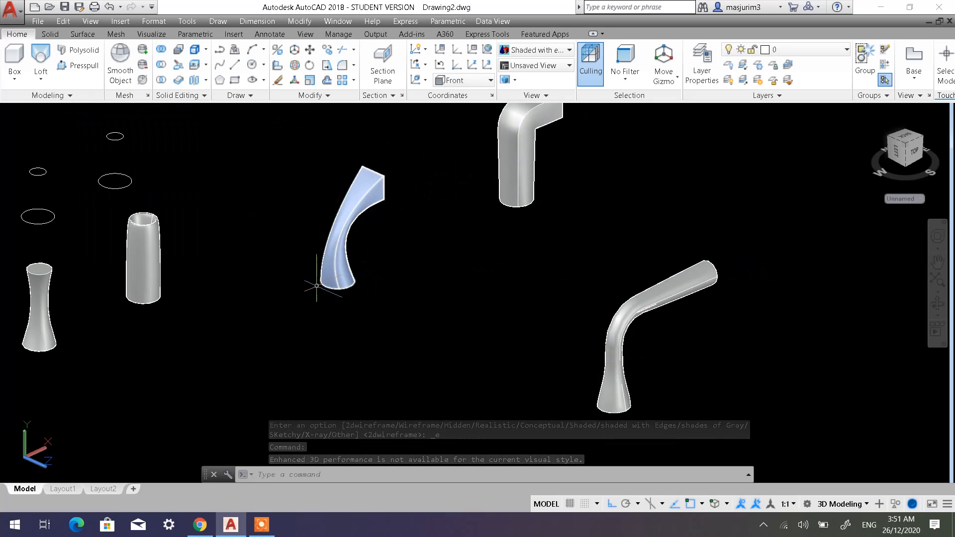
middle_click_drag(228, 313, 563, 309)
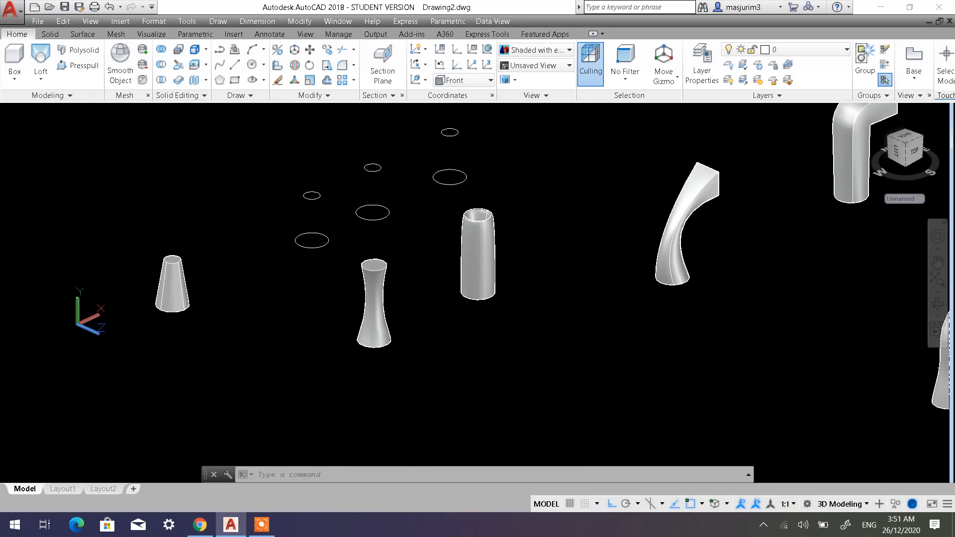
middle_click_drag(66, 386, 308, 354)
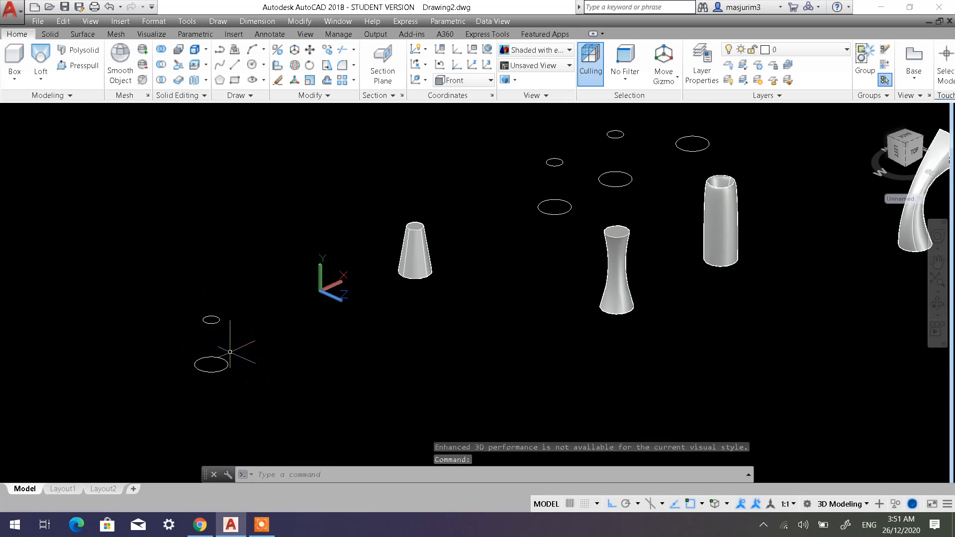
middle_click_drag(283, 316, 391, 251)
scroll(312, 279, "up", 3)
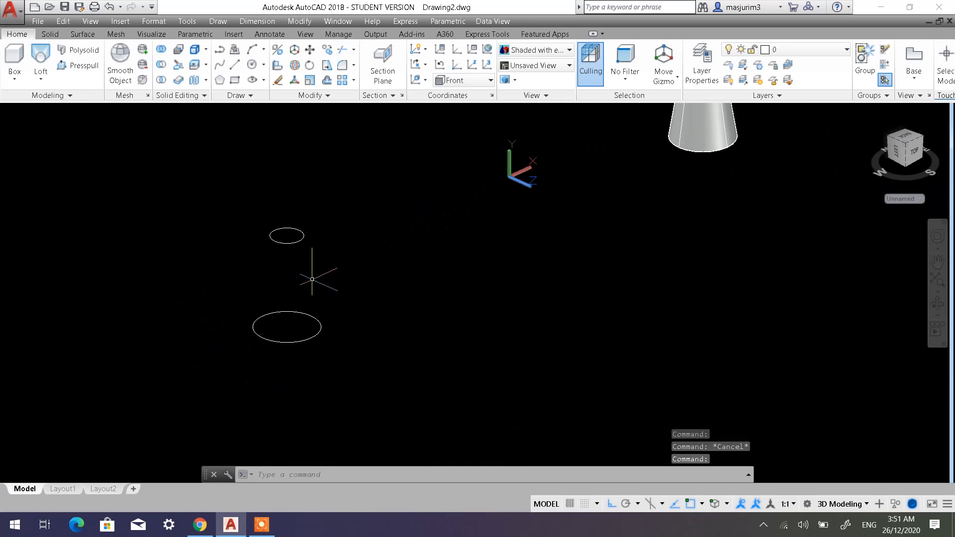
scroll(312, 279, "up", 2)
middle_click_drag(316, 273, 433, 261)
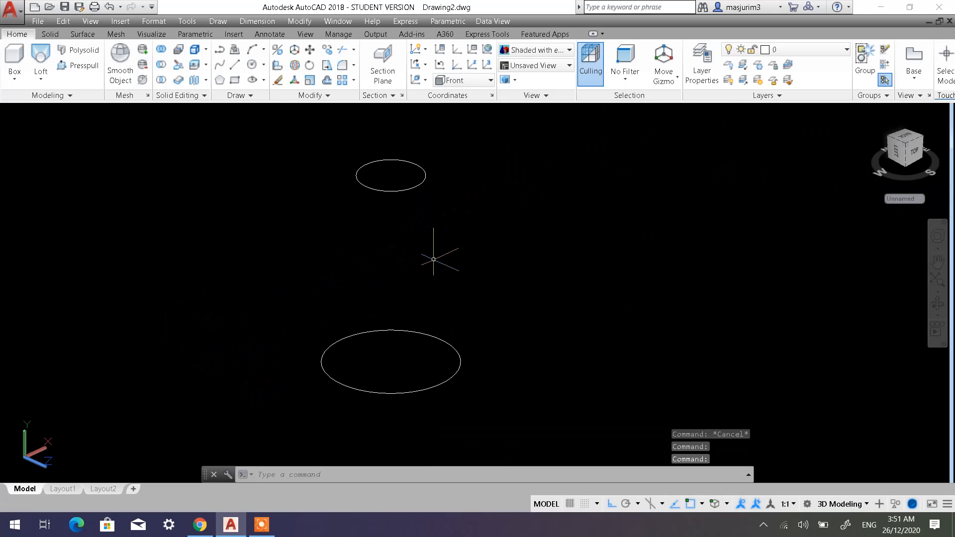
Switch to the 2D Wireframe visual style and copy the new circle pair once along negative X and once along negative Z.
left_click(75, 115)
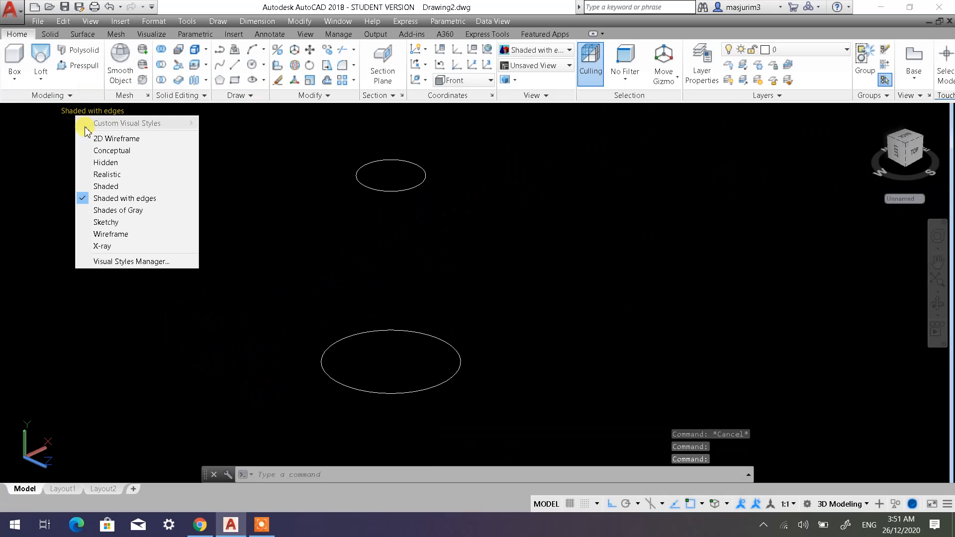
left_click(105, 137)
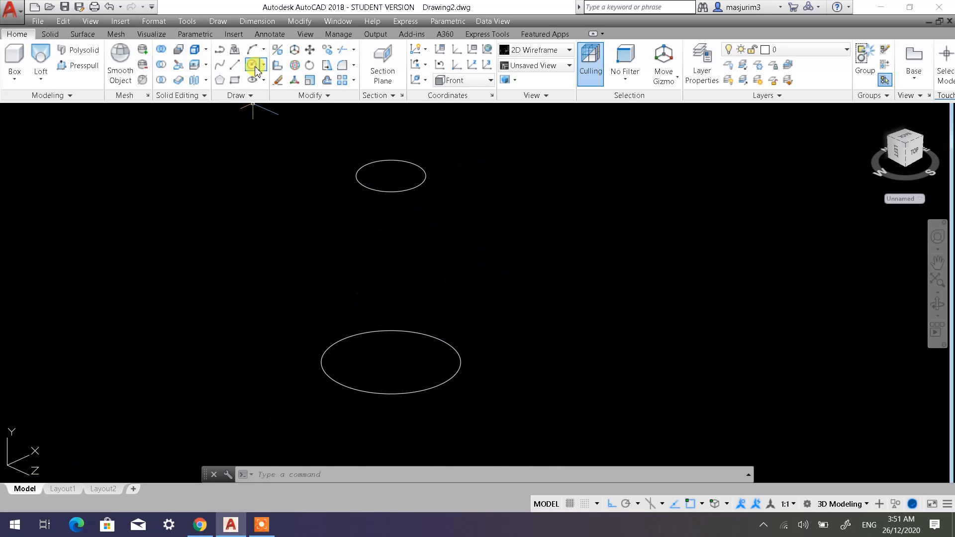
scroll(371, 193, "down", 4)
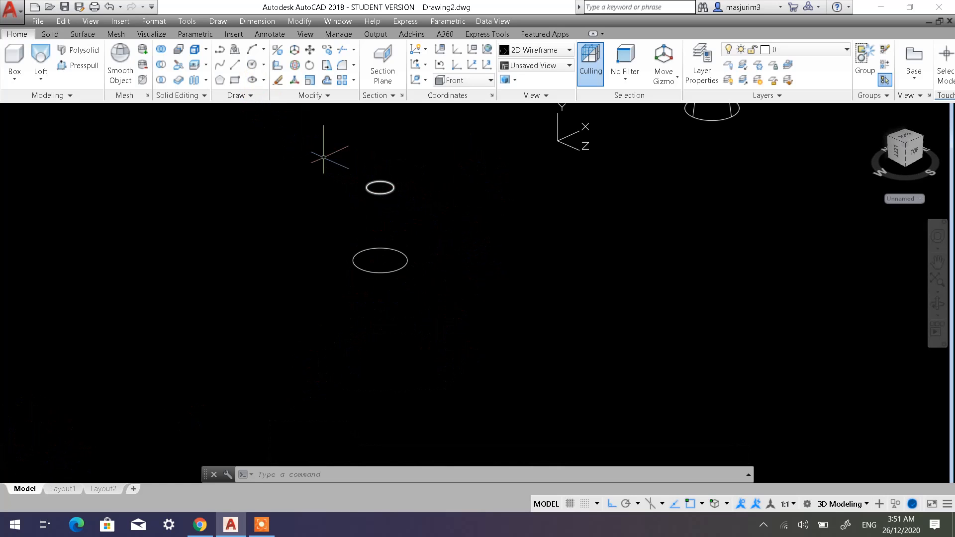
left_click(327, 53)
left_click(425, 305)
left_click(358, 171)
key("Return")
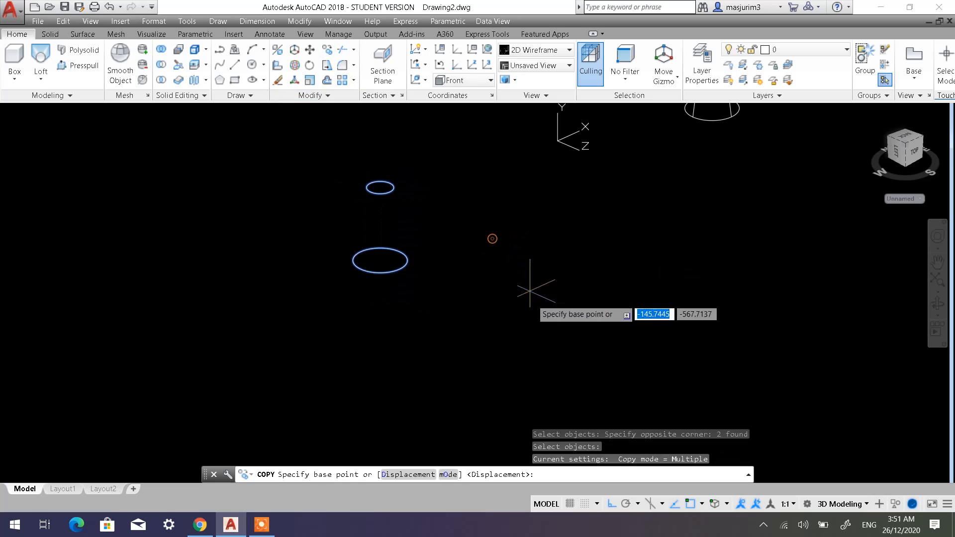
left_click(531, 293)
left_click(331, 311)
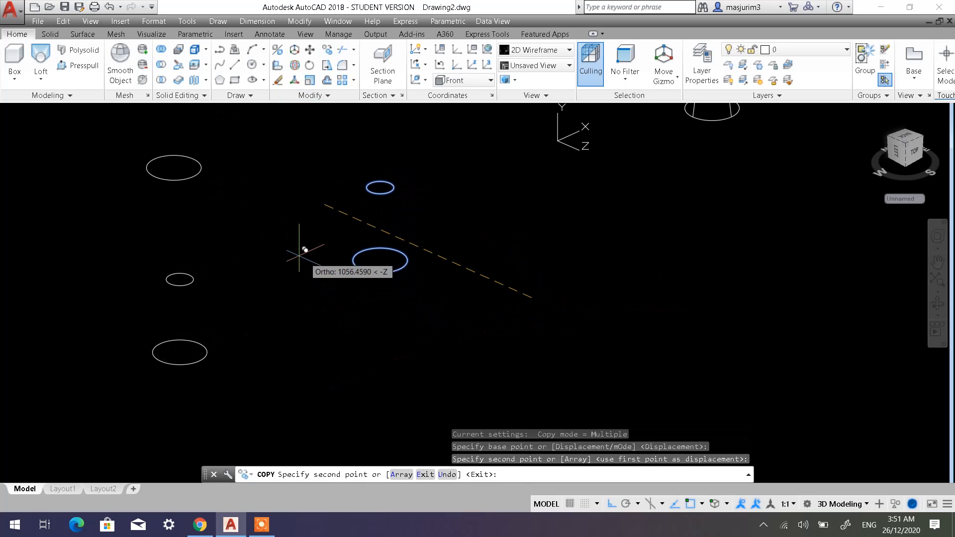
key("Escape")
key("Escape")
scroll(298, 264, "down", 3)
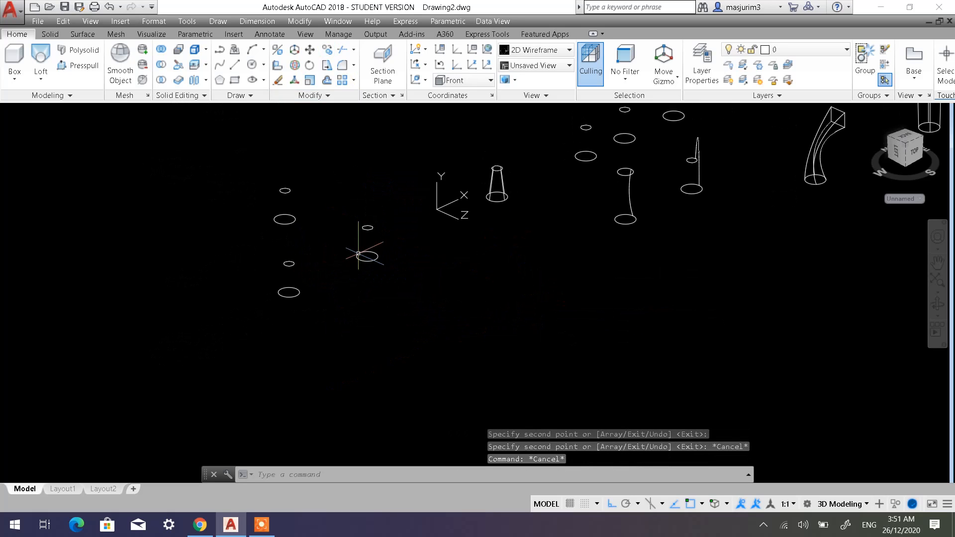
middle_click_drag(352, 252, 308, 292)
scroll(302, 312, "up", 5)
middle_click_drag(316, 236, 335, 275)
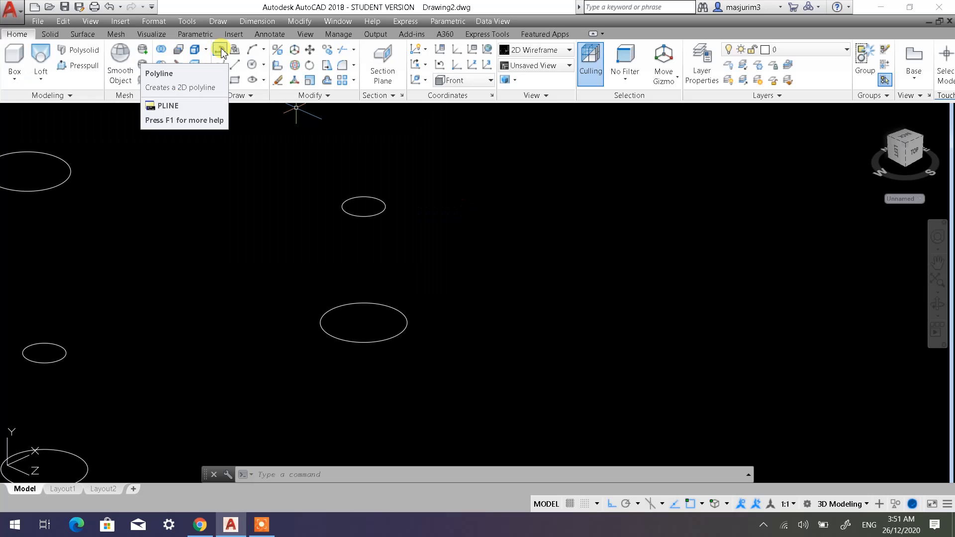
left_click(220, 49)
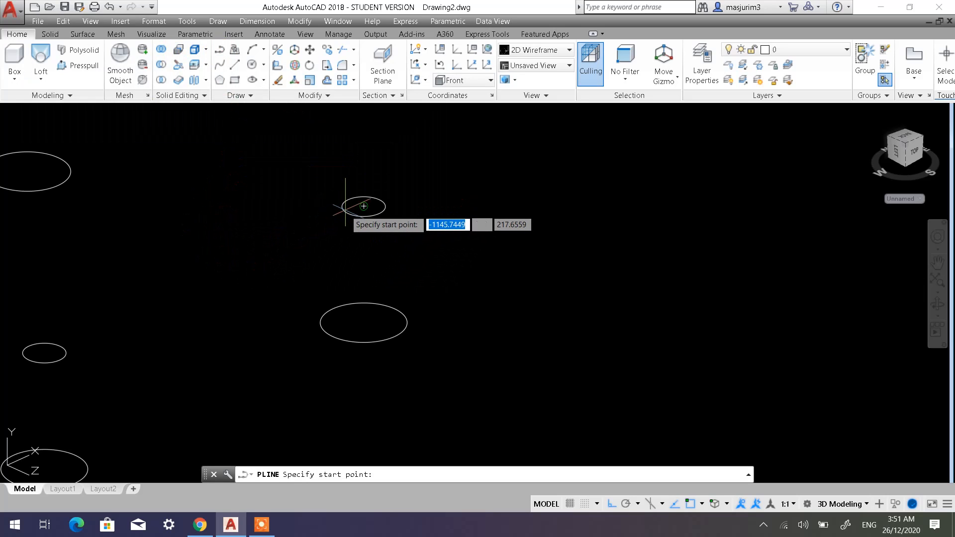
key("Escape")
key("Escape")
Draw two lines from the upper circle's center along the X axis, one in negative X and one about 192 units in positive X.
scroll(343, 207, "up", 2)
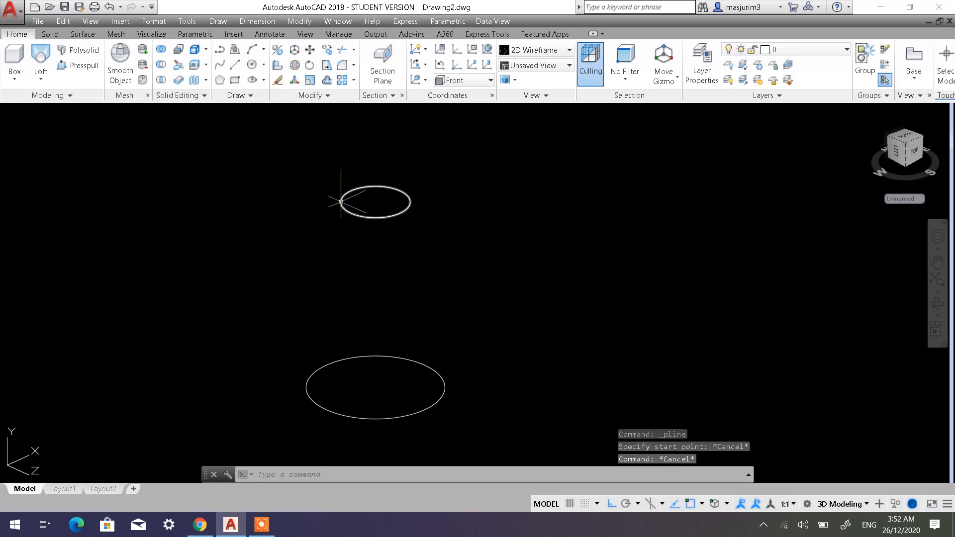
left_click(240, 71)
left_click(374, 200)
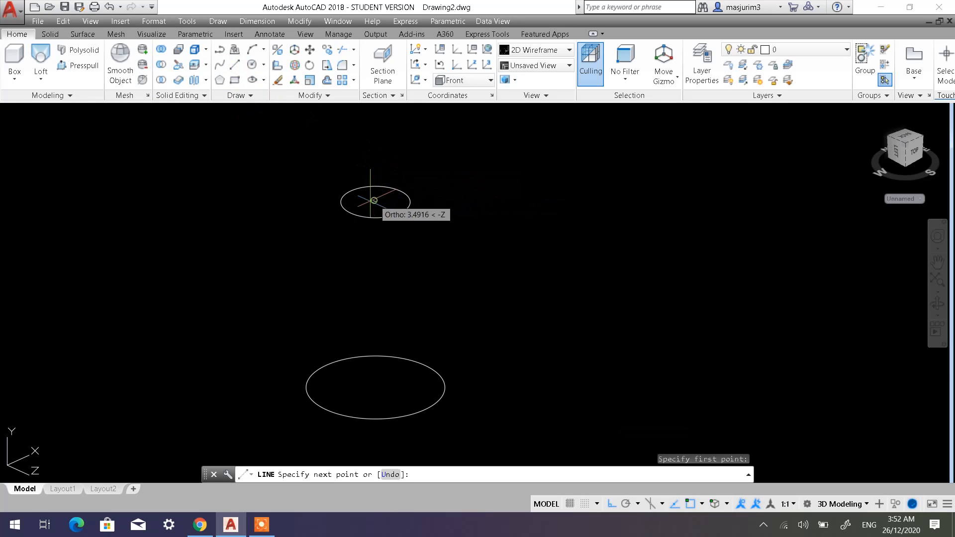
left_click(223, 260)
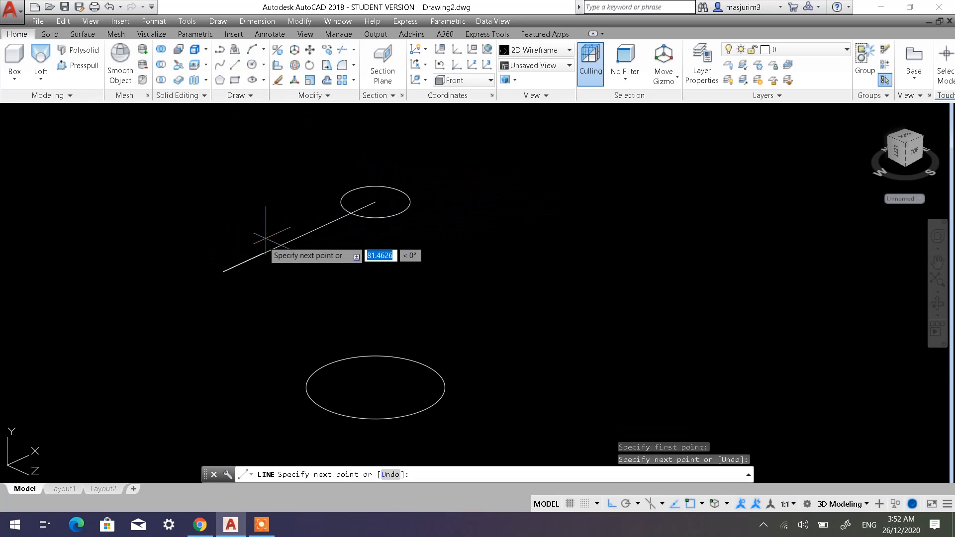
key("Escape")
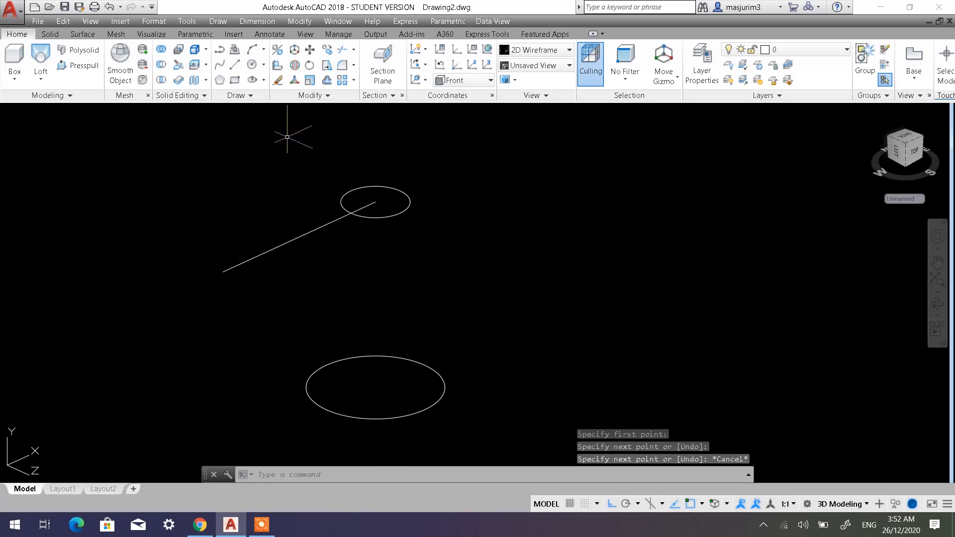
left_click(237, 67)
left_click(374, 201)
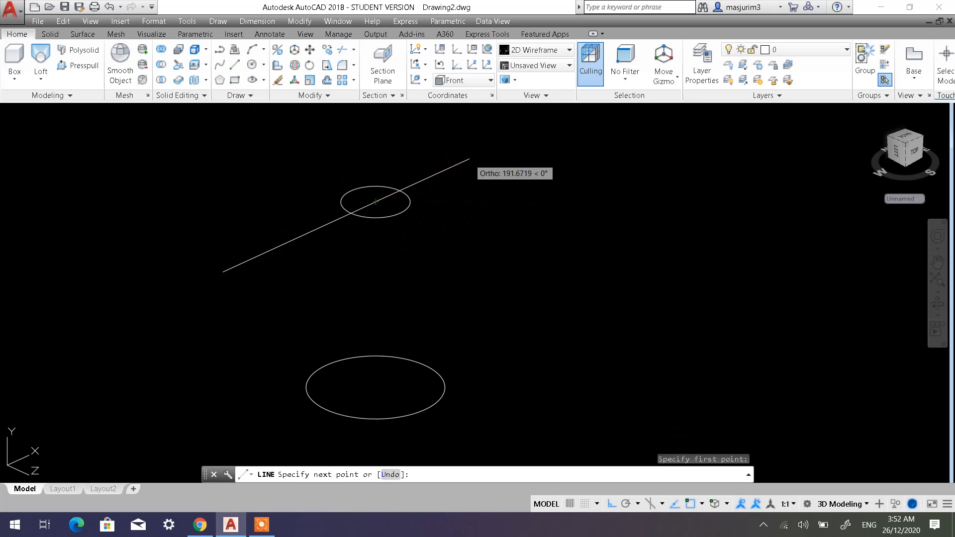
left_click(468, 159)
key("Escape")
Draw two lines from the lower circle's center along the X axis, one about 246 units in negative X and one in positive X.
left_click(237, 67)
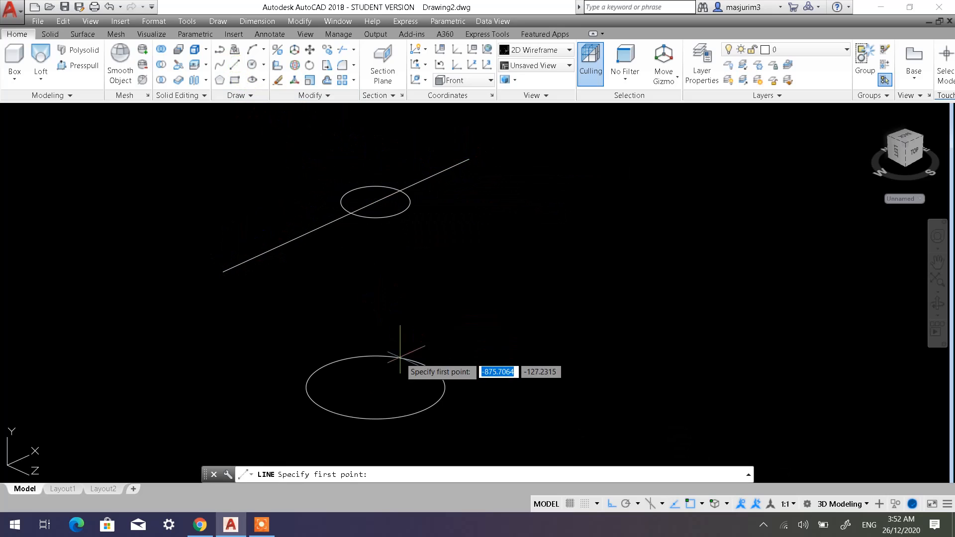
left_click(374, 385)
left_click(256, 441)
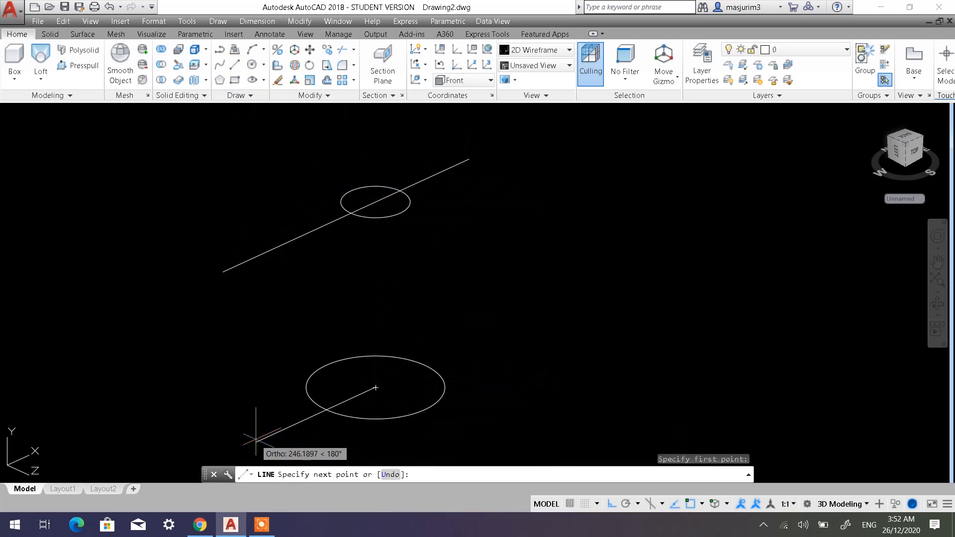
key("Escape")
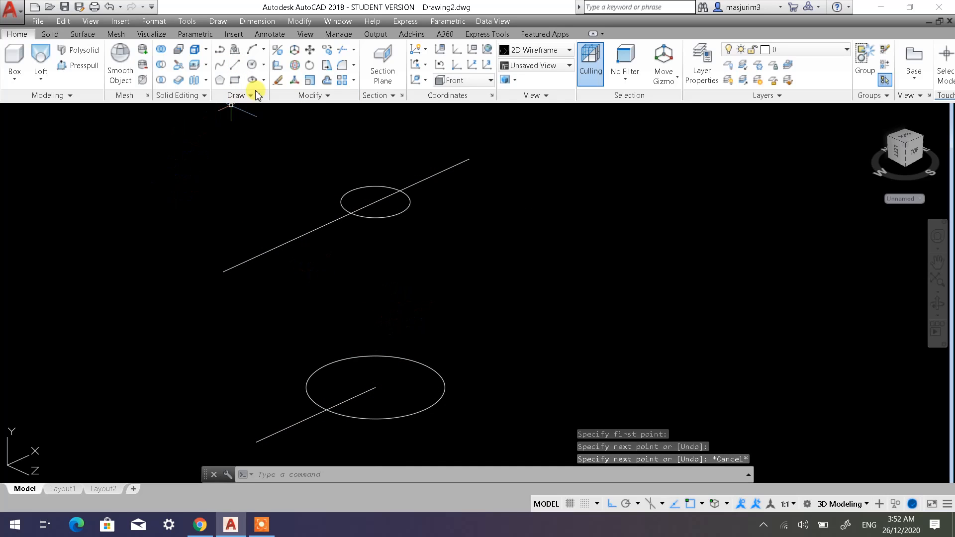
left_click(236, 67)
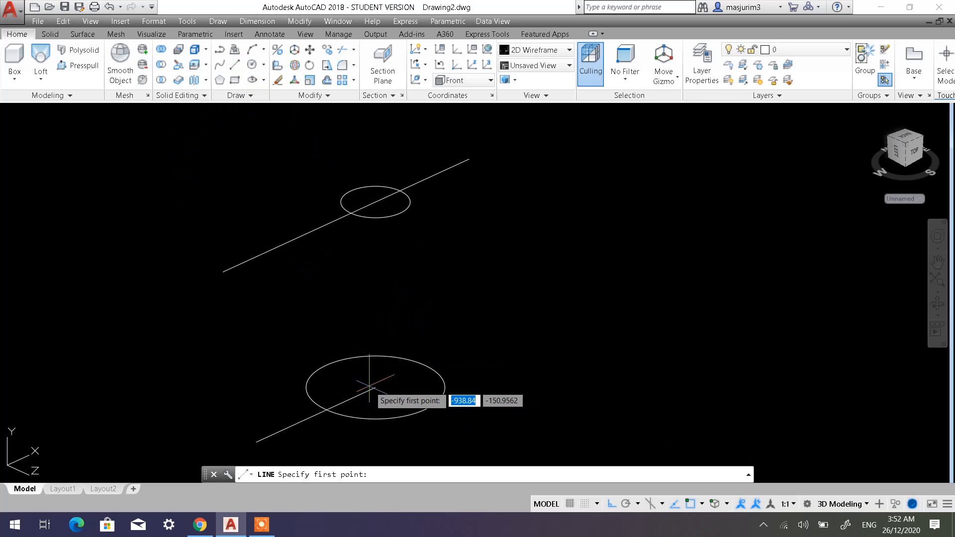
left_click(376, 387)
left_click(540, 311)
key("Return")
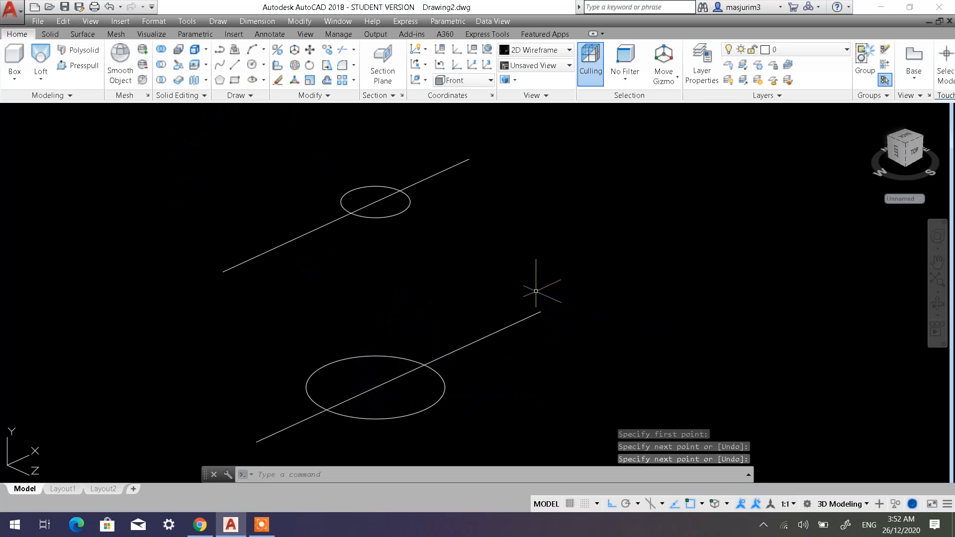
With Ortho off, draw a three-segment polyline bulging outward between the negative-X line intersections of the upper and lower circles, first segment about 131 units.
middle_click_drag(533, 287, 561, 256)
middle_click_drag(339, 147, 335, 153)
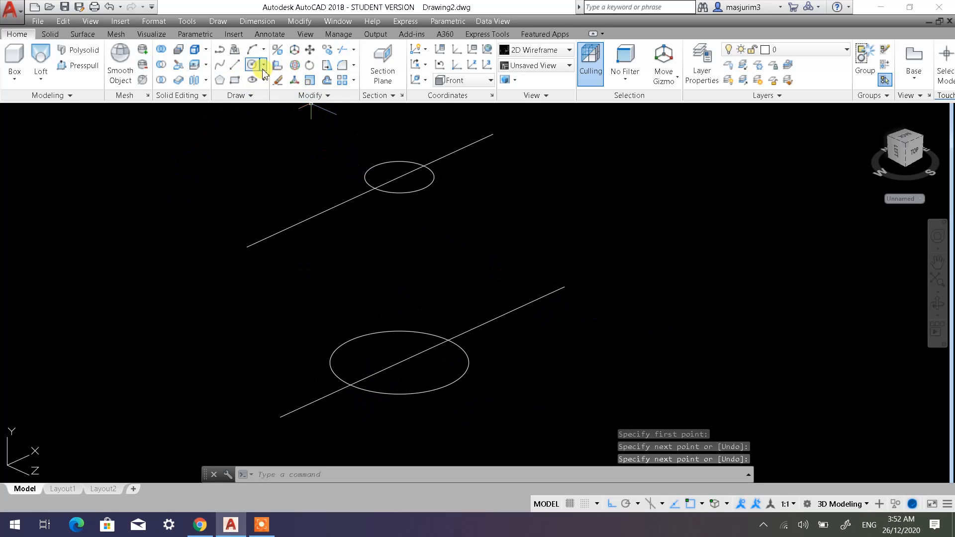
left_click(221, 51)
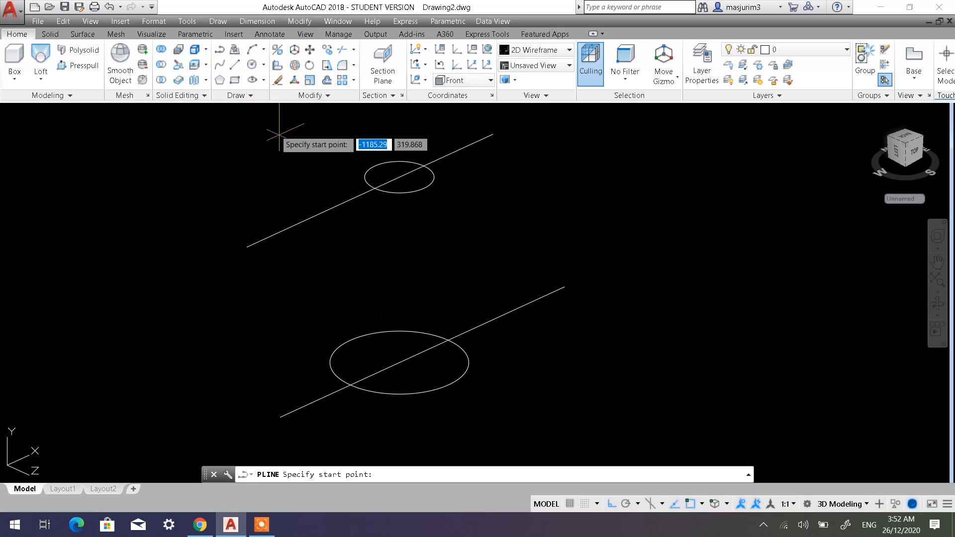
left_click(375, 187)
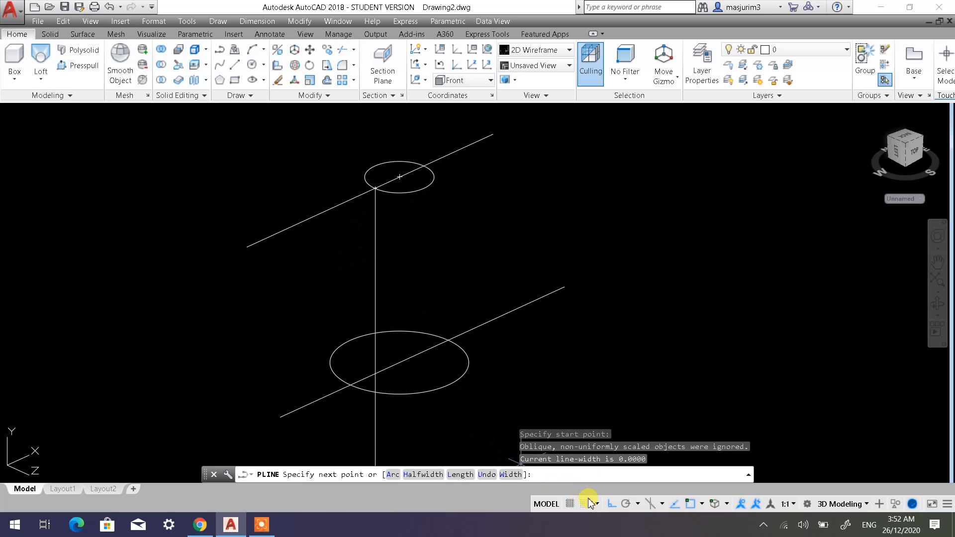
left_click(610, 504)
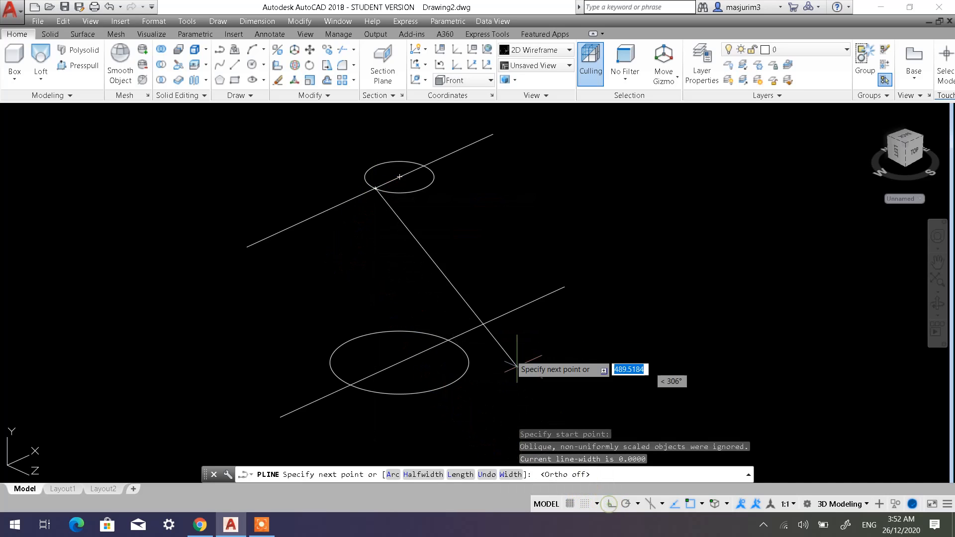
left_click(319, 251)
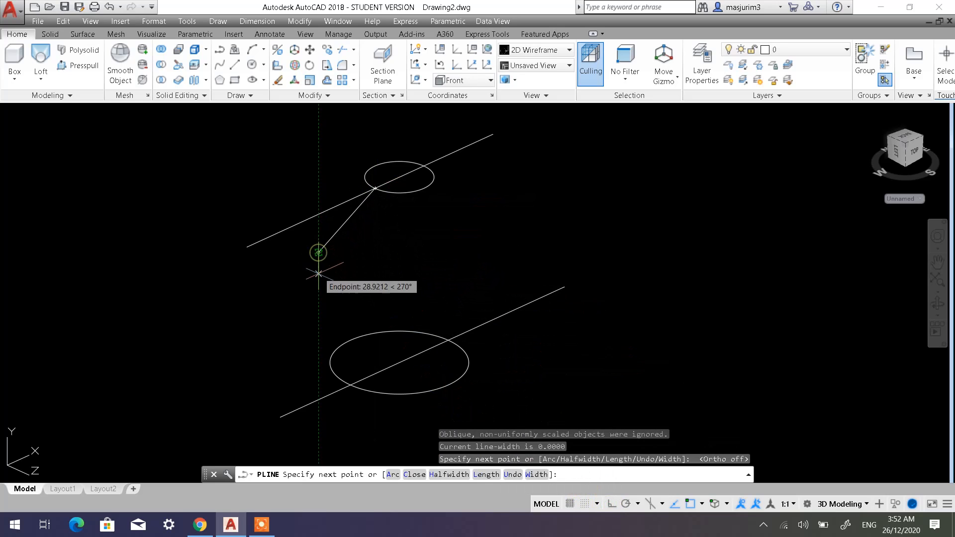
left_click(310, 315)
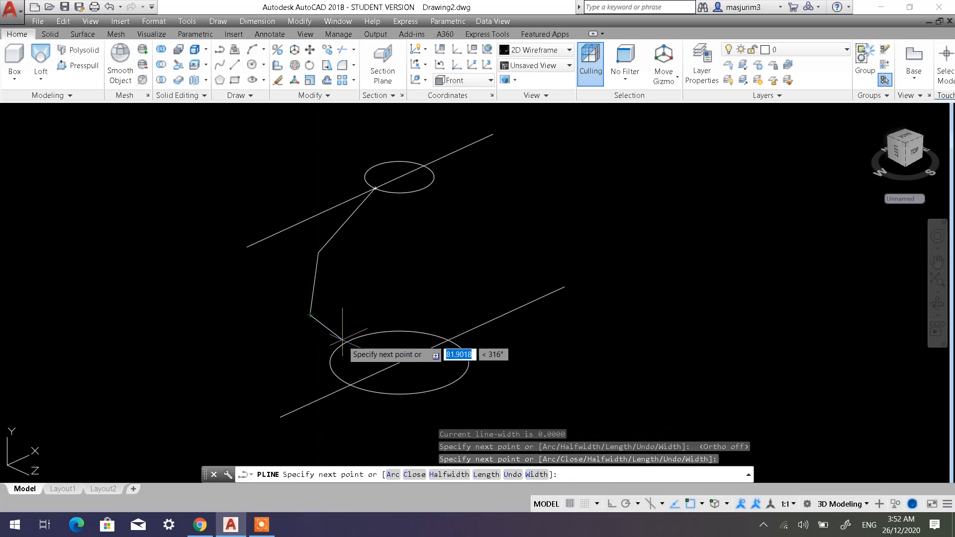
left_click(350, 384)
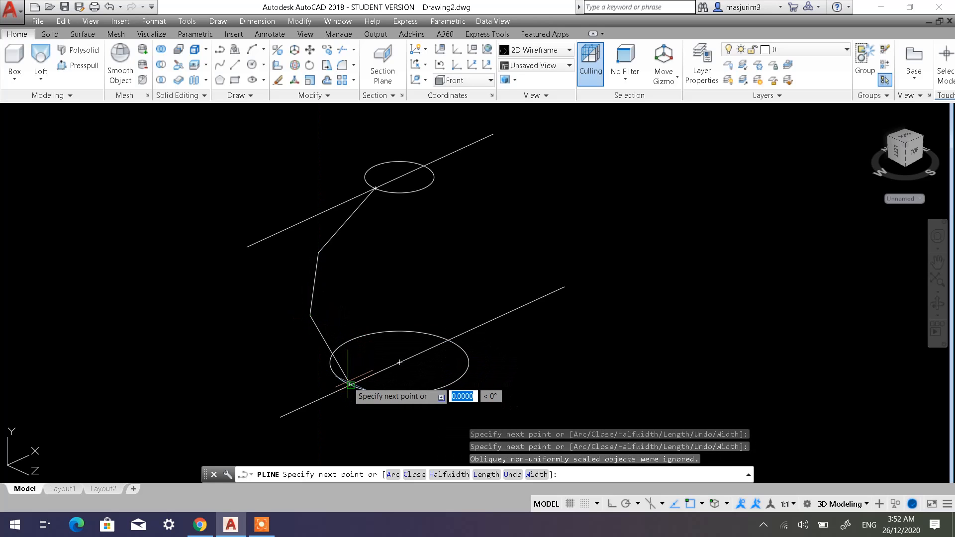
key("Escape")
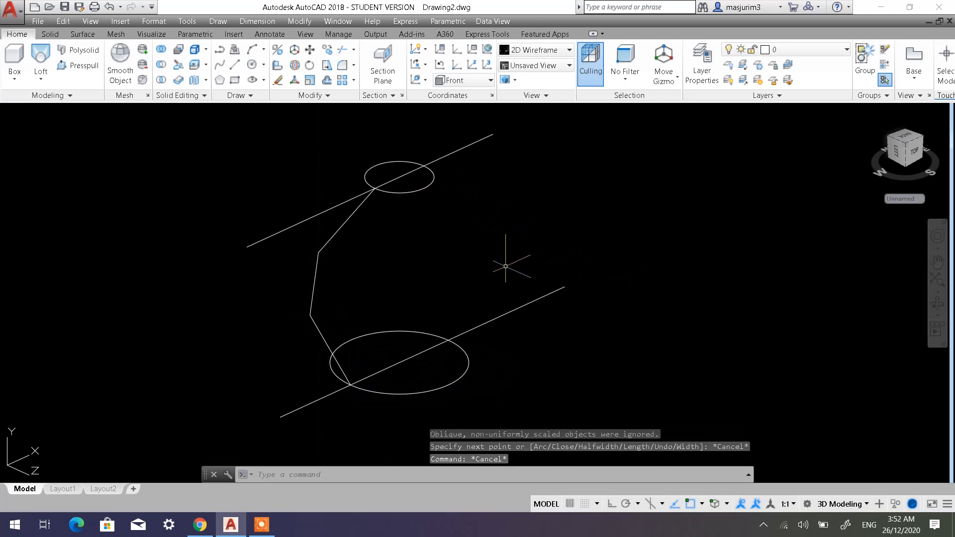
Draw a two-segment polyline bulging outward between the positive-X line intersections of the upper and lower circles, lower segment about 201 units.
left_click(218, 50)
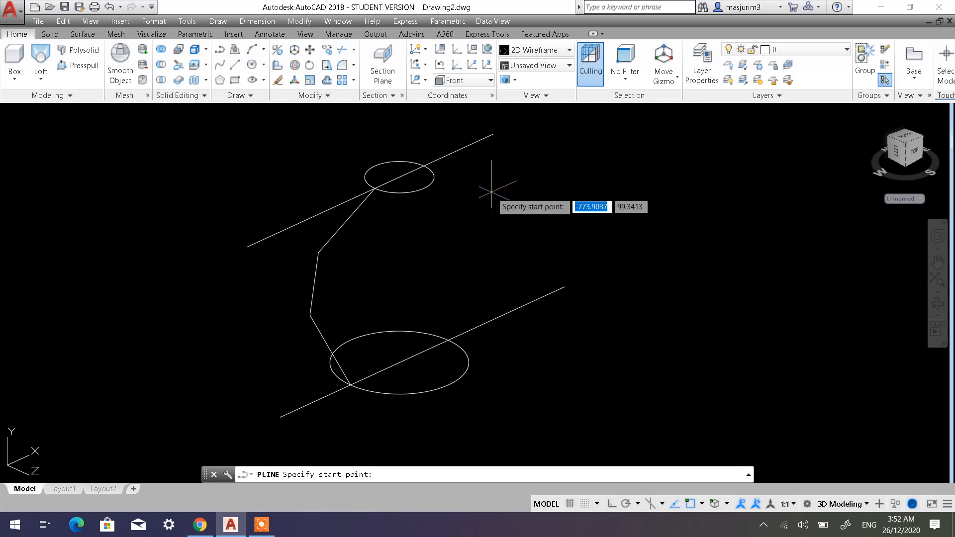
left_click(424, 165)
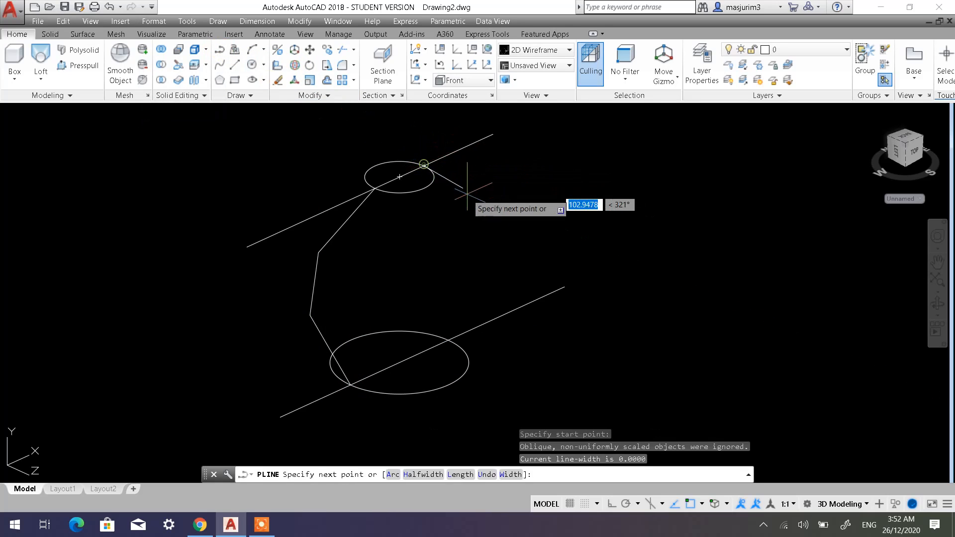
left_click(485, 206)
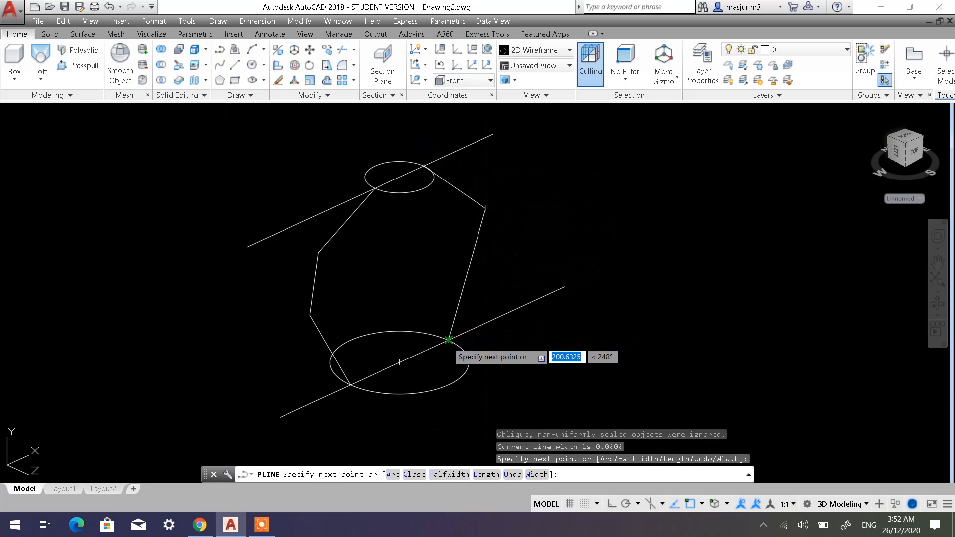
left_click(448, 339)
key("Escape")
key("Escape")
Check that each side polyline between the circles selects as a single object.
left_click(476, 249)
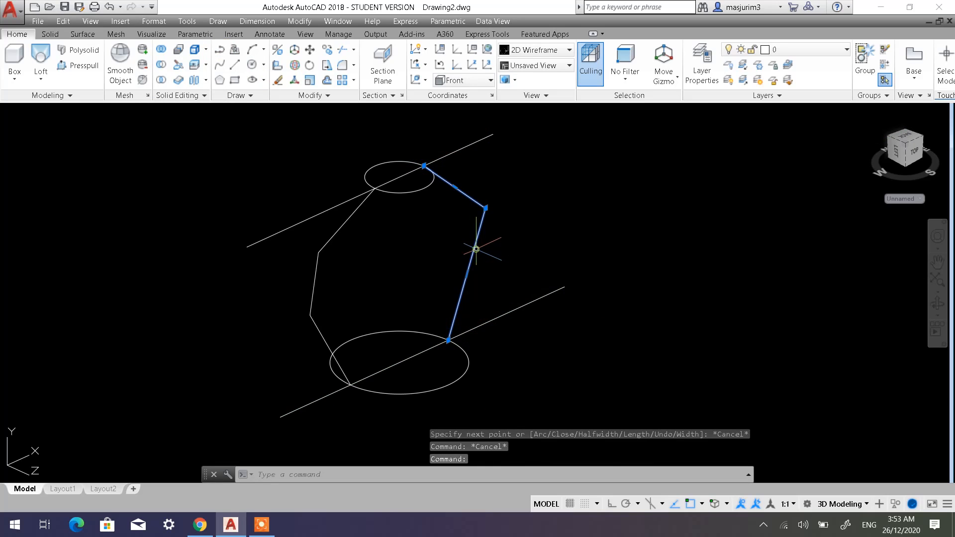
left_click(346, 219)
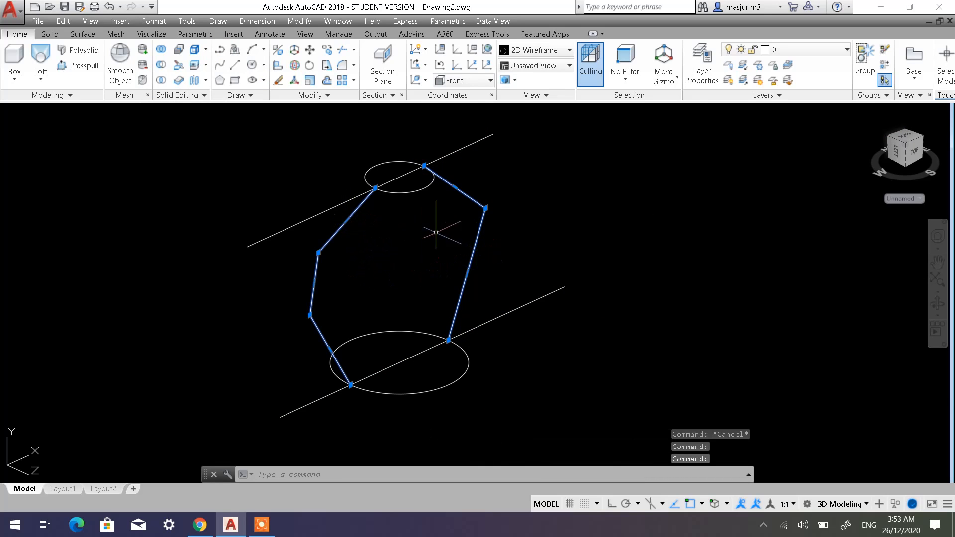
key("Escape")
type("`")
left_click(463, 198)
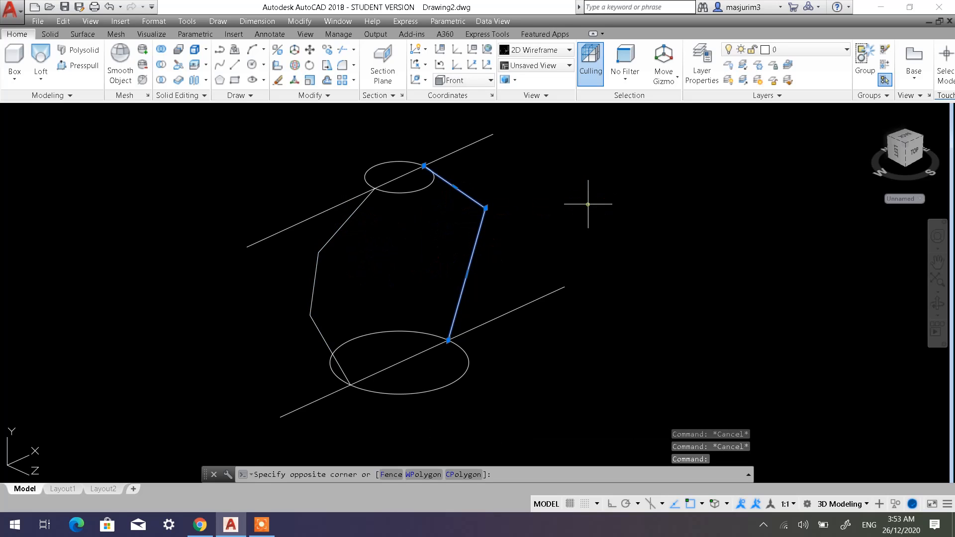
key("Escape")
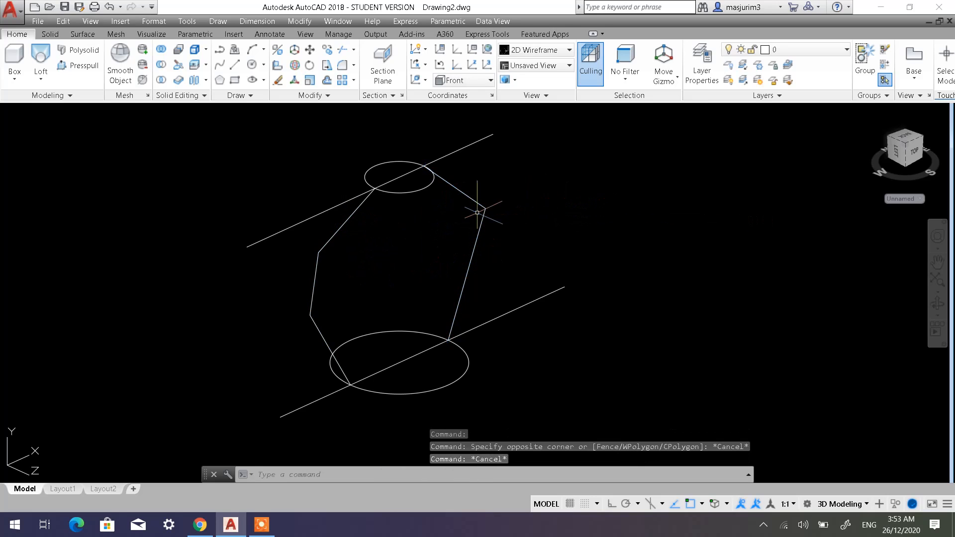
left_click(351, 218)
key("Escape")
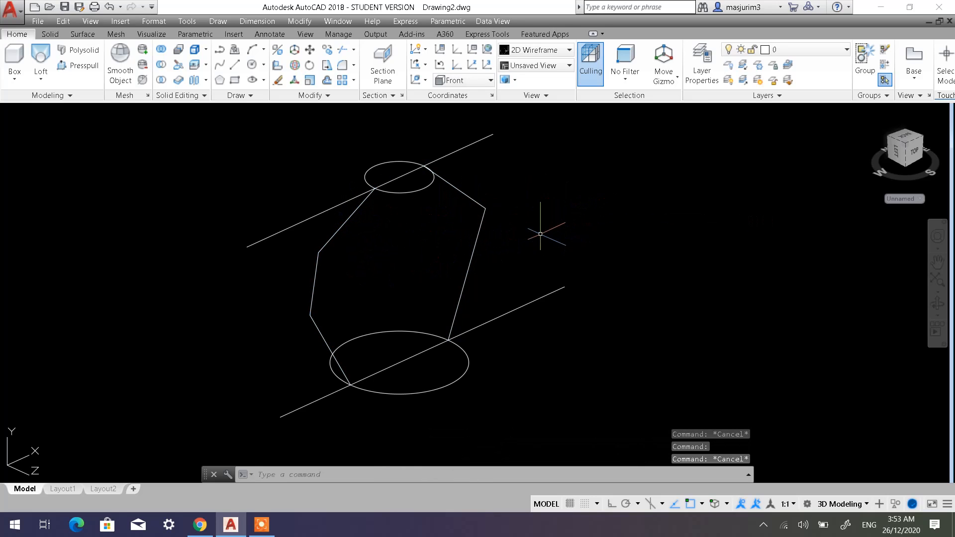
Erase the four construction lines through the two circle centers, keeping the circles and side polylines.
scroll(496, 250, "down", 2)
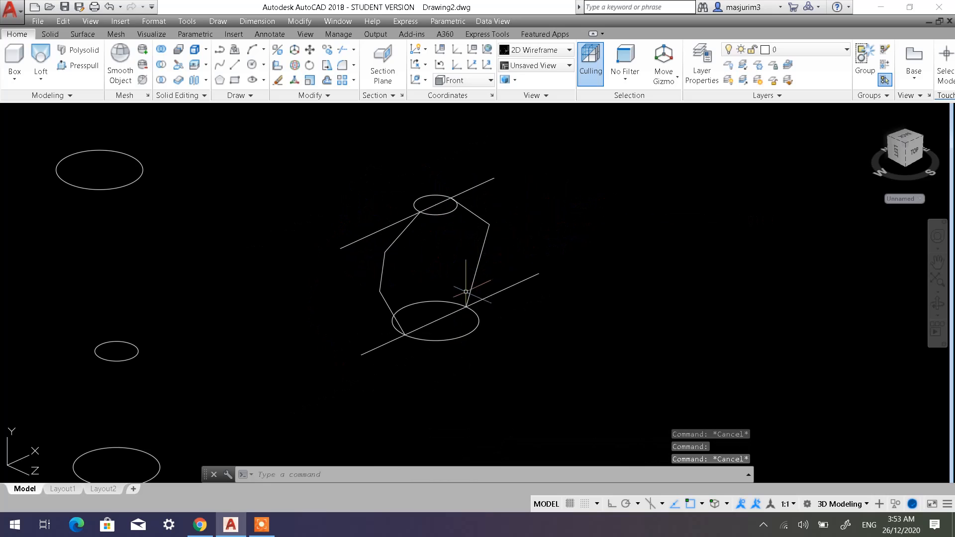
left_click(450, 327)
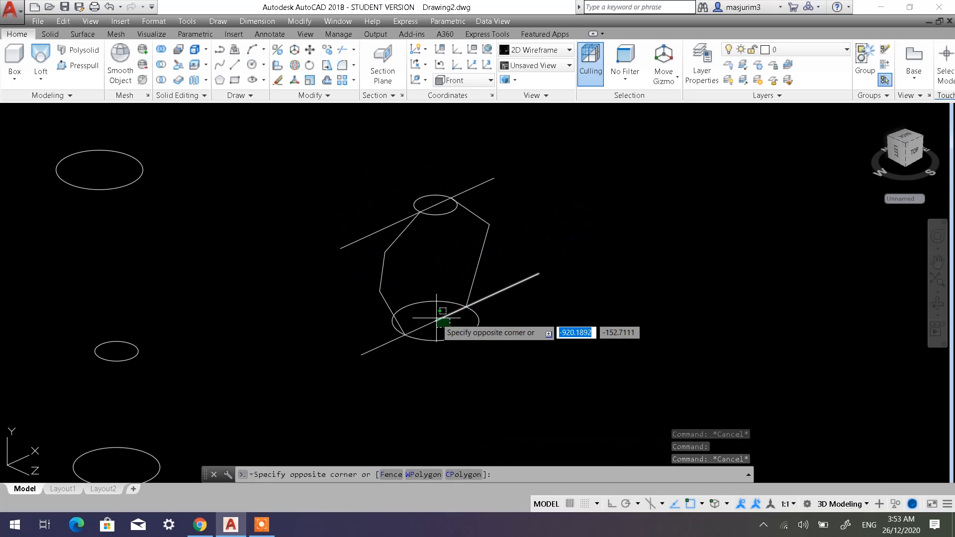
left_click(518, 272)
left_click(507, 194)
left_click(373, 245)
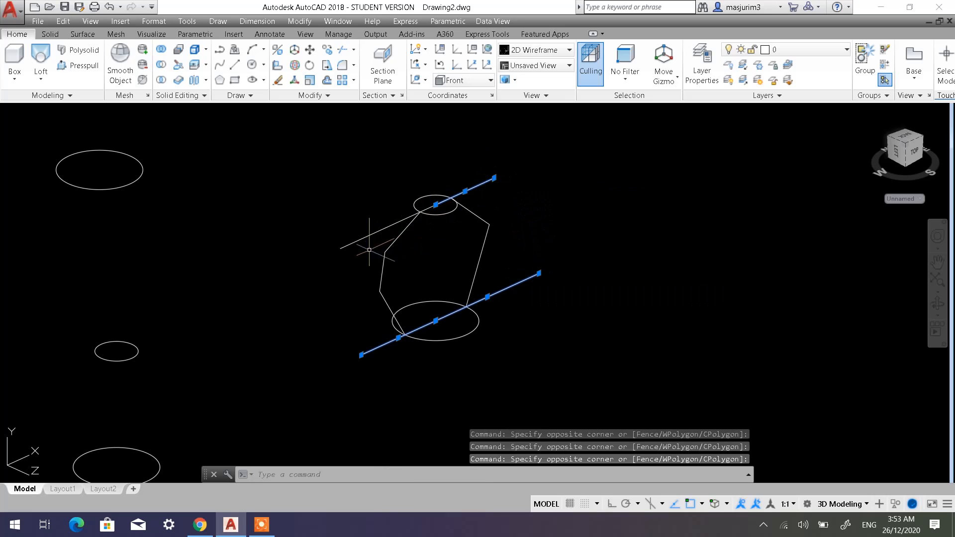
left_click(341, 245)
left_click(506, 237)
key("Delete")
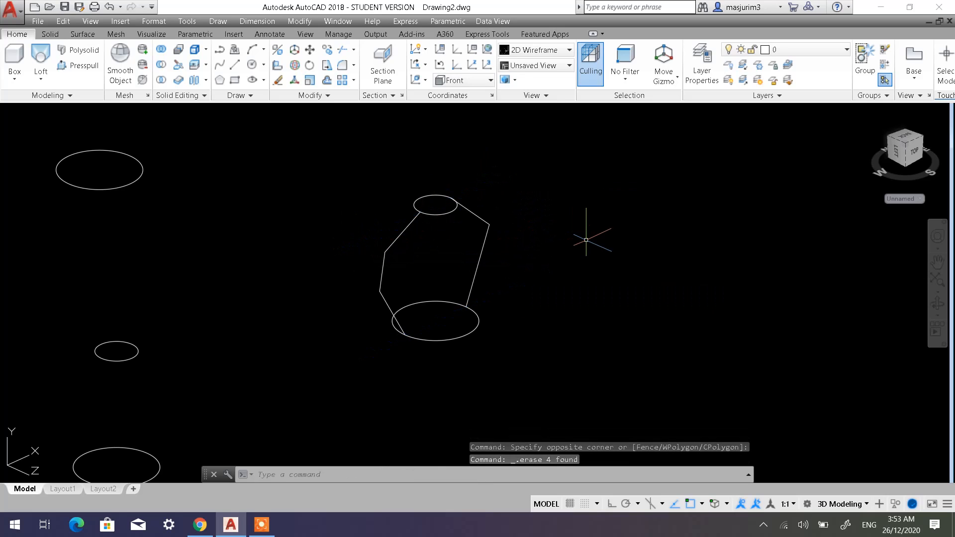
Copy both circles and both side polylines once, about 1676 units away at 321°.
left_click(333, 51)
left_click(351, 188)
key("Return")
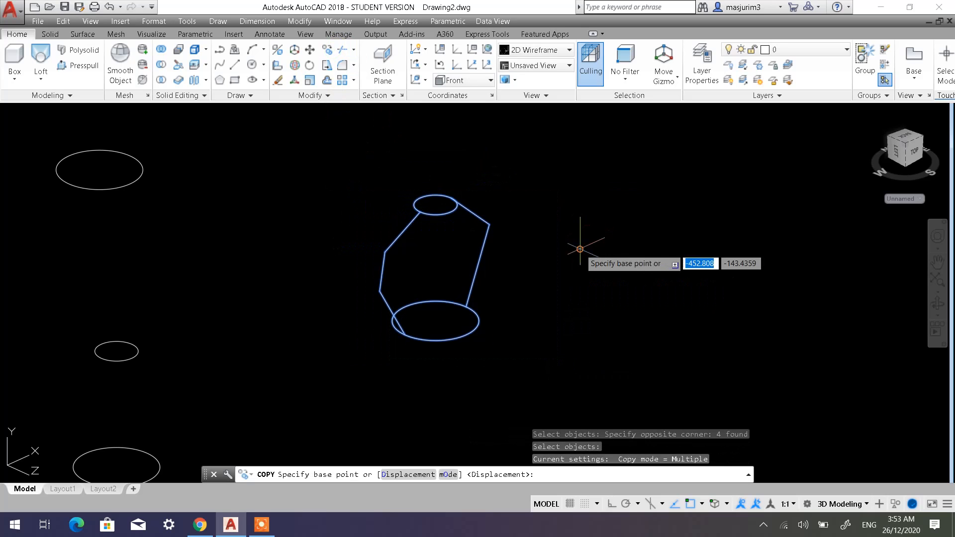
left_click(432, 155)
left_click(831, 375)
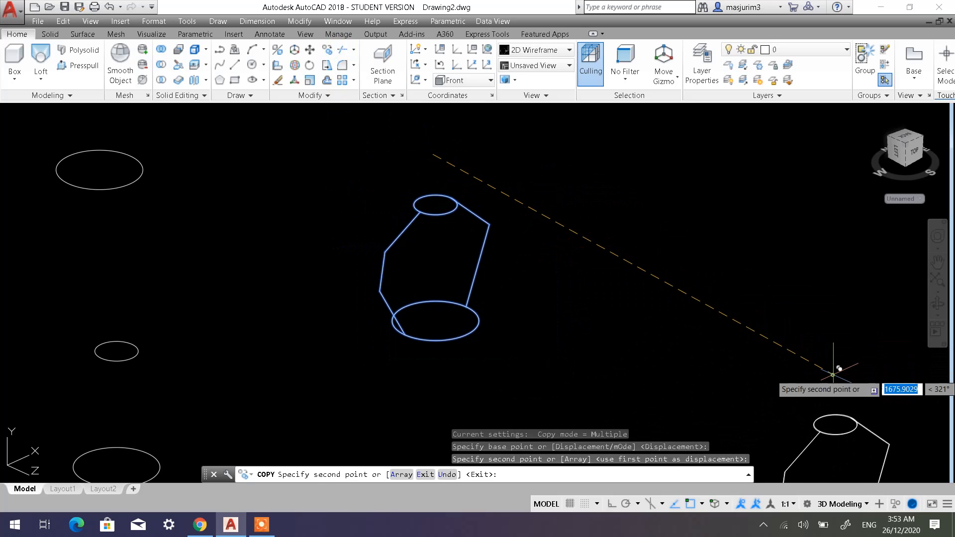
key("Escape")
key("Escape")
key("Escape")
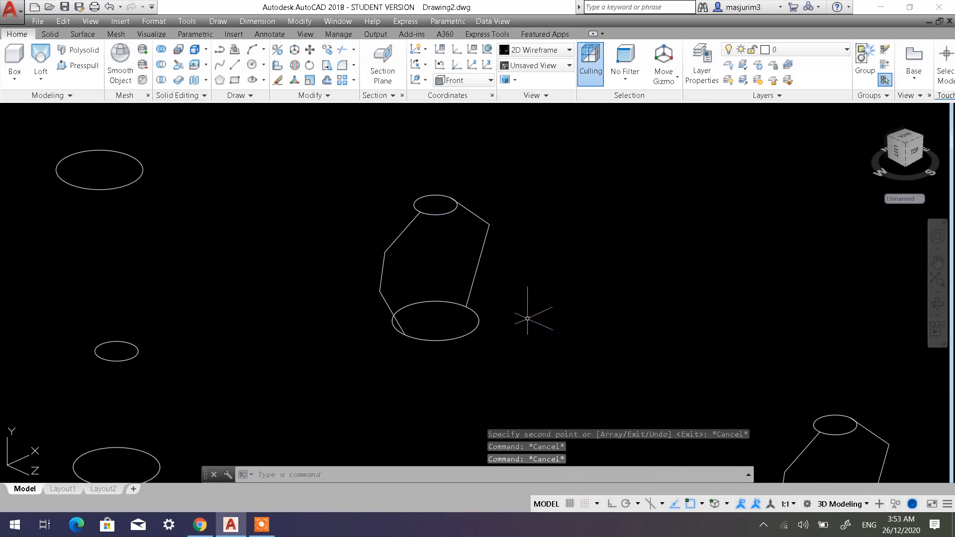
Turn Ortho mode on with the original circles and side polylines in view.
scroll(466, 282, "up", 2)
middle_click_drag(497, 266, 514, 309)
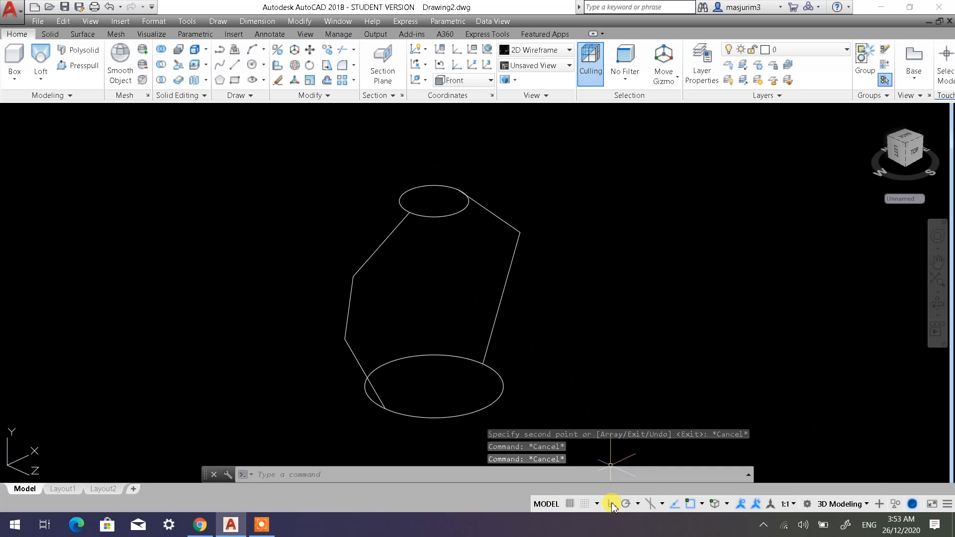
left_click(611, 504)
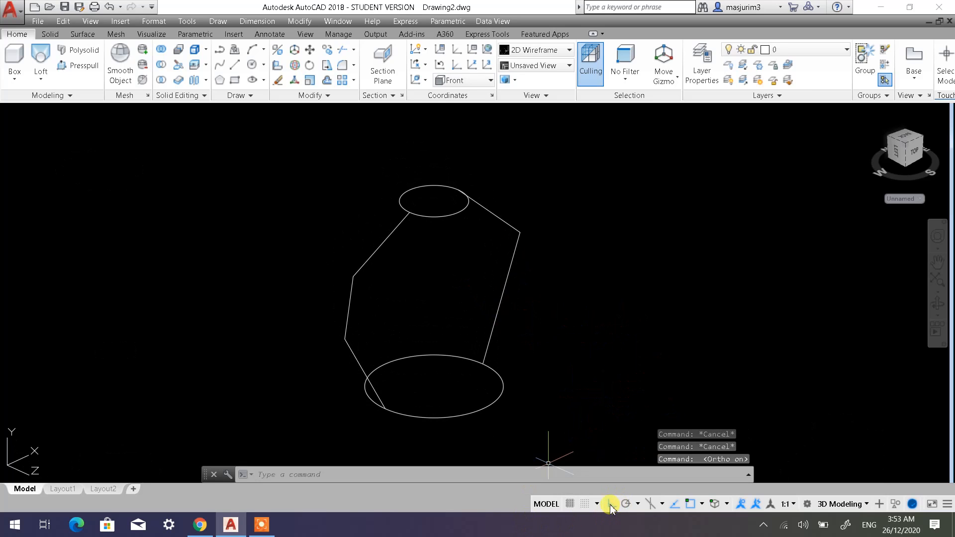
middle_click_drag(532, 304, 463, 274)
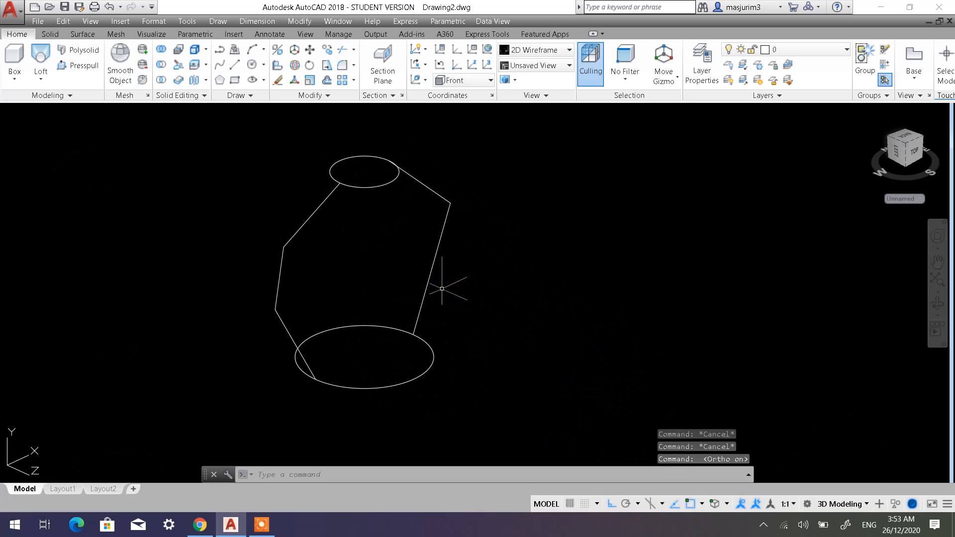
left_click(41, 78)
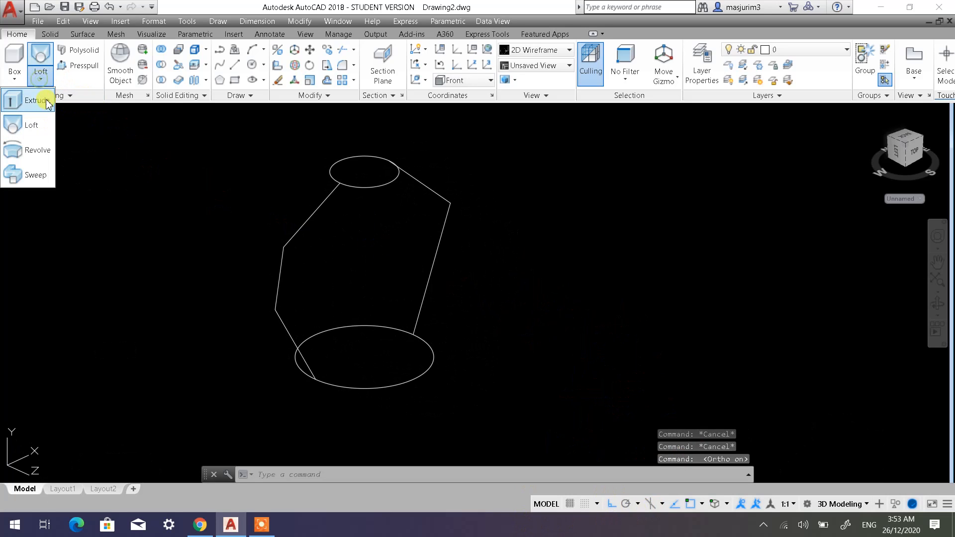
left_click(34, 129)
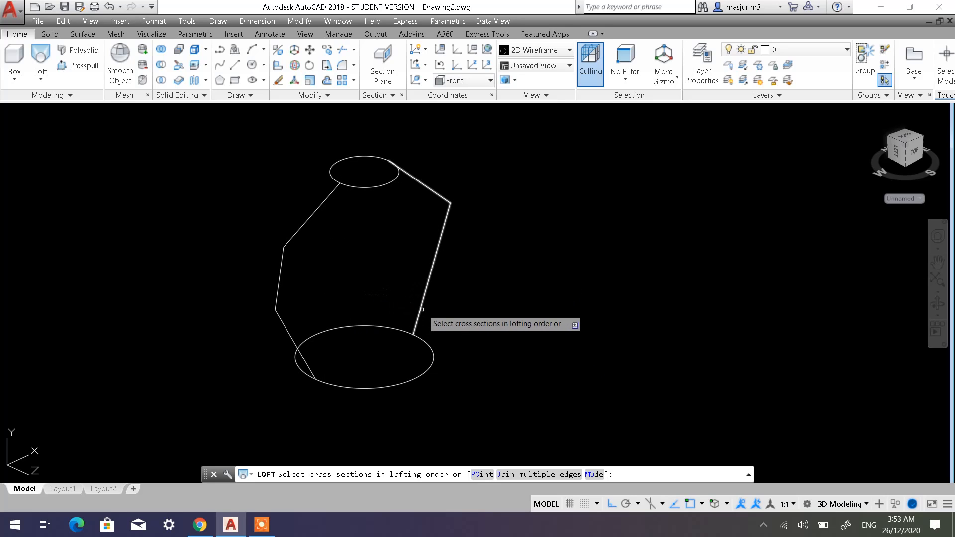
left_click(422, 341)
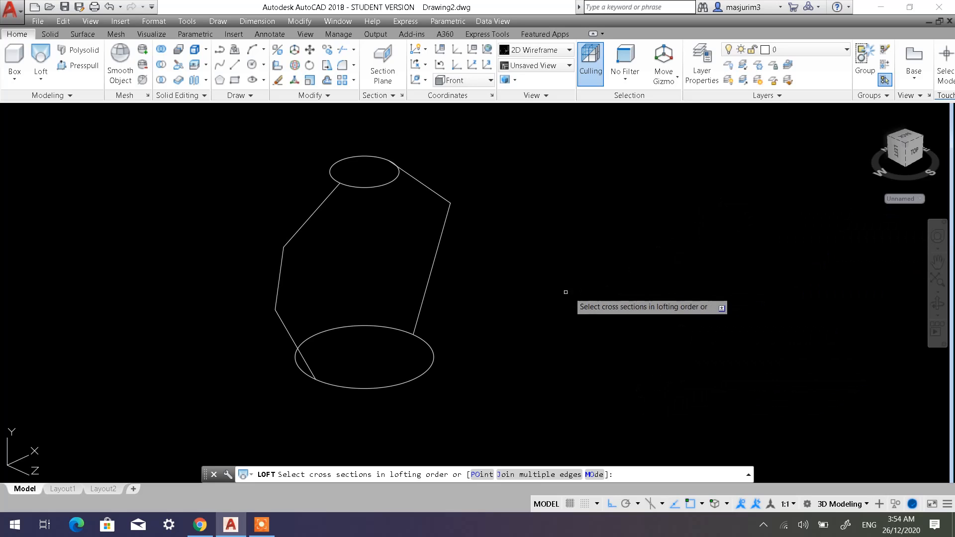
key("Escape")
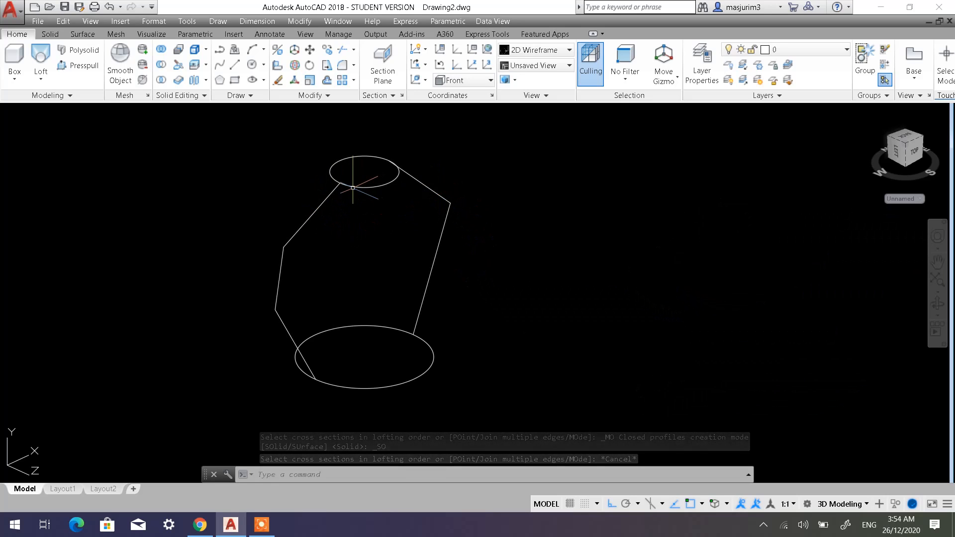
Examine where the negative-X side polyline meets the upper circle, checking its endpoint against the circle's quadrant.
scroll(350, 184, "up", 6)
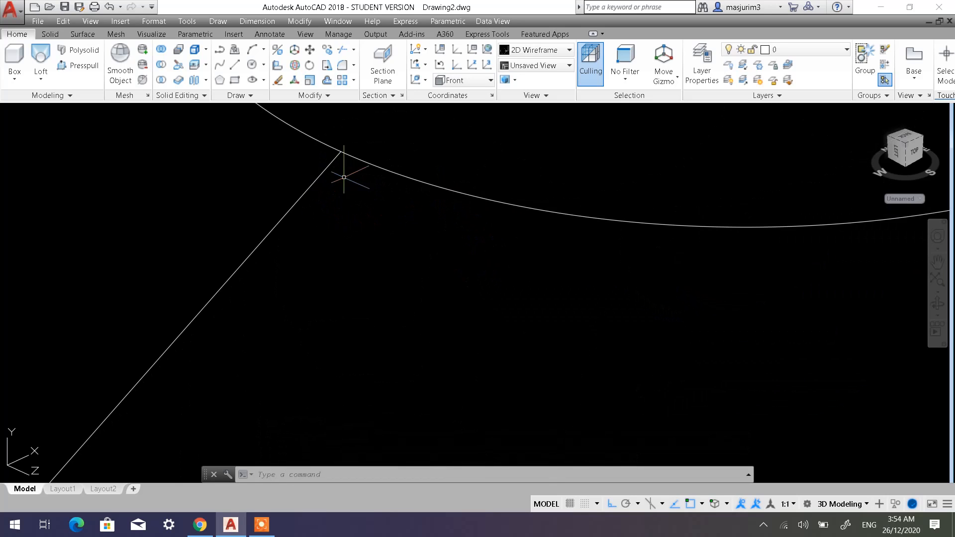
scroll(348, 144, "up", 3)
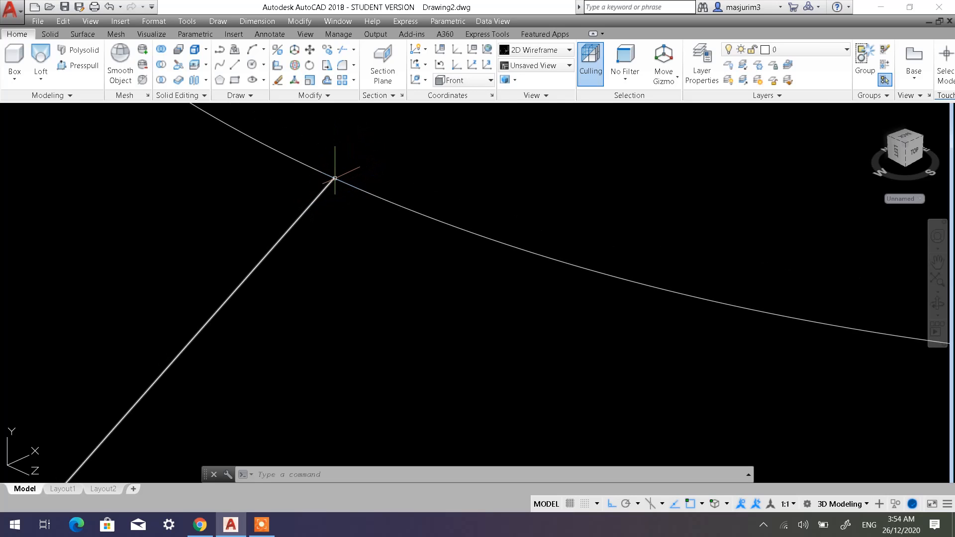
left_click(362, 190)
scroll(454, 305, "down", 5)
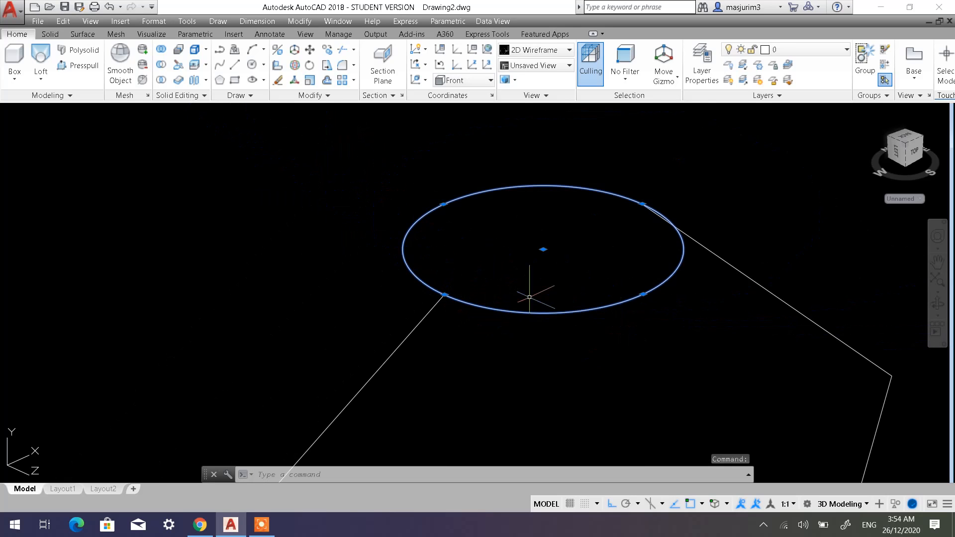
middle_click_drag(509, 311, 452, 254)
scroll(452, 257, "down", 4)
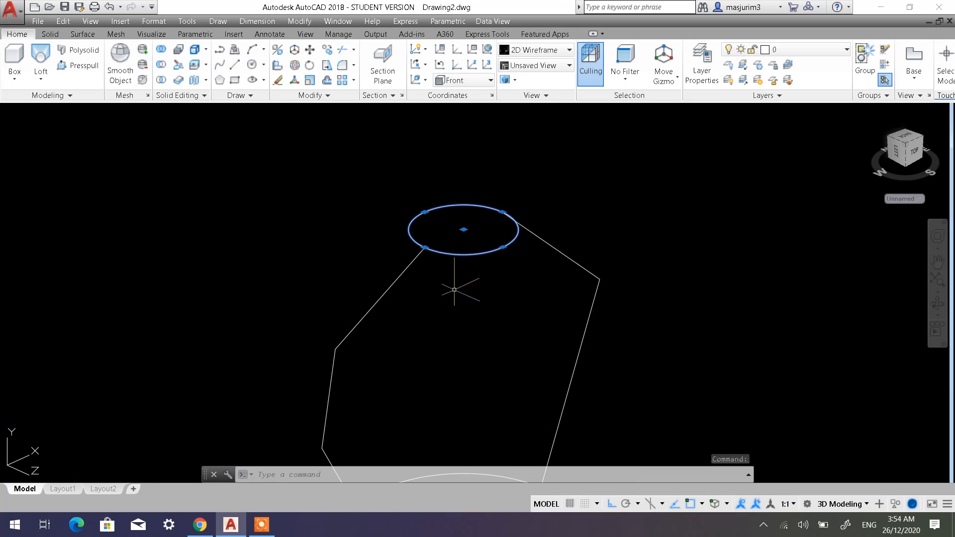
middle_click_drag(464, 288, 425, 232)
key("Escape")
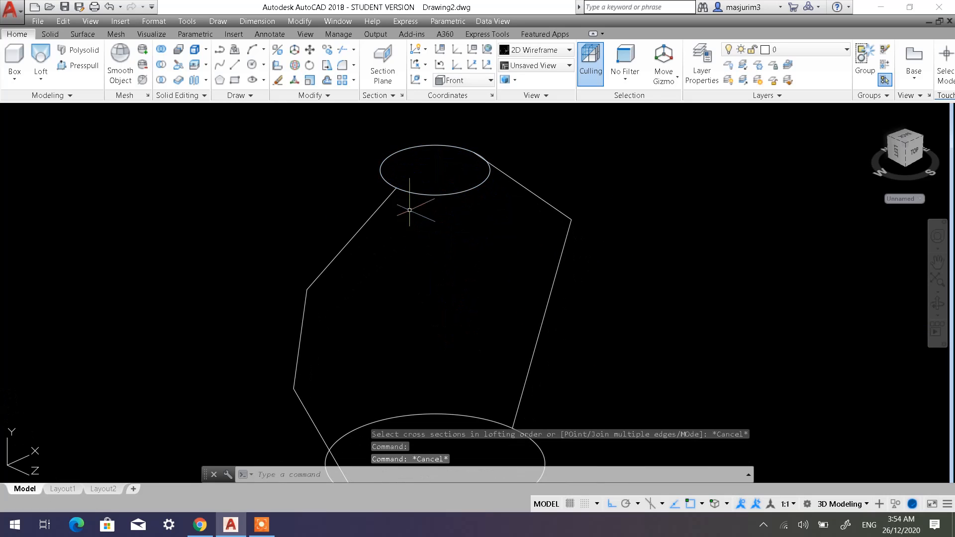
Apply Spline Fit to the three-segment side polyline between the two circles.
scroll(448, 246, "down", 2)
middle_click_drag(448, 245, 427, 222)
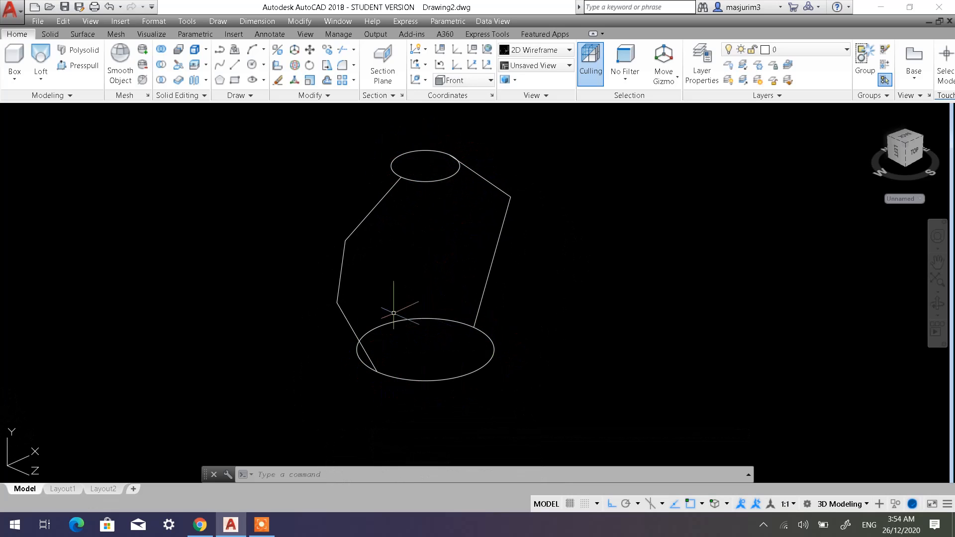
middle_click_drag(437, 271, 431, 295)
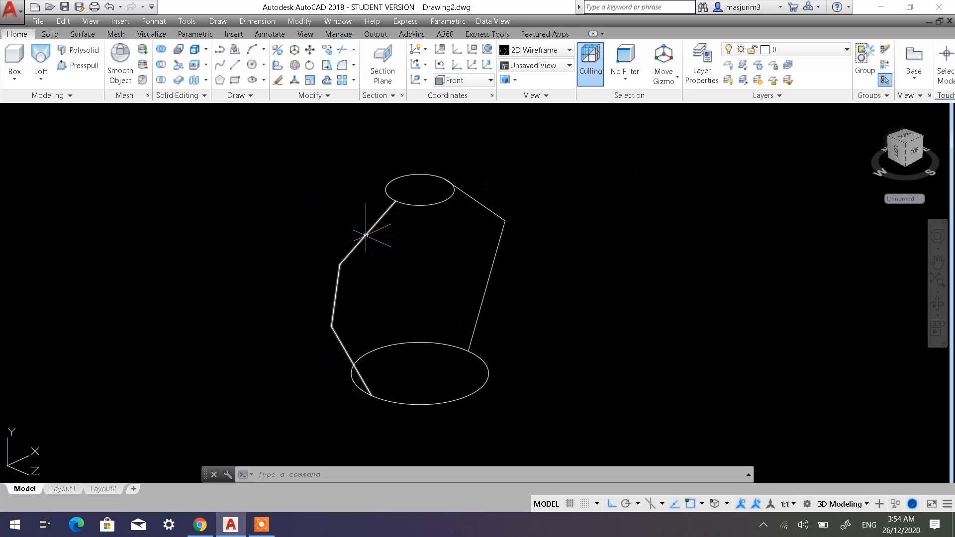
mouse_move(366, 233)
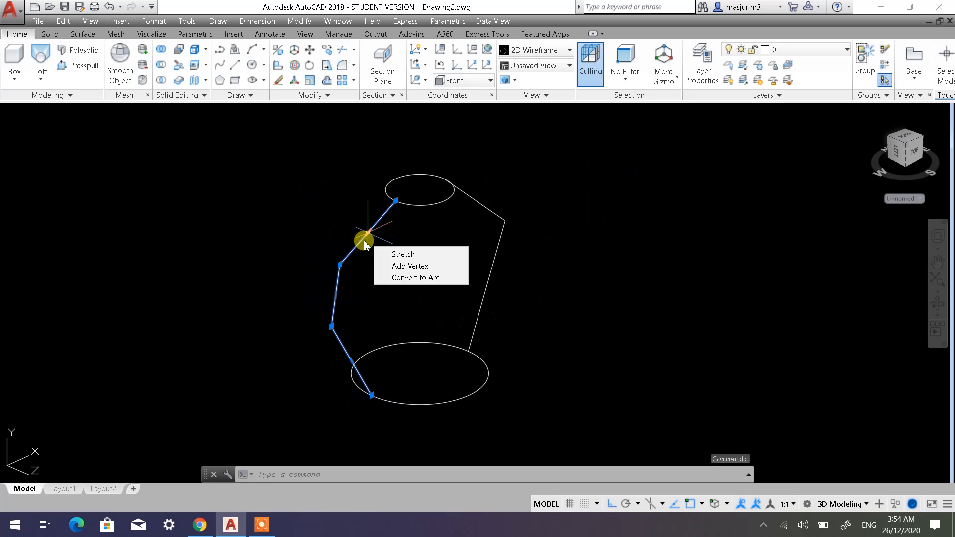
right_click(362, 241)
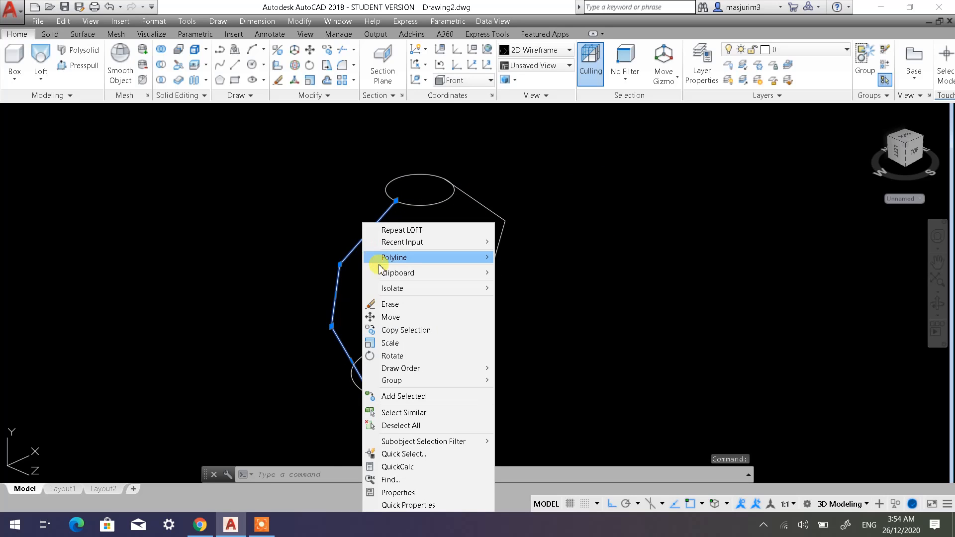
mouse_move(441, 256)
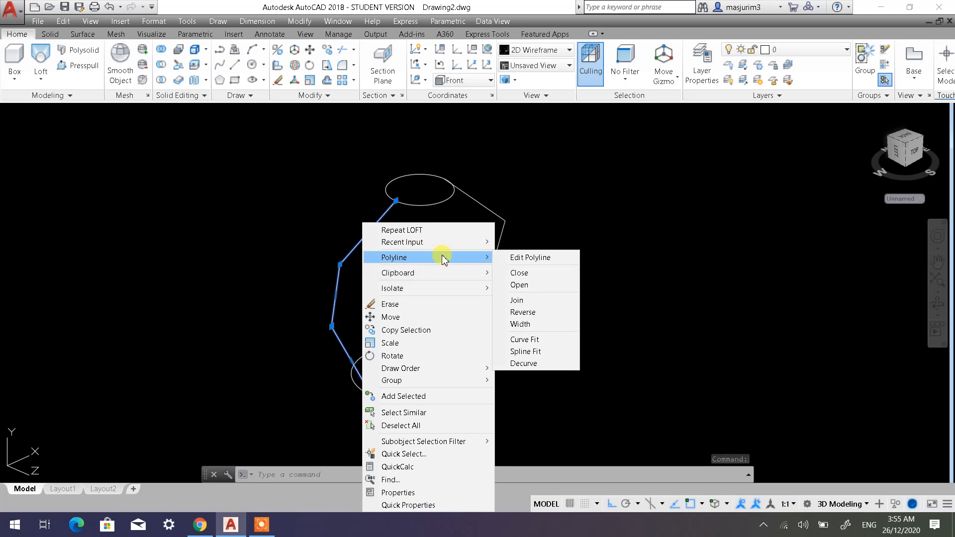
left_click(533, 357)
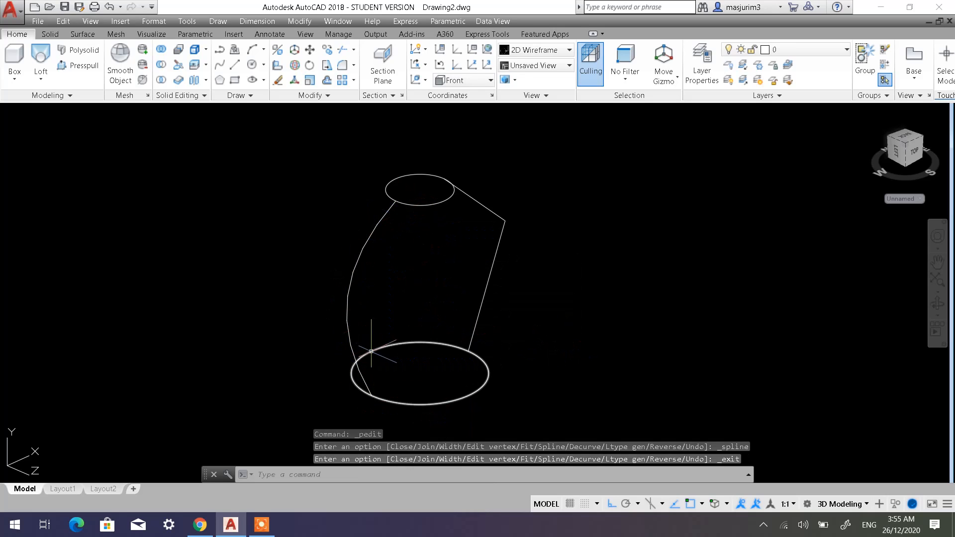
Apply Spline Fit to the two-segment side polyline on the opposite side of the circles.
left_click(505, 221)
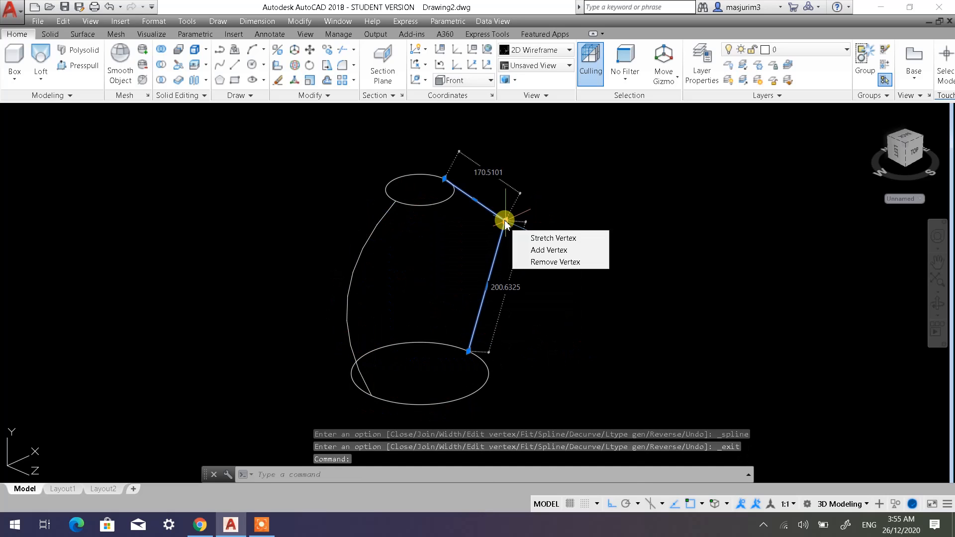
right_click(505, 222)
mouse_move(537, 257)
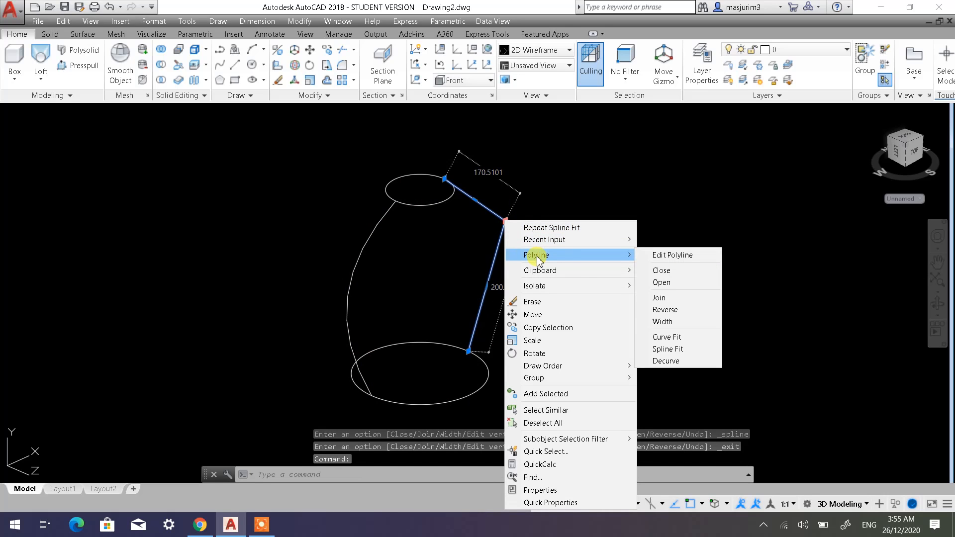
left_click(675, 350)
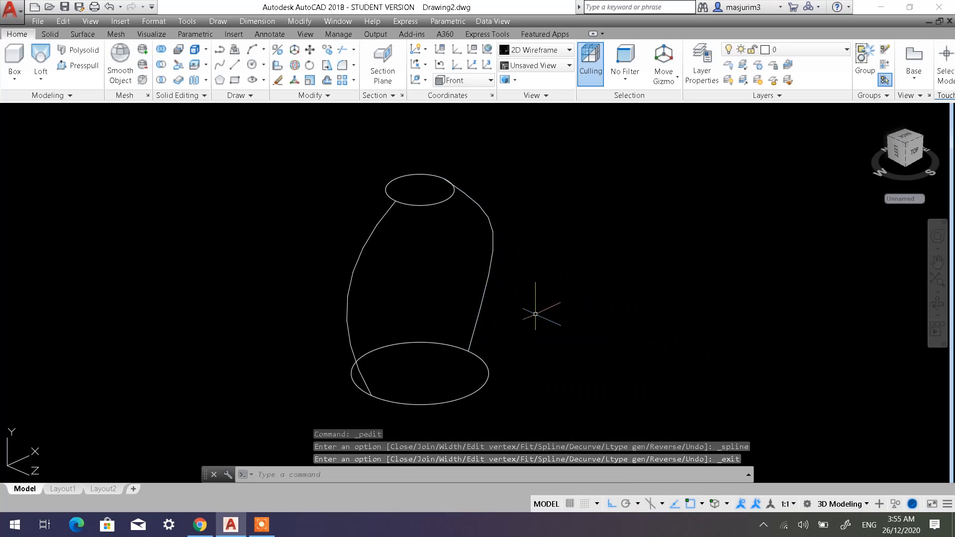
Loft a solid from the lower circle to the upper circle with the Guides option, using only the curve from the three-segment polyline.
middle_click_drag(535, 314, 527, 280, "shift")
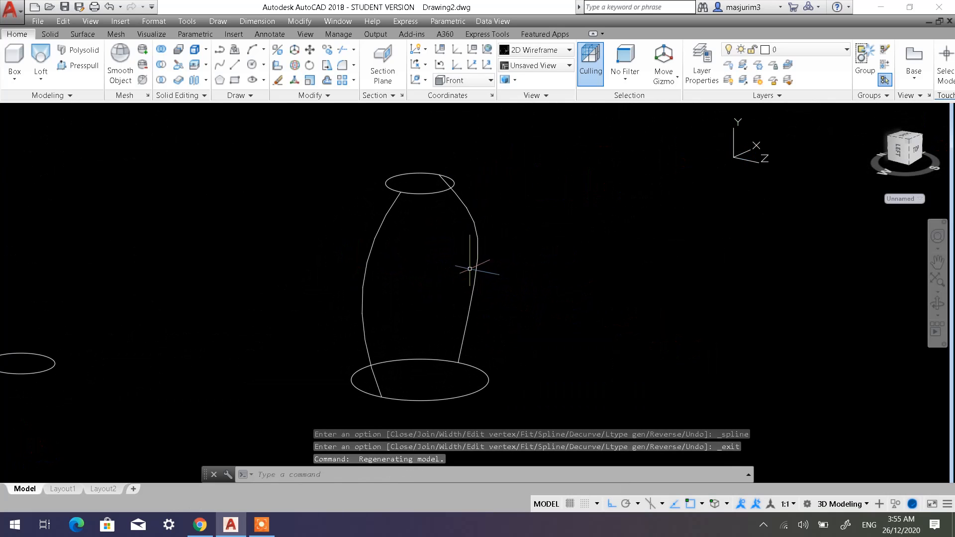
middle_click_drag(470, 269, 419, 279, "shift")
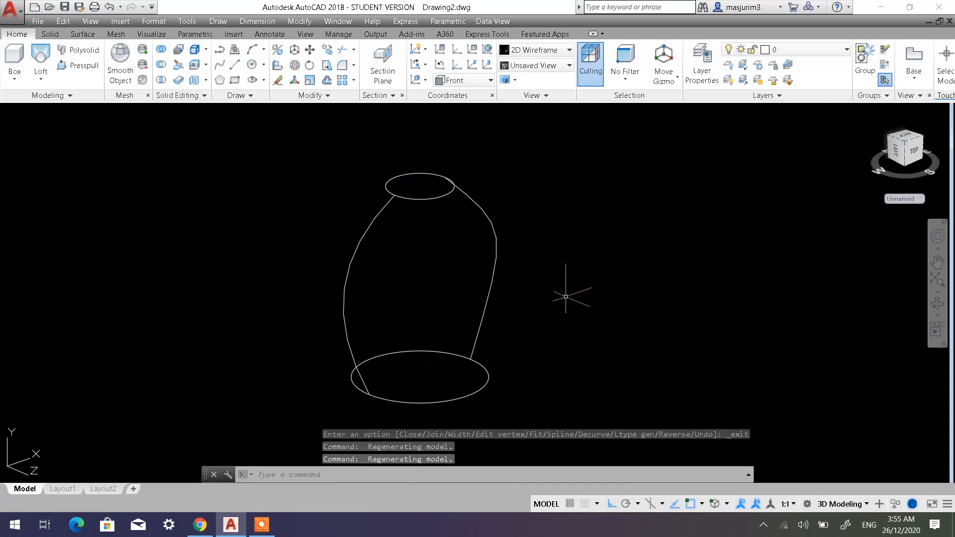
mouse_move(447, 277)
middle_mouse_down("shift")
mouse_move(347, 269)
mouse_move(356, 282)
mouse_move(330, 249)
middle_mouse_up("shift")
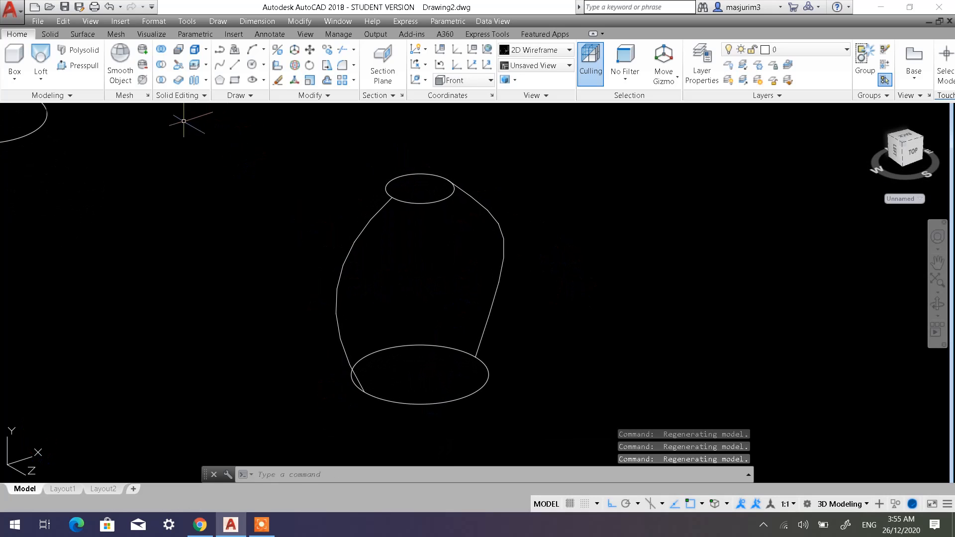
left_click(42, 58)
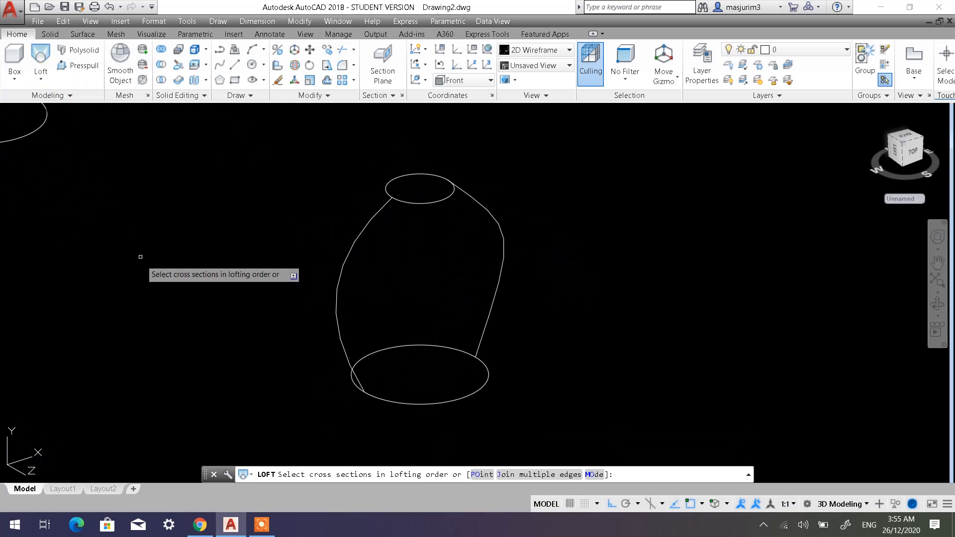
left_click(431, 404)
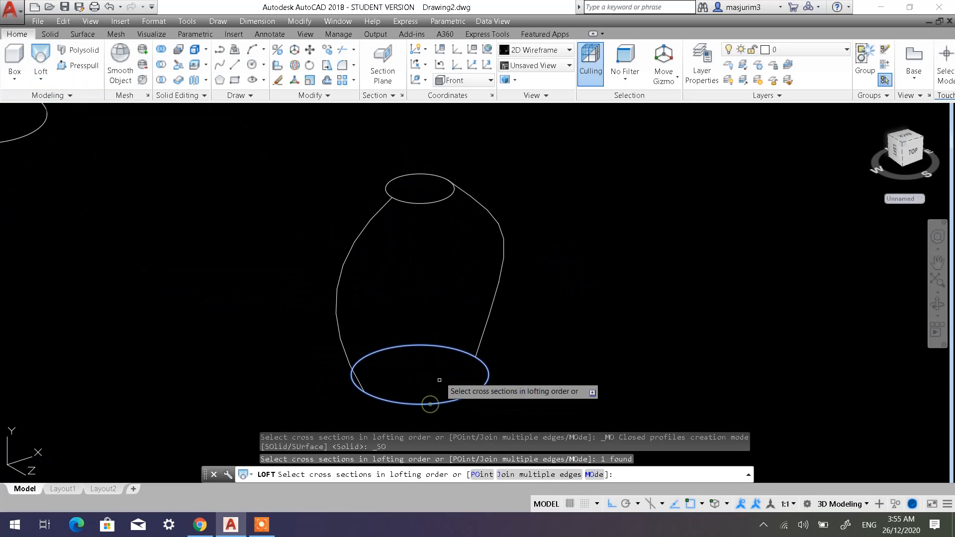
left_click(424, 203)
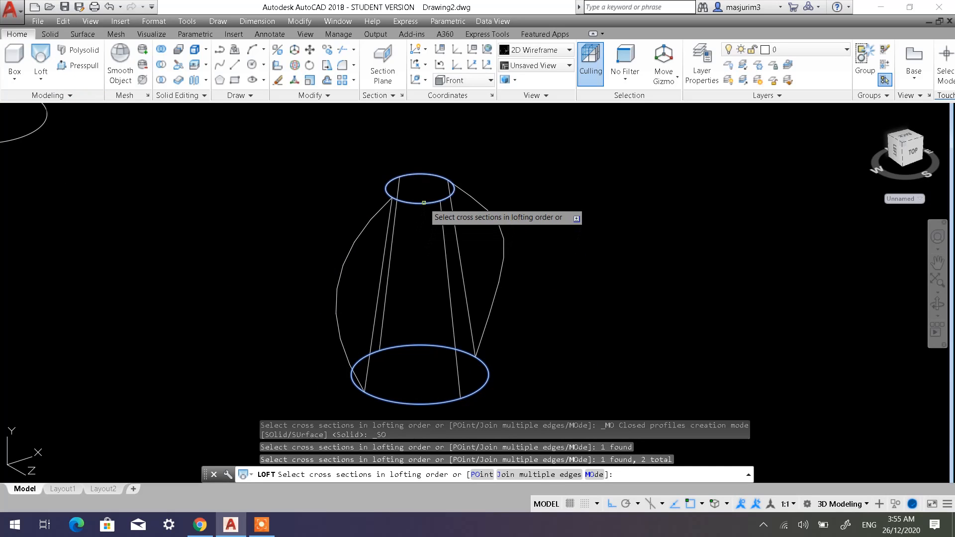
right_click(513, 276)
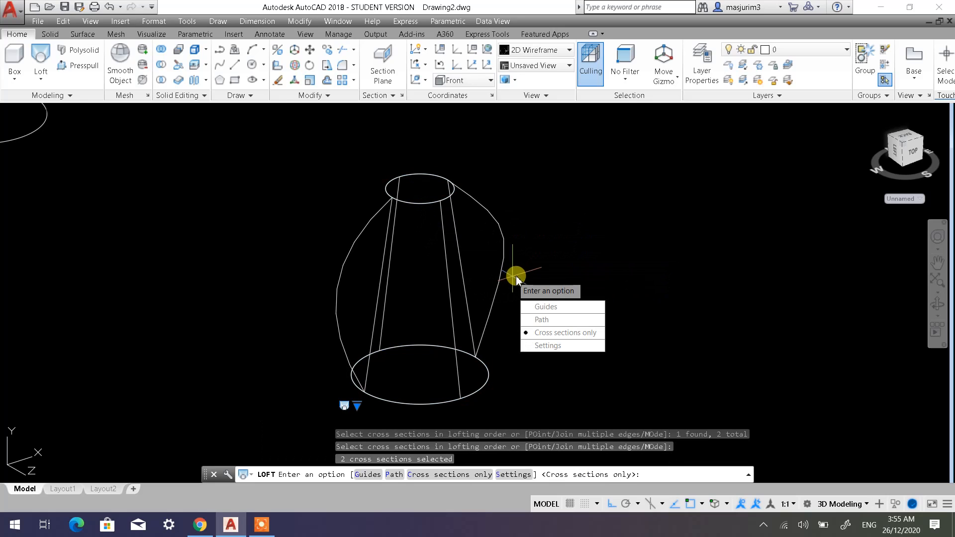
left_click(542, 308)
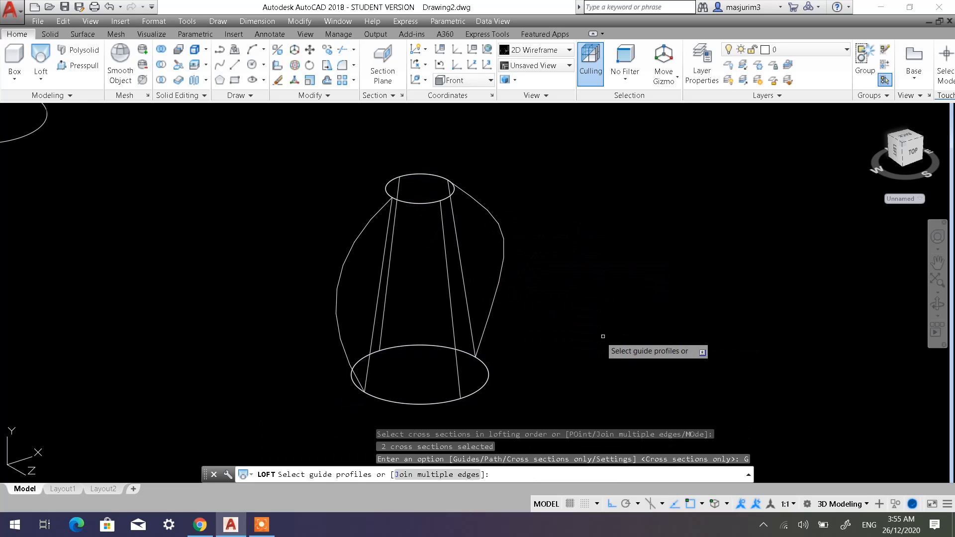
left_click(357, 240)
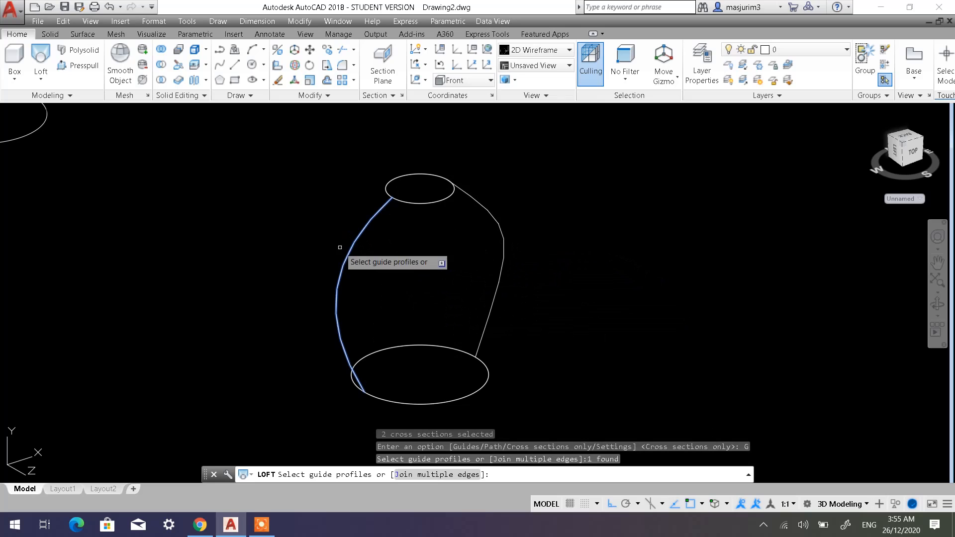
key("Return")
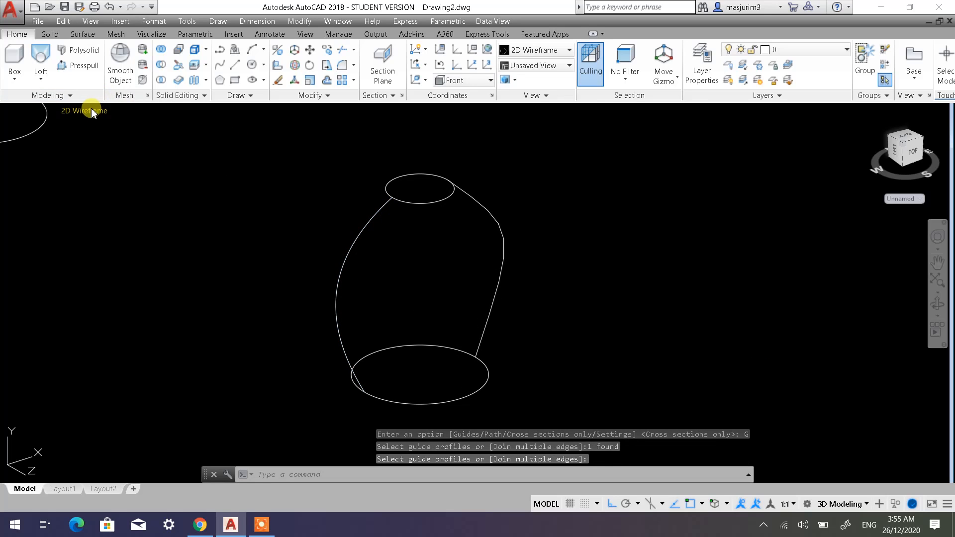
Display the model in the Shaded with edges visual style and examine the single-guide loft from several angles.
left_click(92, 111)
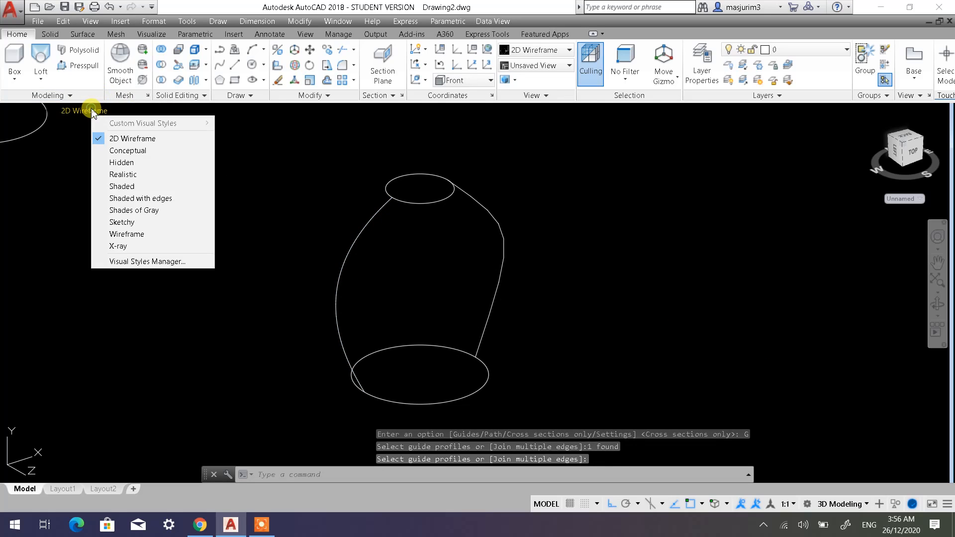
left_click(140, 199)
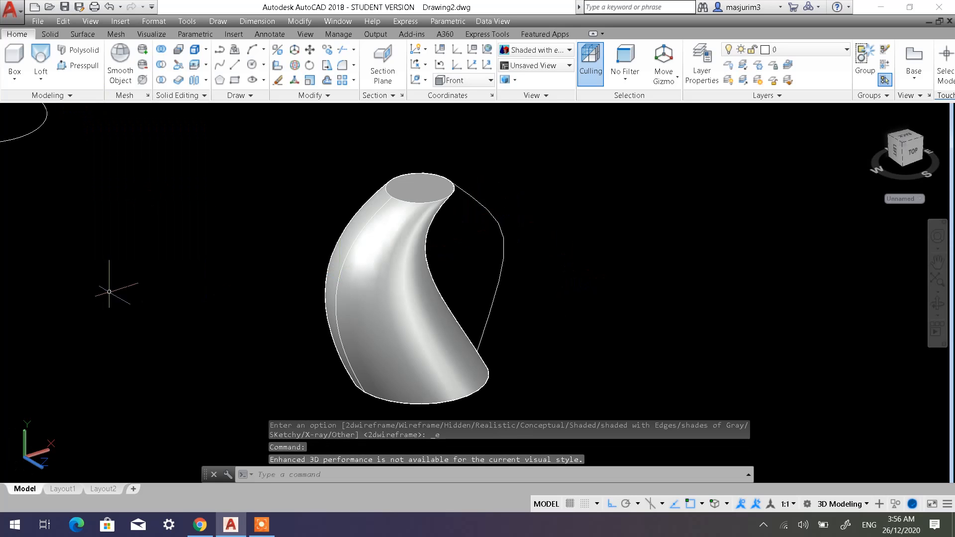
middle_click_drag(381, 317, 281, 277, "shift")
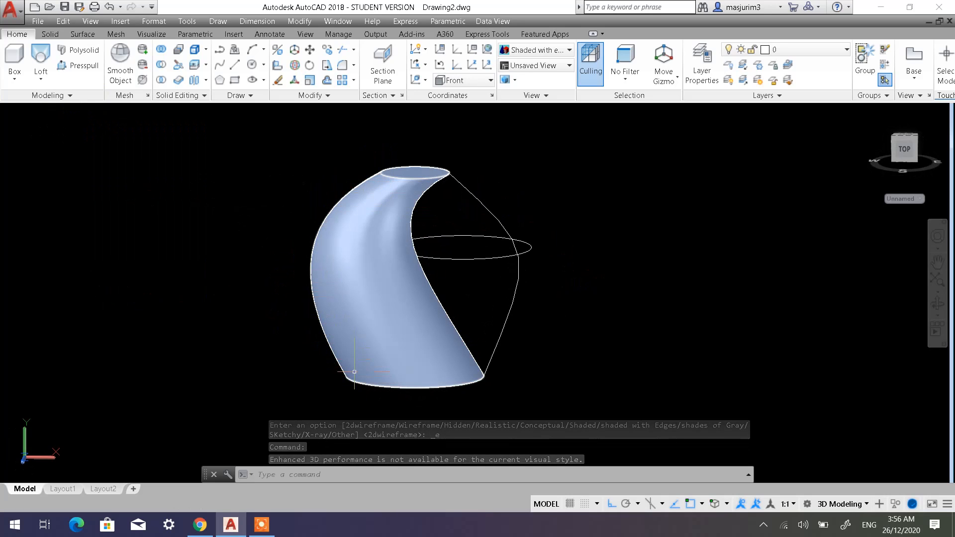
middle_click_drag(332, 253, 423, 280, "shift")
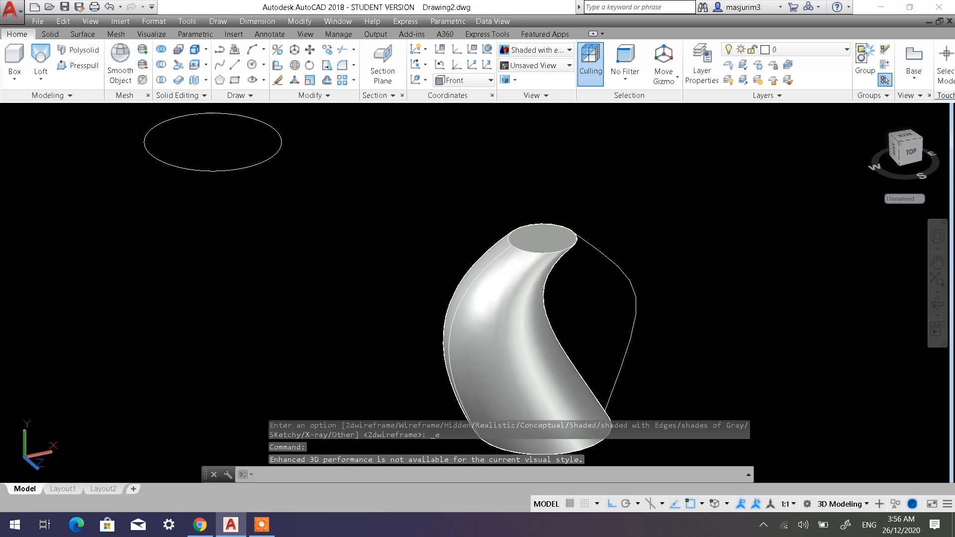
scroll(534, 287, "down", 4)
middle_click_drag(576, 328, 469, 255)
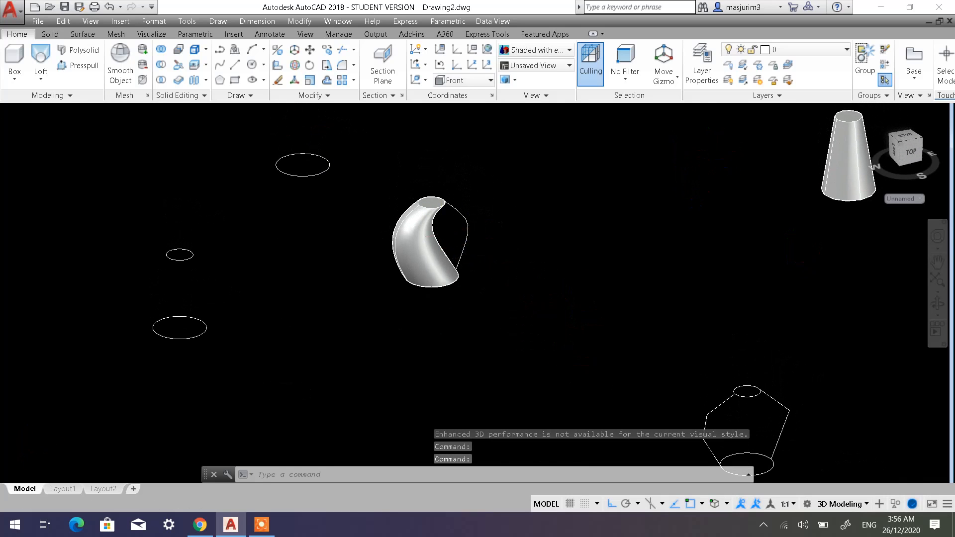
scroll(441, 232, "up", 3)
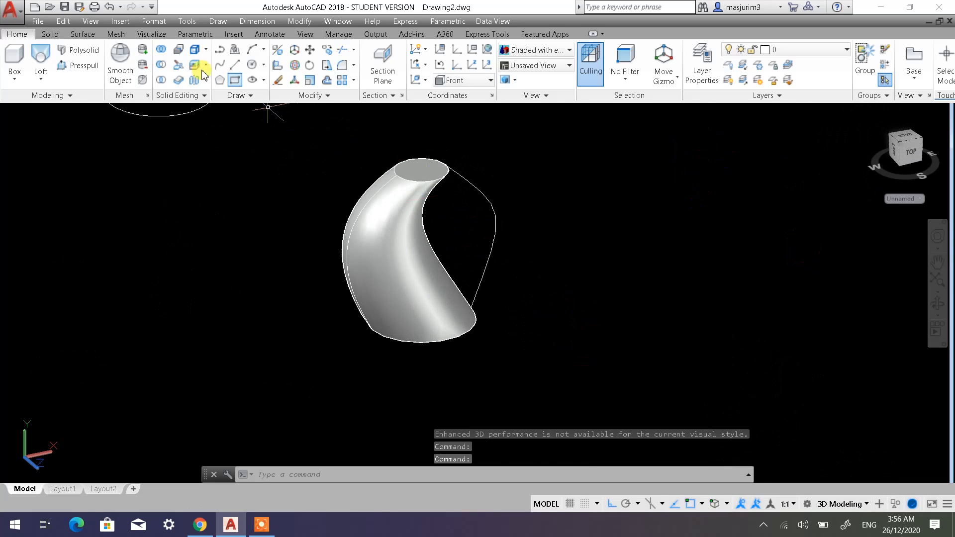
Undo the shaded visual style and the single-guide loft, keeping both side curves spline-fitted.
left_click(108, 7)
left_click(108, 7)
left_click(109, 7)
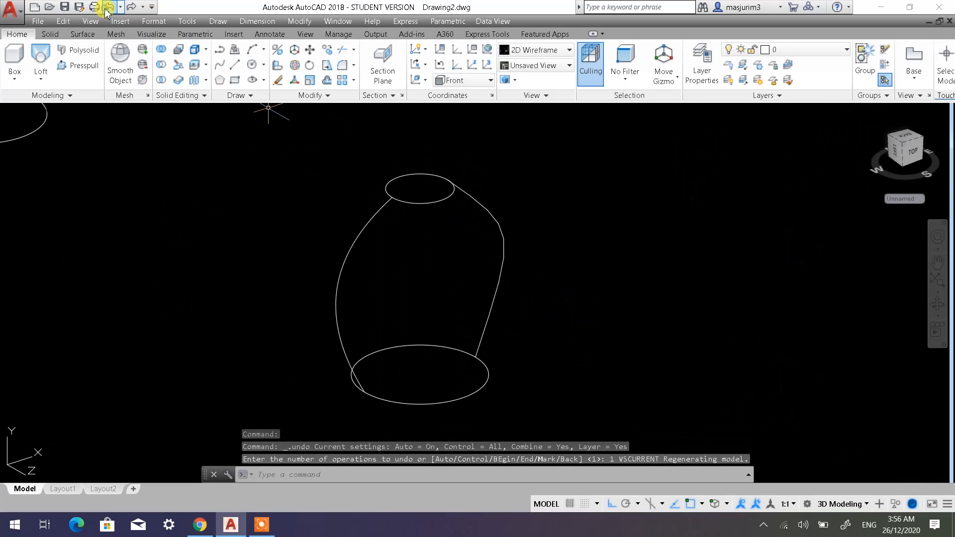
left_click(107, 8)
left_click(107, 7)
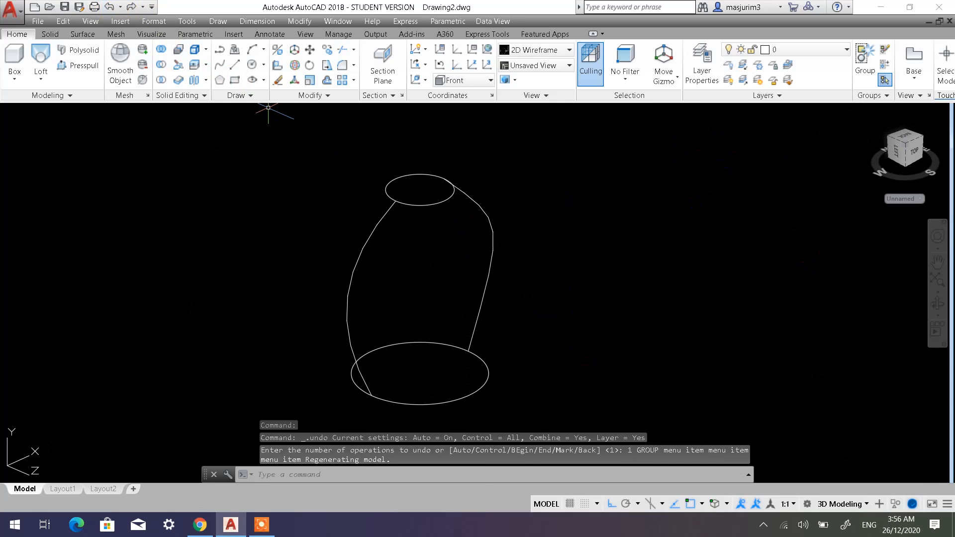
left_click(507, 243)
middle_click_drag(507, 244, 516, 219, "shift")
key("Escape")
key("Escape")
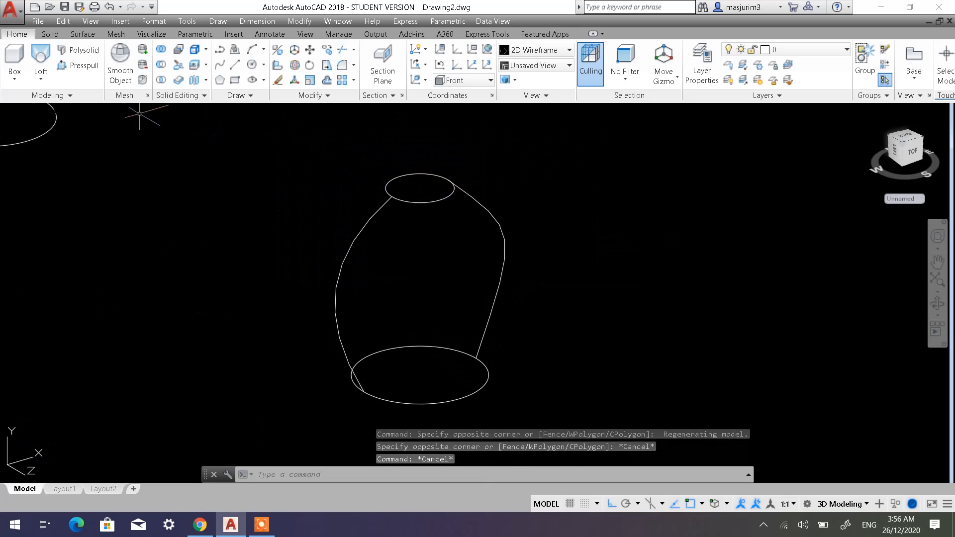
Switch the visual style to Shaded with edges and return it to 2D Wireframe.
left_click(94, 111)
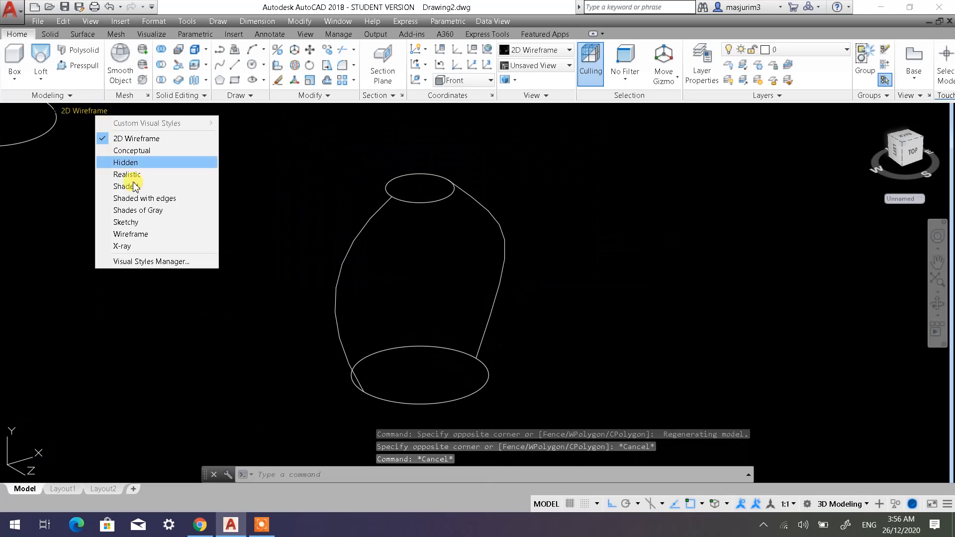
left_click(135, 198)
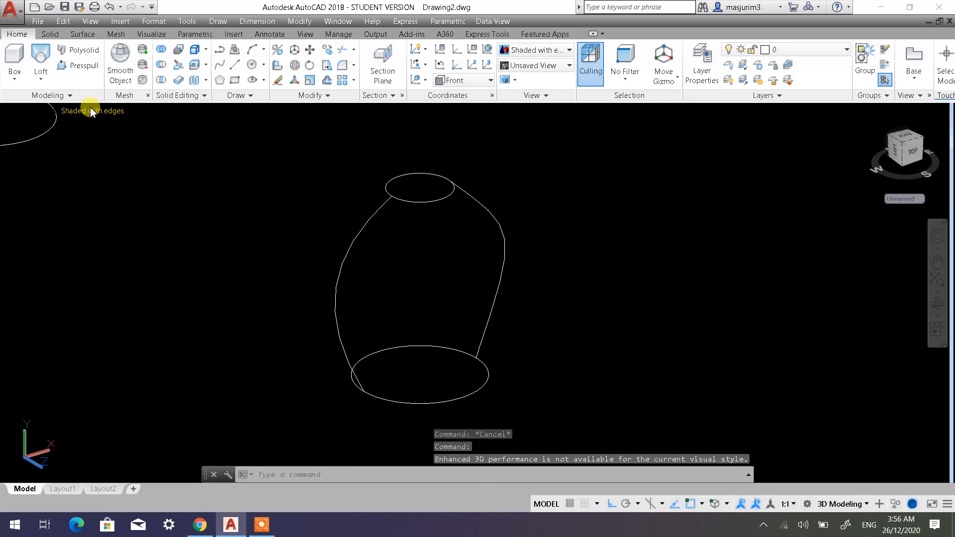
left_click(94, 110)
left_click(91, 114)
key("Escape")
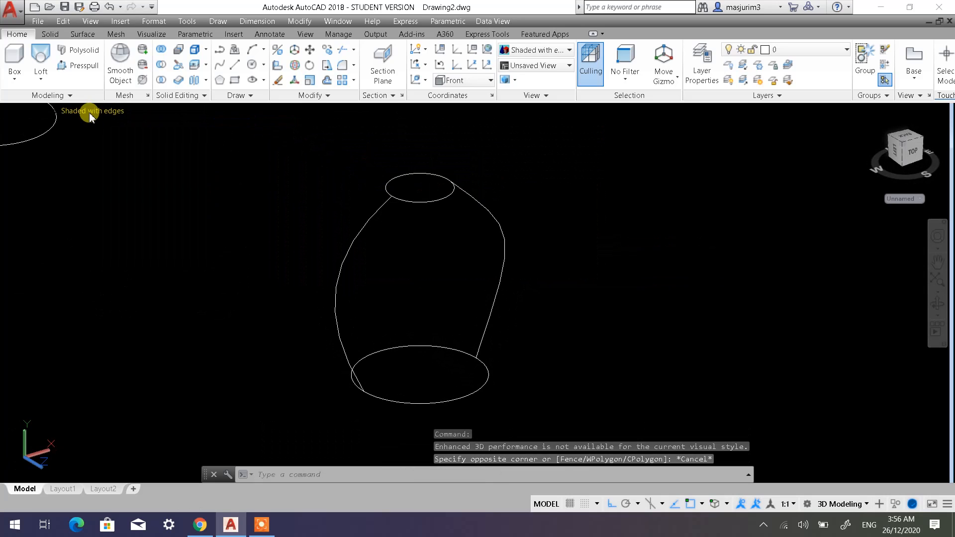
left_click(89, 115)
left_click(120, 135)
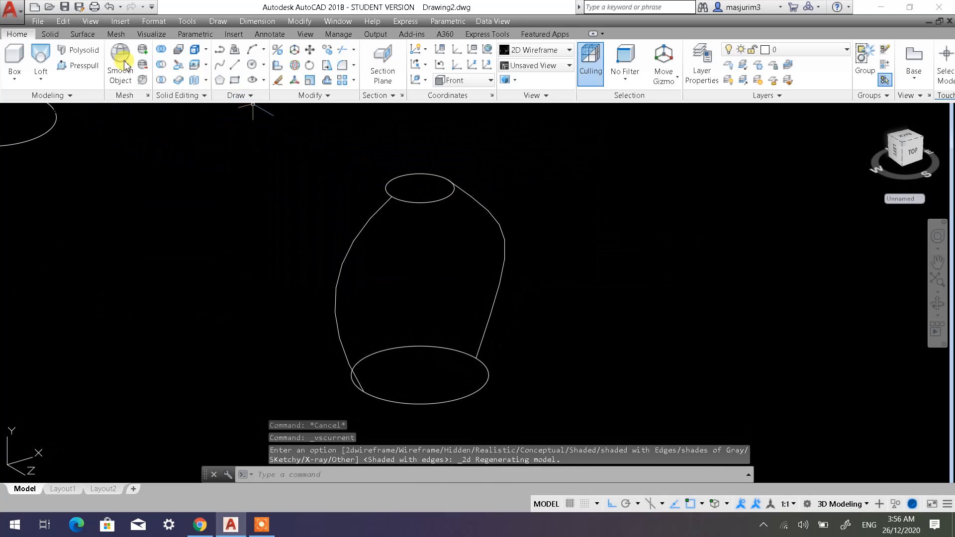
Loft a solid from the lower circle to the upper circle with the Guides option, using both spline-fitted side curves as guides.
left_click(41, 56)
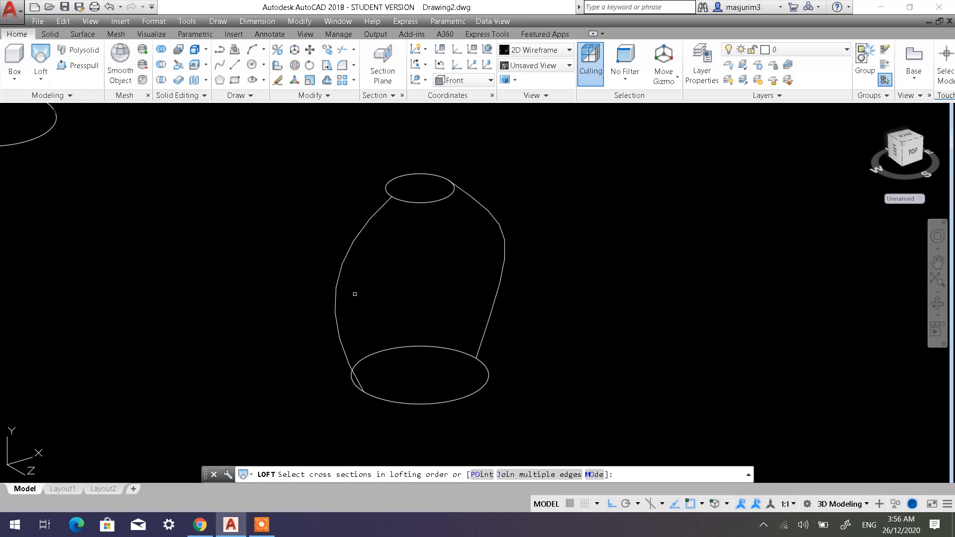
left_click(422, 403)
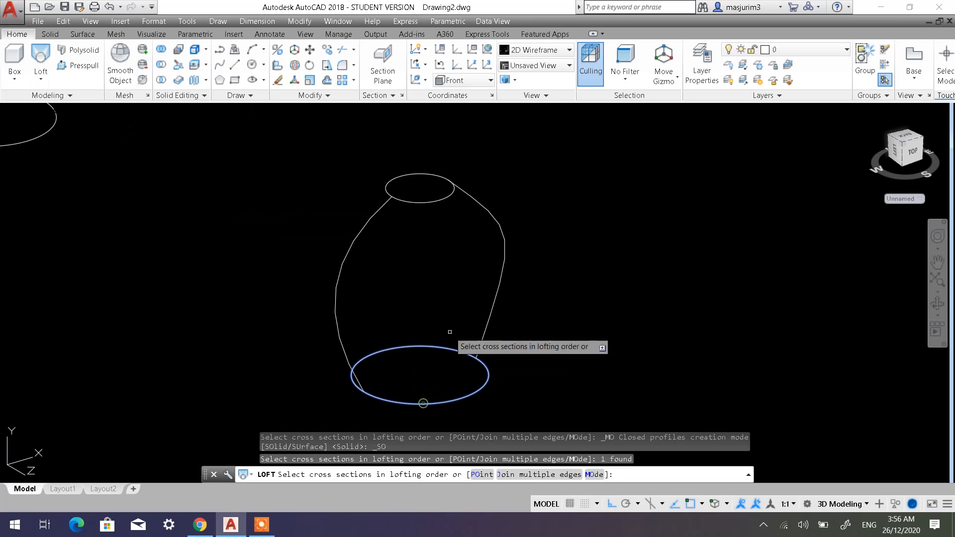
left_click(428, 203)
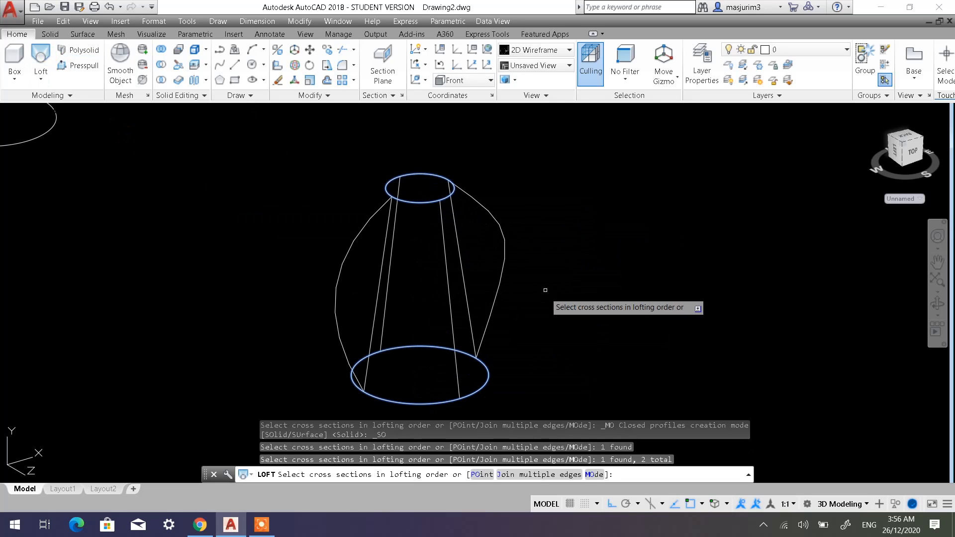
key("Return")
left_click(577, 311)
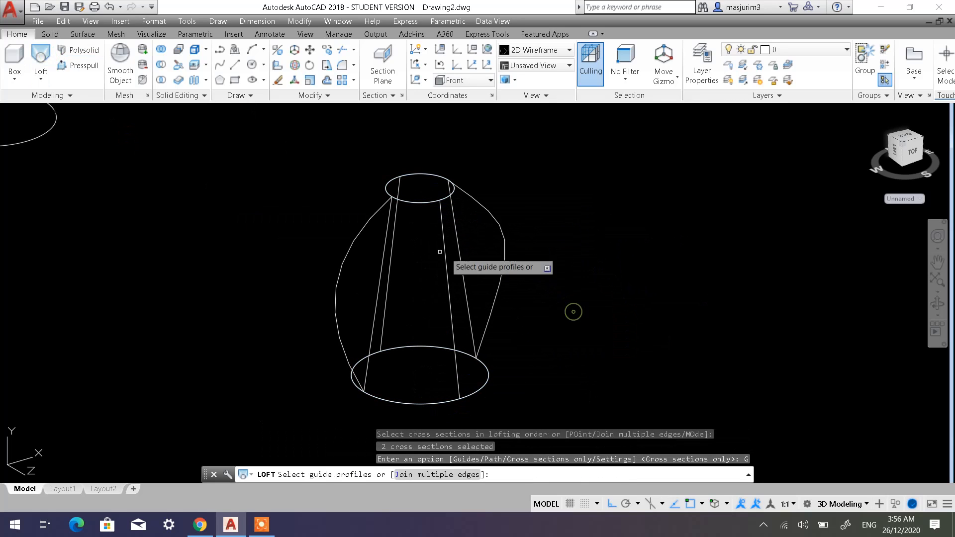
left_click(361, 230)
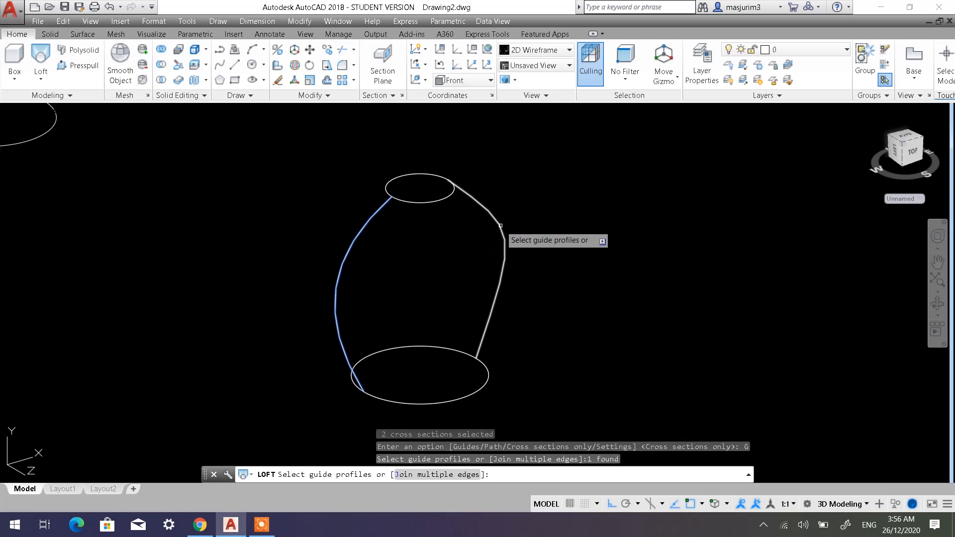
left_click(498, 223)
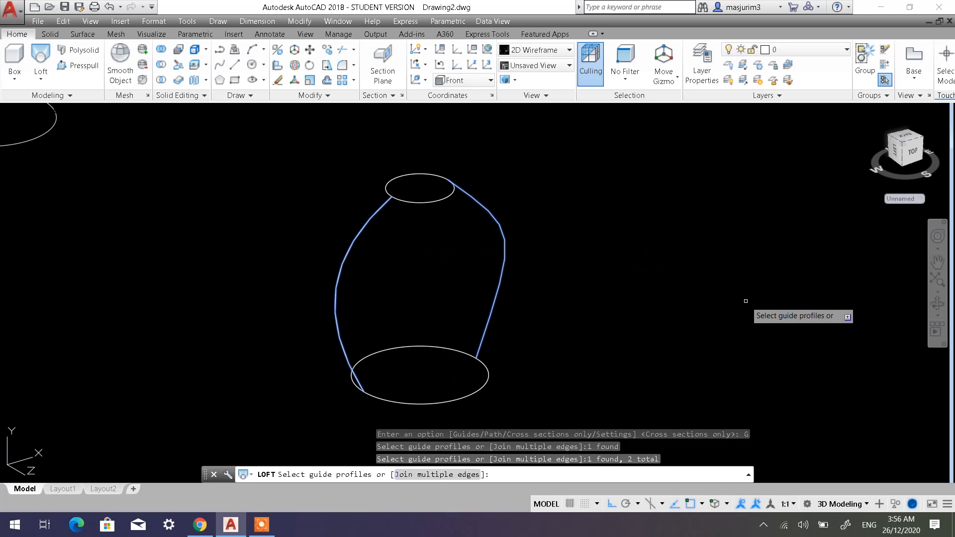
key("Return")
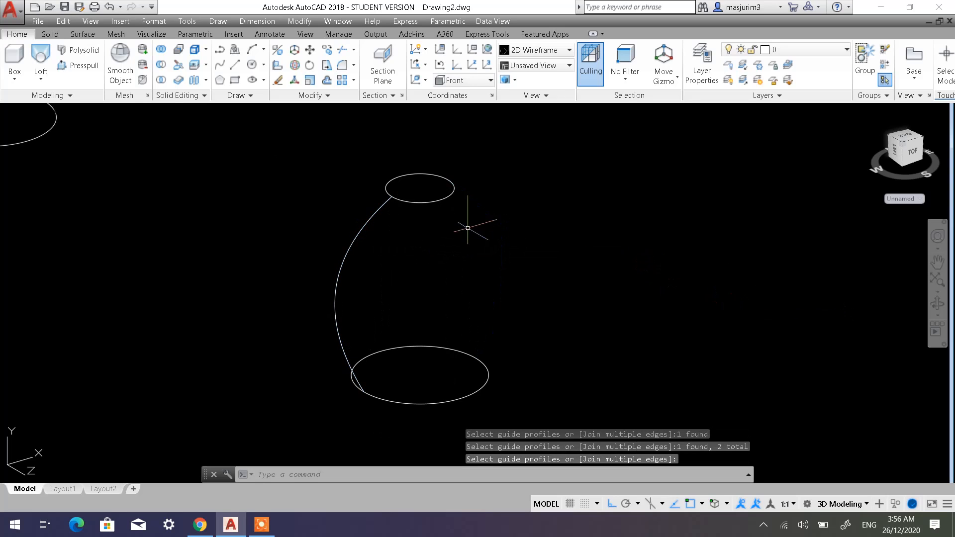
Display the model in the Shaded with edges visual style and examine the two-guide loft from several angles.
left_click(109, 112)
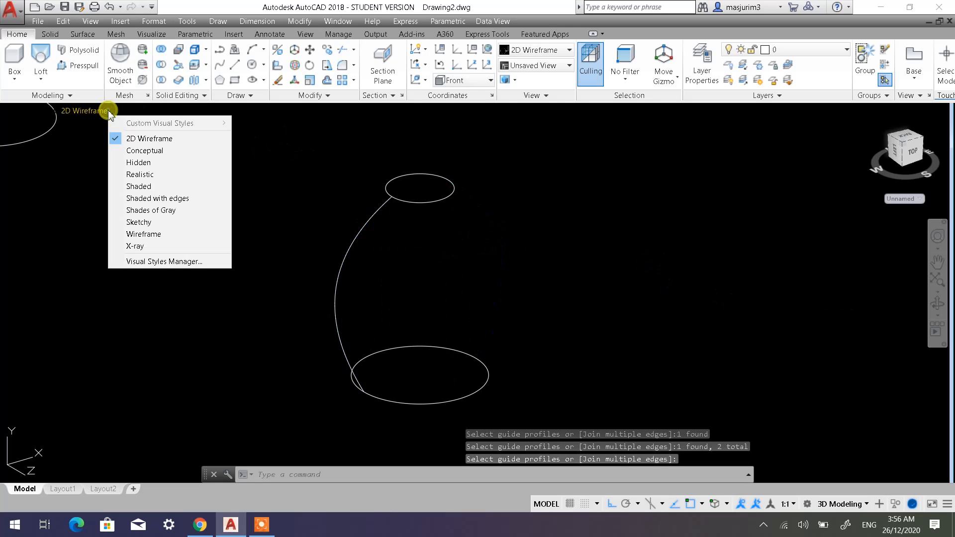
left_click(176, 197)
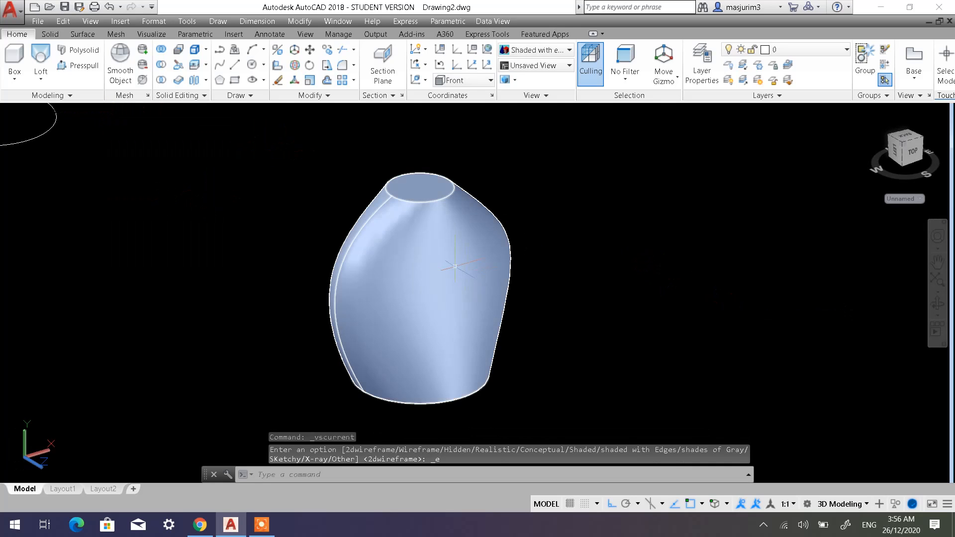
middle_click_drag(415, 256, 424, 178, "shift")
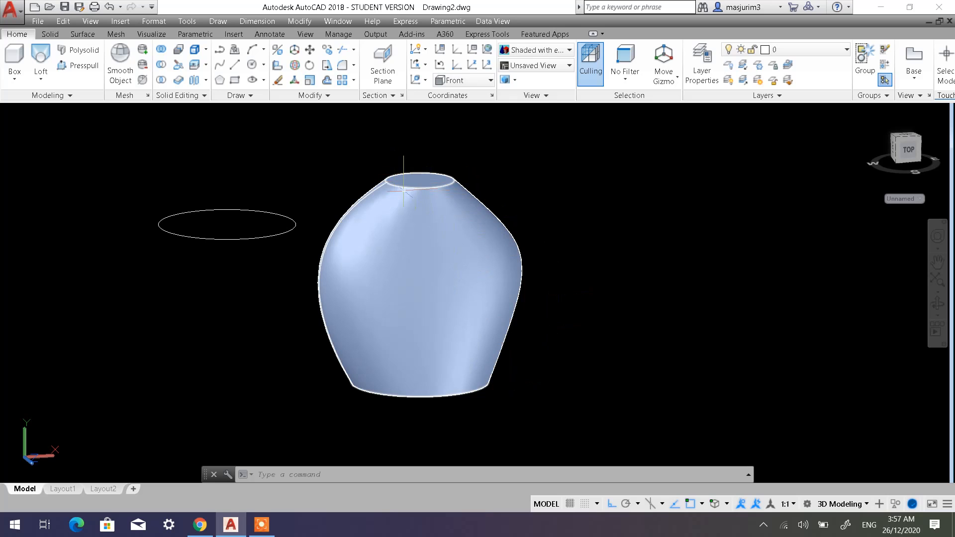
middle_click_drag(443, 221, 473, 284, "shift")
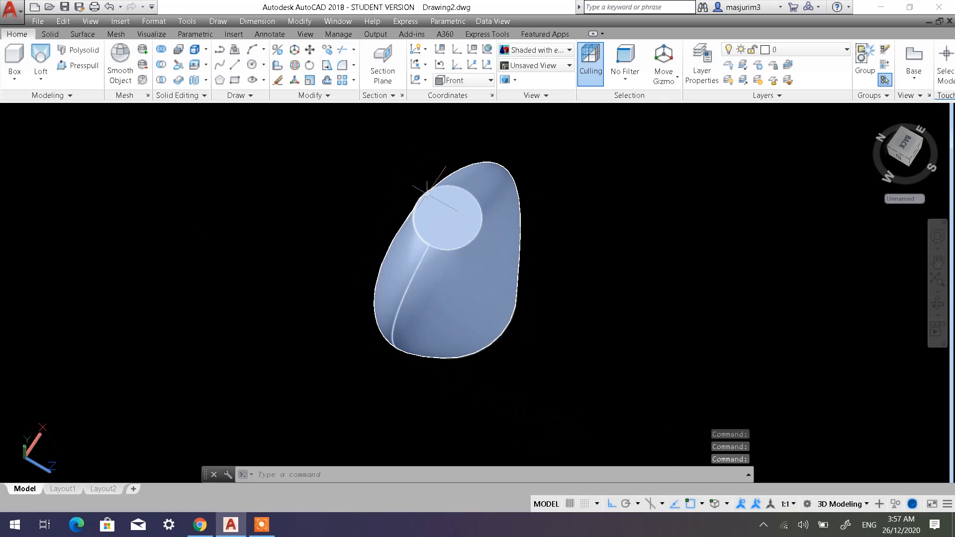
middle_click_drag(435, 230, 517, 179, "shift")
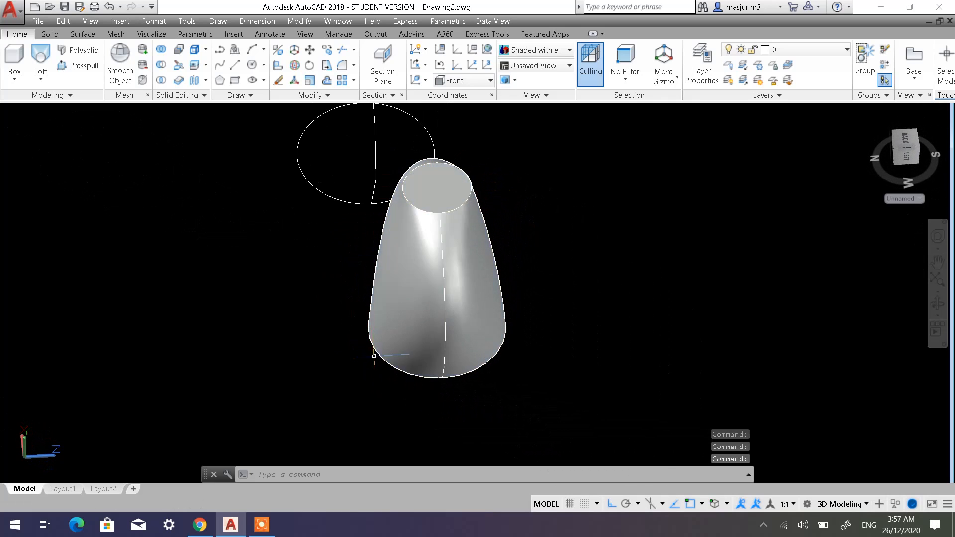
middle_click_drag(436, 227, 474, 194, "shift")
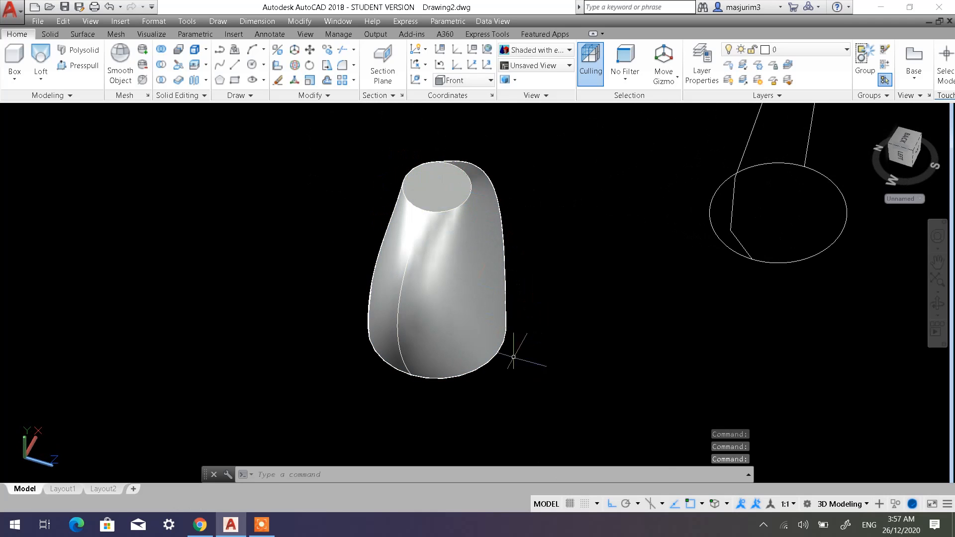
middle_click_drag(437, 239, 451, 282, "shift")
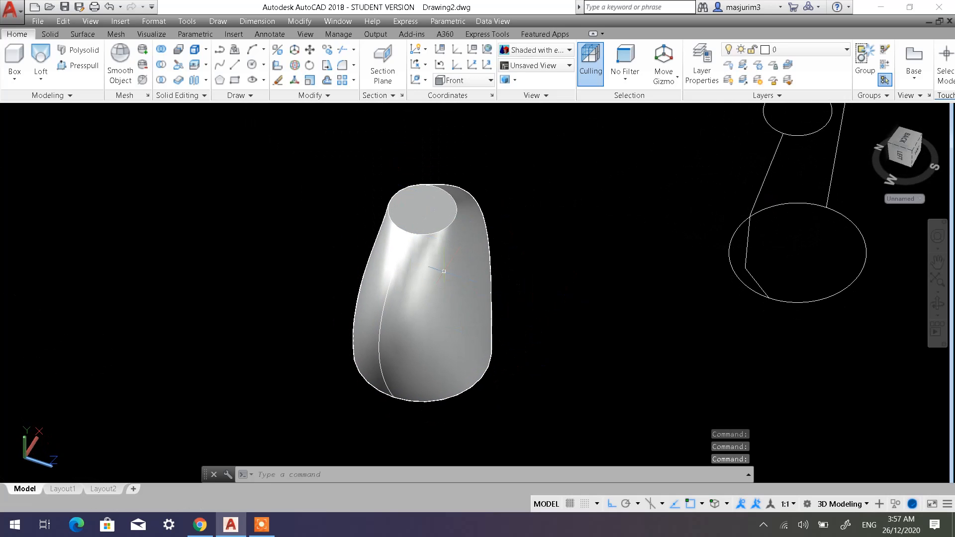
Copy the unlofted set of two circles and two side polylines to an empty area beside it along the Z axis.
scroll(596, 226, "down", 2)
middle_click_drag(742, 213, 396, 207)
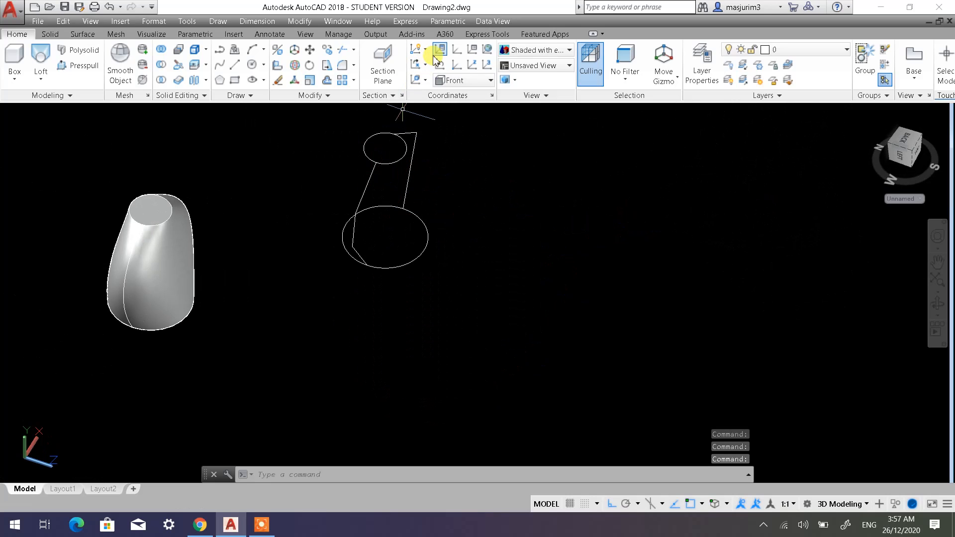
left_click(332, 53)
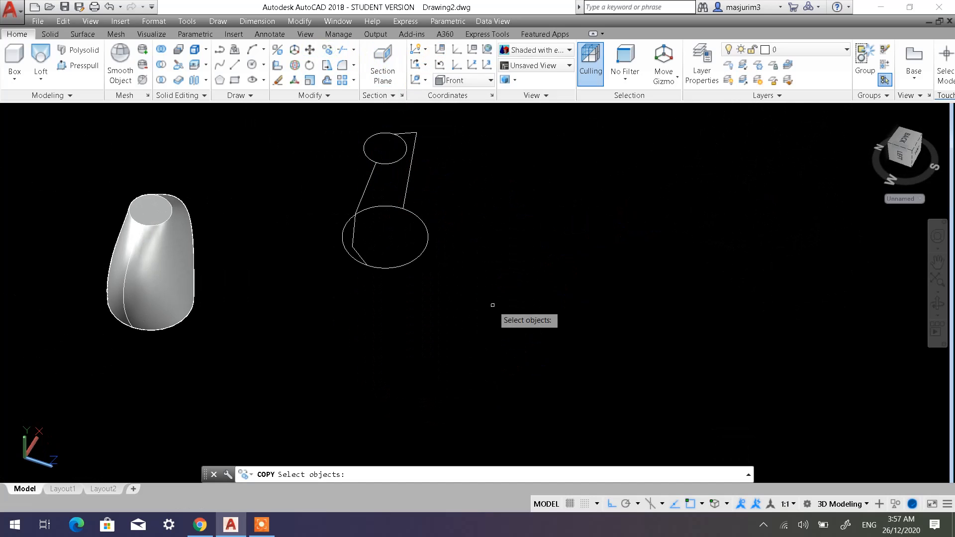
left_click(495, 304)
left_click(332, 125)
key("Return")
left_click(474, 195)
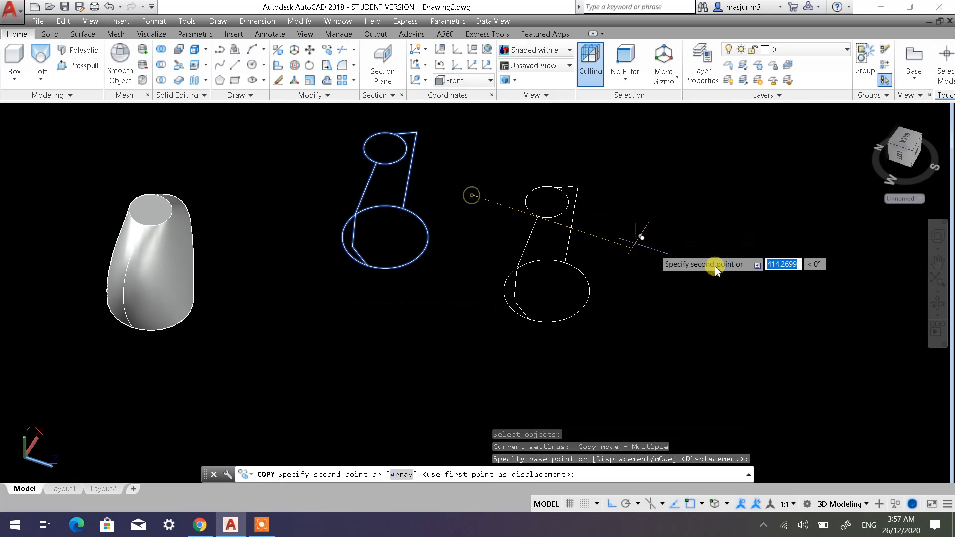
left_click(646, 292)
key("Escape")
key("Escape")
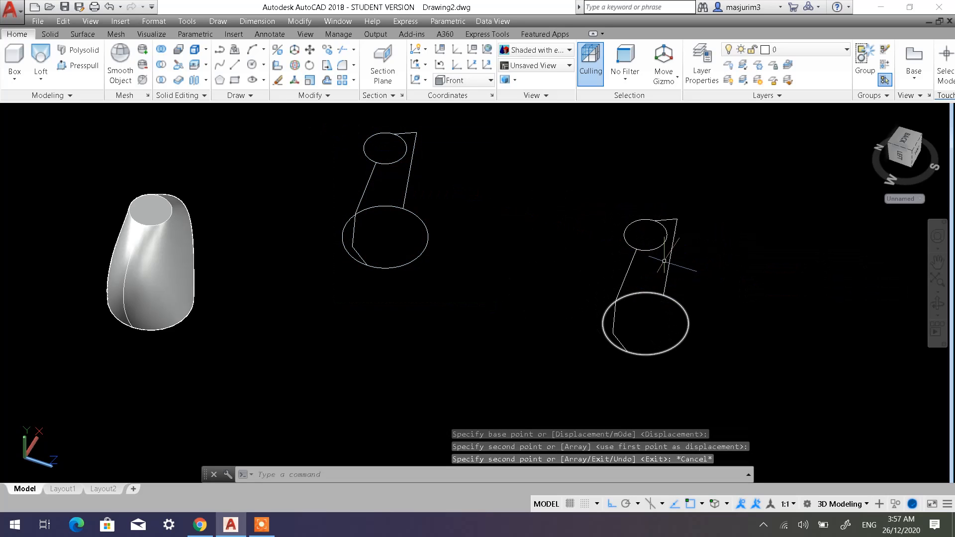
middle_click_drag(503, 235, 438, 184, "shift")
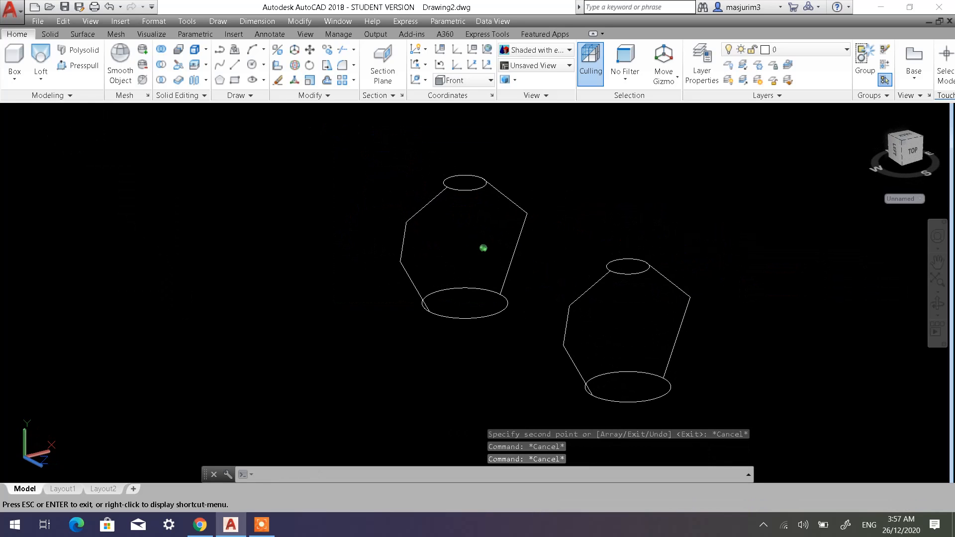
middle_click_drag(611, 313, 617, 245)
middle_click_drag(609, 258, 505, 294, "shift")
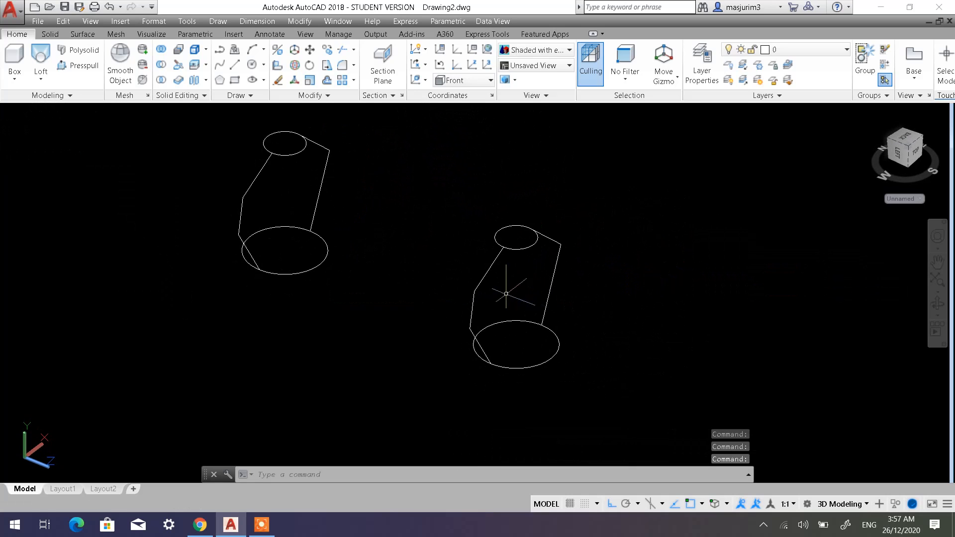
right_click(491, 270)
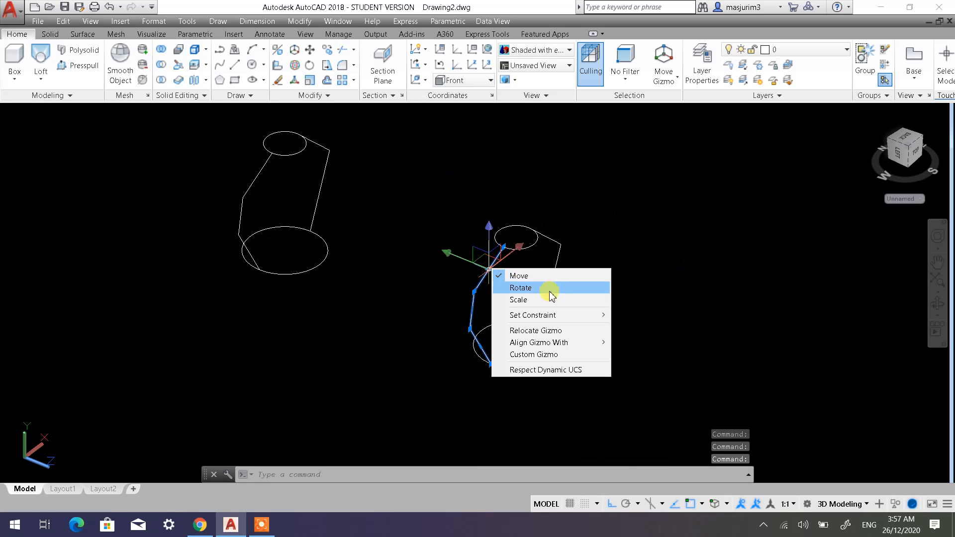
key("Escape")
key("Escape")
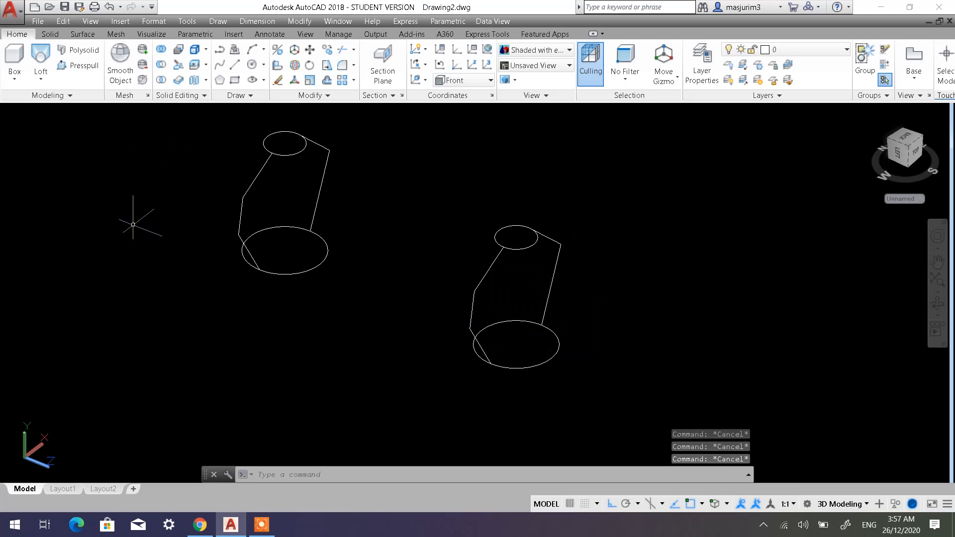
Set the visual style to 2D Wireframe and apply Spline Fit to the three-segment side polyline of the copied set.
left_click(102, 115)
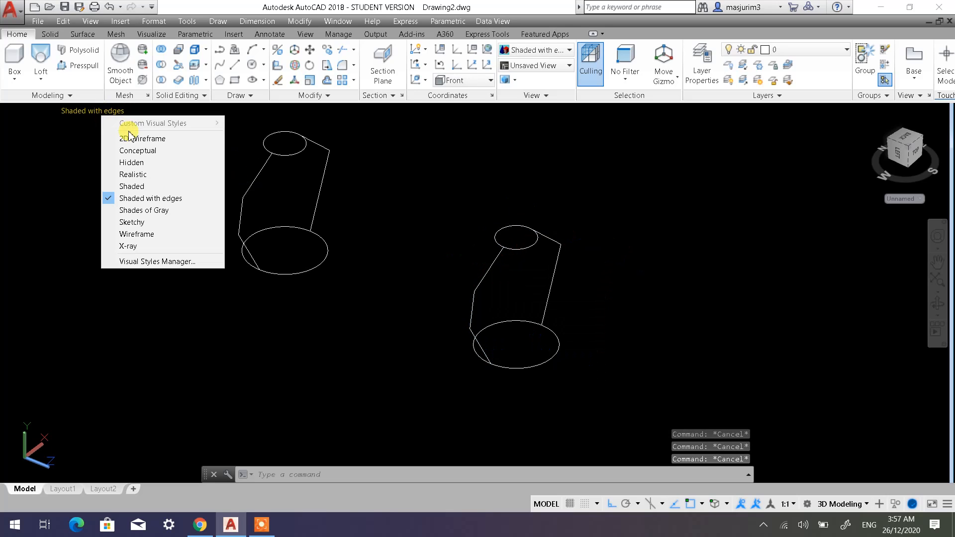
left_click(134, 133)
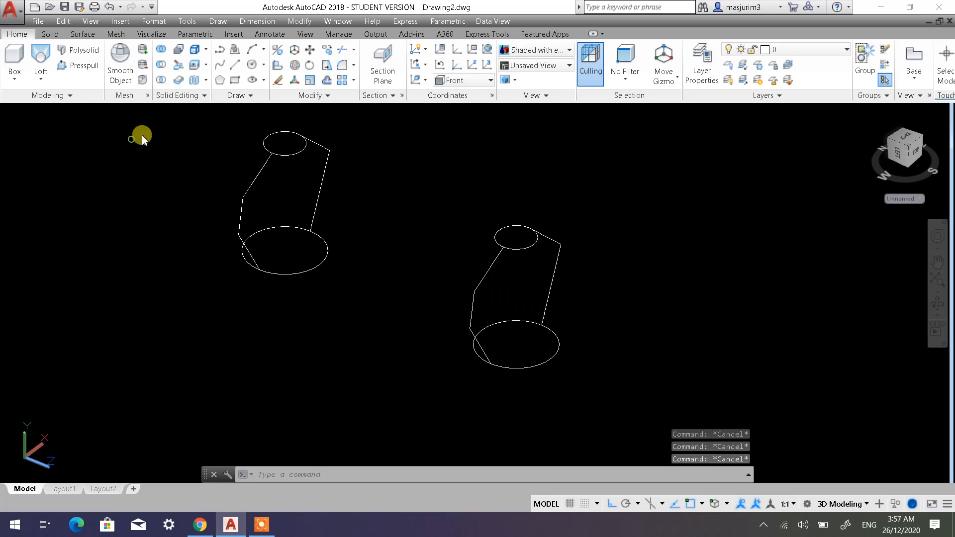
left_click(489, 262)
left_click(491, 281)
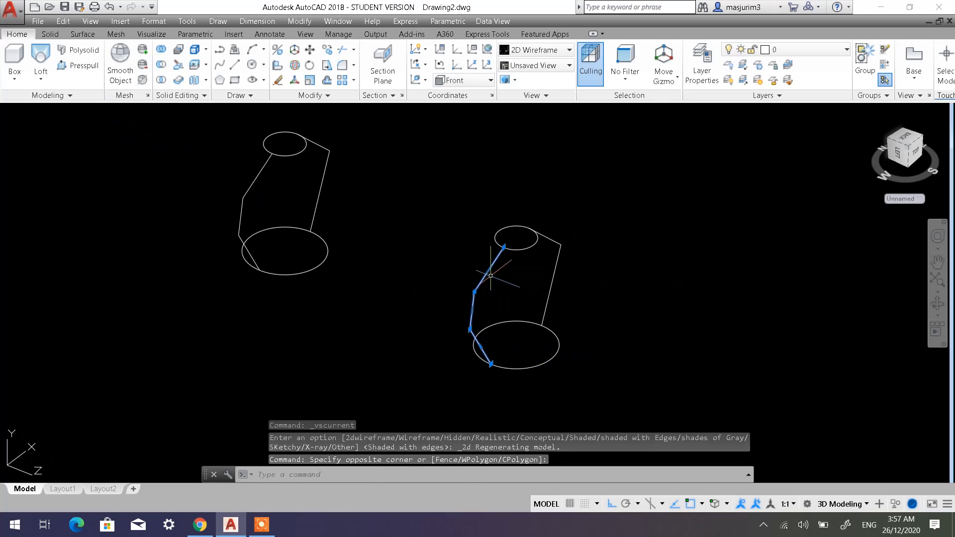
right_click(491, 272)
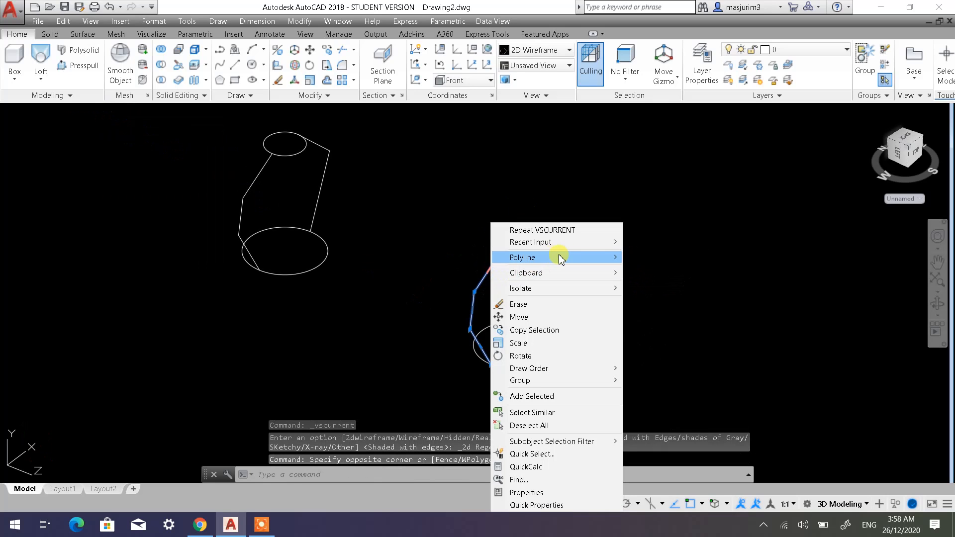
mouse_move(557, 256)
left_click(652, 350)
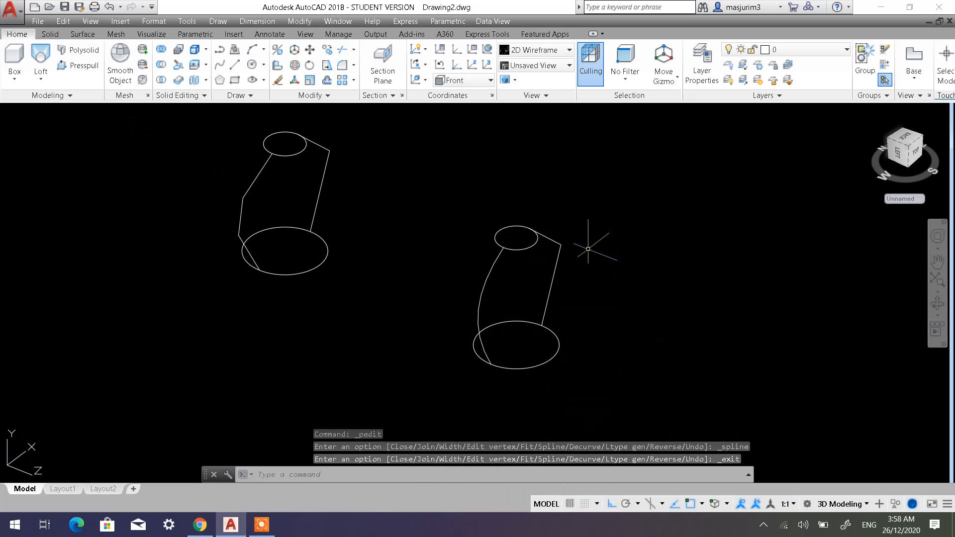
Apply Spline Fit to the two-segment side polyline of the copied set.
left_click(554, 242)
right_click(554, 242)
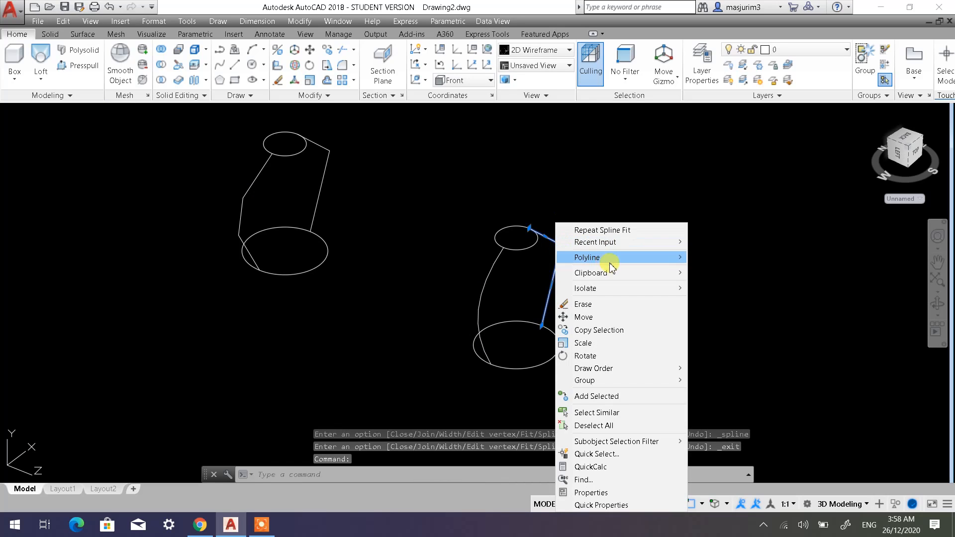
mouse_move(619, 263)
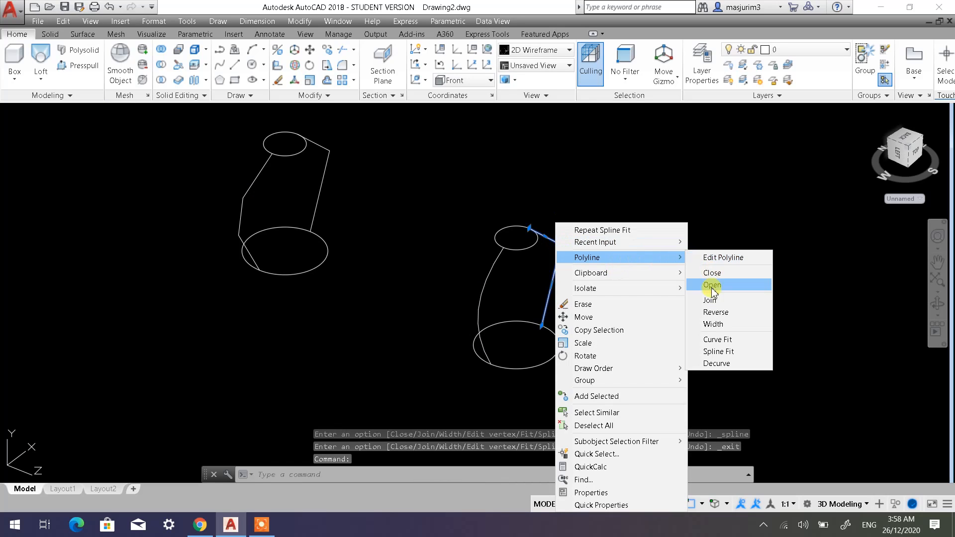
left_click(709, 351)
key("Escape")
key("Escape")
key("Escape")
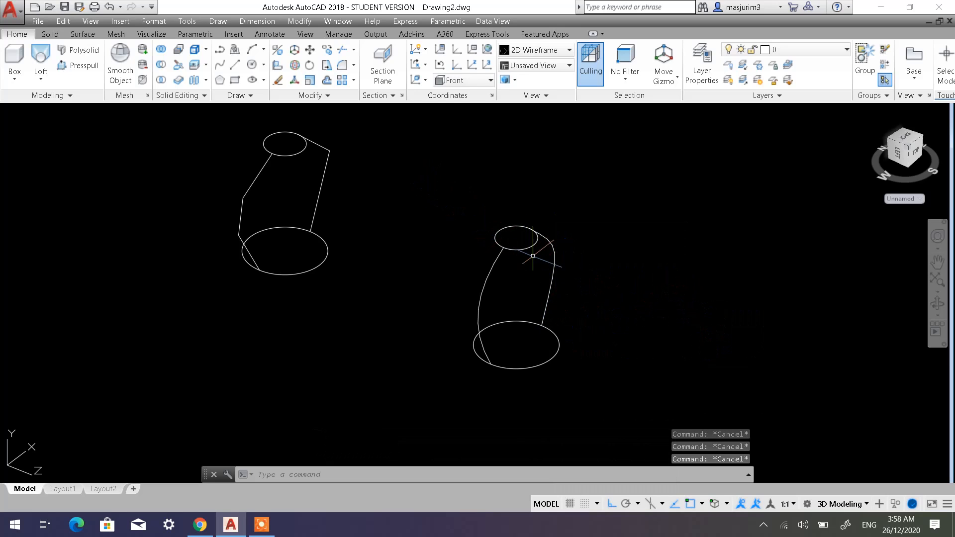
Draw a line about 304 units long from the center of the copied set's upper circle in the +Z direction.
scroll(533, 256, "up", 2)
left_click(234, 65)
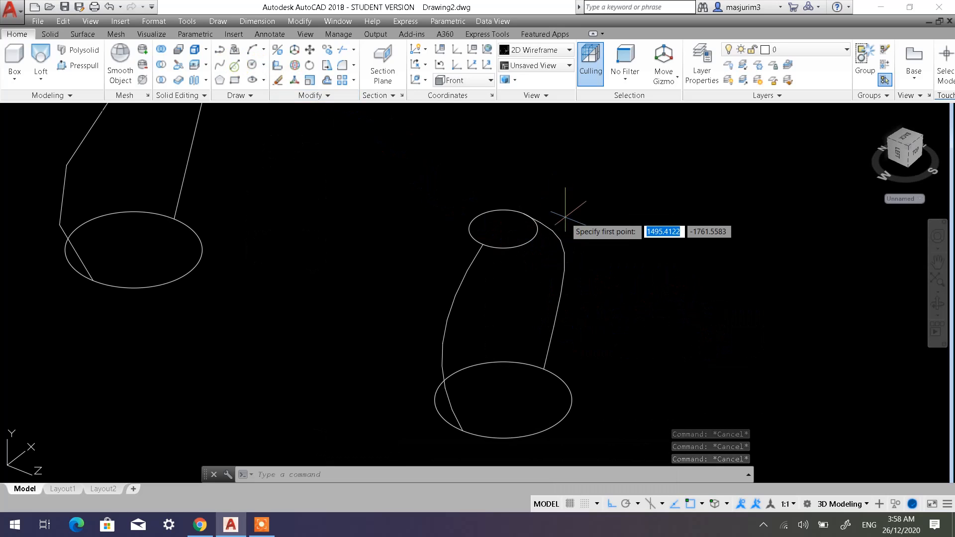
left_click(502, 227)
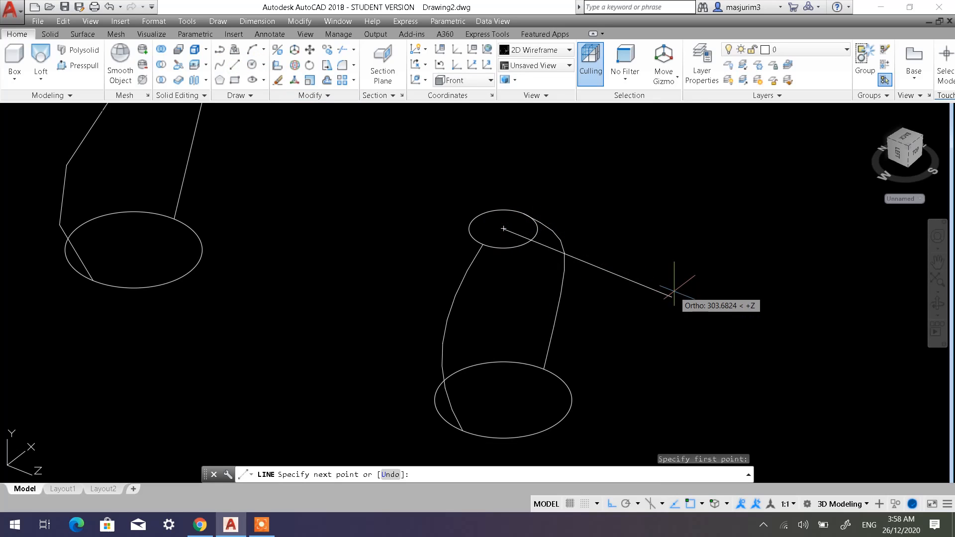
left_click(671, 297)
key("Return")
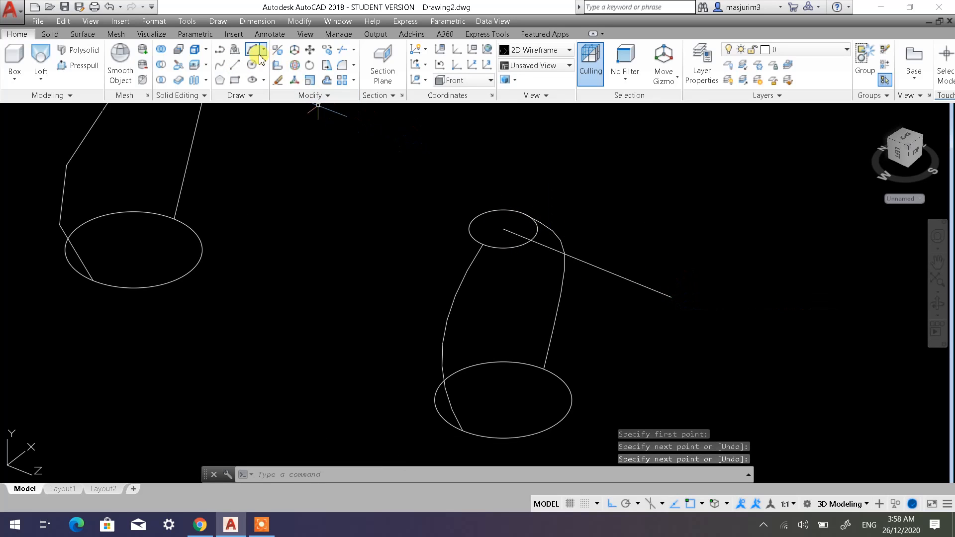
Draw a second line from the upper circle's center in the opposite direction, ending a short distance outside the circle.
left_click(242, 66)
left_click(502, 228)
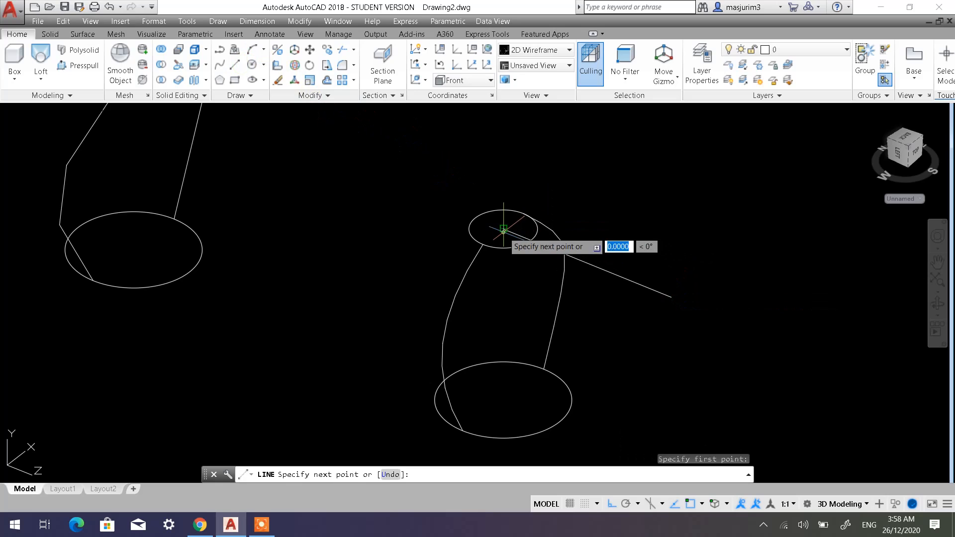
left_click(418, 198)
key("Return")
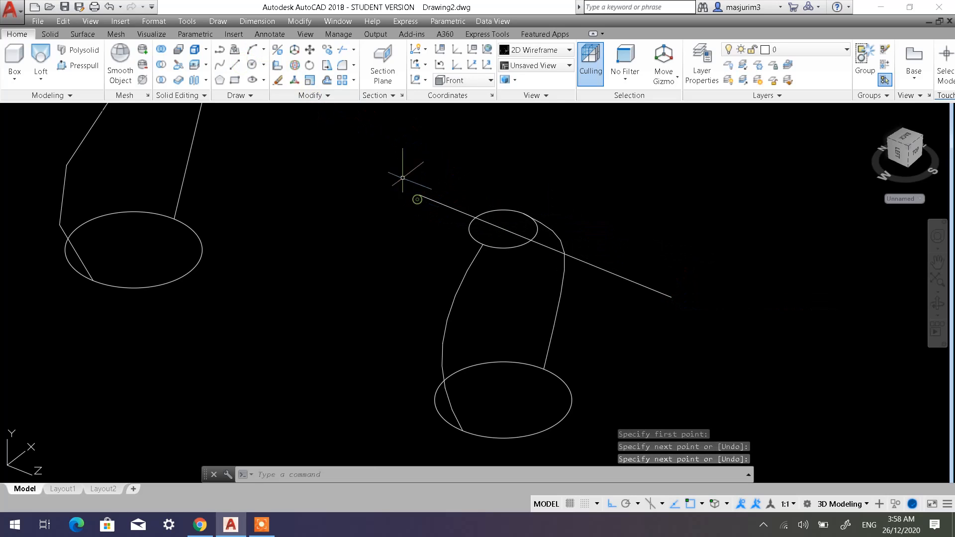
Draw two lines from the lower circle's center in opposite directions along Z, each ending a short distance outside the circle.
left_click(236, 66)
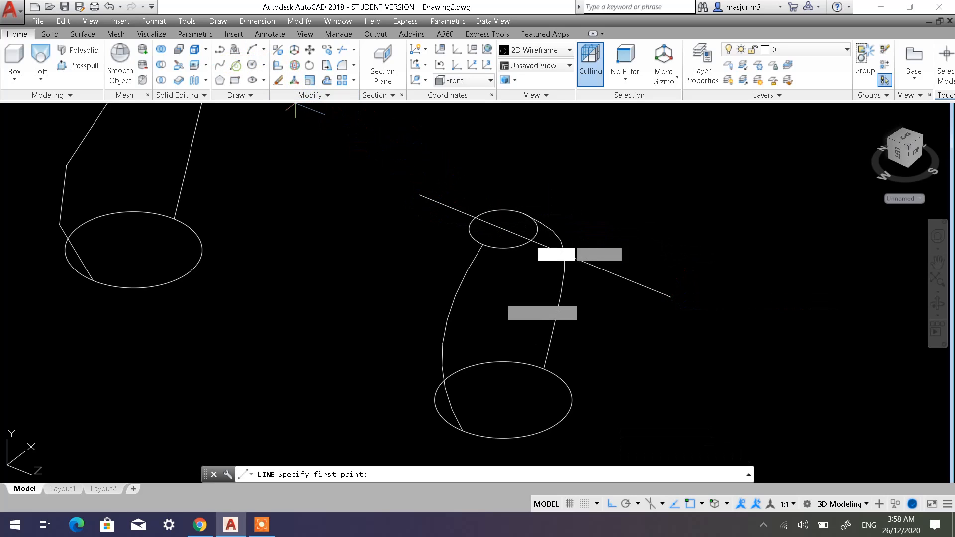
left_click(503, 400)
left_click(617, 446)
key("Return")
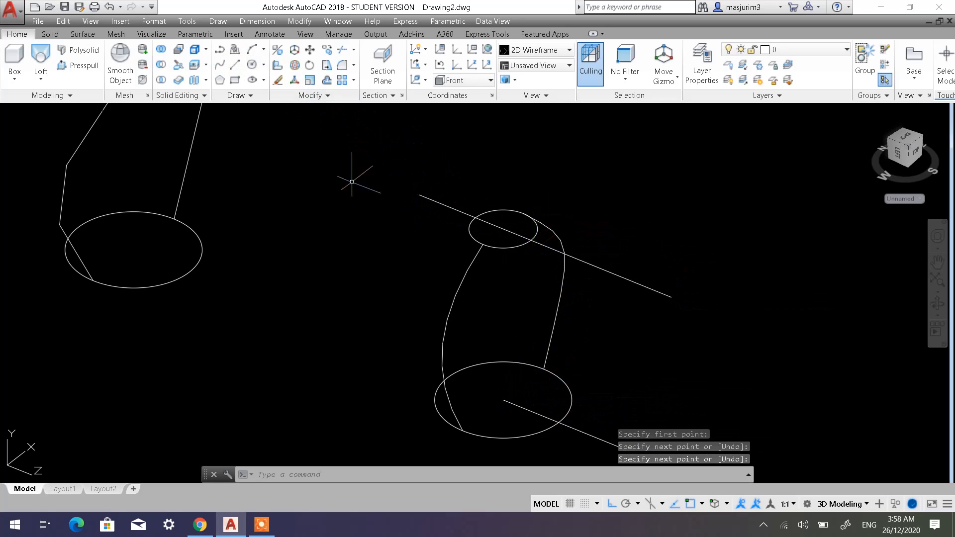
left_click(236, 66)
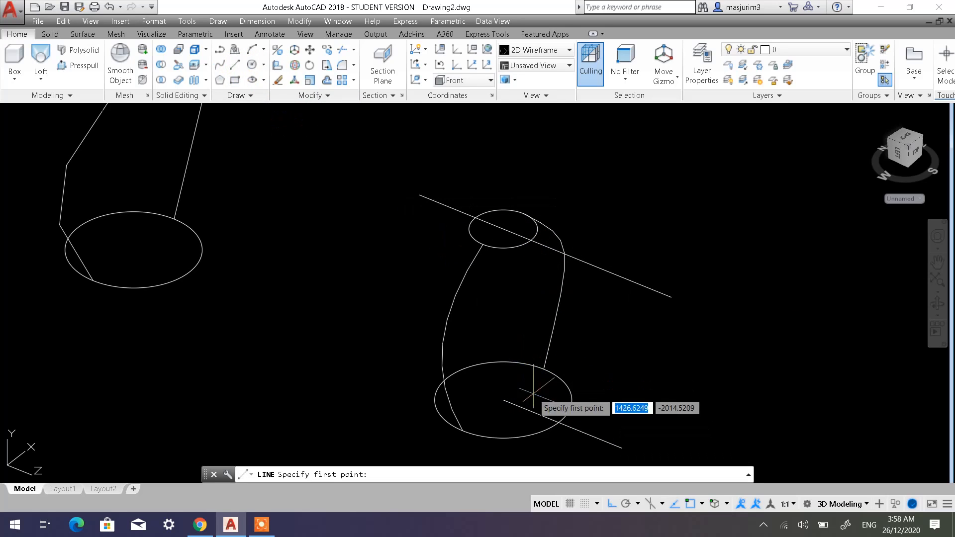
left_click(503, 399)
left_click(401, 339)
key("Return")
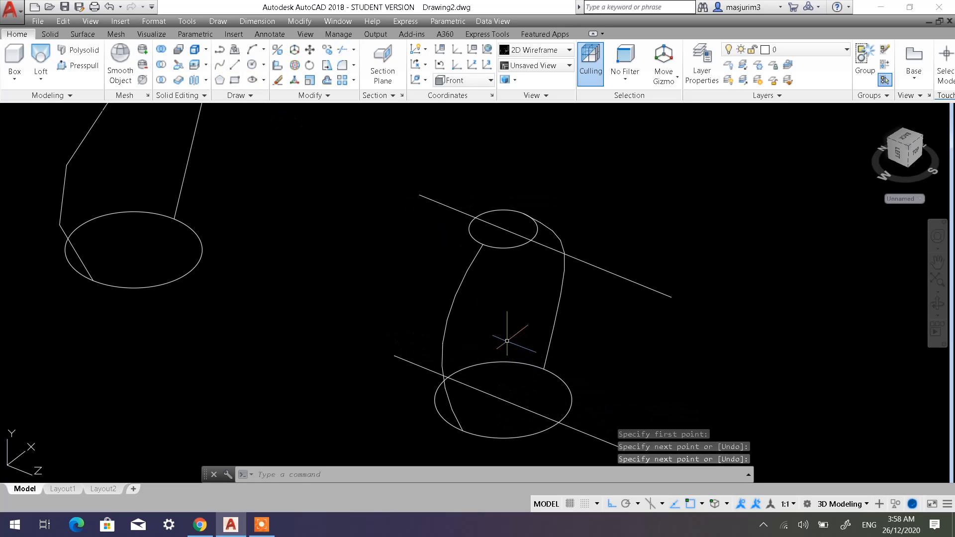
Switch the UCS to the Left preset orientation.
middle_click_drag(507, 340, 494, 324, "shift")
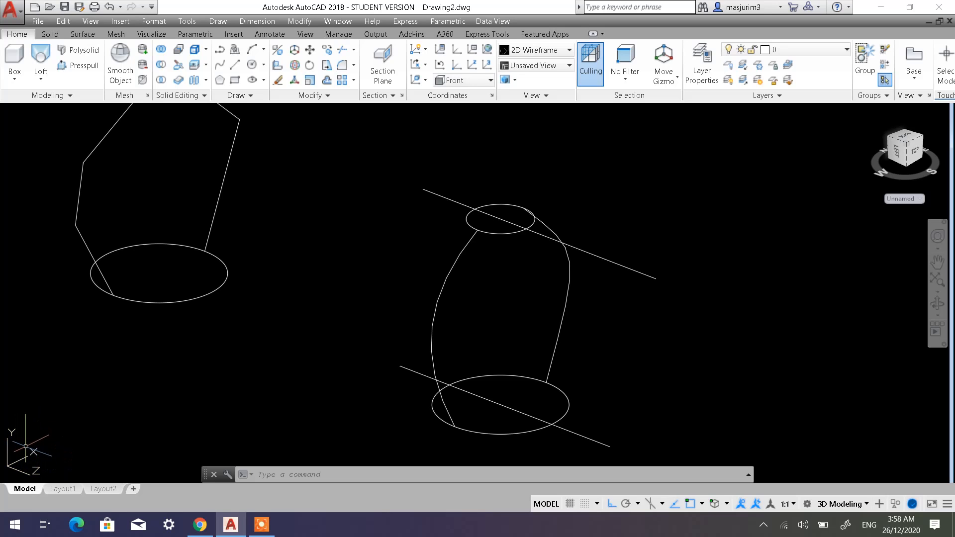
left_click(440, 65)
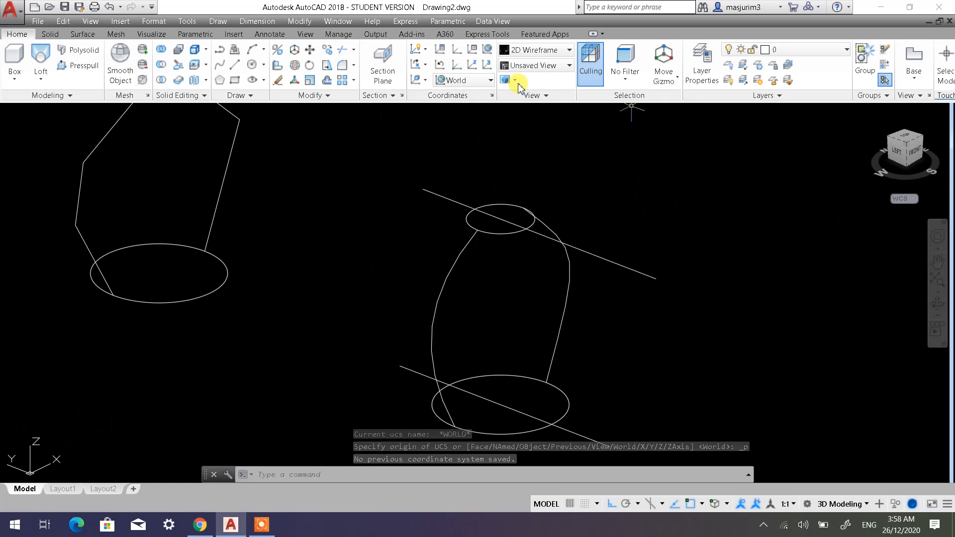
left_click(484, 84)
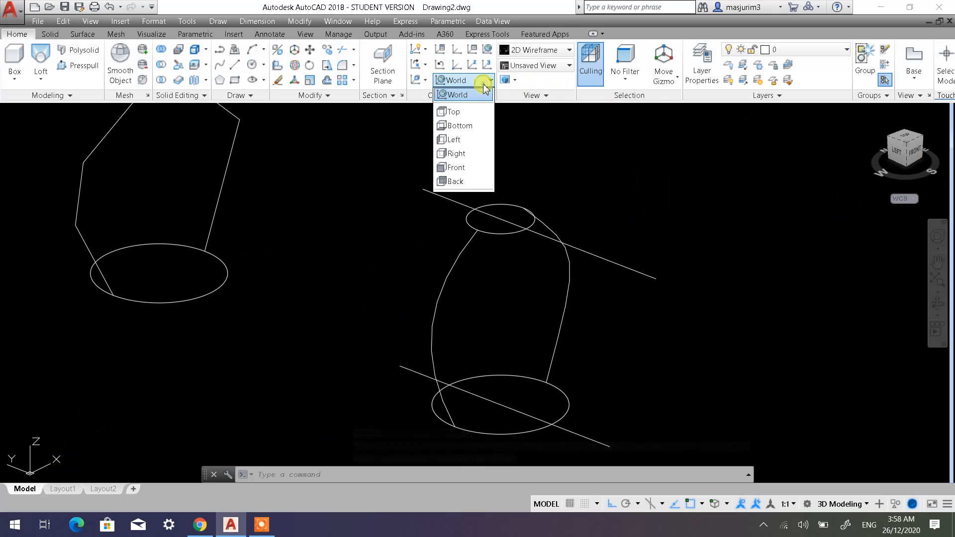
left_click(463, 140)
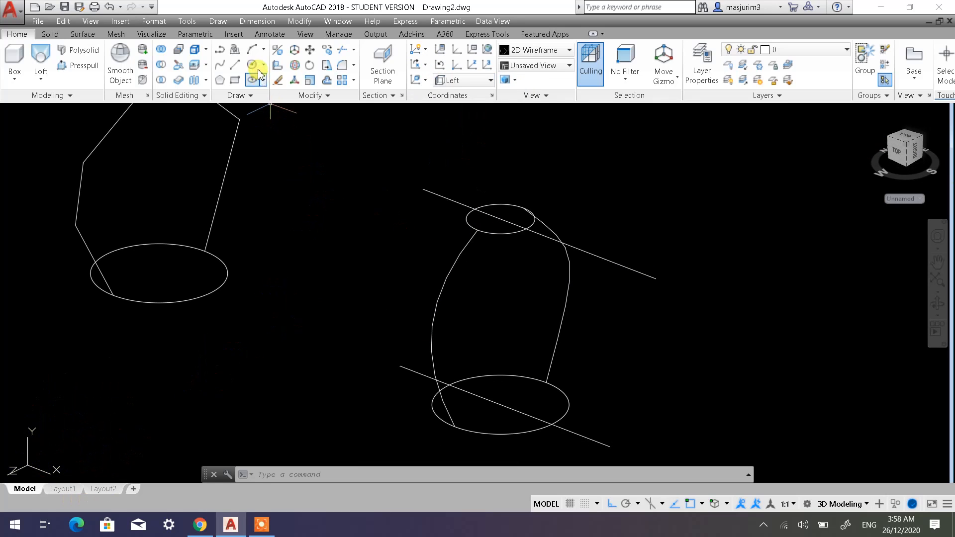
With Ortho off, draw a four-segment outward-bulging polyline between the upper and lower circles, starting and ending at their intersections with the construction lines.
left_click(220, 54)
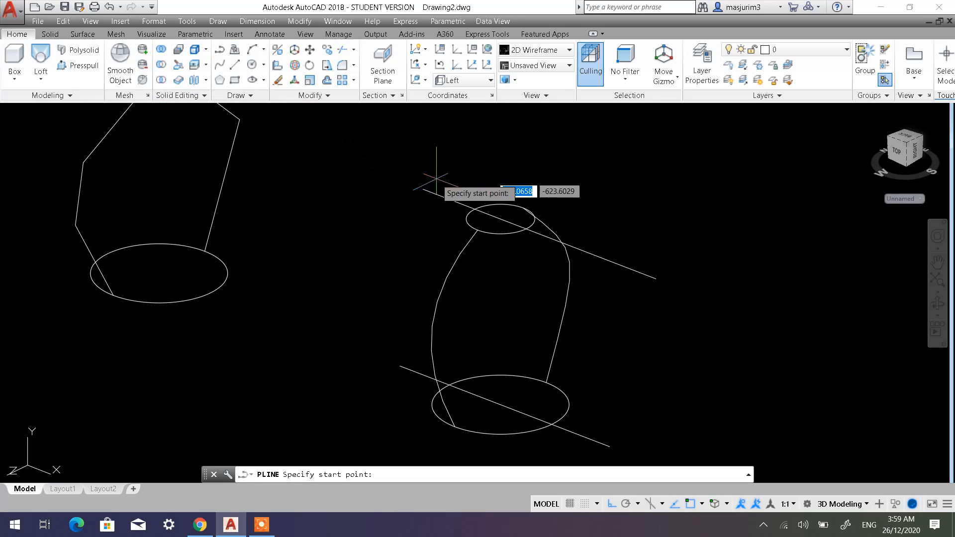
left_click(526, 228)
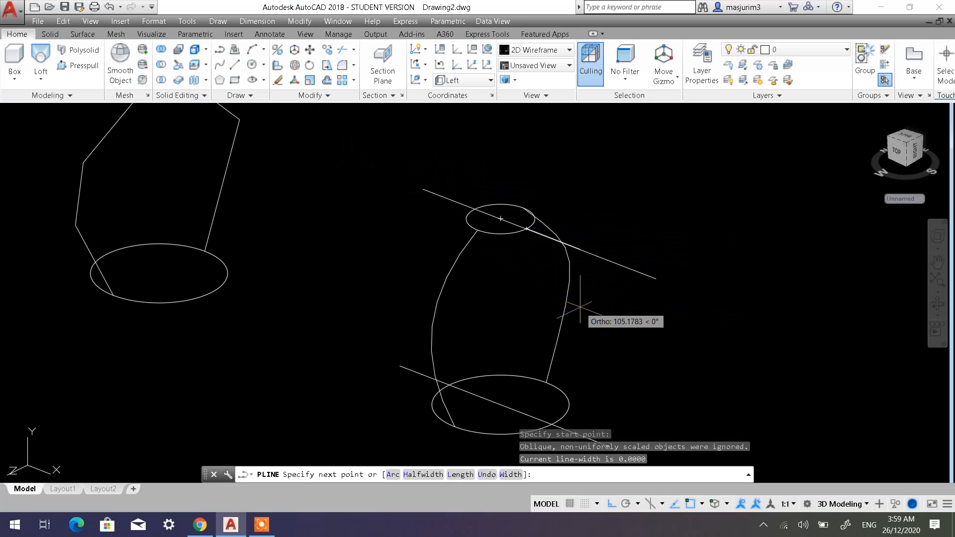
left_click(611, 504)
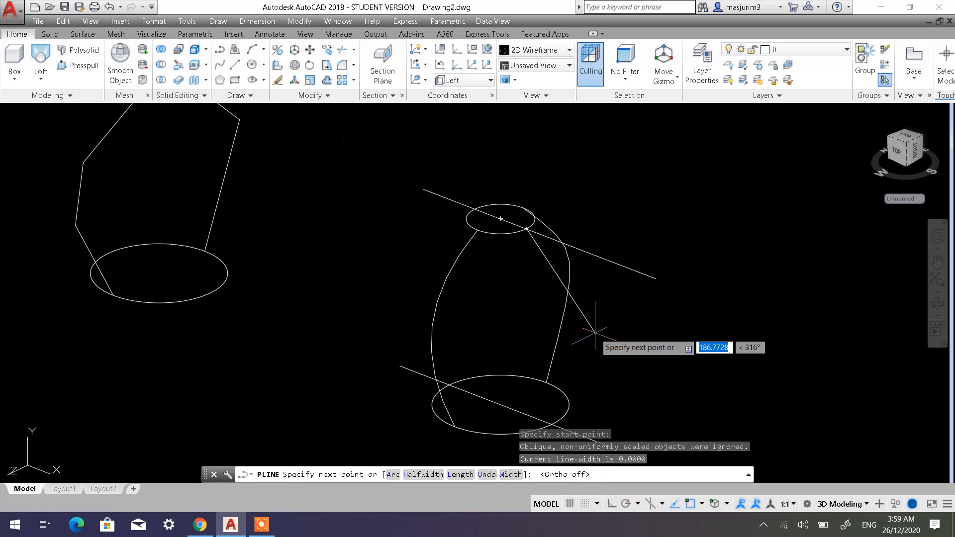
left_click(585, 277)
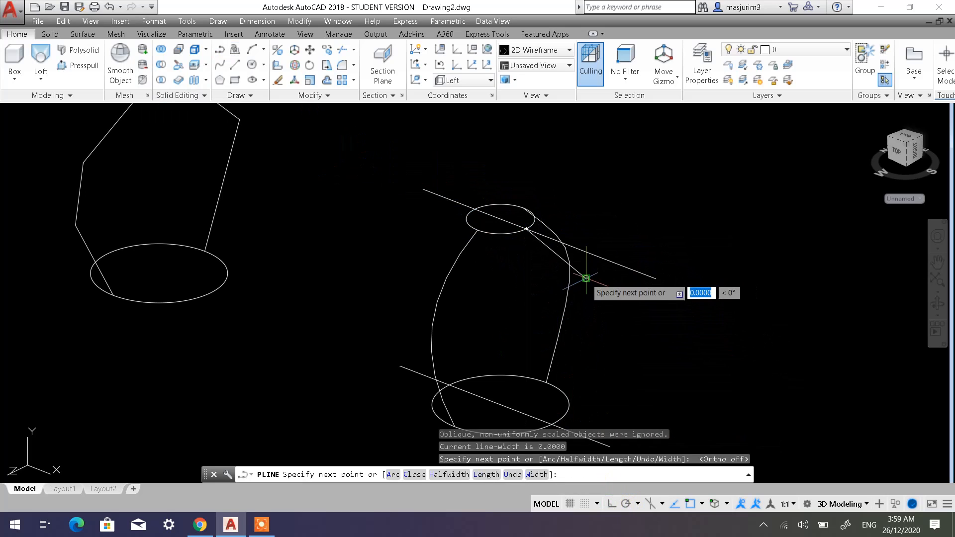
left_click(607, 322)
left_click(585, 359)
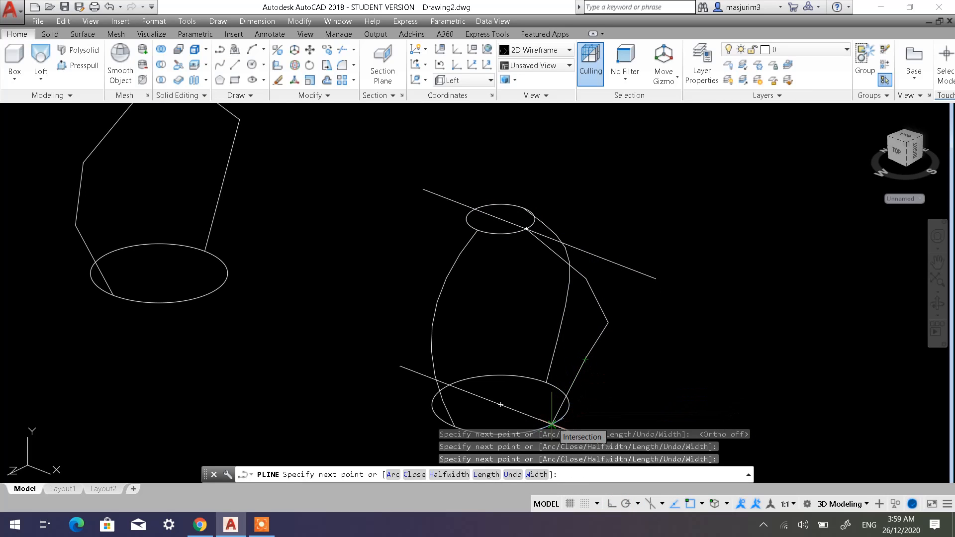
left_click(552, 423)
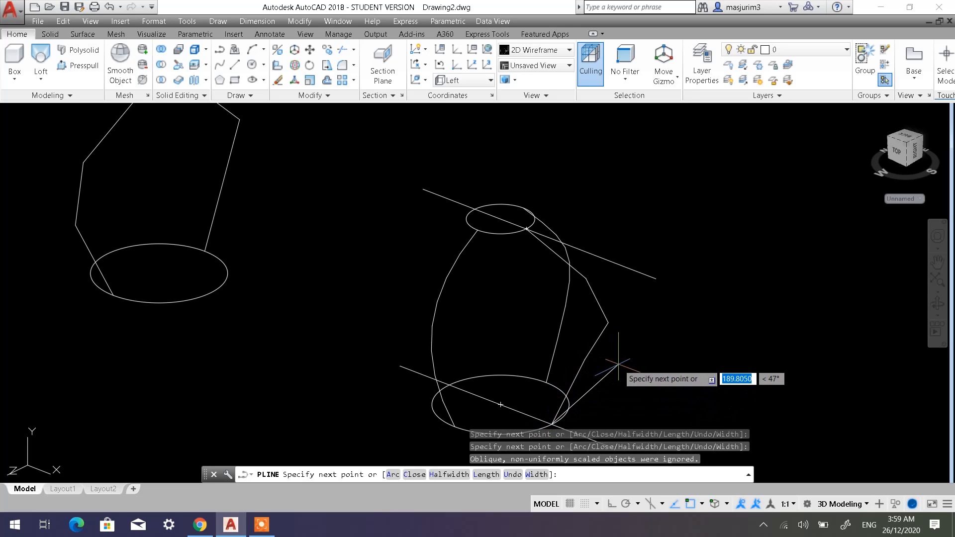
key("Escape")
Stretch the new polyline's lowest intermediate vertex inward towards the circles' axis.
left_click(591, 349)
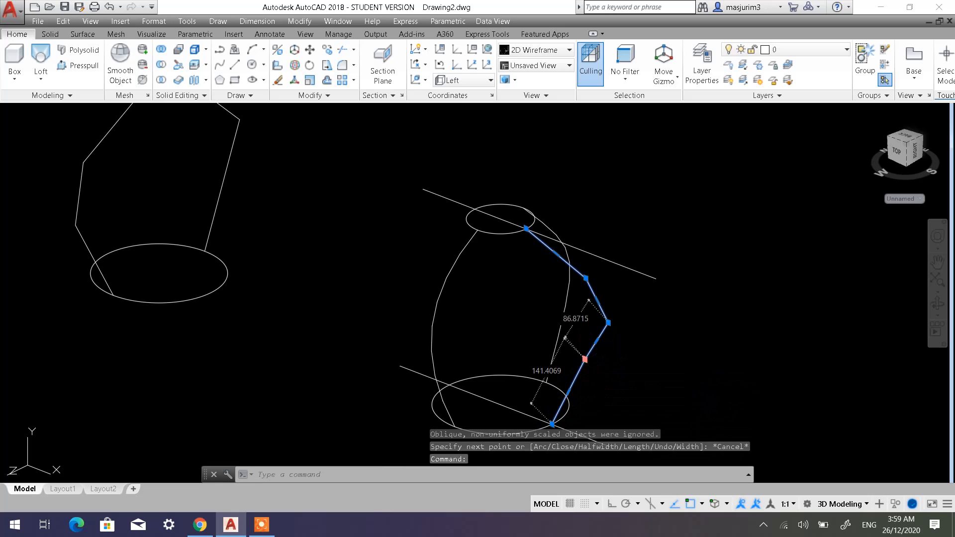
left_click(584, 359)
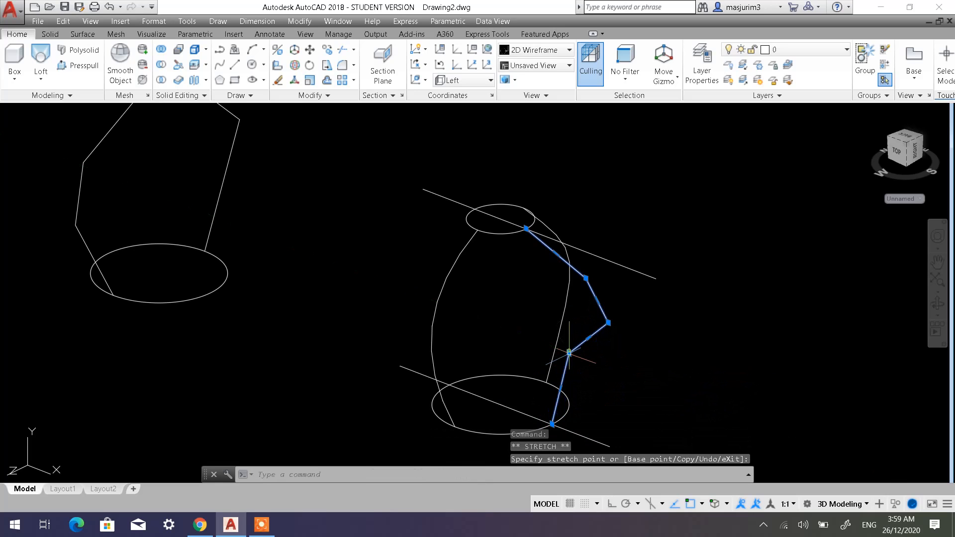
left_click(569, 352)
key("Escape")
key("Escape")
key("Escape")
Try to draw a matching polyline on the opposite side, from the upper circle to the lower circle's intersection with its construction line.
middle_click_drag(598, 343, 646, 288, "shift")
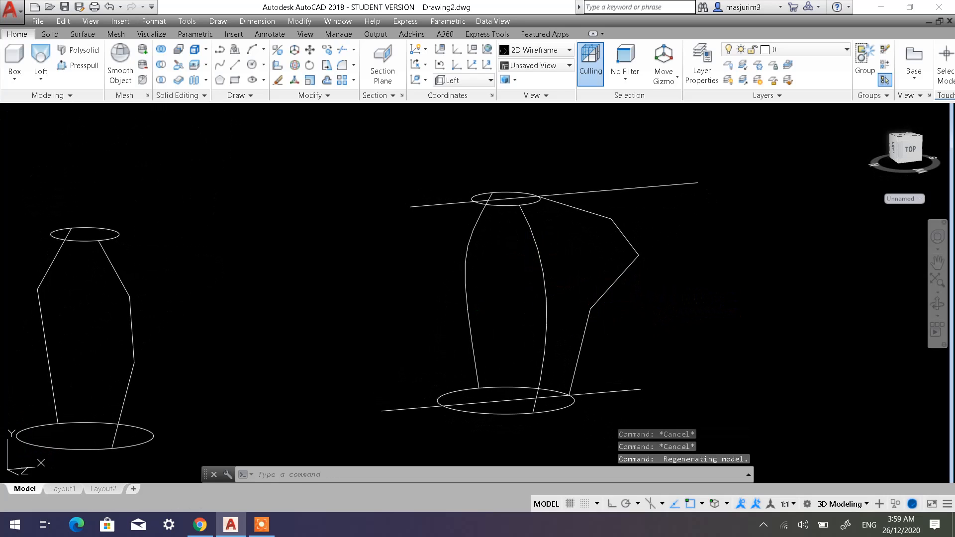
middle_click_drag(512, 325, 549, 322, "shift")
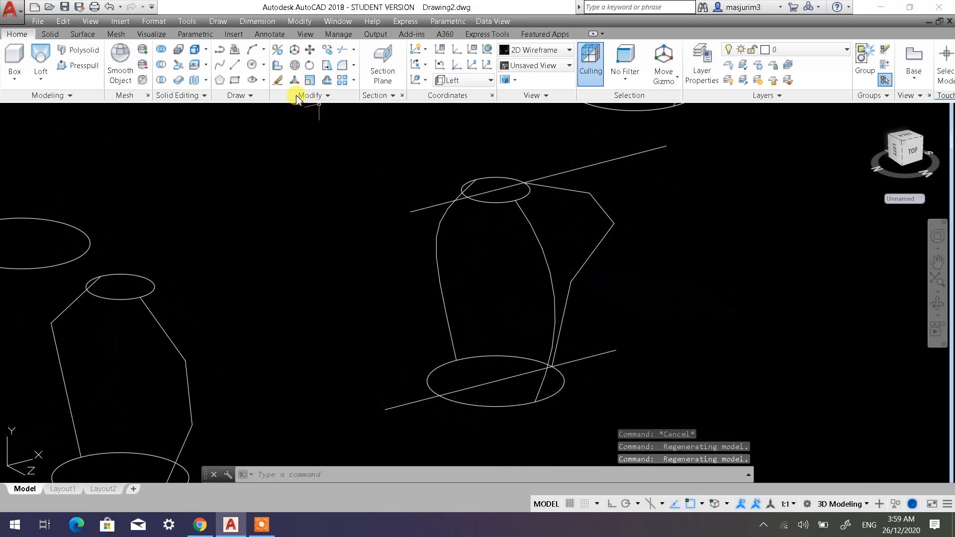
left_click(218, 50)
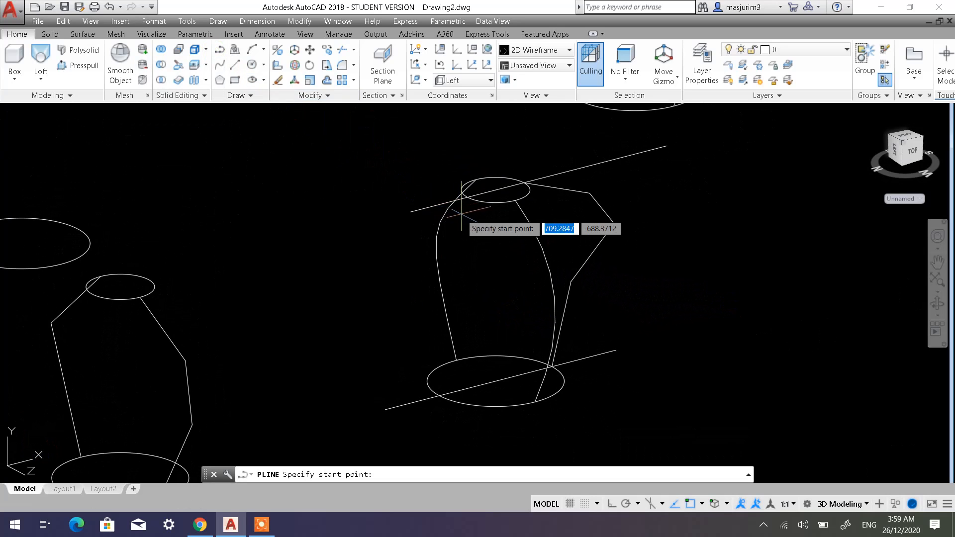
left_click(462, 193)
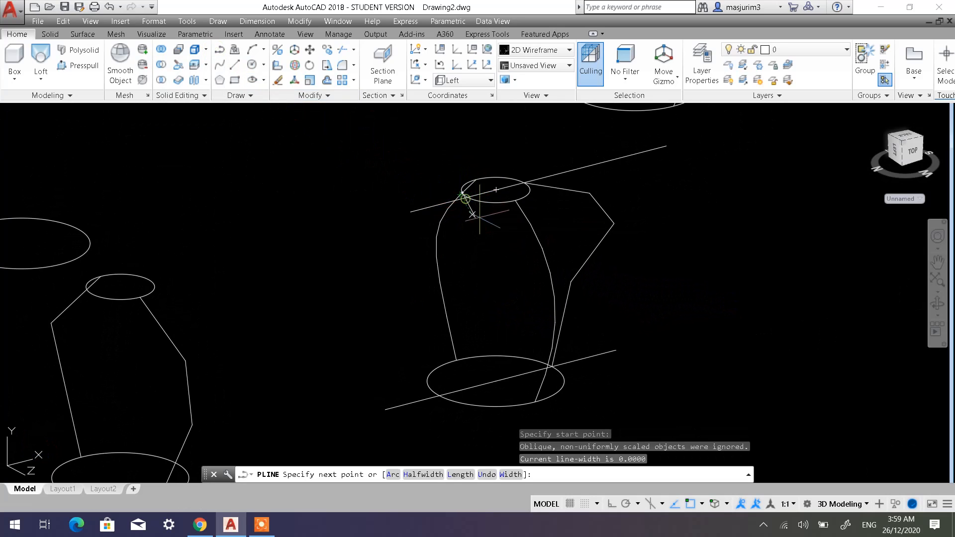
left_click(473, 260)
left_click(433, 319)
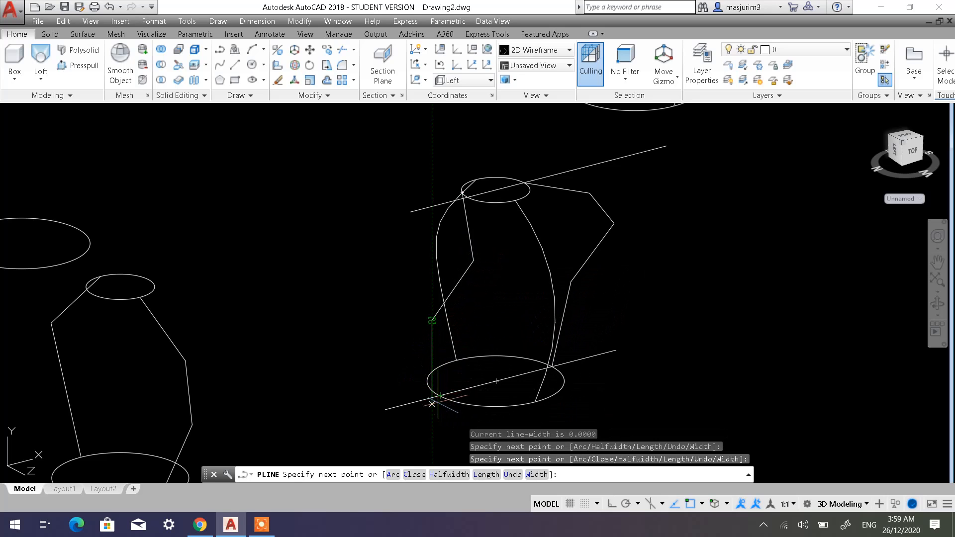
scroll(440, 396, "up", 6)
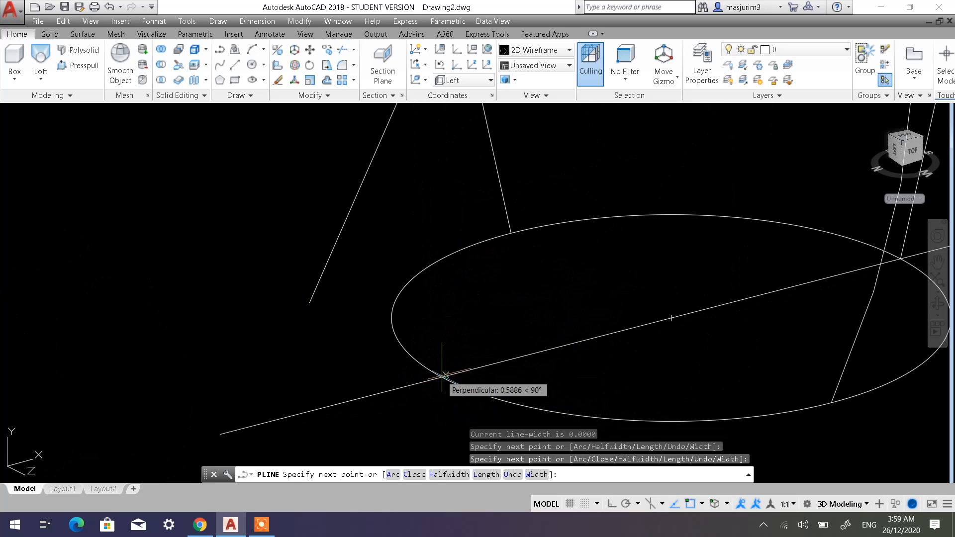
key("F8")
right_click(499, 328, "shift")
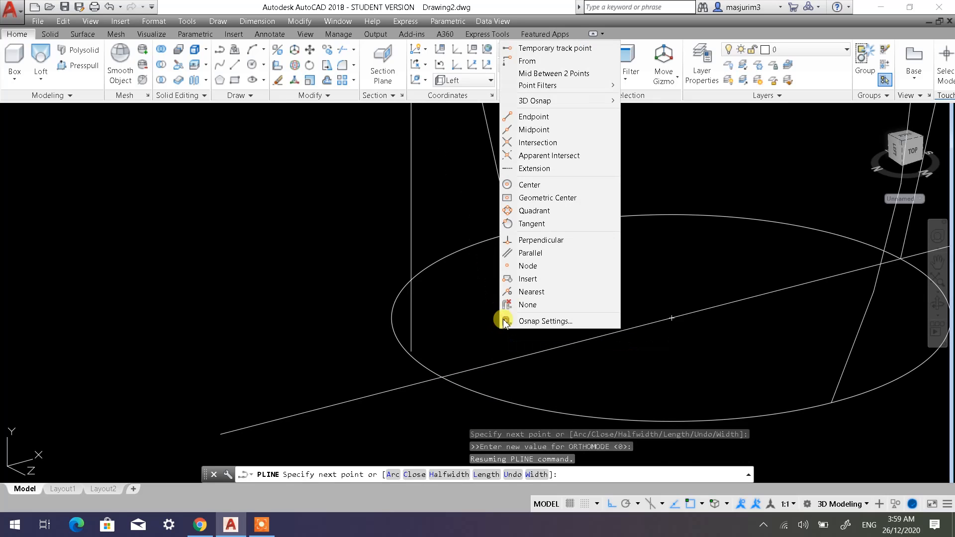
left_click(531, 142)
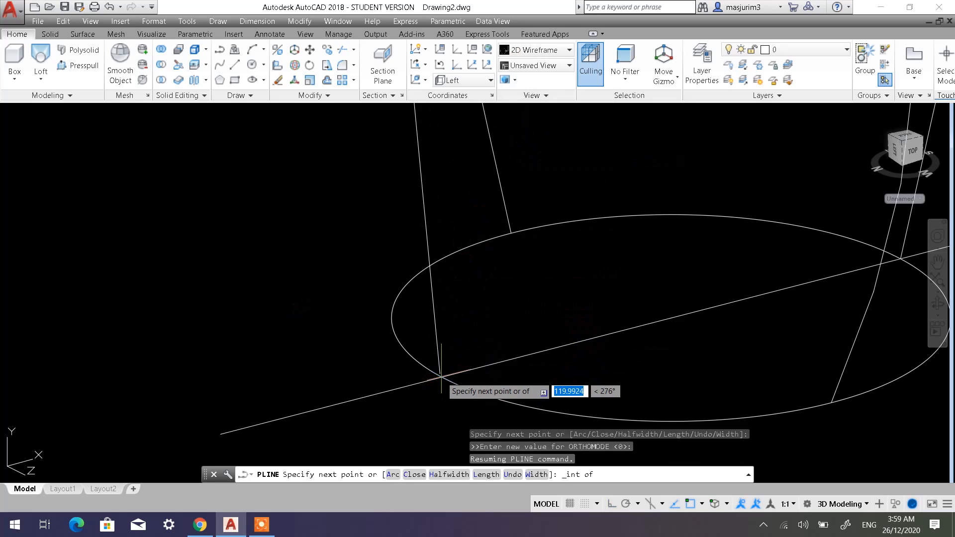
middle_click_drag(497, 351, 490, 374, "shift")
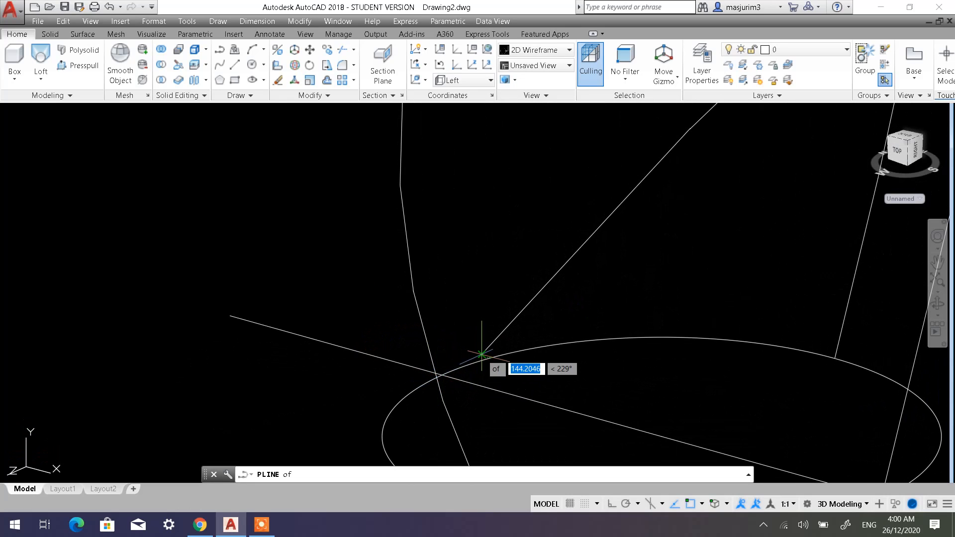
mouse_move(450, 368)
middle_mouse_down("shift")
mouse_move(396, 377)
mouse_move(437, 373)
middle_mouse_up("shift")
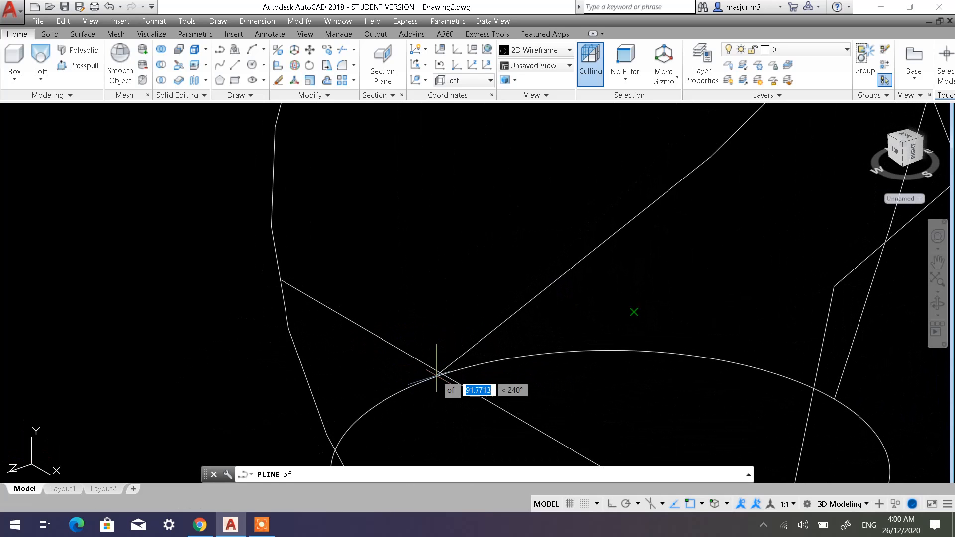
scroll(441, 379, "up", 5)
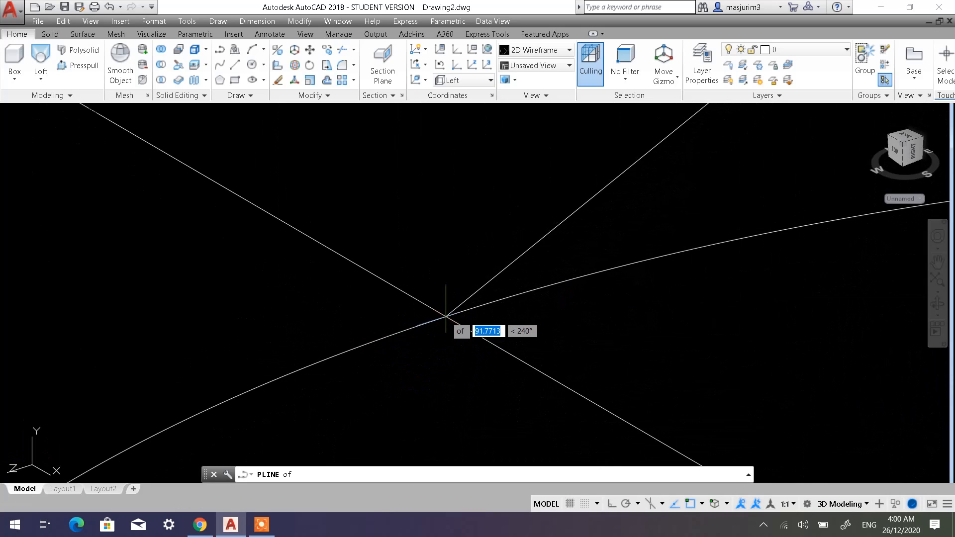
key("Escape")
key("Escape")
Erase the incomplete two-segment polyline beside the upper circle.
scroll(537, 303, "down", 6)
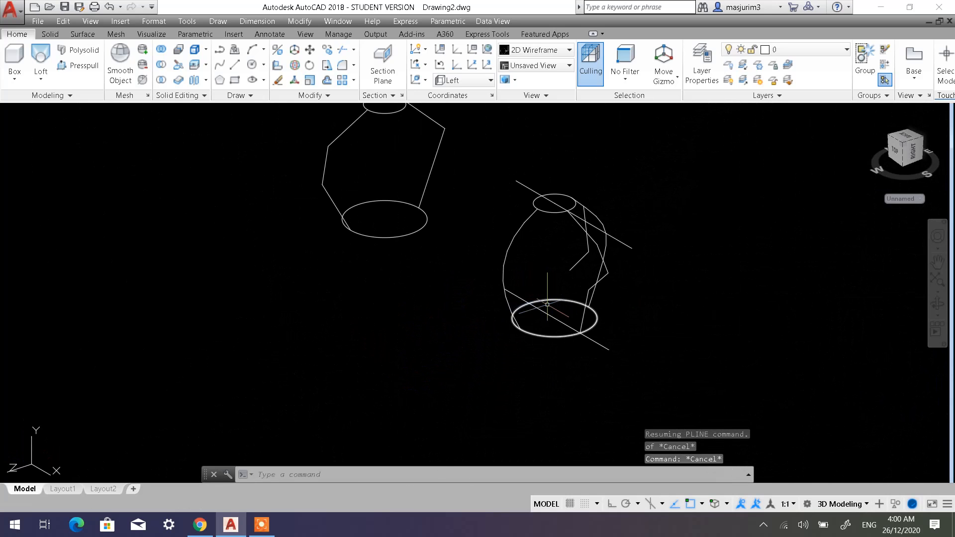
middle_click_drag(560, 288, 607, 265, "shift")
left_click(599, 268)
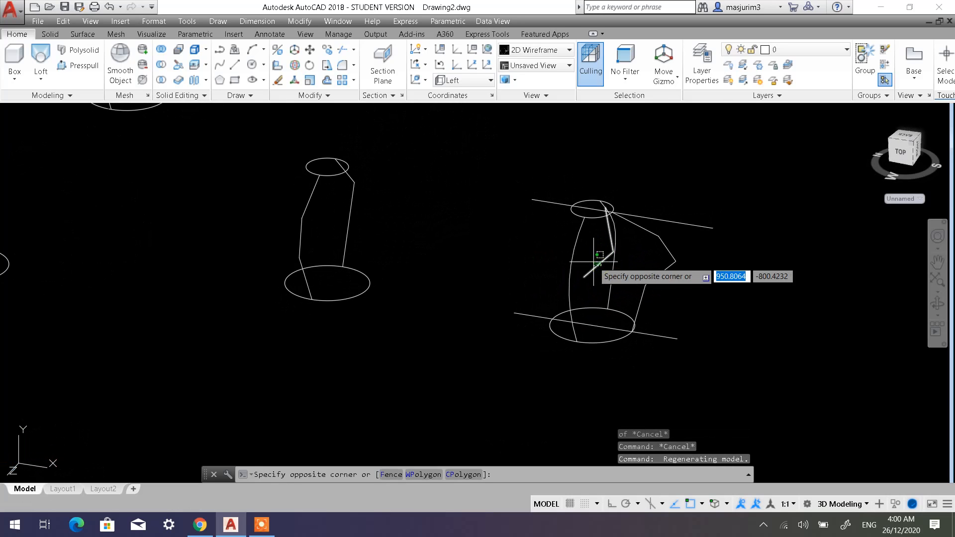
left_click(604, 265)
key("Delete")
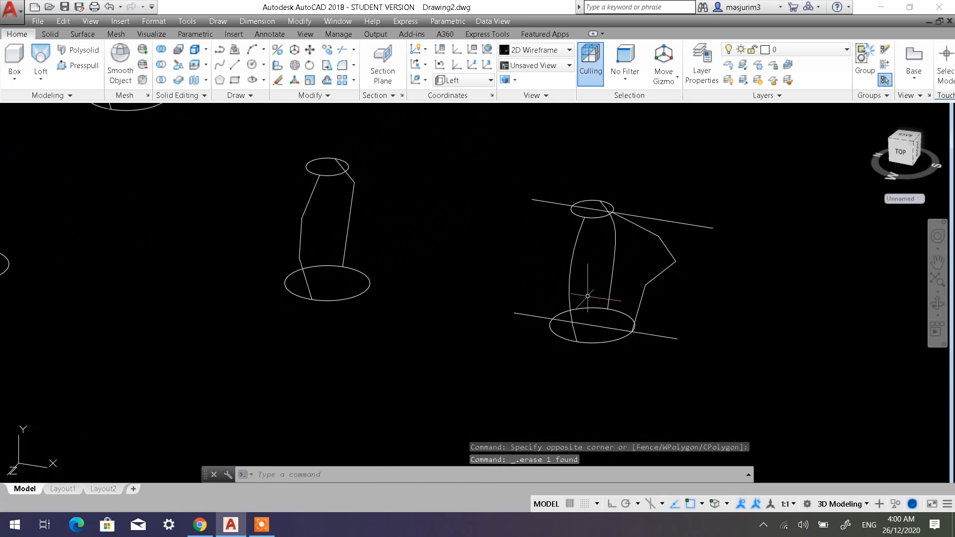
Draw a three-segment polyline opposite the bulging one, joining the upper and lower circles at their intersections with the construction lines.
mouse_move(587, 296)
middle_mouse_down("shift")
mouse_move(618, 298)
mouse_move(592, 298)
mouse_move(594, 291)
middle_mouse_up("shift")
scroll(595, 280, "up", 4)
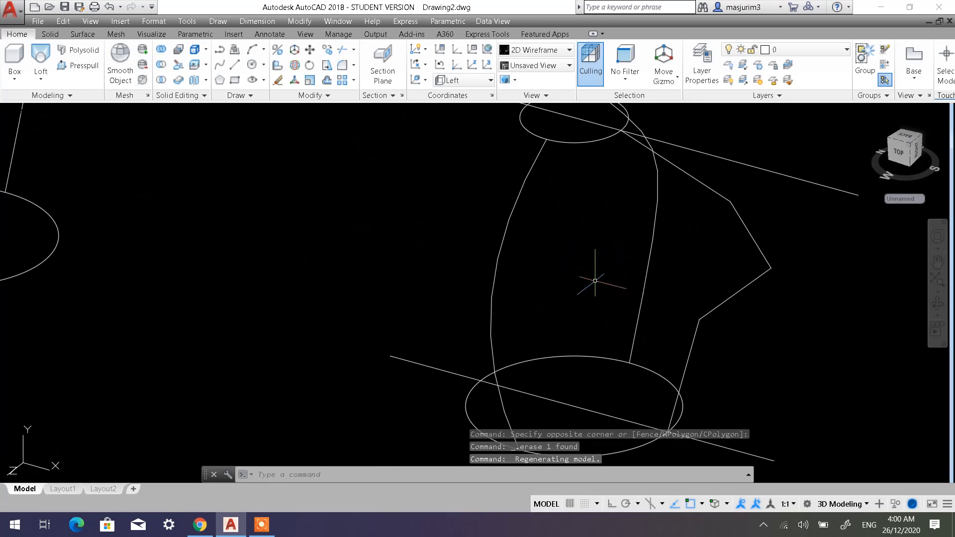
scroll(520, 187, "down", 3)
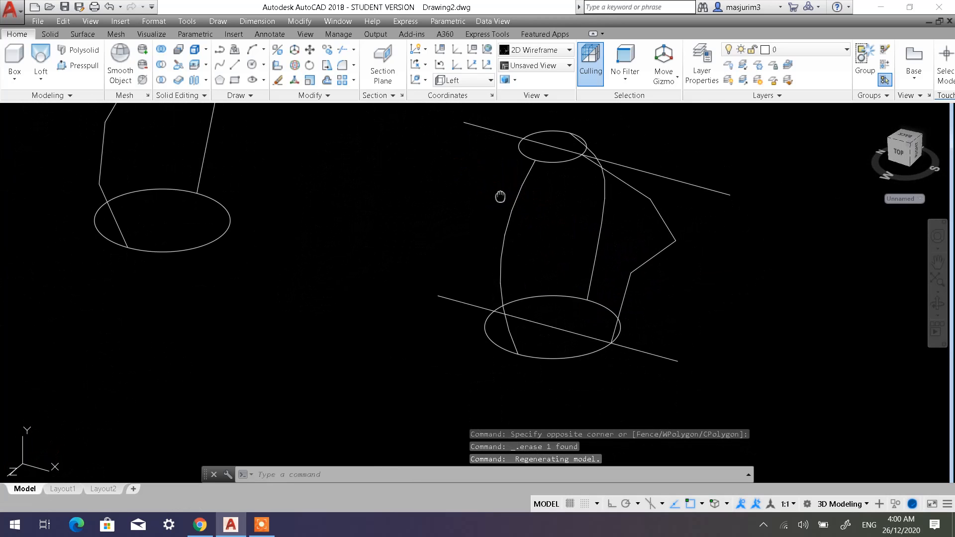
left_click(220, 50)
left_click(512, 157)
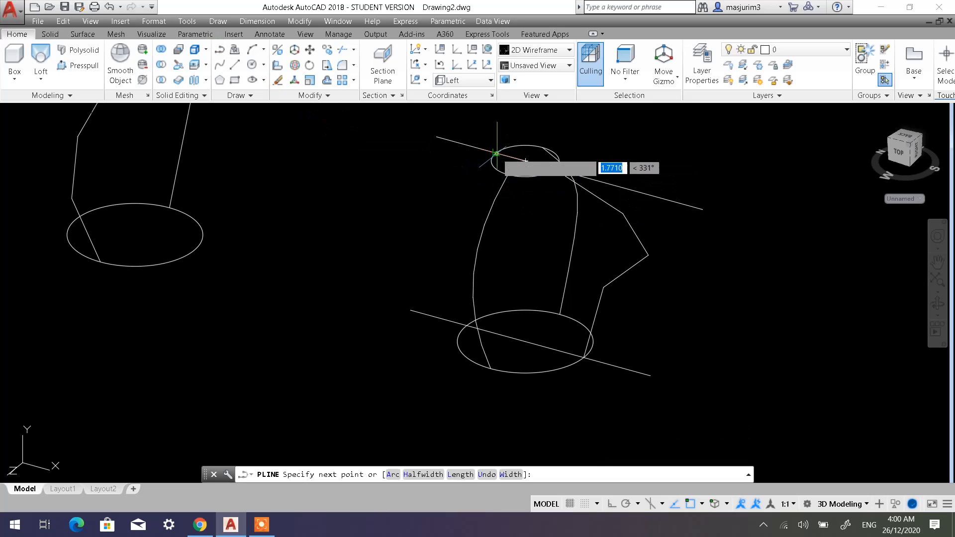
left_click(500, 224)
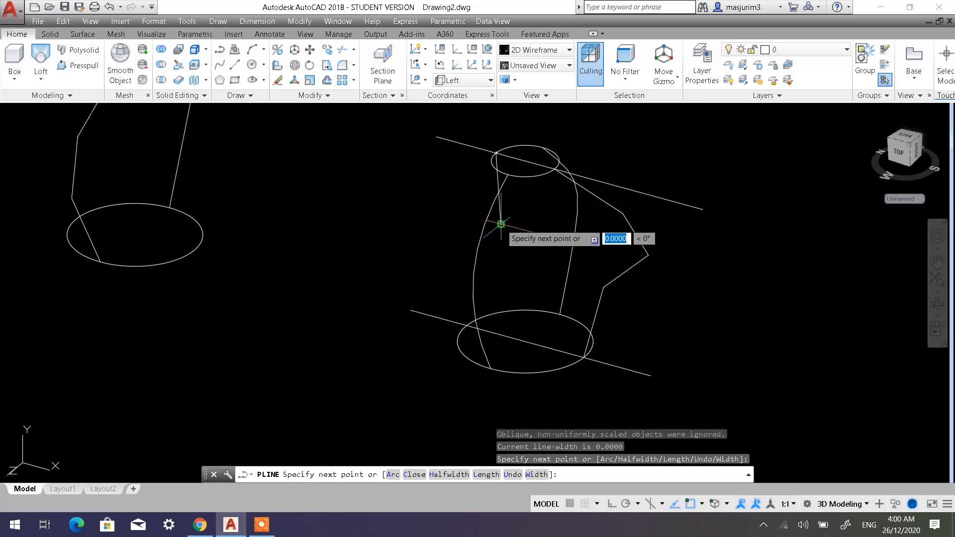
left_click(463, 271)
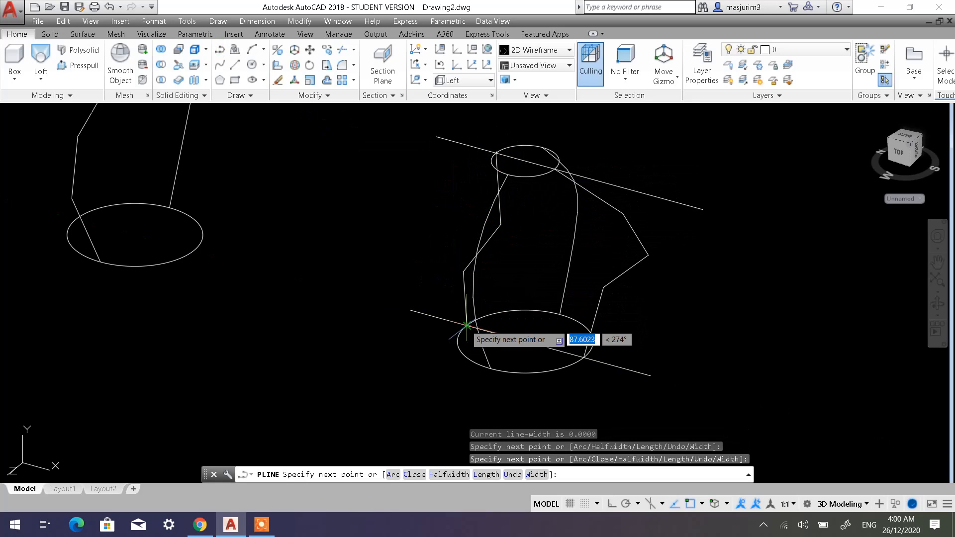
left_click(466, 326)
key("Escape")
key("Escape")
key("Escape")
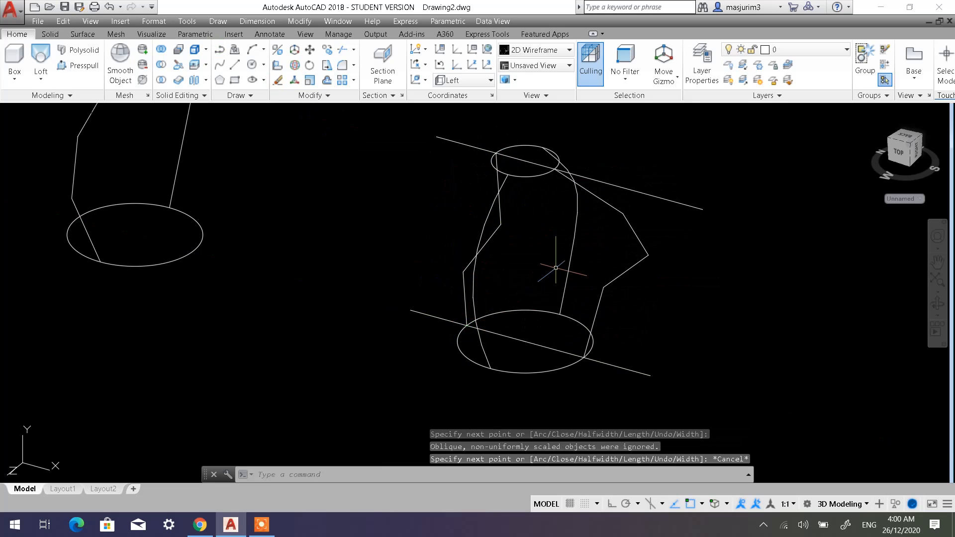
Erase the construction lines running through the upper and lower circles.
mouse_move(592, 261)
middle_mouse_down("shift")
mouse_move(547, 254)
mouse_move(485, 218)
mouse_move(641, 231)
middle_mouse_up("shift")
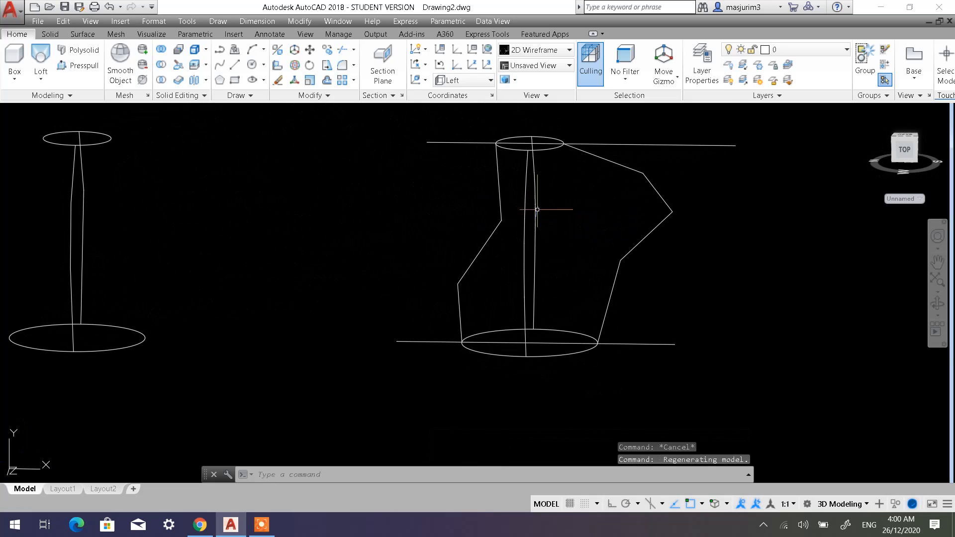
middle_click_drag(566, 229, 611, 234, "shift")
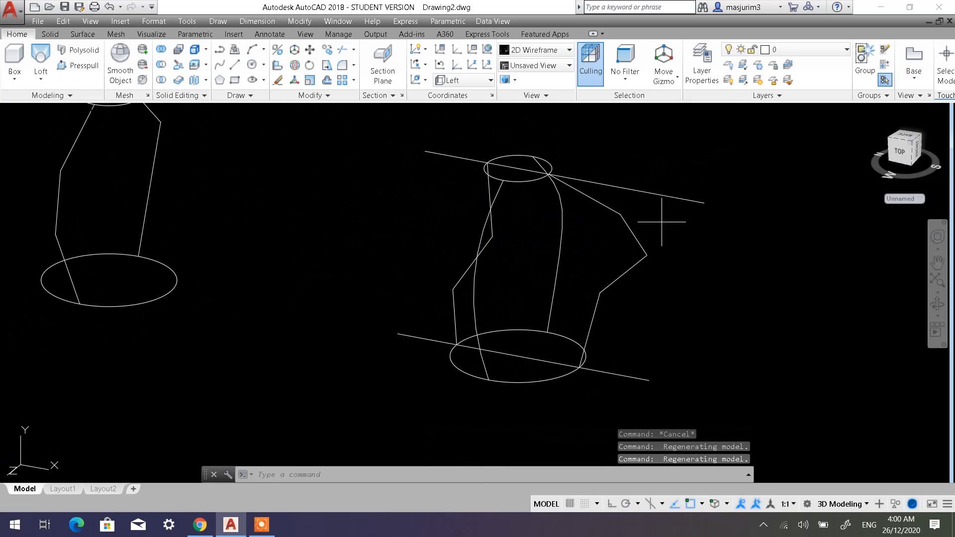
left_click_drag(661, 222, 641, 181)
left_click_drag(453, 145, 429, 168)
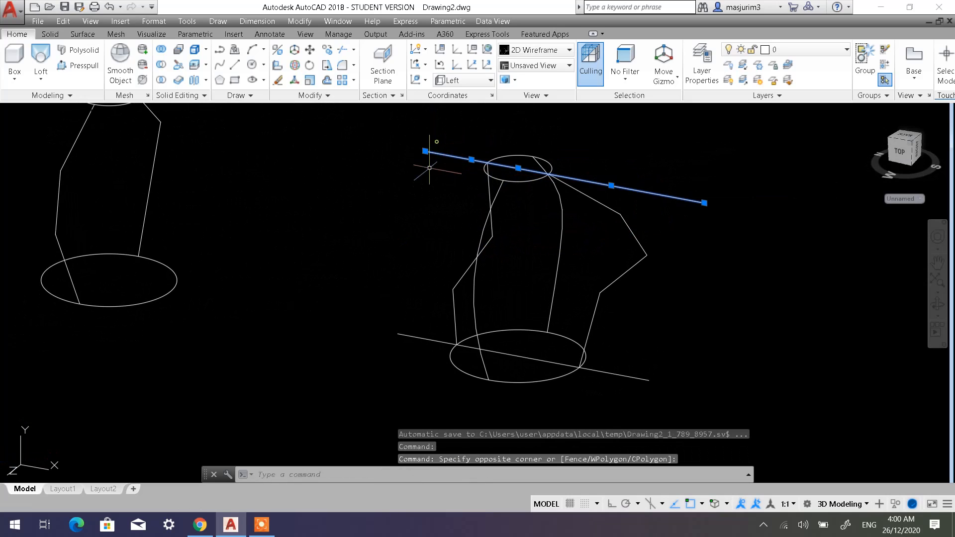
left_click(410, 361)
left_click(387, 322)
left_click(640, 383)
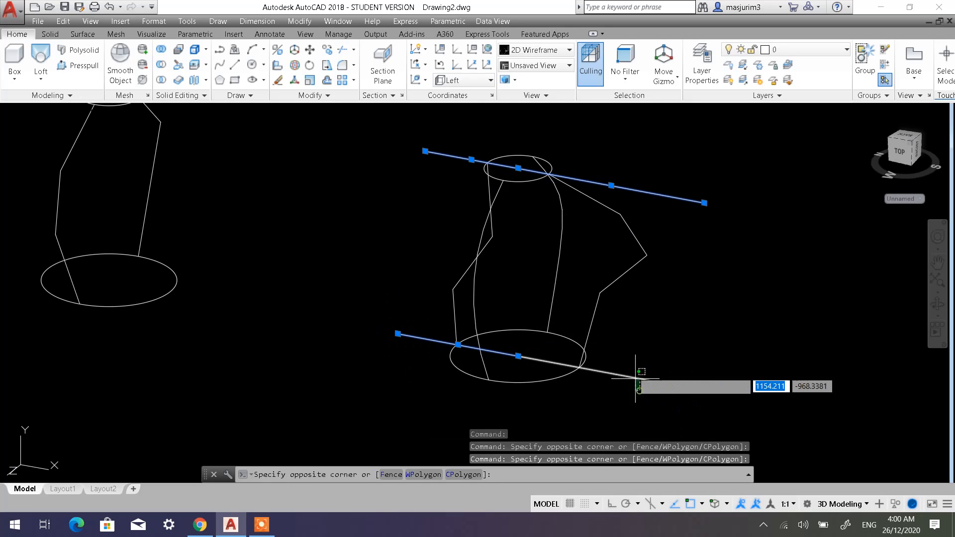
left_click(630, 367)
key("Delete")
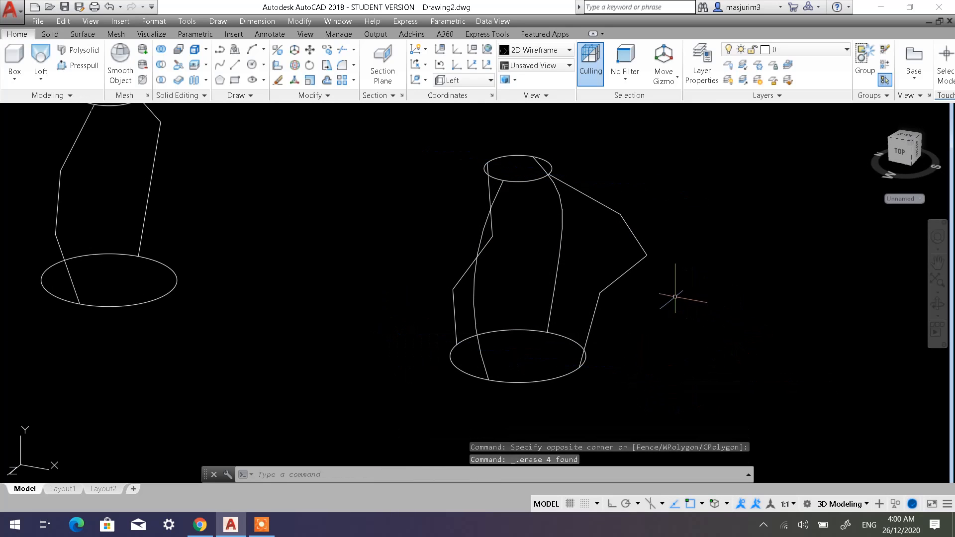
Convert both angular side polylines between the circles to smooth curves with Spline Fit.
middle_click_drag(562, 271, 520, 259, "shift")
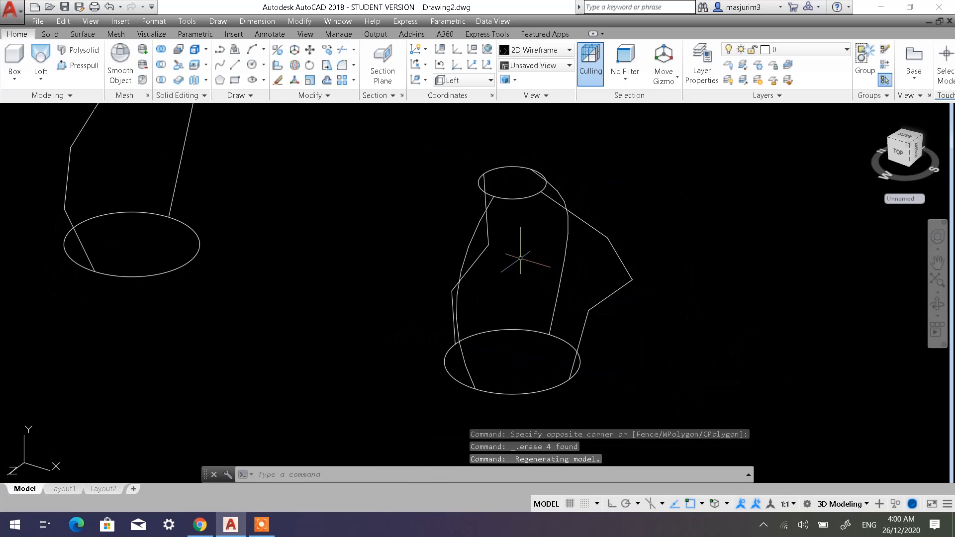
right_click(619, 259)
mouse_move(691, 264)
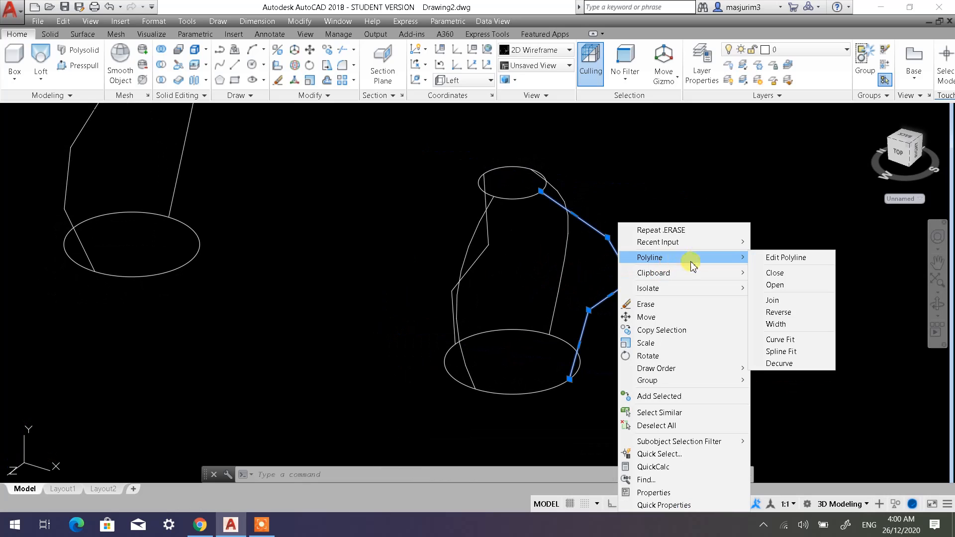
left_click(781, 352)
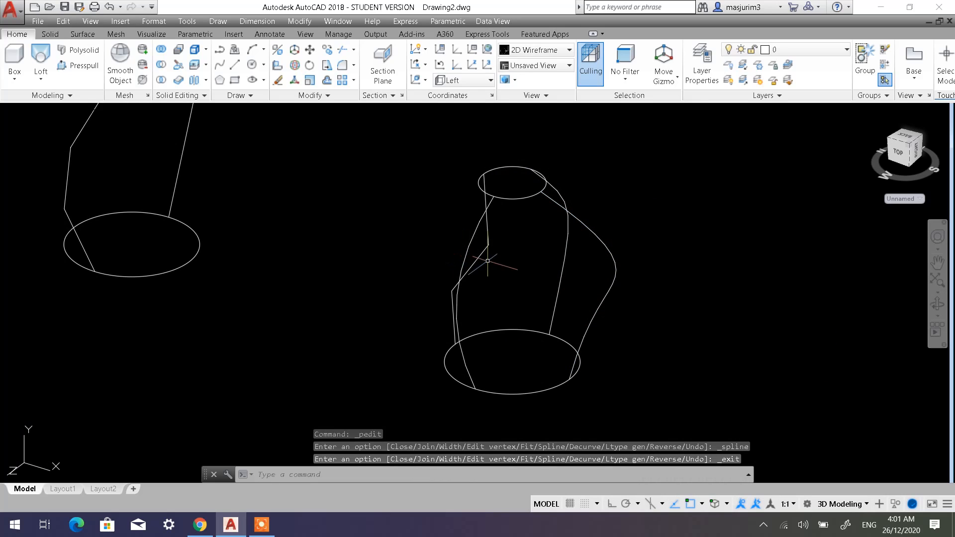
left_click(488, 244)
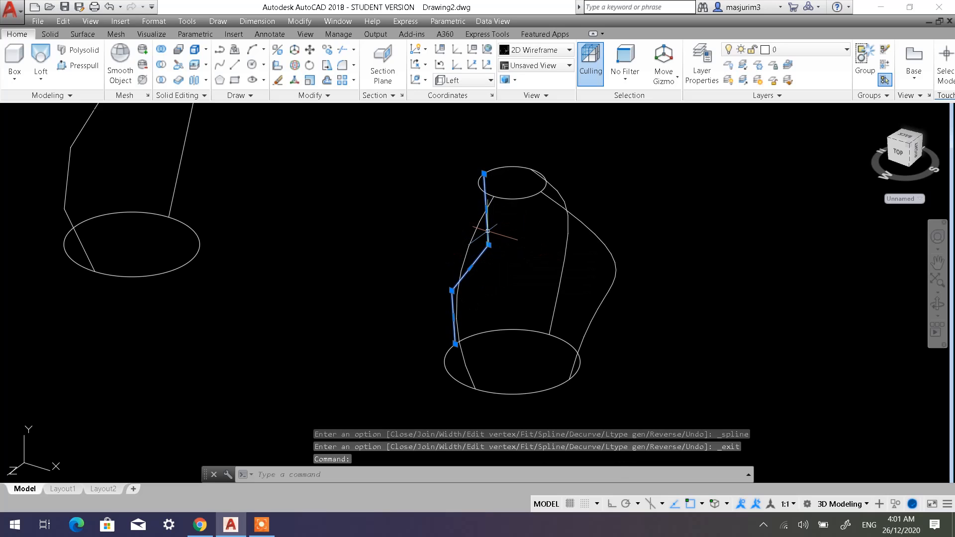
right_click(487, 231)
mouse_move(552, 257)
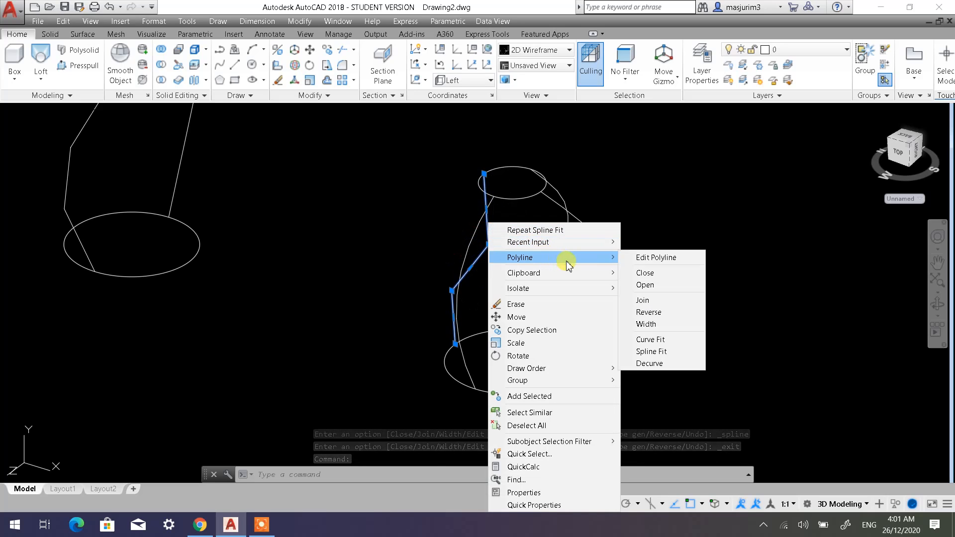
left_click(651, 351)
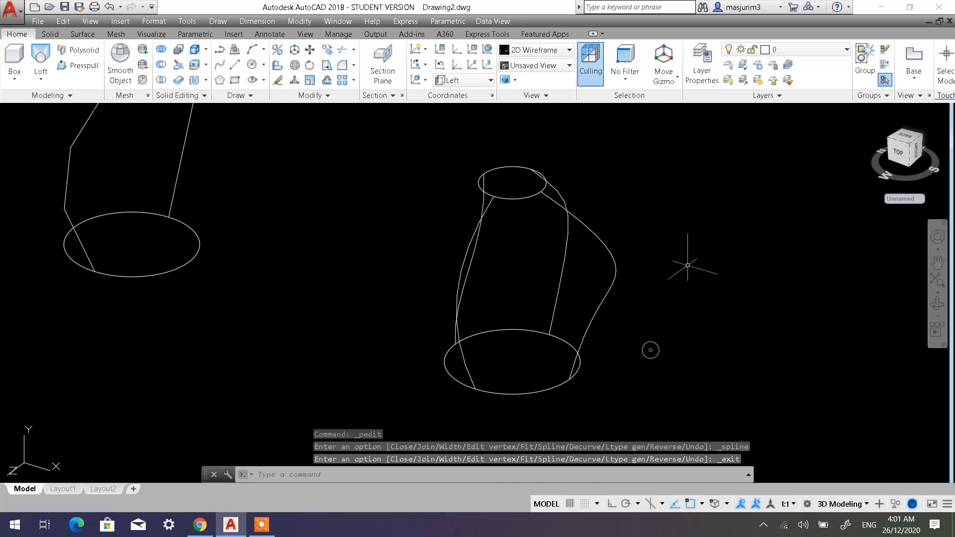
key("Escape")
Begin a Loft with the lower circle and the upper circle as its cross sections.
middle_click_drag(610, 277, 646, 277, "shift")
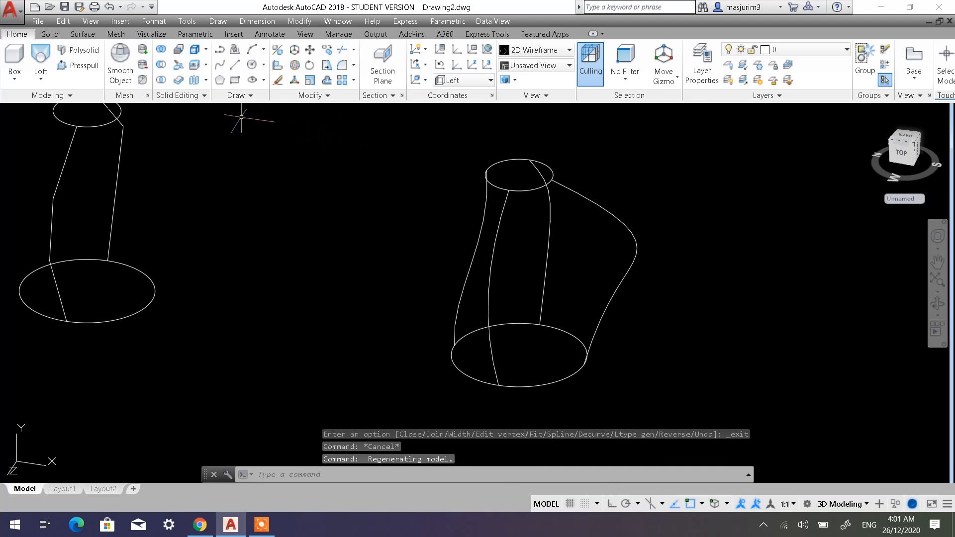
left_click(41, 60)
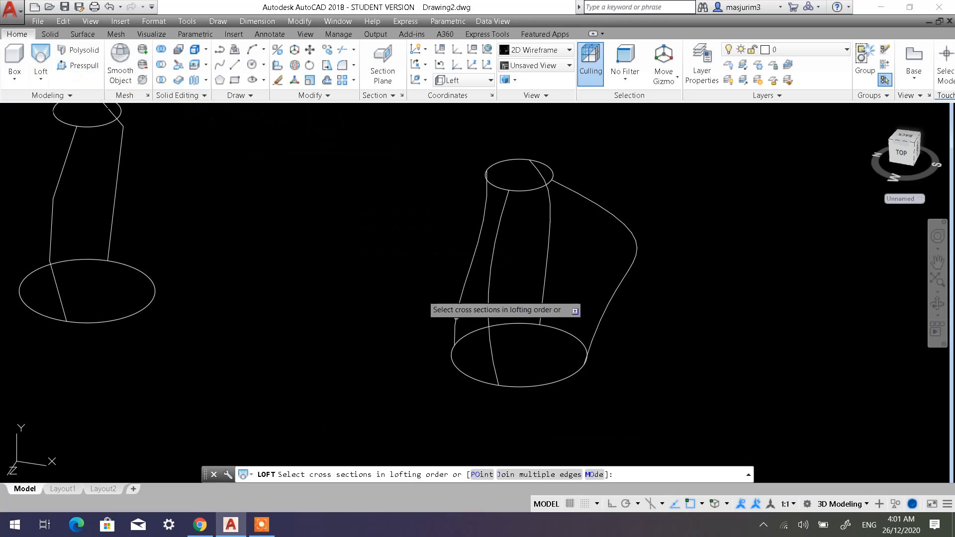
left_click(536, 387)
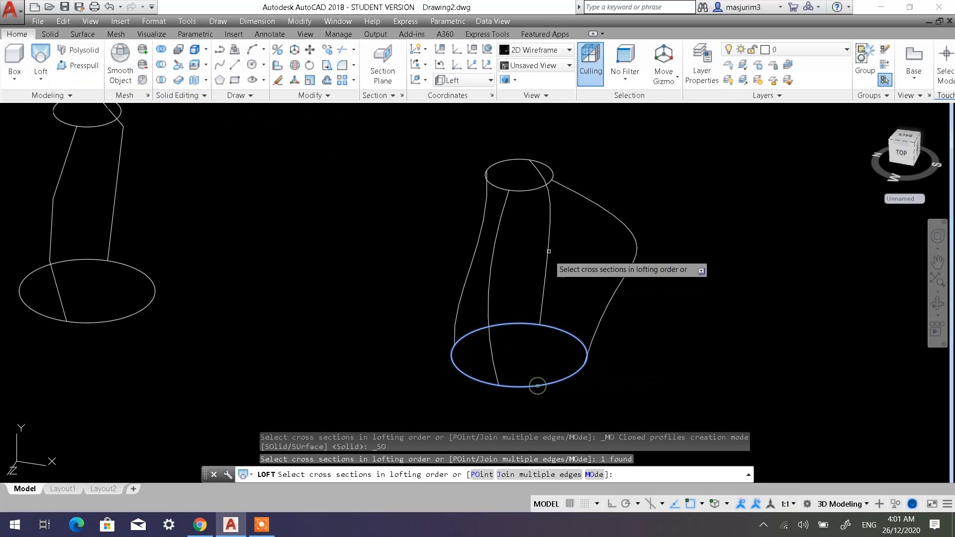
left_click(529, 191)
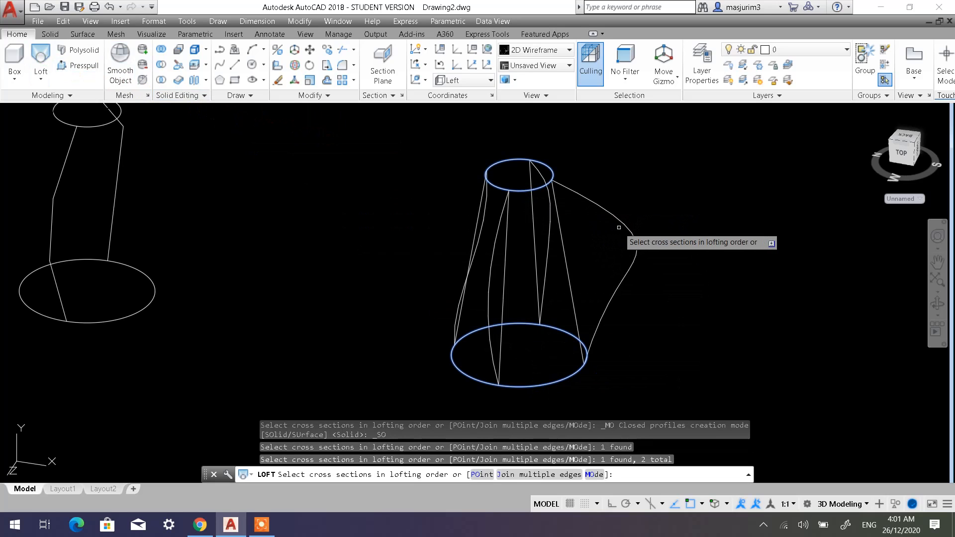
right_click(619, 191)
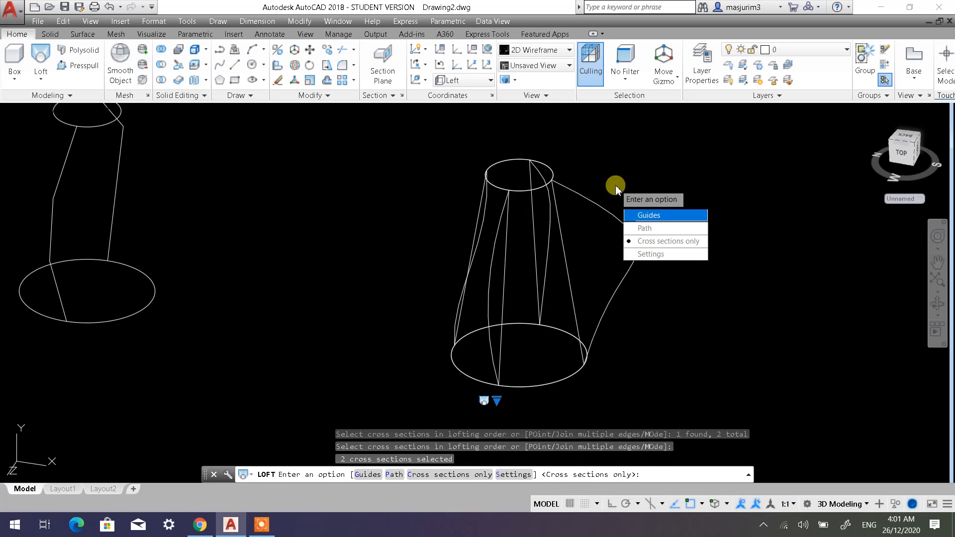
Complete the loft with the Guides option, using all four curves between the circles as guide profiles.
type("G")
key("Return")
scroll(571, 254, "up", 2)
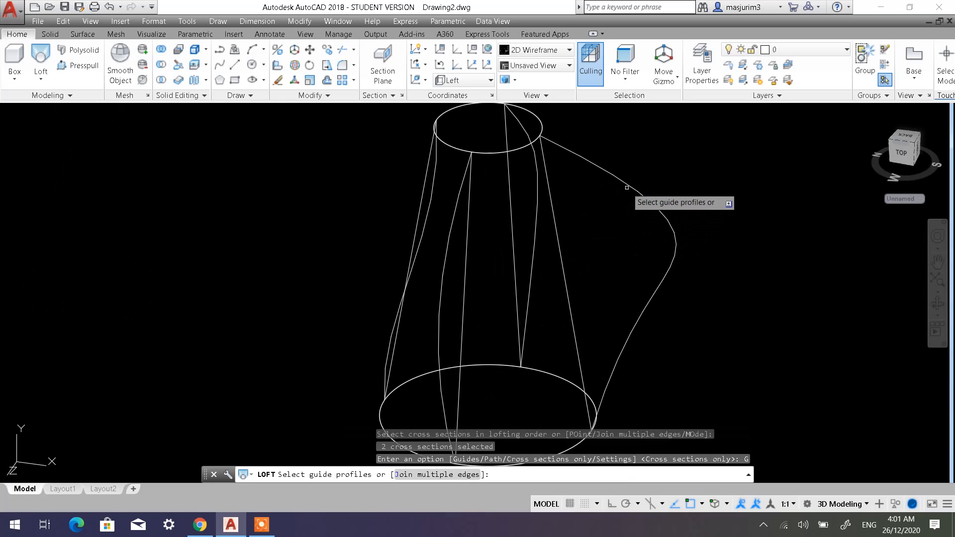
left_click(626, 186)
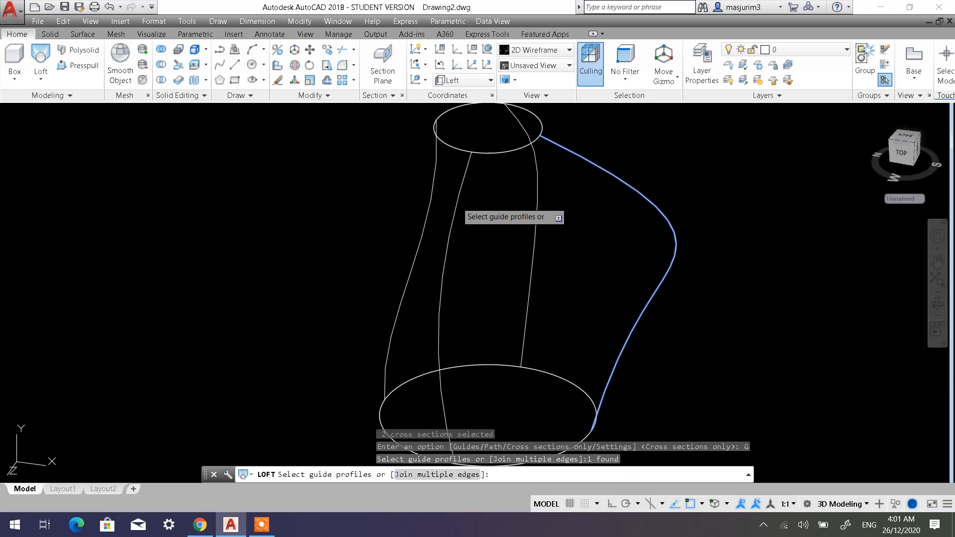
left_click(457, 208)
left_click(431, 195)
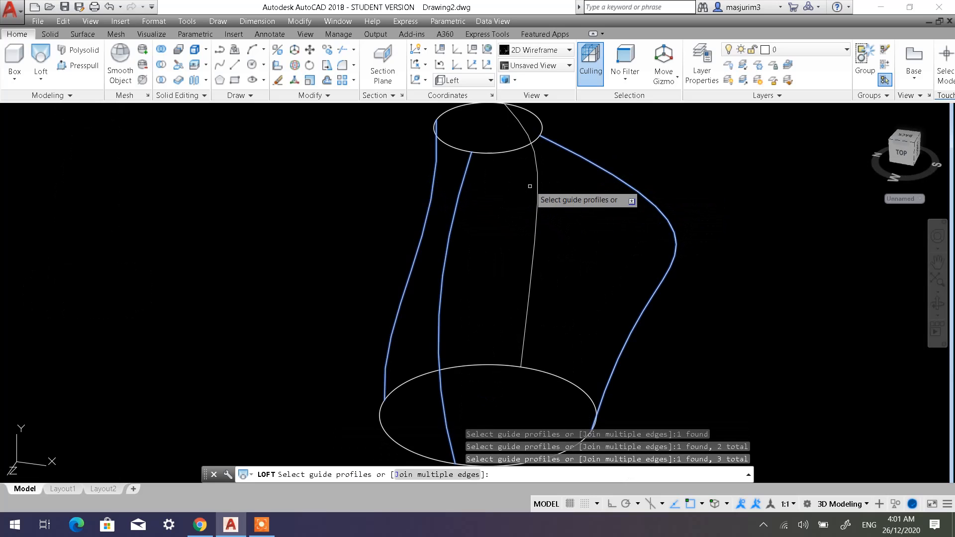
left_click(537, 194)
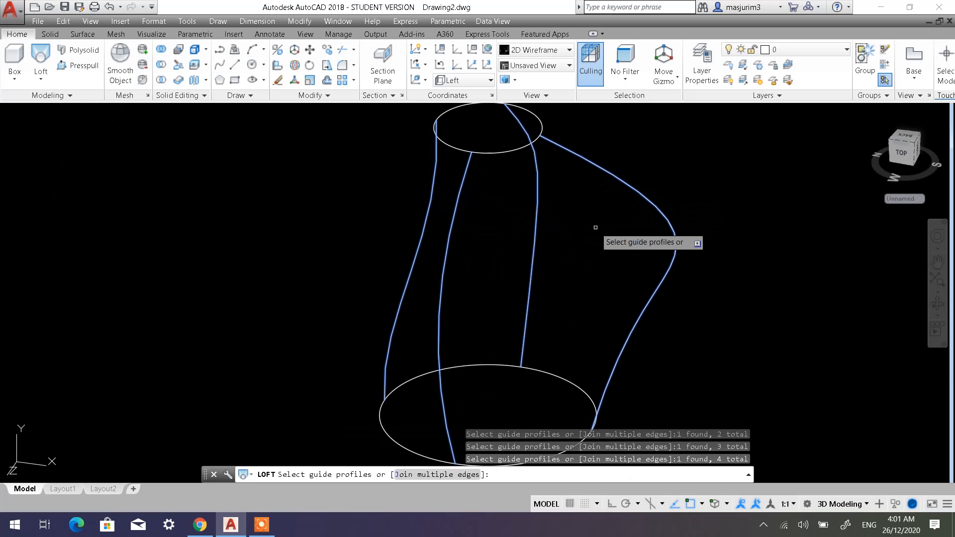
scroll(599, 226, "down", 4)
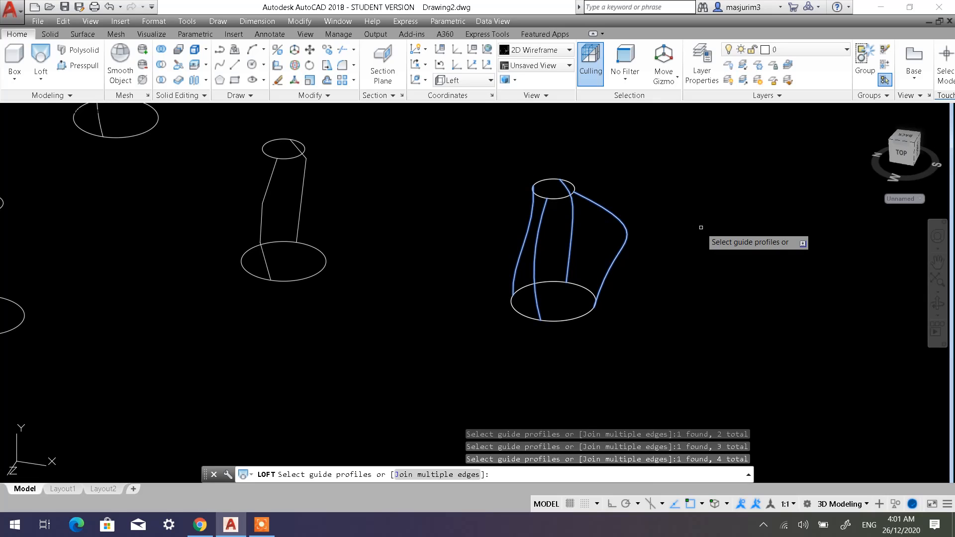
key("Return")
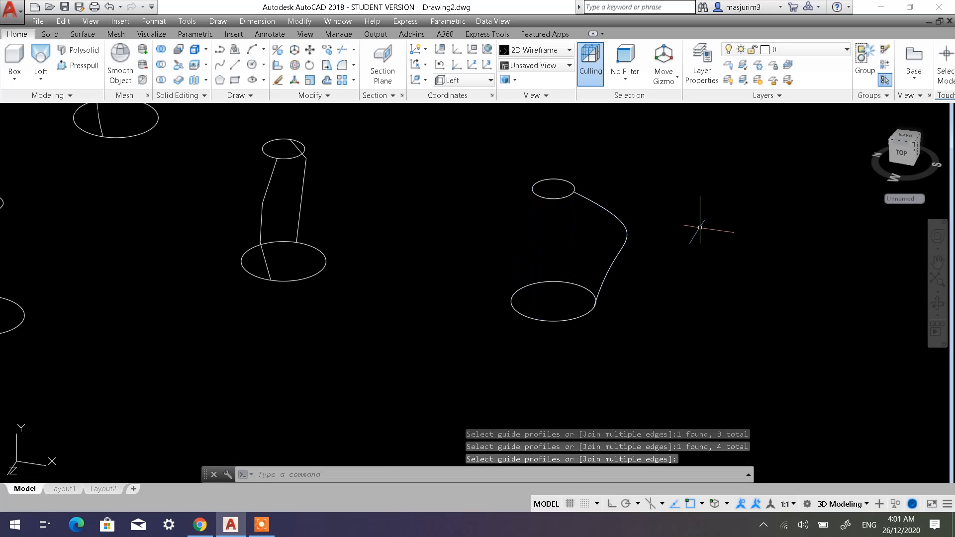
Set the visual style to Shaded with edges and inspect the lofted solid from several sides.
left_click(82, 114)
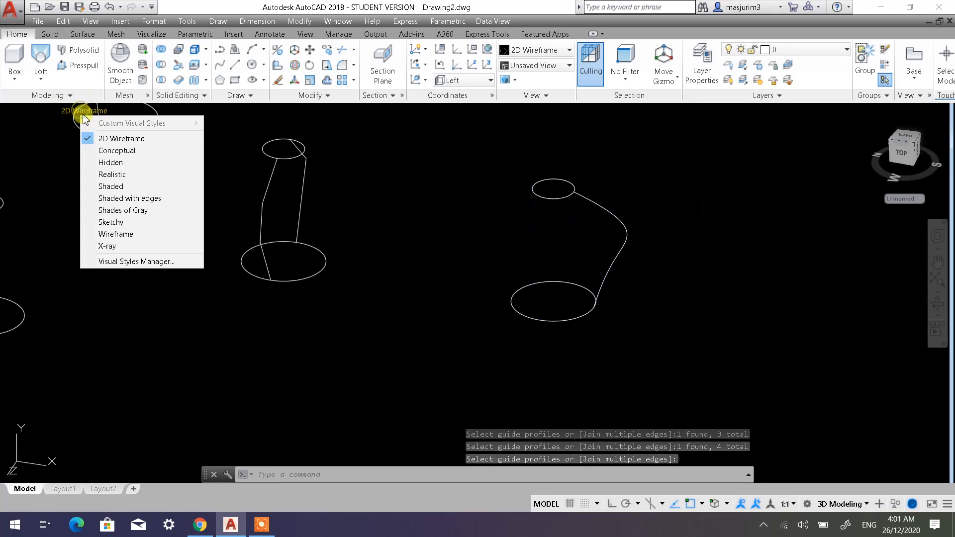
left_click(128, 197)
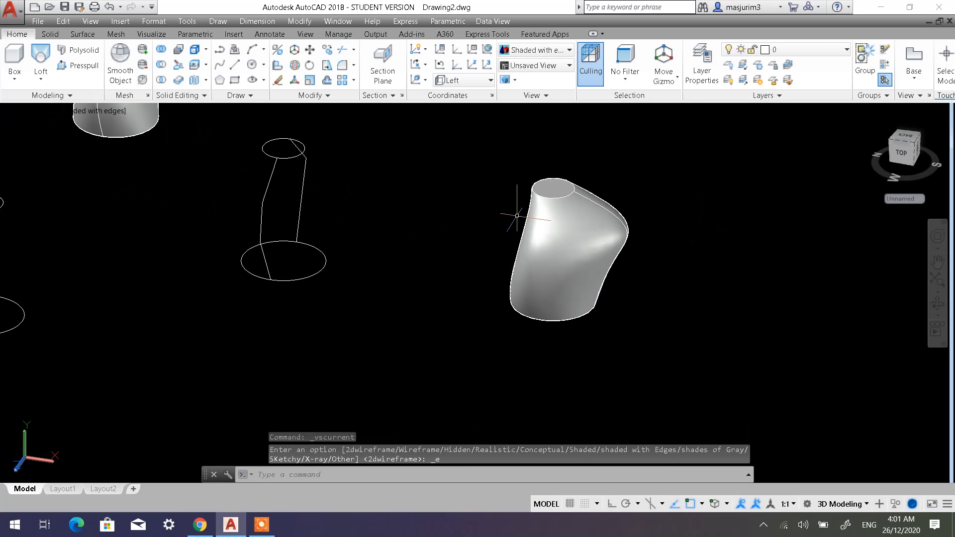
mouse_move(517, 216)
middle_mouse_down("shift")
mouse_move(512, 240)
mouse_move(612, 213)
mouse_move(428, 264)
middle_mouse_up("shift")
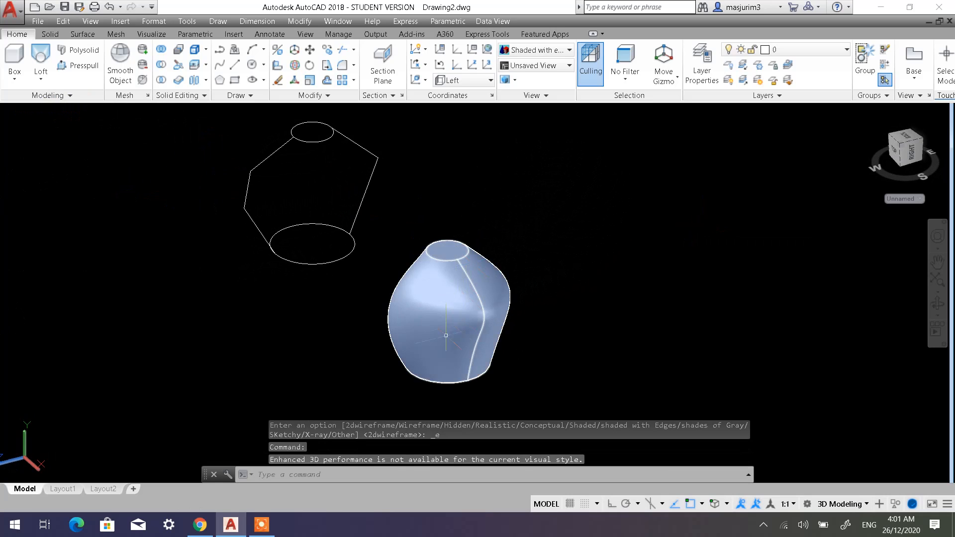
middle_click_drag(472, 287, 318, 263, "shift")
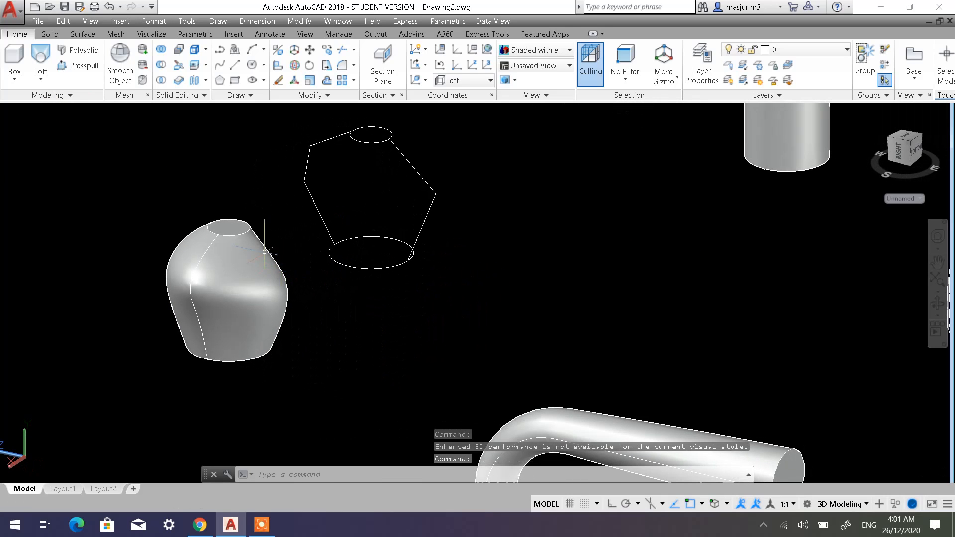
middle_click_drag(216, 277, 518, 304, "shift")
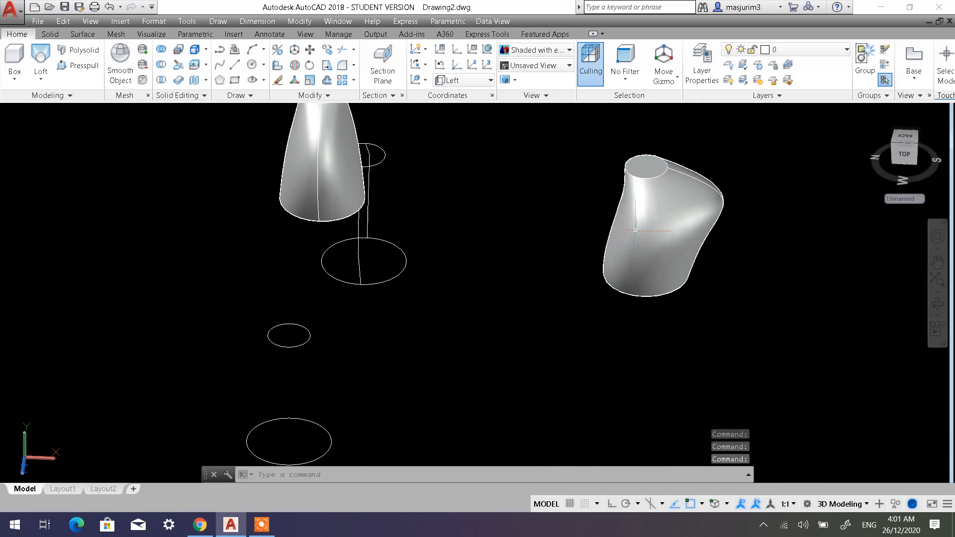
middle_click_drag(635, 229, 715, 277, "shift")
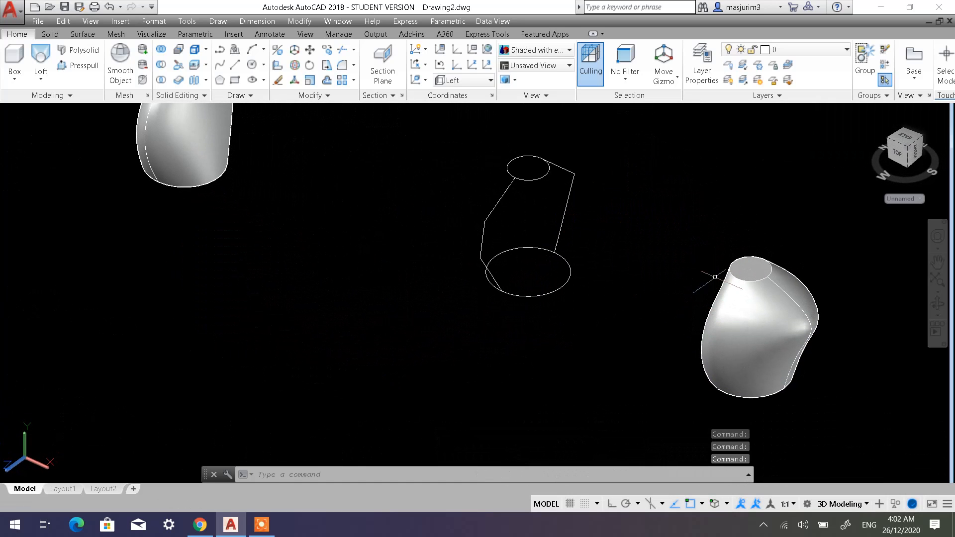
middle_click_drag(738, 347, 497, 298)
scroll(477, 279, "up", 2)
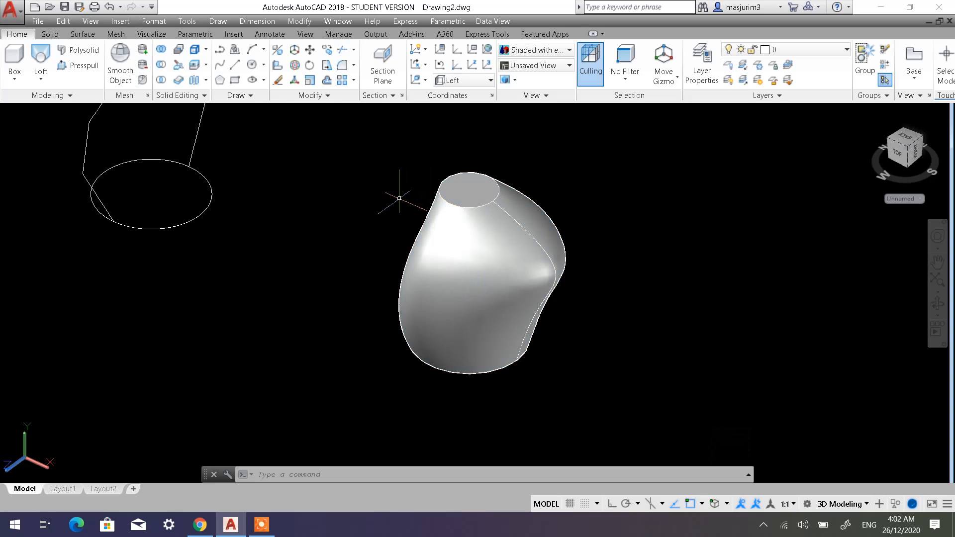
Set the visual style back to 2D Wireframe for the lofted models.
scroll(399, 198, "down", 3)
middle_click_drag(381, 201, 441, 253)
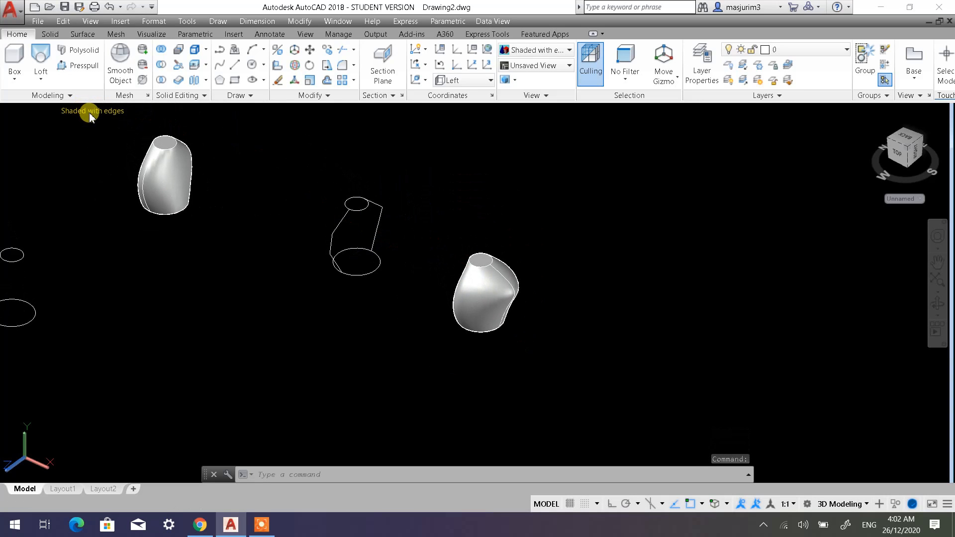
left_click(90, 113)
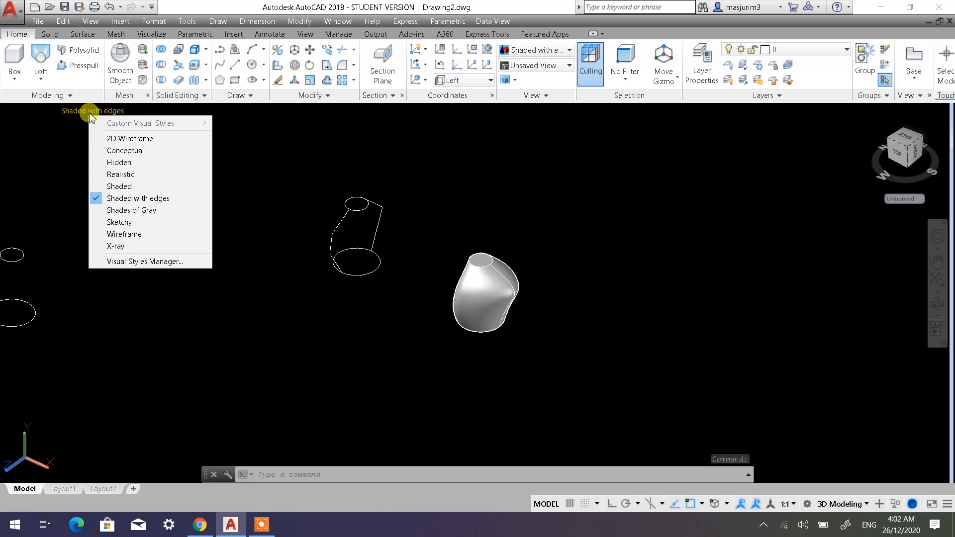
left_click(111, 139)
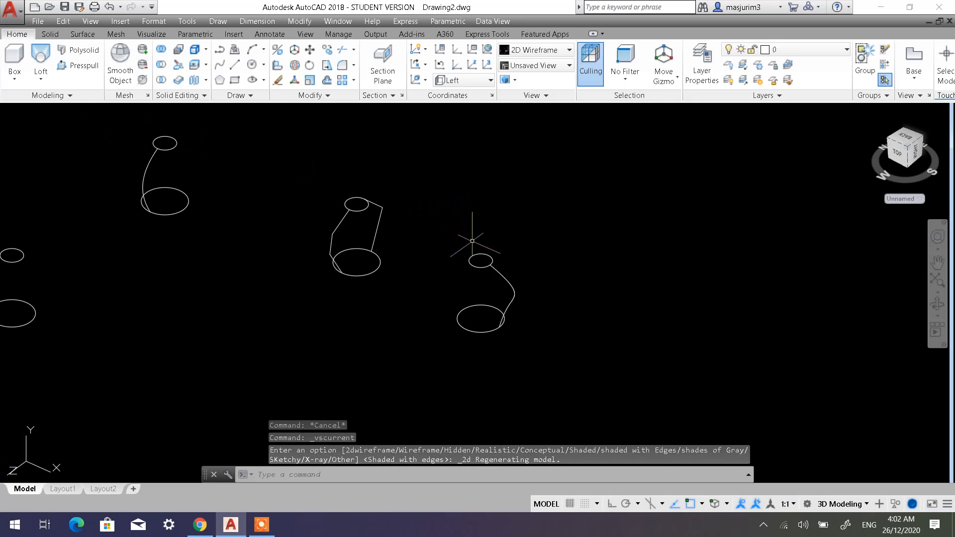
scroll(490, 239, "down", 4)
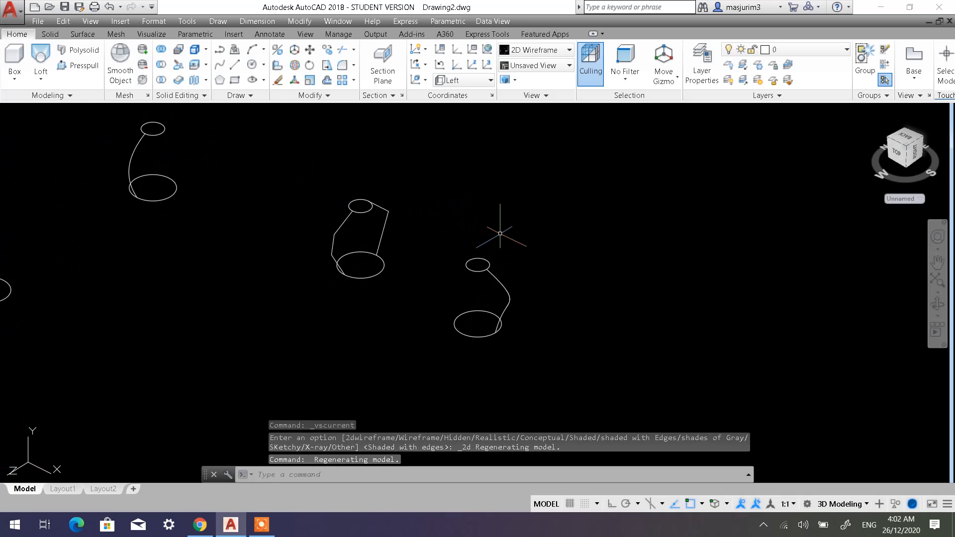
Return the coordinate system to World and draw a rectangle in the empty area beyond the existing loft examples.
middle_click_drag(518, 240, 304, 312)
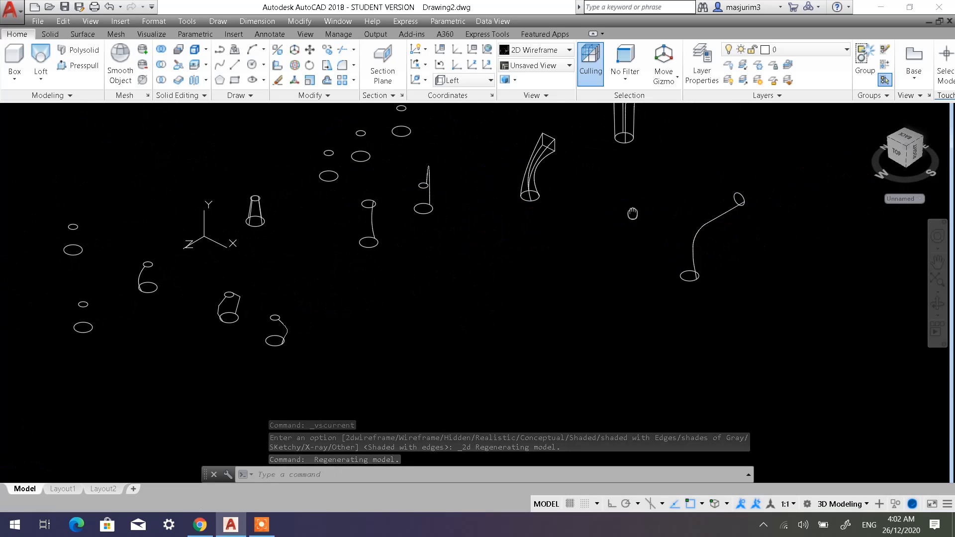
middle_click_drag(714, 233, 449, 143)
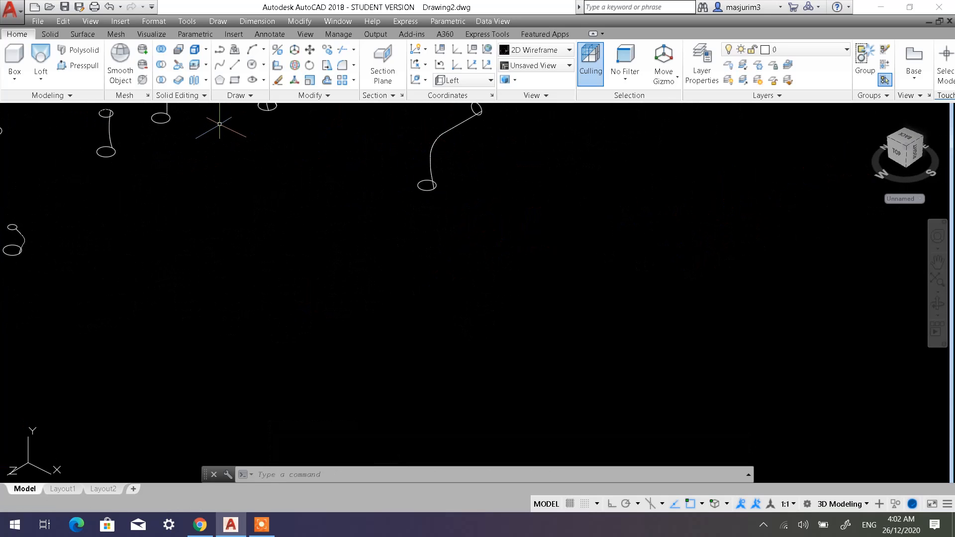
left_click(441, 66)
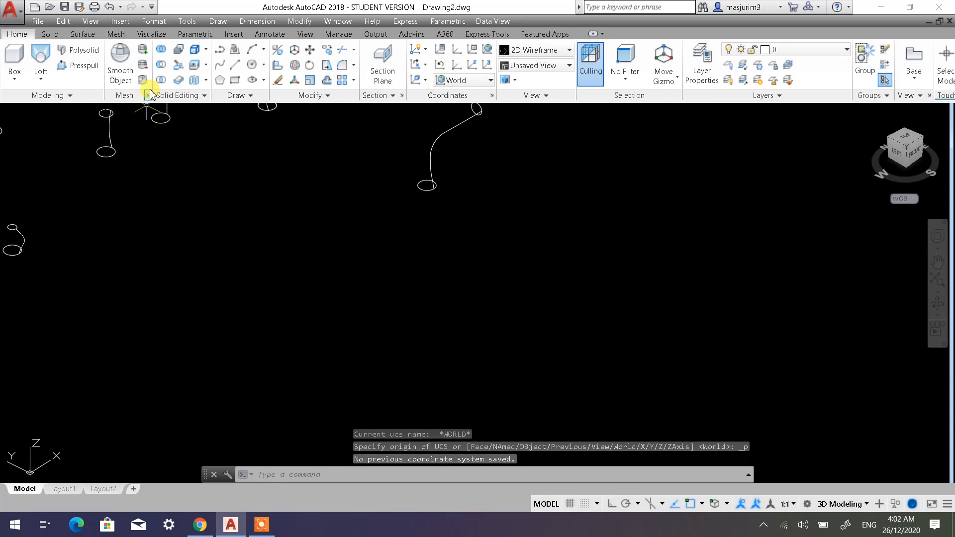
left_click(234, 80)
left_click(519, 311)
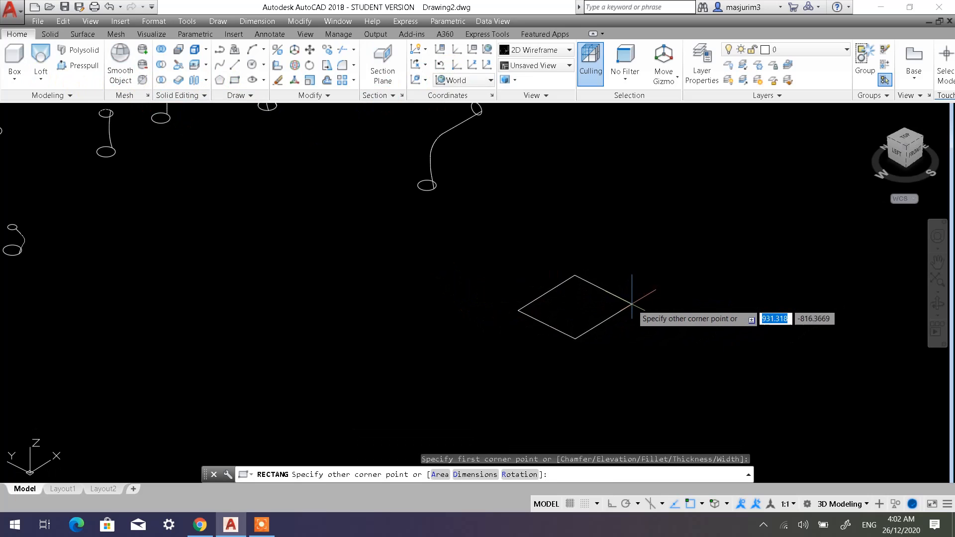
left_click(632, 309)
With Ortho on, draw a vertical line about 1845 units up along Z from the centre of the rectangle.
middle_click_drag(560, 254, 396, 300)
scroll(243, 356, "down", 2)
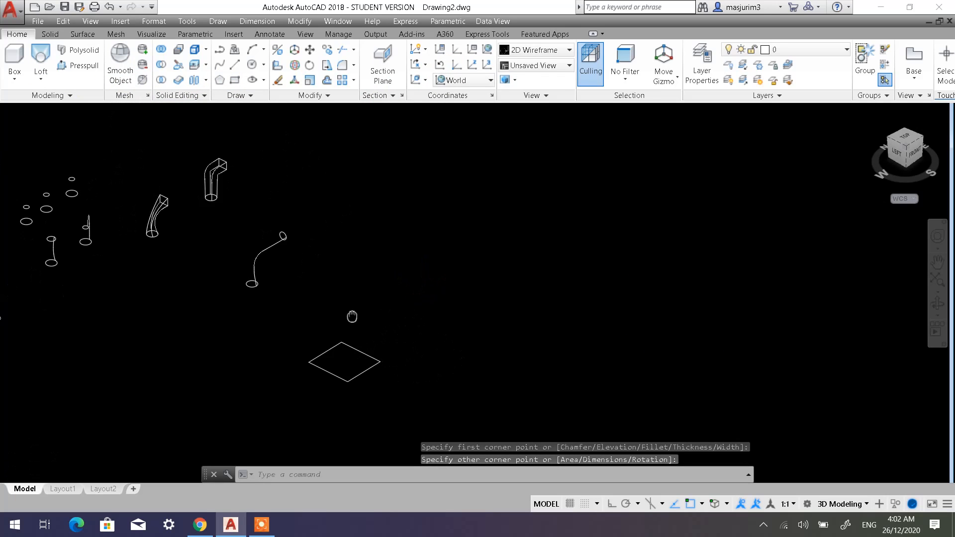
left_click(236, 67)
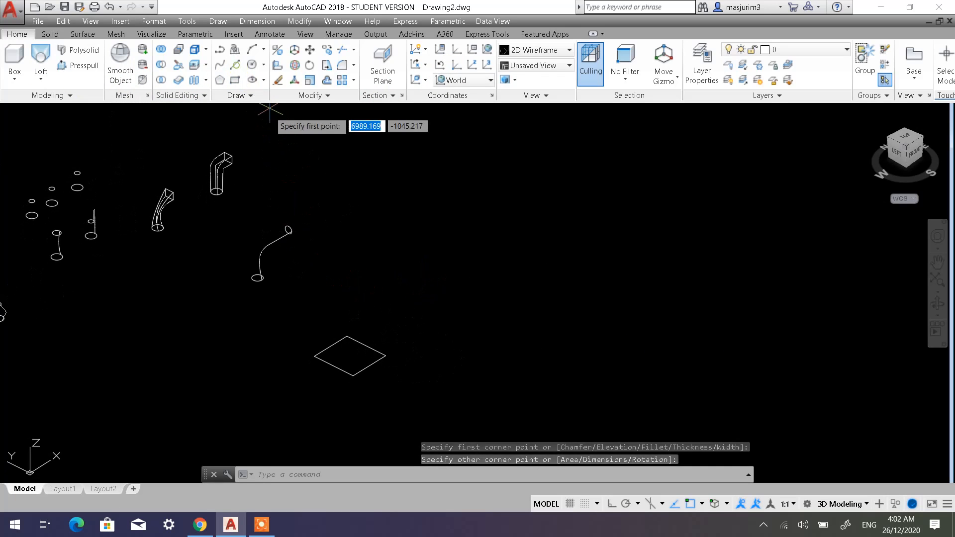
left_click(350, 355)
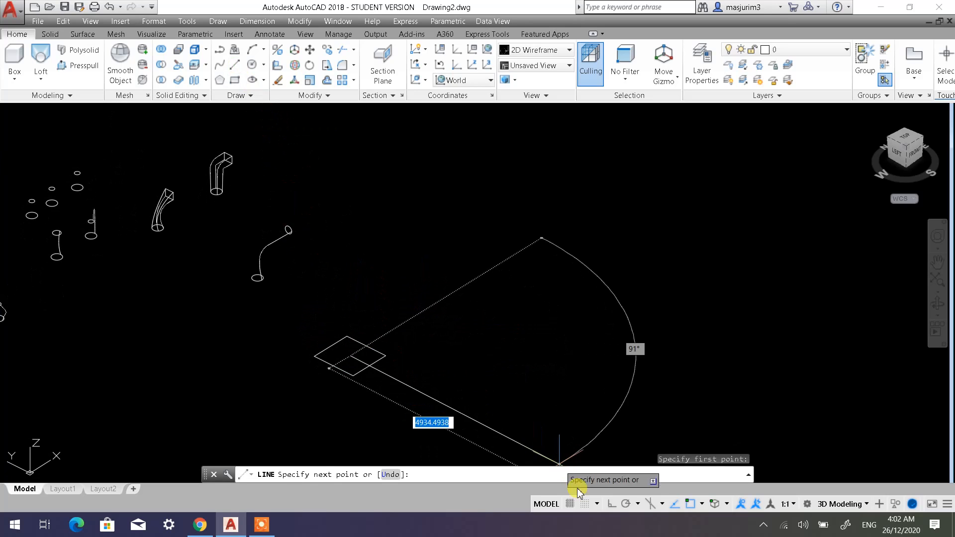
left_click(611, 504)
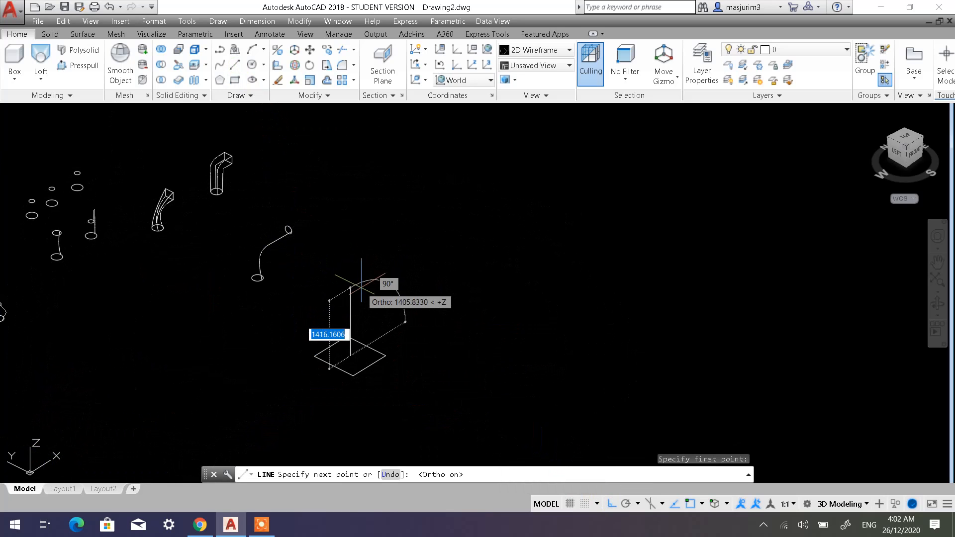
scroll(385, 294, "up", 1)
scroll(376, 278, "up", 1)
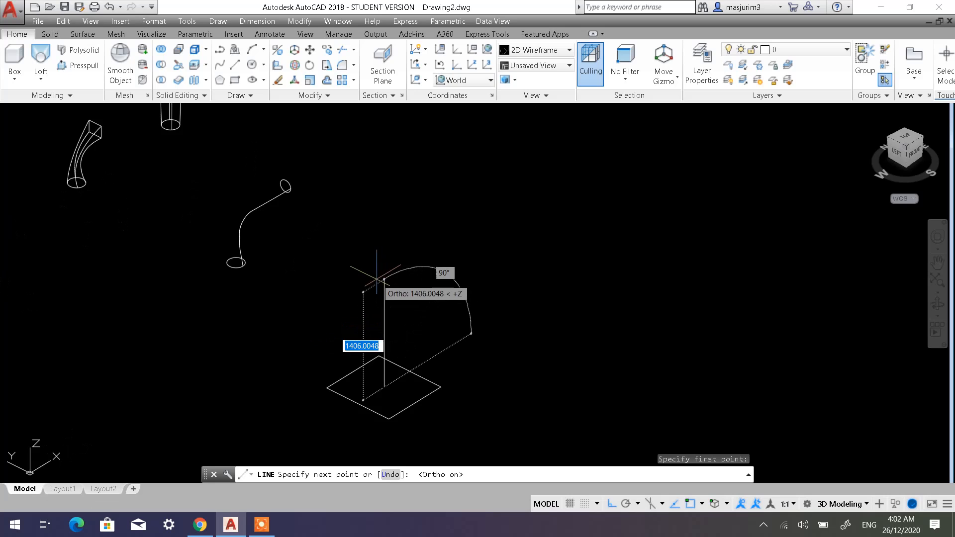
middle_click_drag(387, 281, 398, 258)
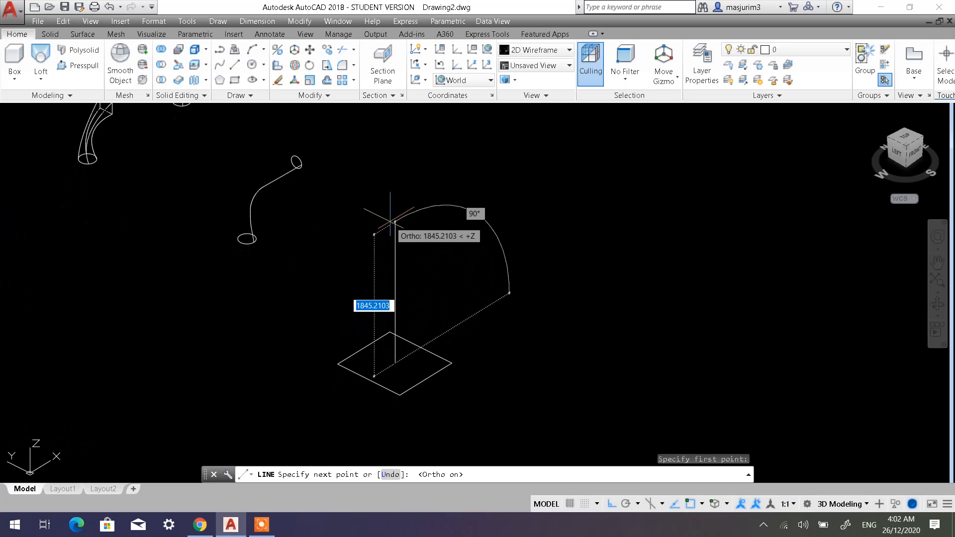
left_click(390, 220)
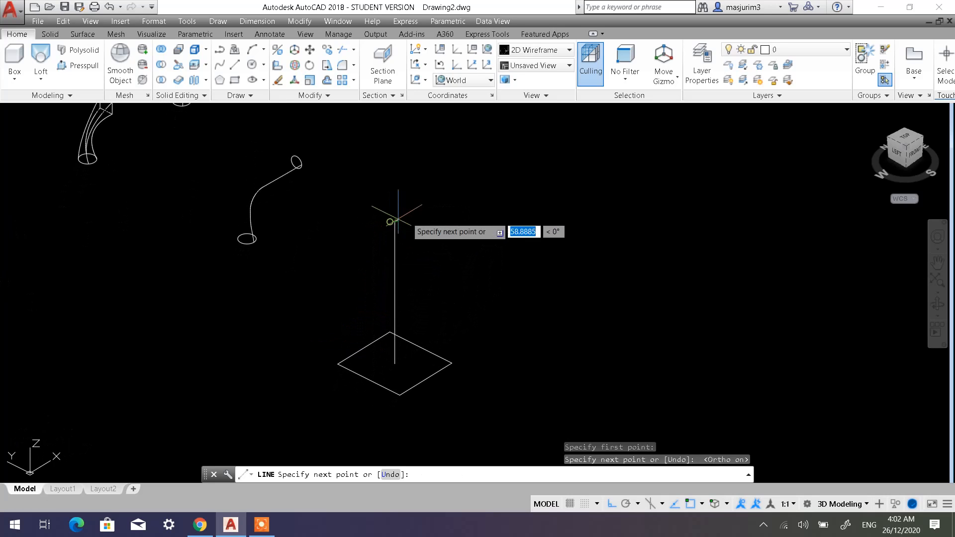
Continue the line from the vertical's upper end with one segment along positive X and another along positive Y, and end the Line command.
left_click(526, 168)
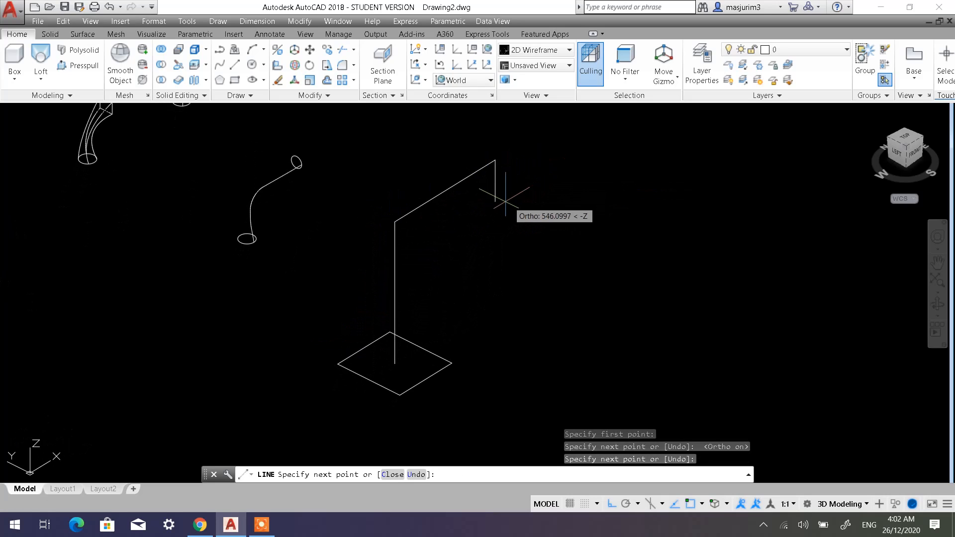
left_click(380, 121)
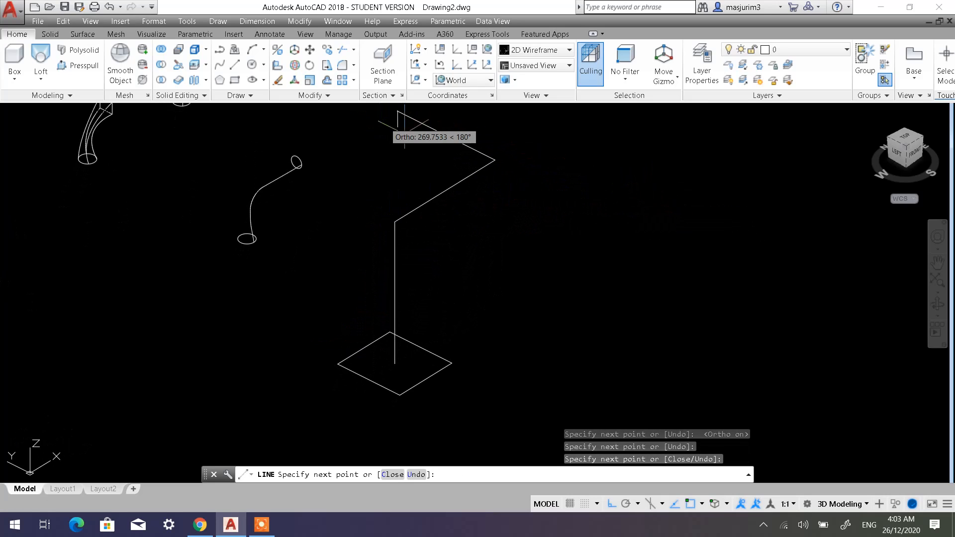
key("Escape")
key("Escape")
middle_click_drag(434, 214, 432, 242)
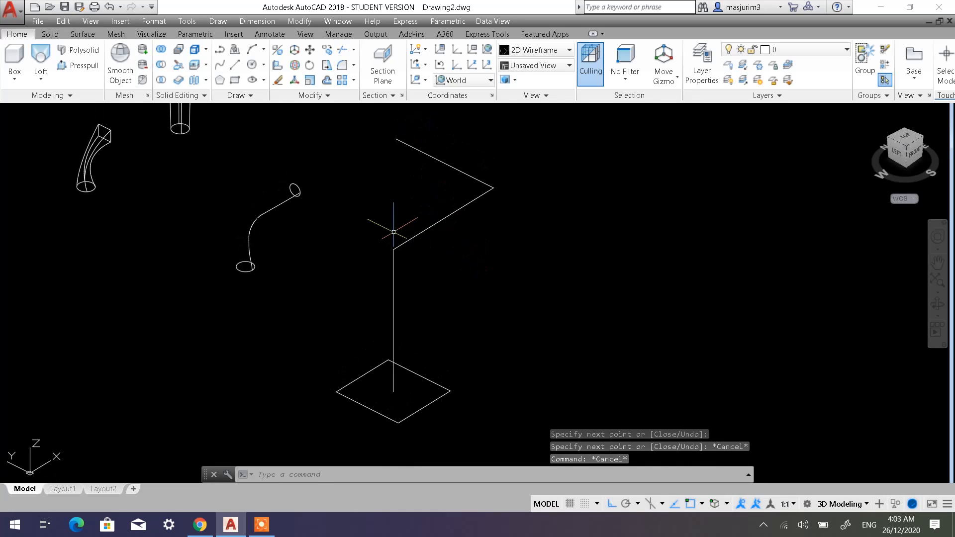
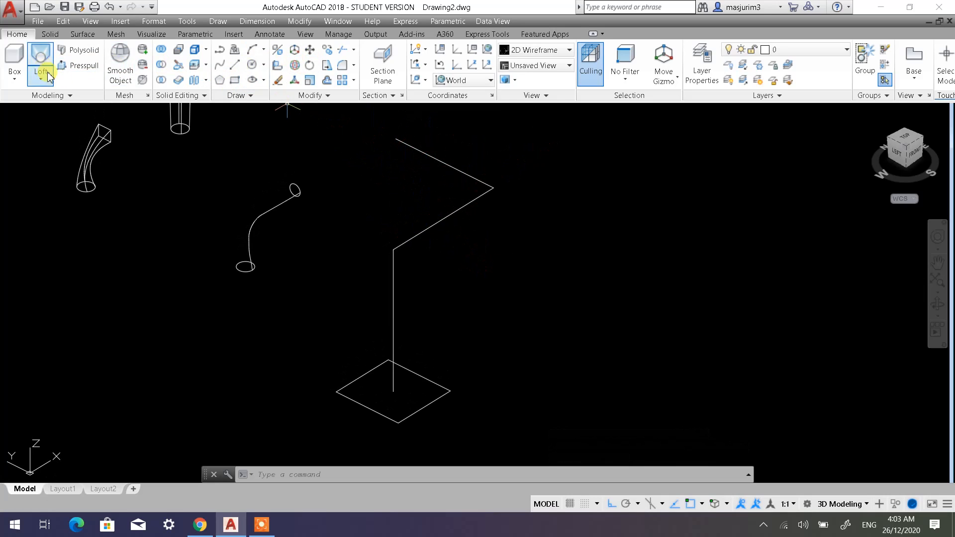
Switch the coordinate system to Left and draw a circle of about 396 radius centred where the X and Y segments meet.
left_click(252, 64)
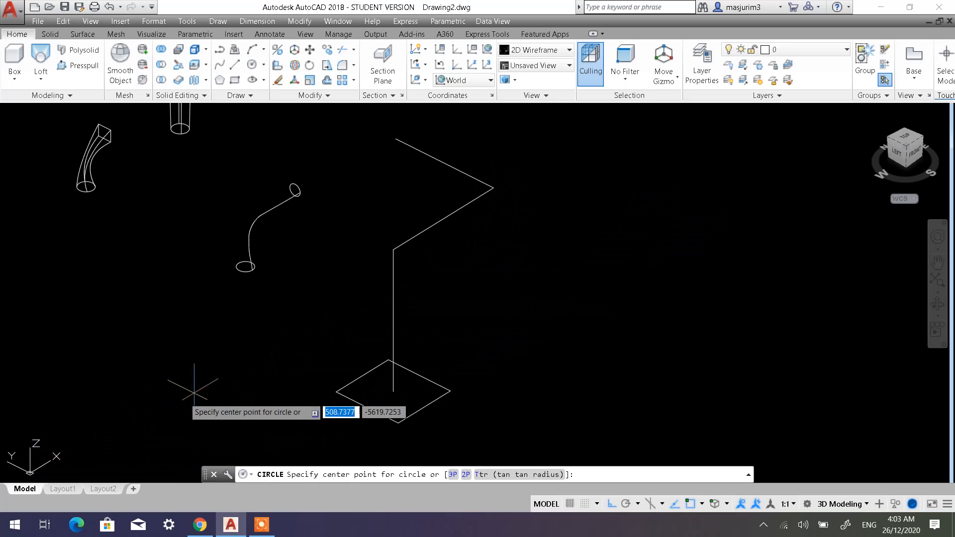
key("Escape")
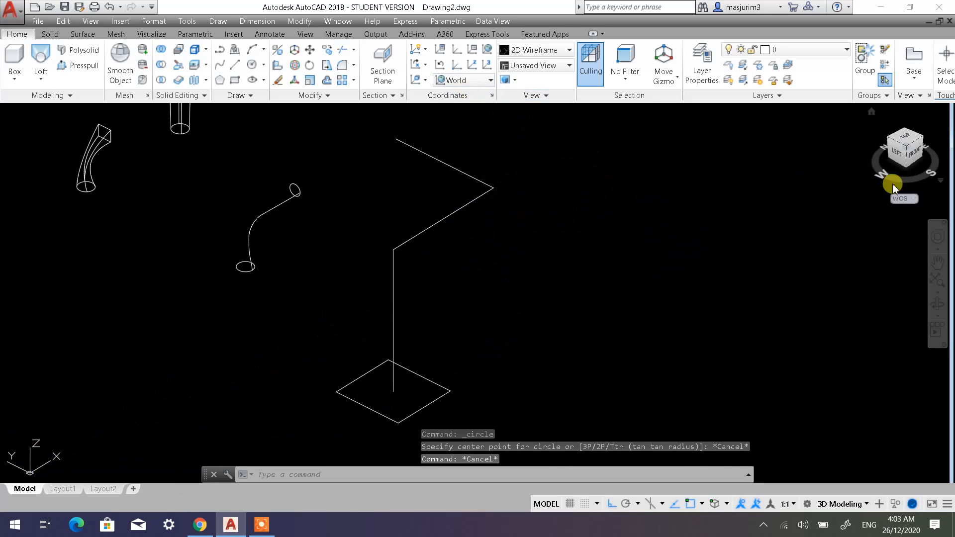
left_click(465, 81)
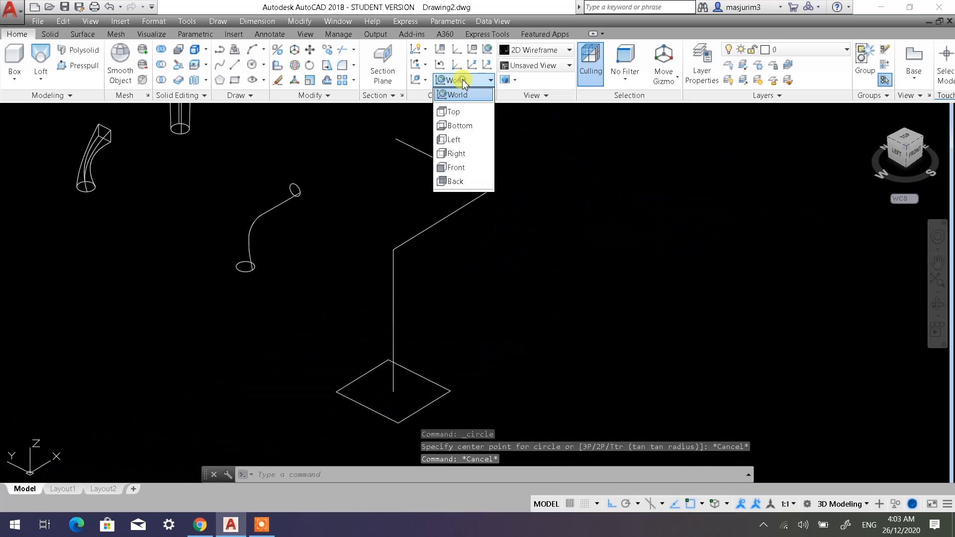
left_click(464, 141)
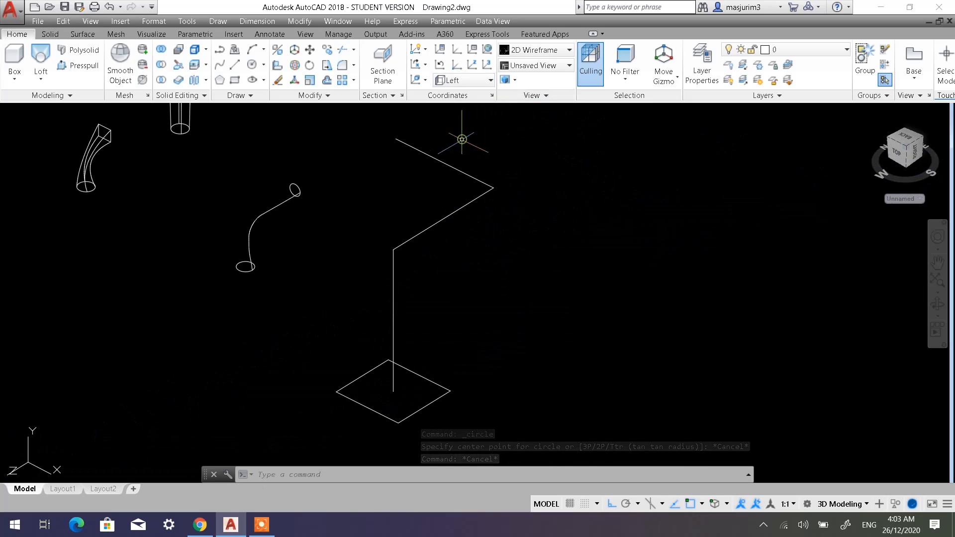
left_click(251, 65)
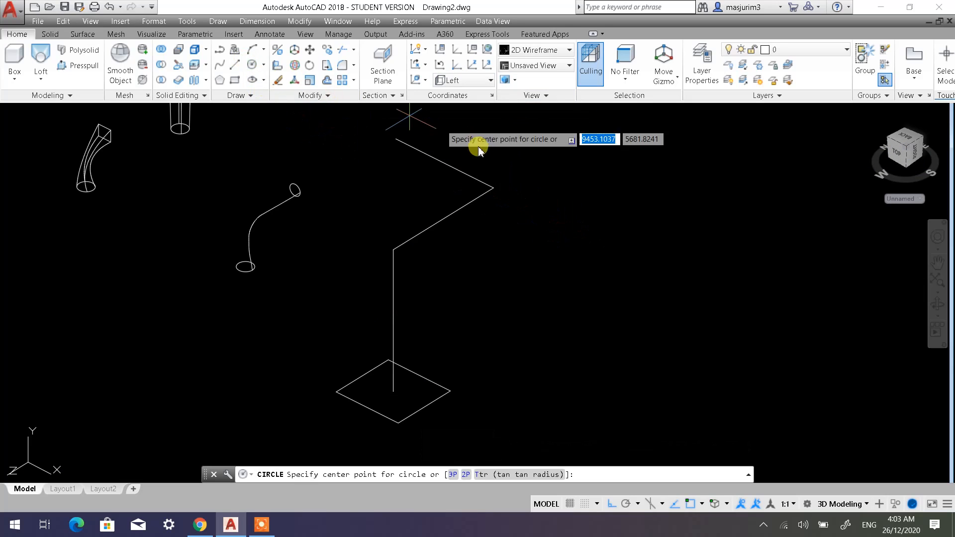
left_click(493, 188)
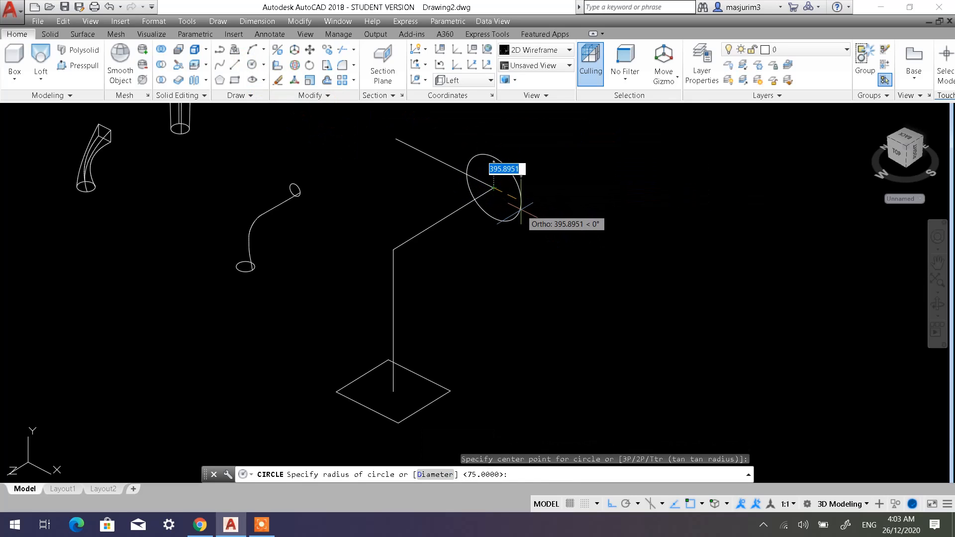
left_click(520, 209)
key("Escape")
key("Escape")
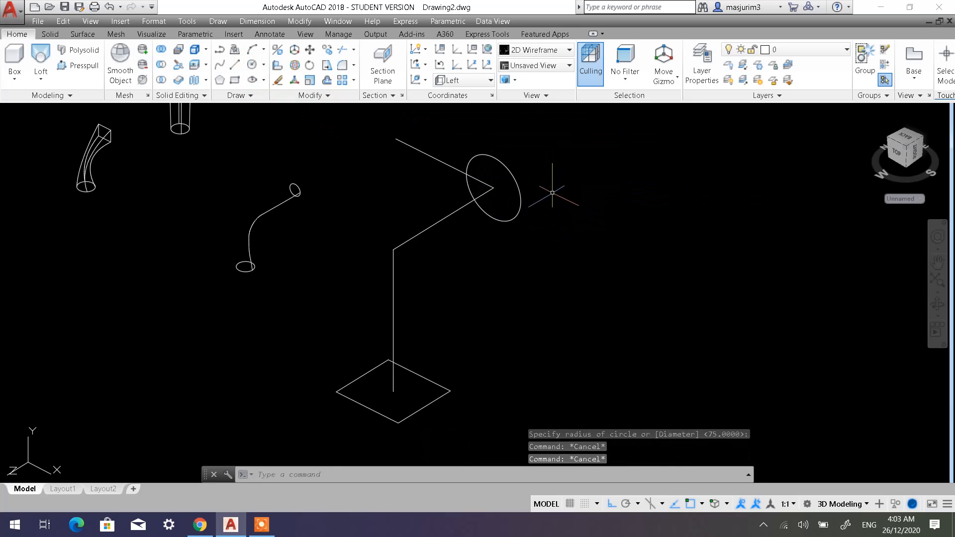
Delete the last line segment, running along Y from the circle's centre.
middle_click_drag(552, 193, 502, 246)
left_click(400, 213)
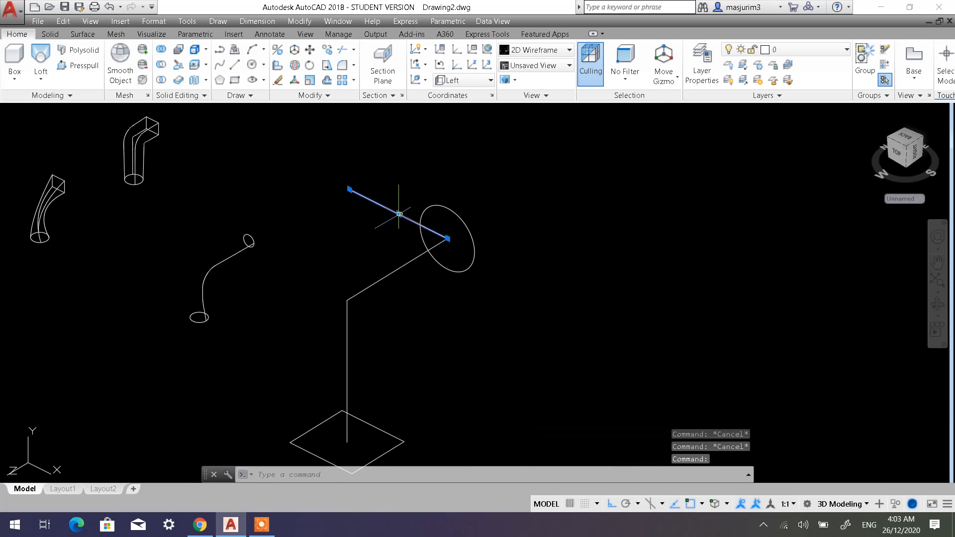
key("Delete")
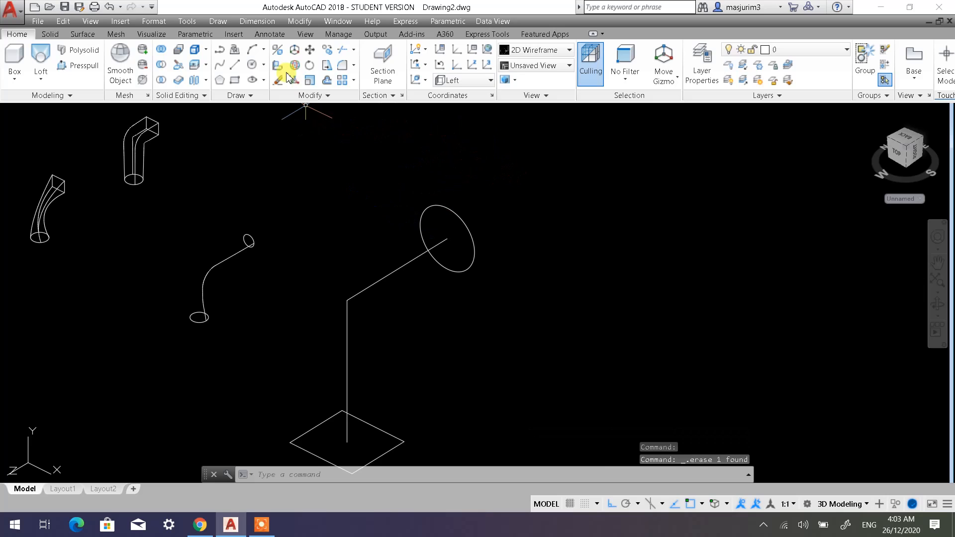
Draw a line from the circle's centre onward along world X, with a second segment along positive world Y, and end the command.
left_click(236, 66)
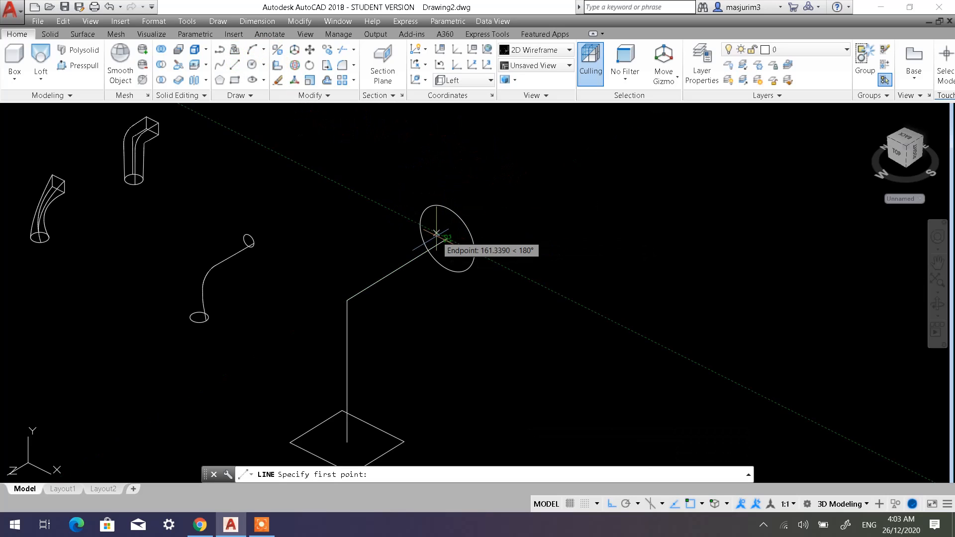
left_click(442, 237)
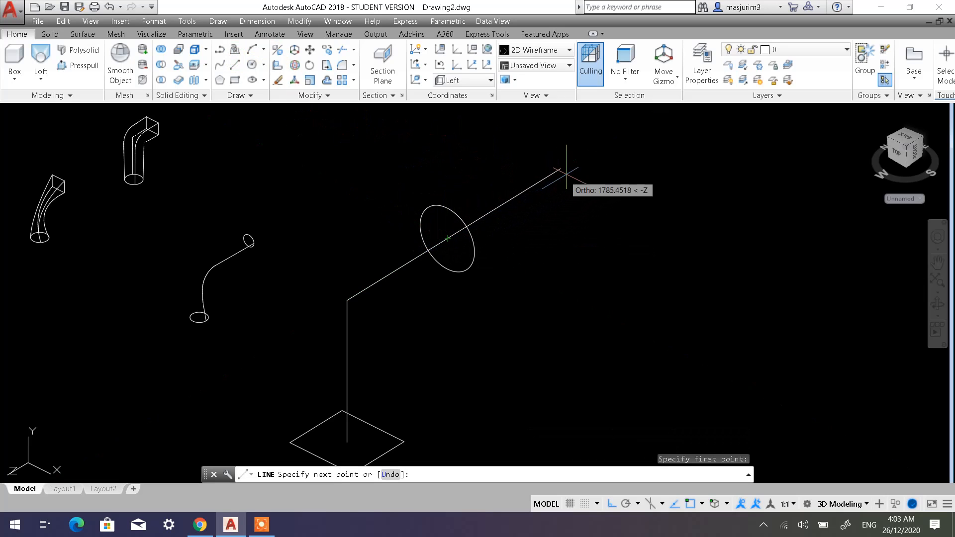
left_click(587, 153)
middle_click_drag(594, 164, 610, 268)
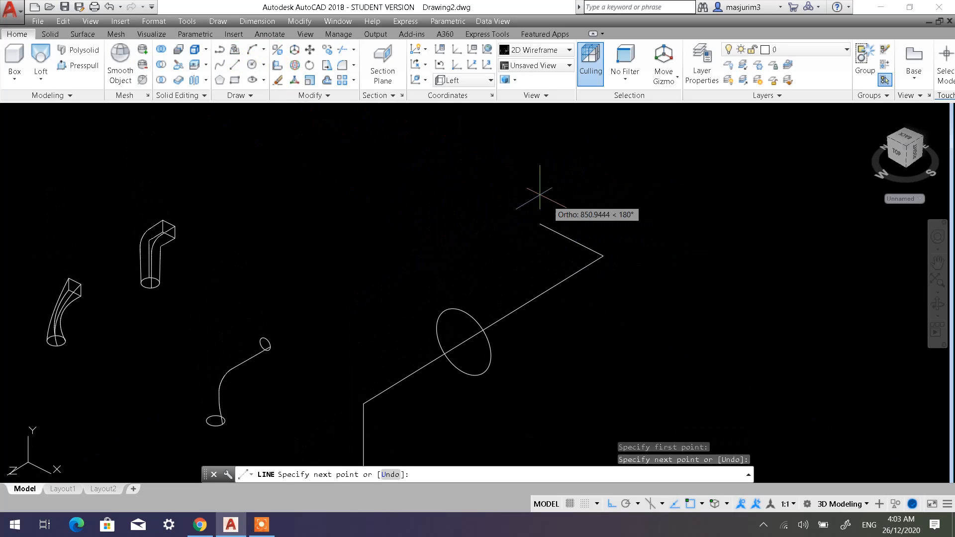
left_click(448, 165)
key("Escape")
key("Escape")
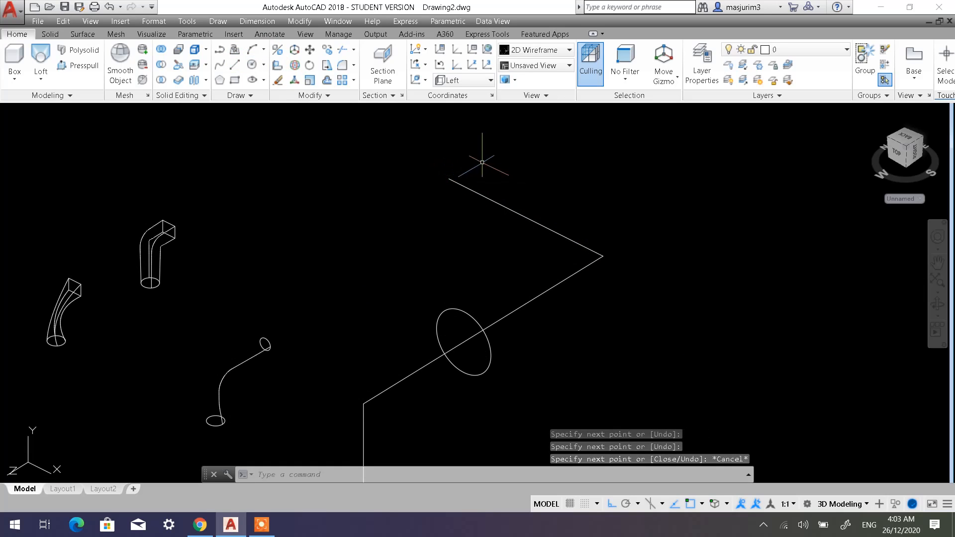
left_click(253, 65)
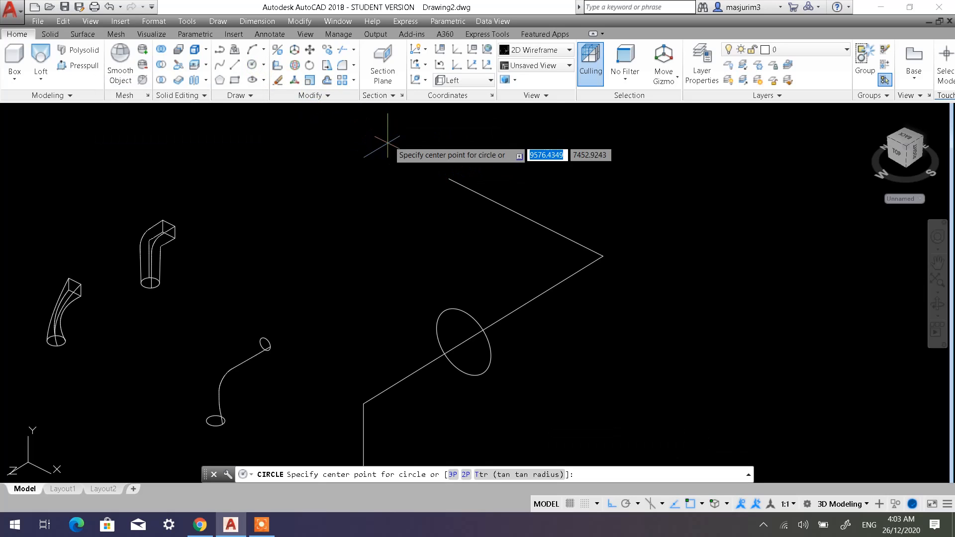
left_click(448, 178)
key("Escape")
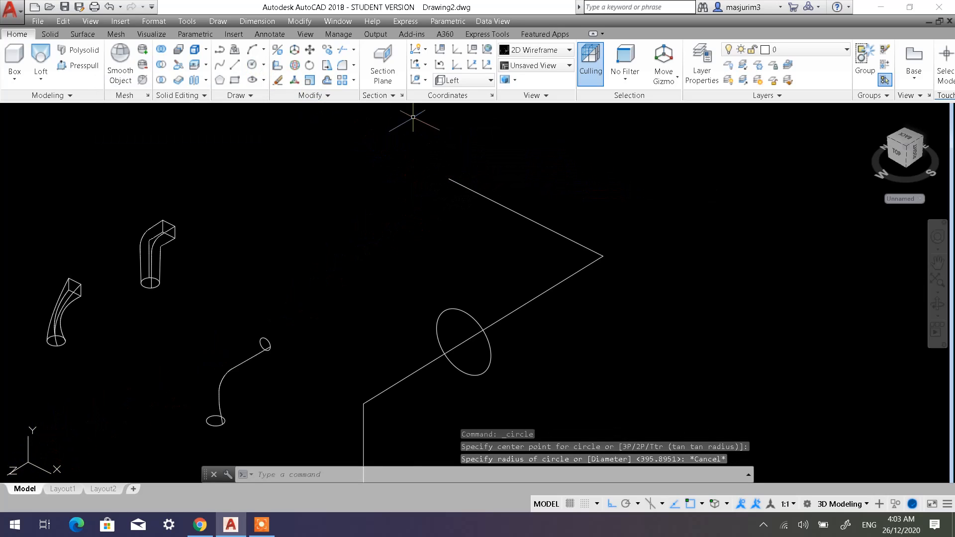
Switch the coordinate system to Front and draw a circle centred on the free end of the new Y-direction segment.
left_click(438, 65)
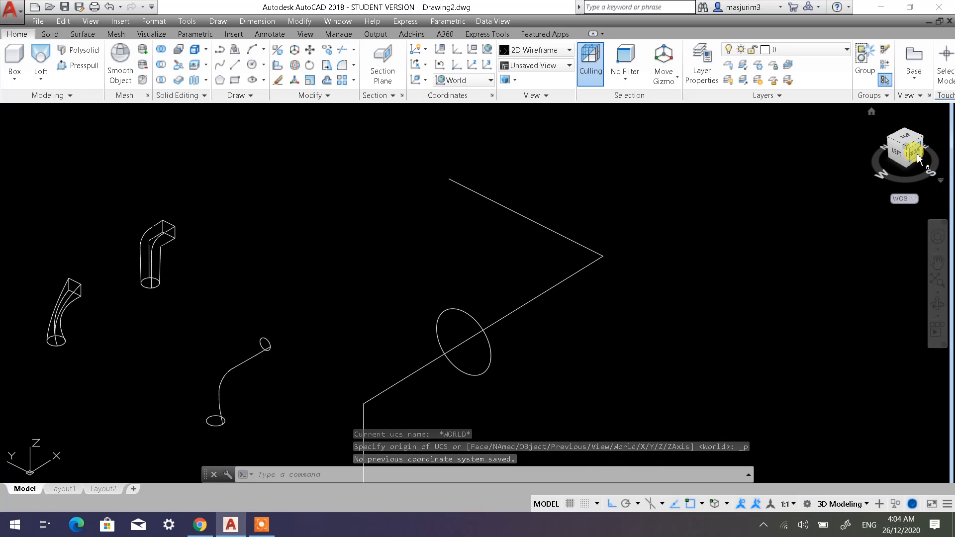
left_click(461, 85)
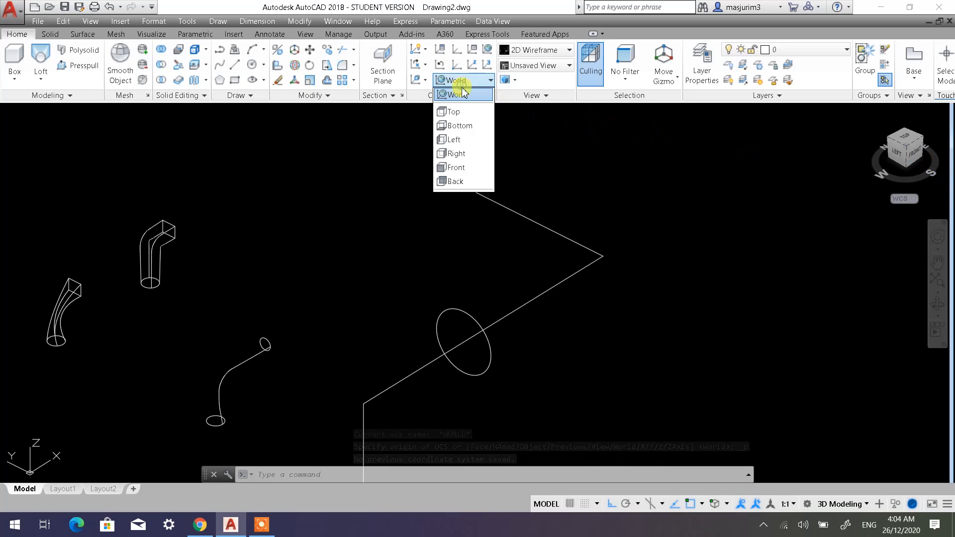
left_click(456, 166)
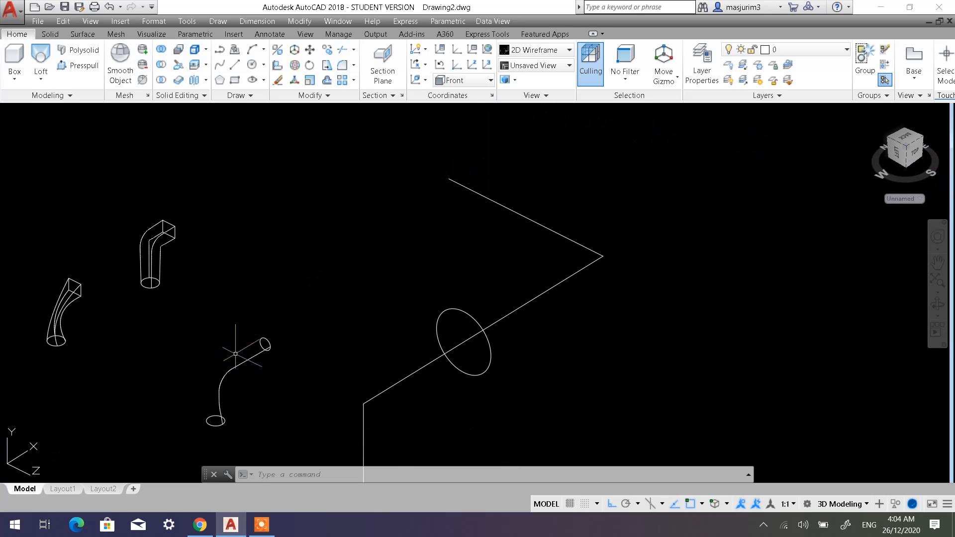
left_click(257, 65)
left_click(449, 179)
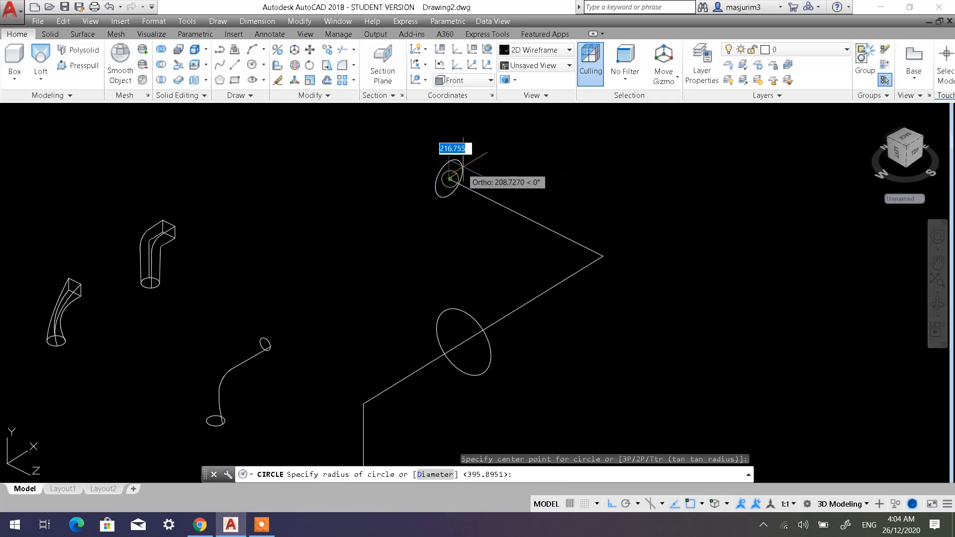
key("Escape")
key("Escape")
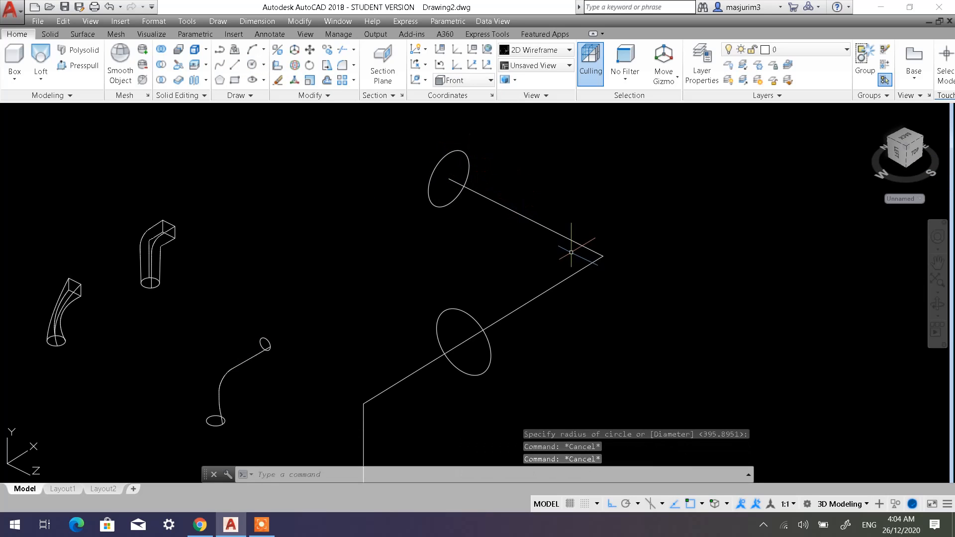
Delete the vertical line above the rectangle and the X-direction segment joining it to the first circle.
scroll(571, 252, "down", 2)
middle_click_drag(543, 286, 506, 215)
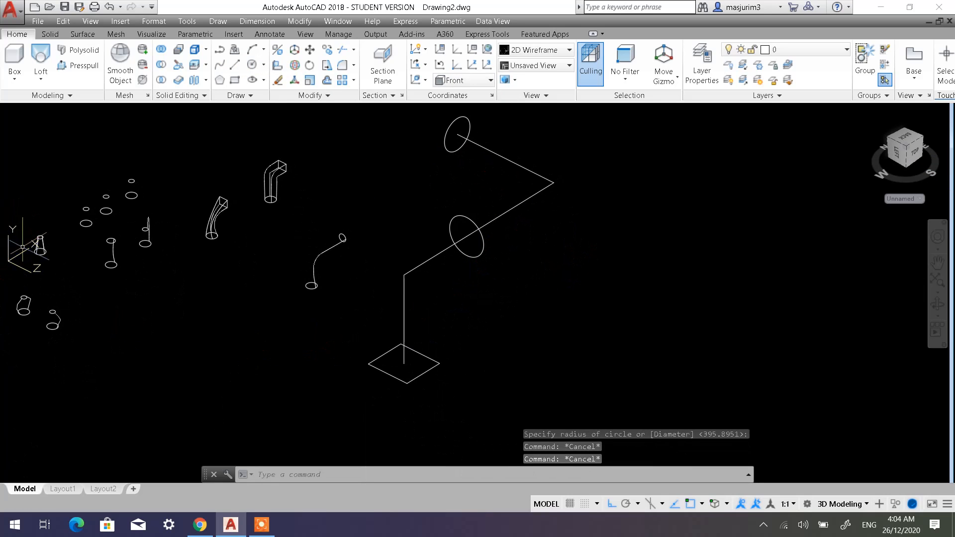
middle_click_drag(404, 274, 561, 311)
scroll(197, 316, "up", 4)
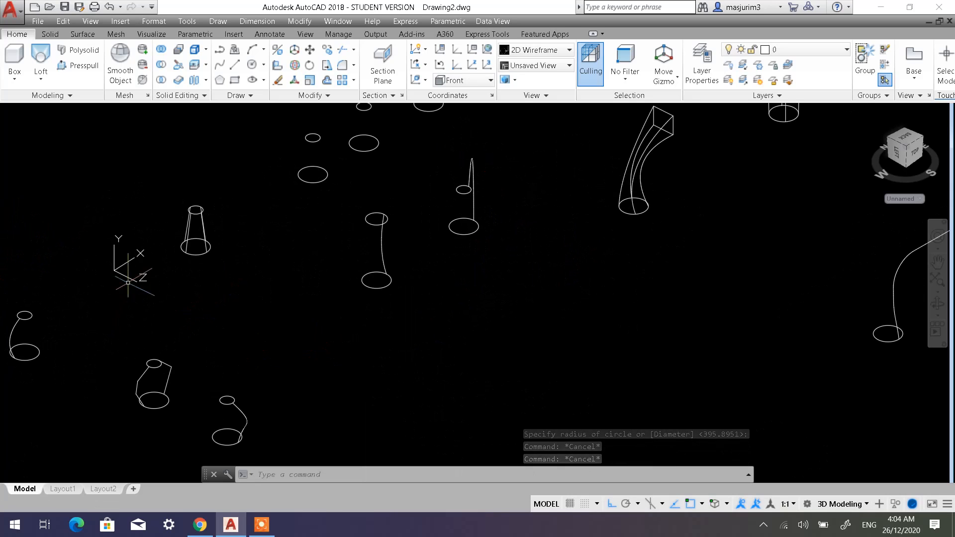
scroll(478, 331, "down", 2)
mouse_move(641, 322)
middle_mouse_down()
mouse_move(332, 262)
mouse_move(272, 262)
middle_mouse_up()
left_click(547, 278)
left_click(505, 243)
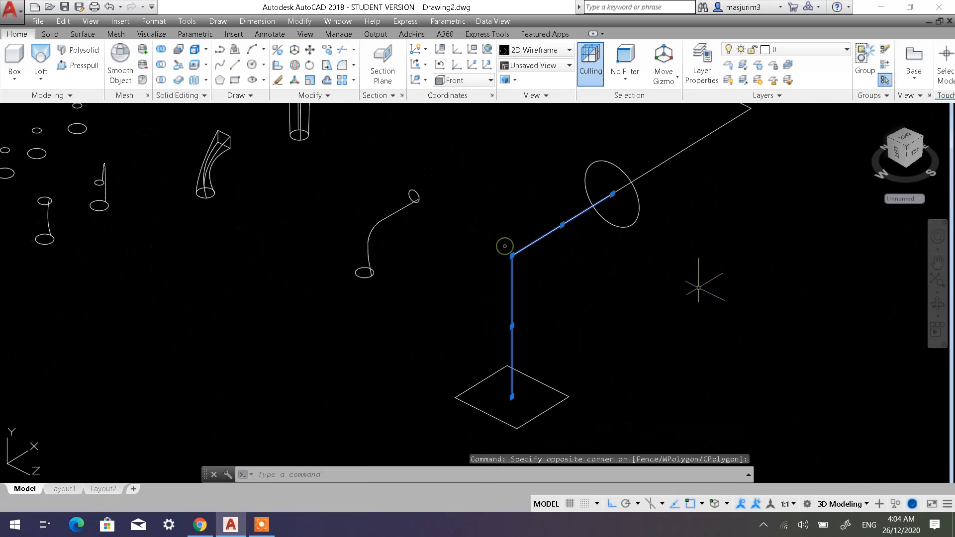
key("Delete")
Delete the remaining two line segments that connect the first circle to the second one.
scroll(688, 222, "down", 4)
middle_click_drag(688, 223, 673, 254)
left_click(723, 244)
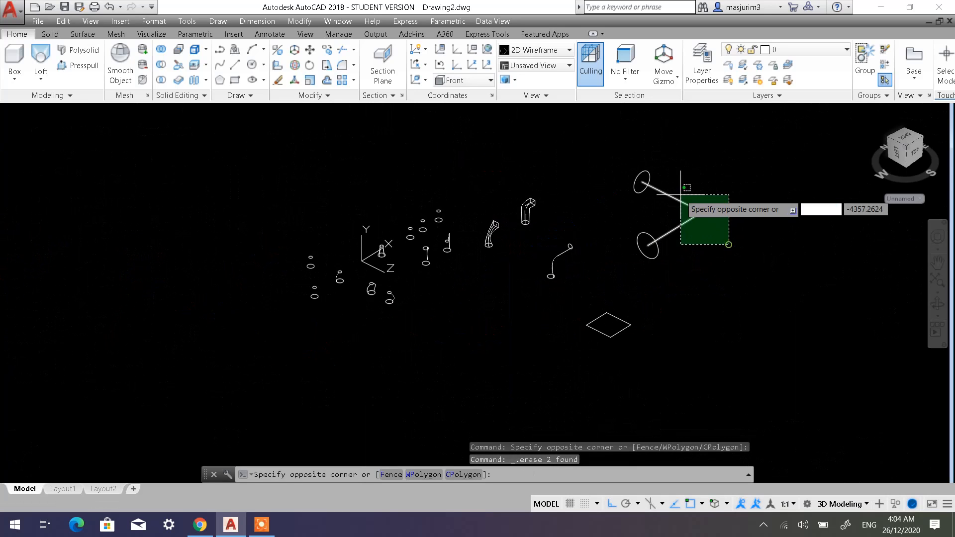
left_click(678, 204)
key("Delete")
Draw a vertical line about 3661 units up from the centre of the rectangle.
middle_click_drag(611, 297, 532, 296)
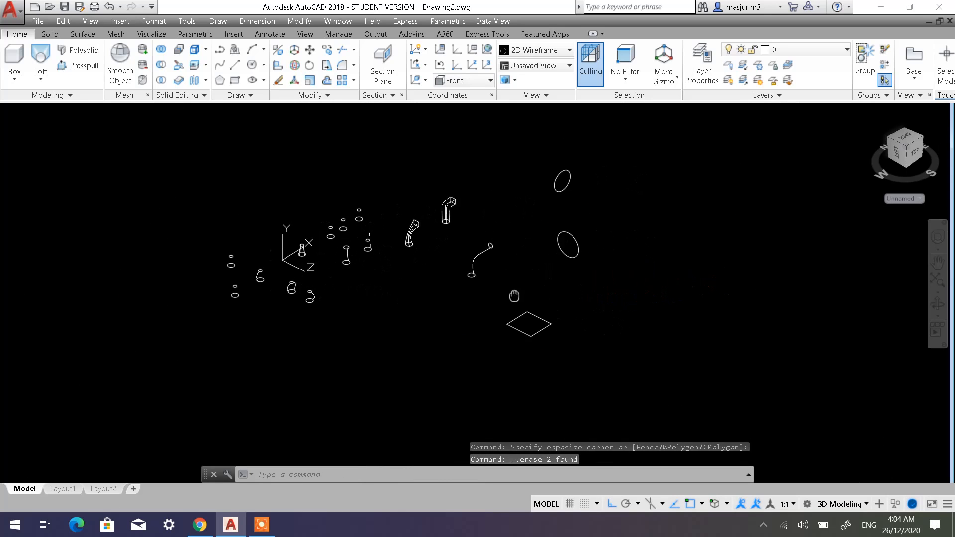
scroll(509, 285, "up", 2)
scroll(111, 235, "down", 2)
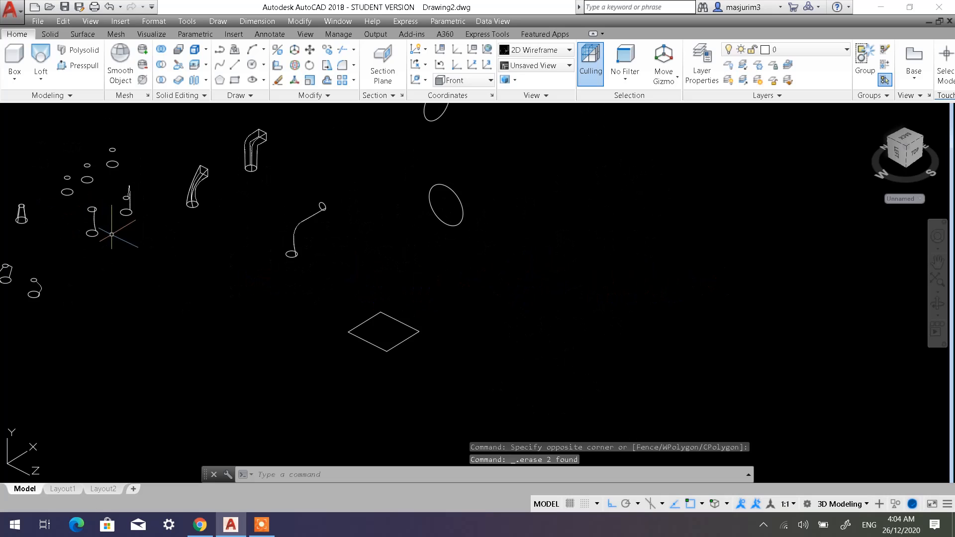
middle_click_drag(120, 252, 104, 262)
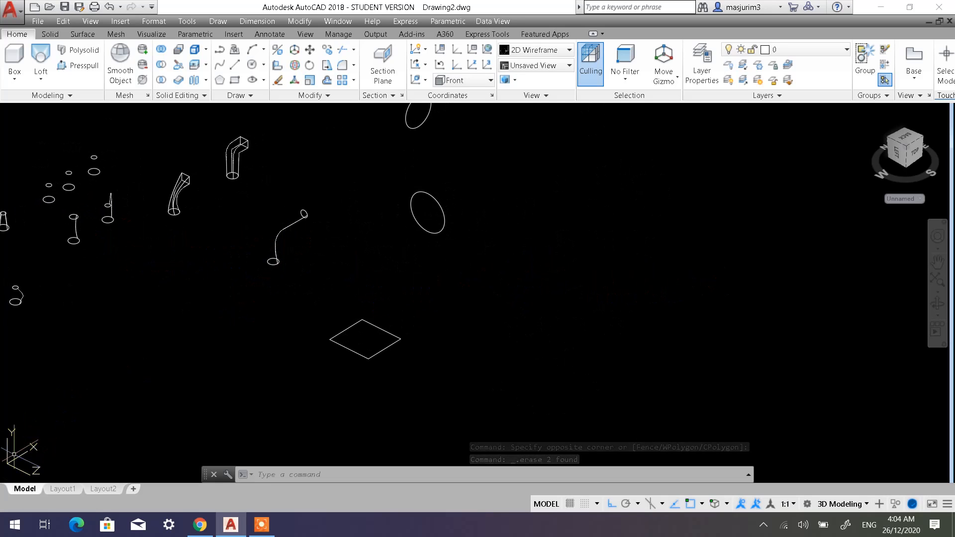
left_click(245, 68)
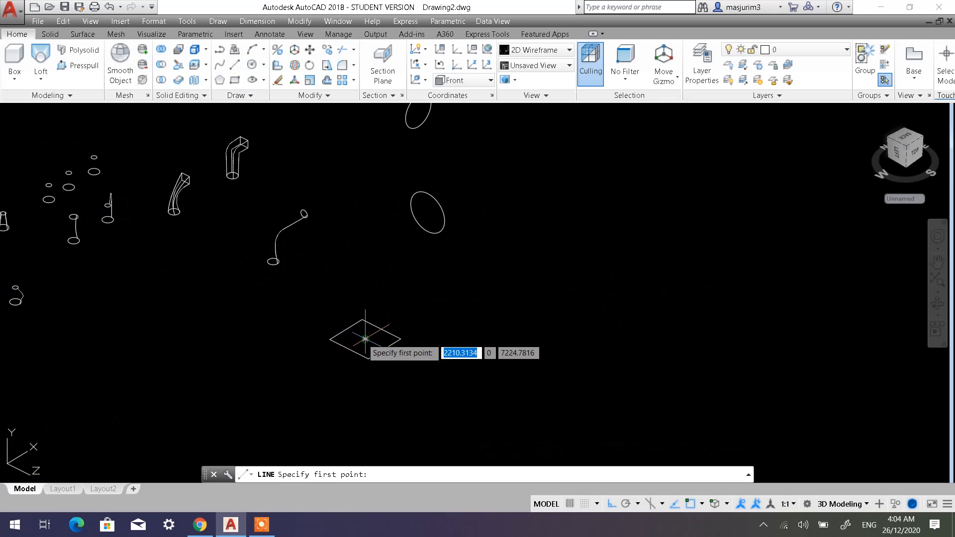
left_click(365, 339)
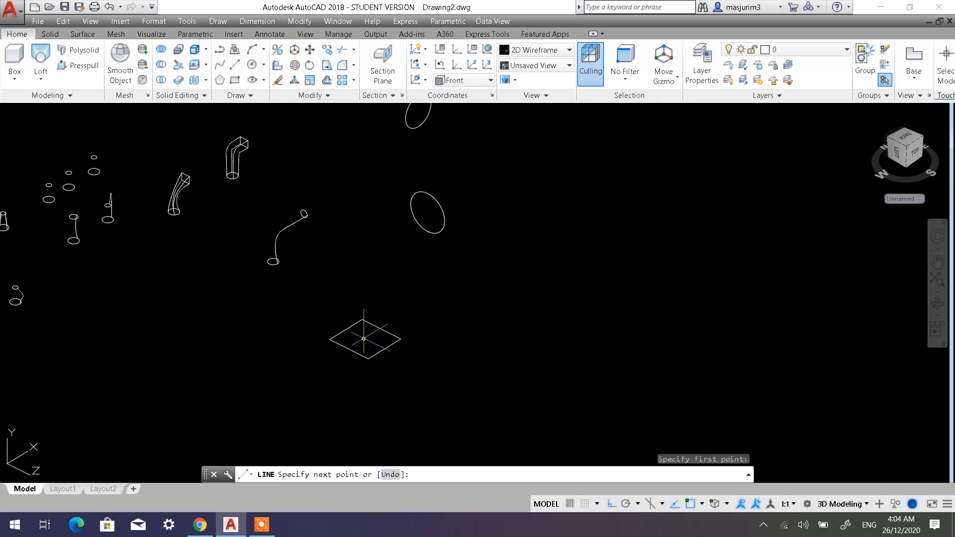
left_click(360, 166)
key("Return")
Draw a line about 4073 units long from the first circle's centre along negative X, past the vertical line, and end the command.
left_click(235, 65)
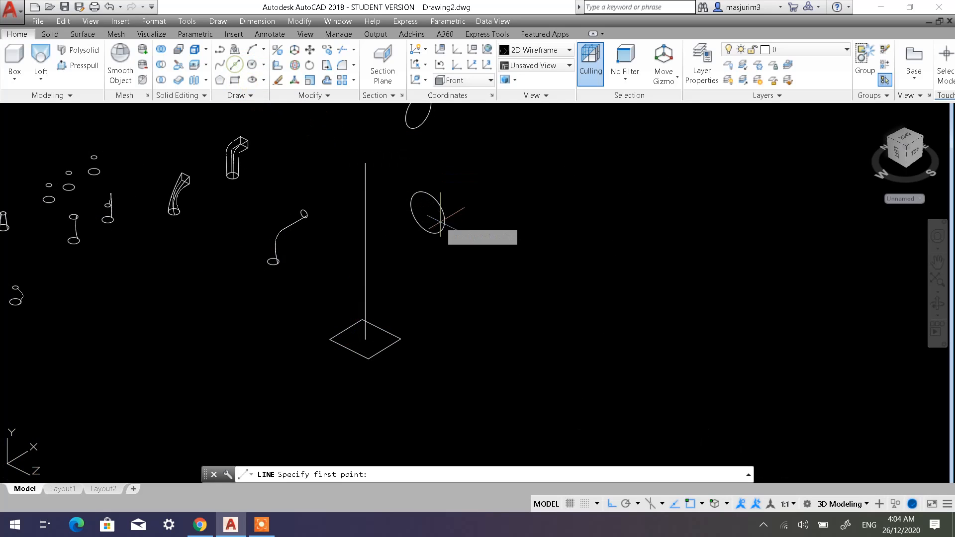
left_click(427, 212)
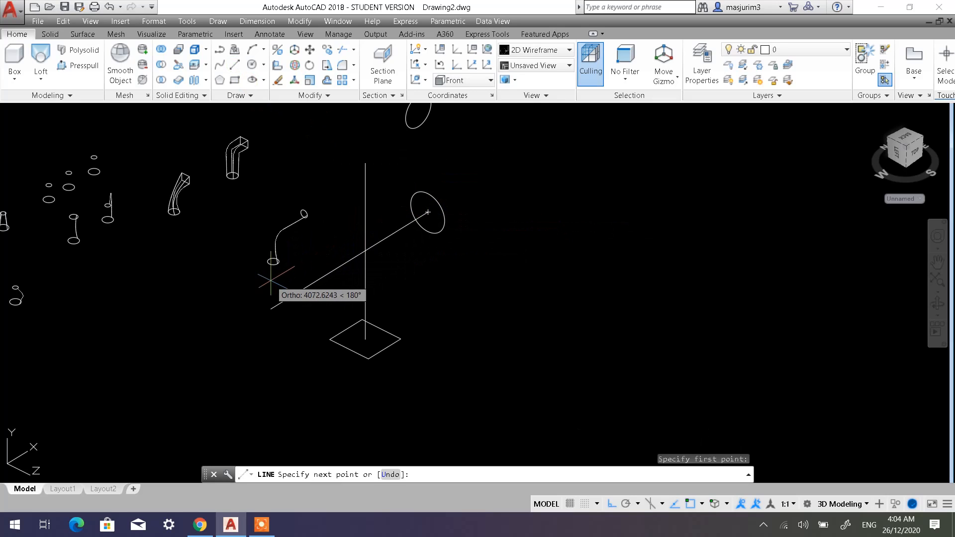
left_click(270, 308)
key("Escape")
key("Escape")
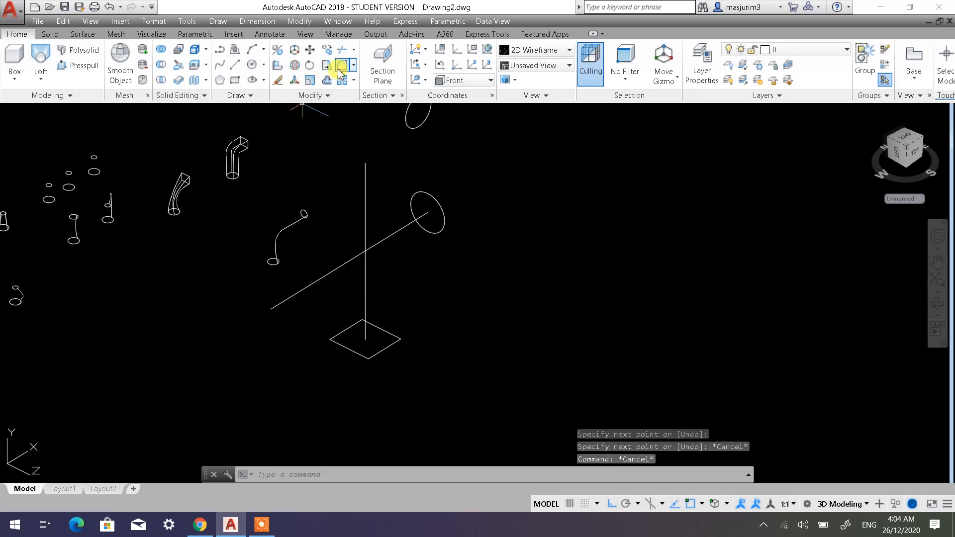
left_click(346, 72)
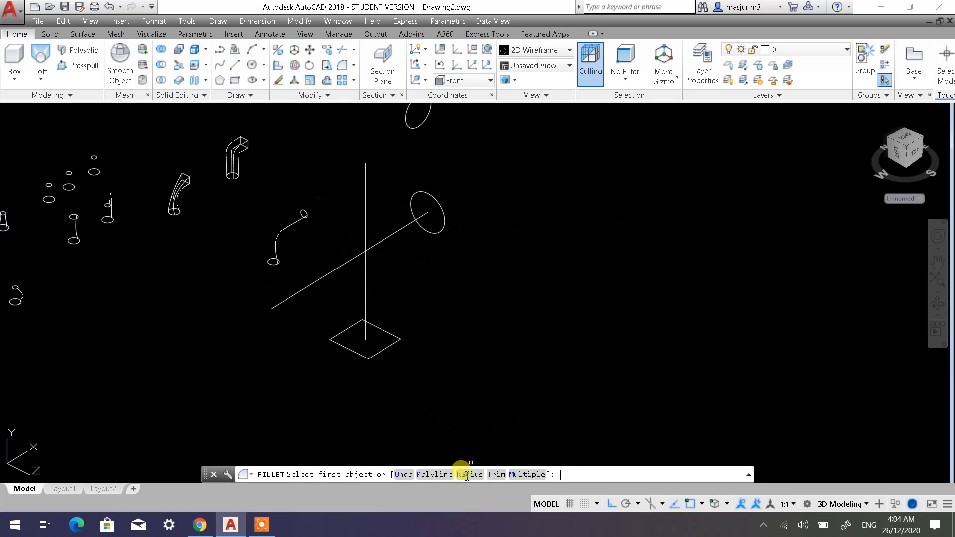
left_click(468, 474)
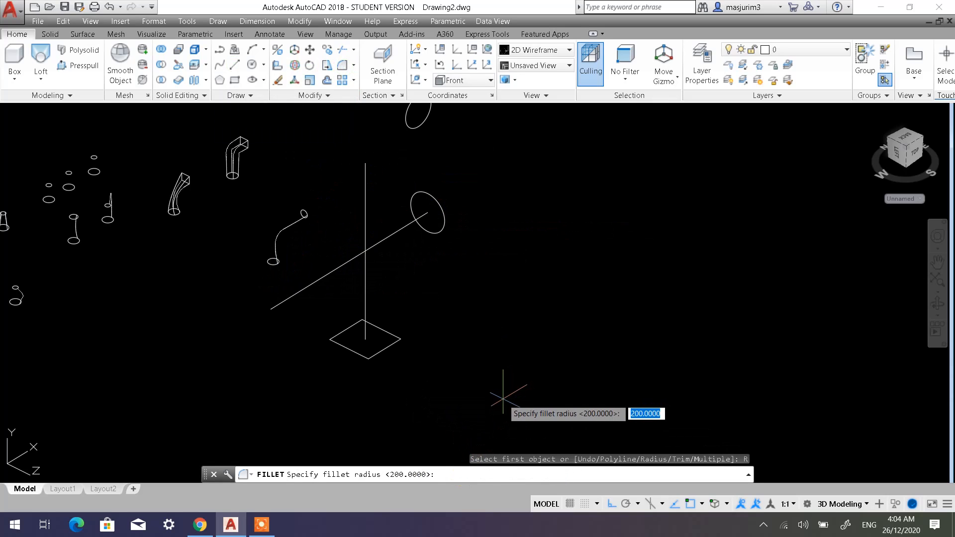
key("Return")
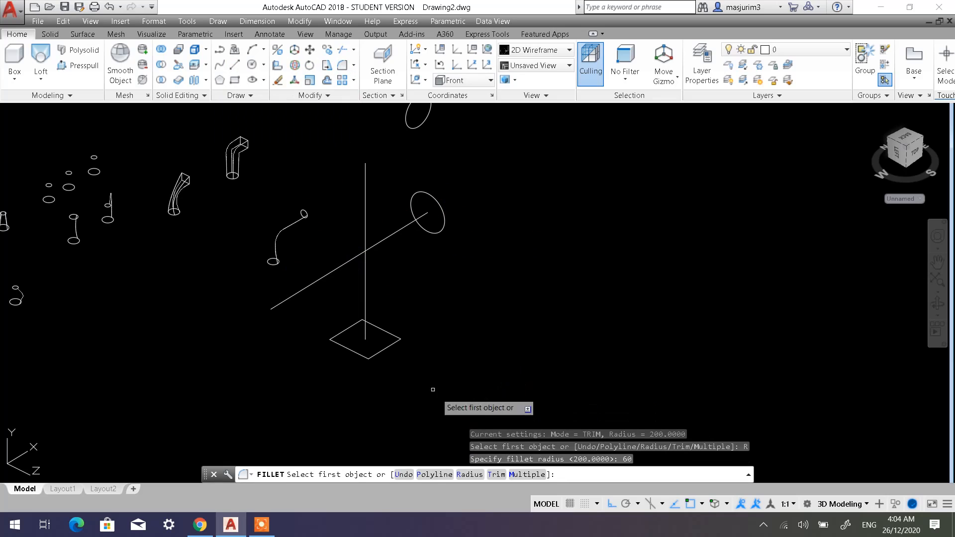
left_click(365, 279)
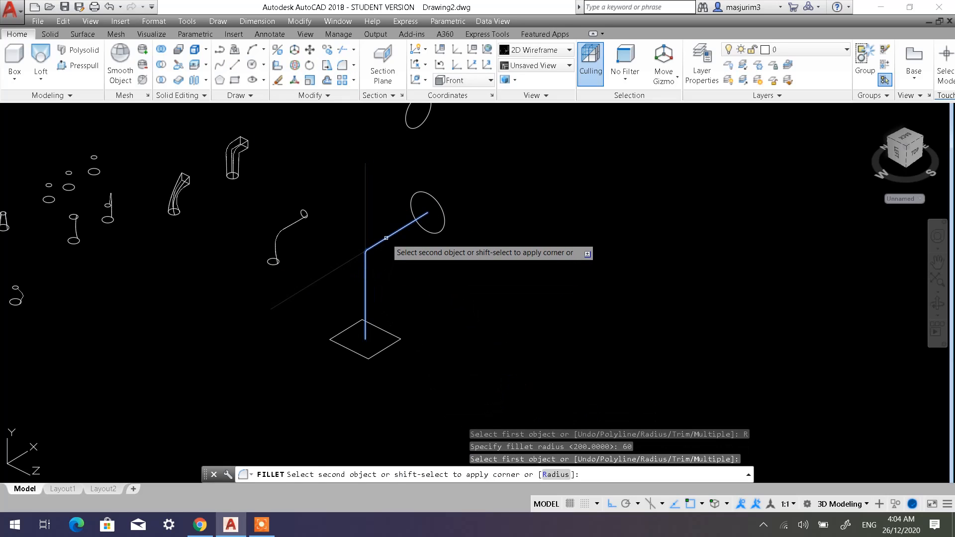
key("Escape")
key("Escape")
key("Escape")
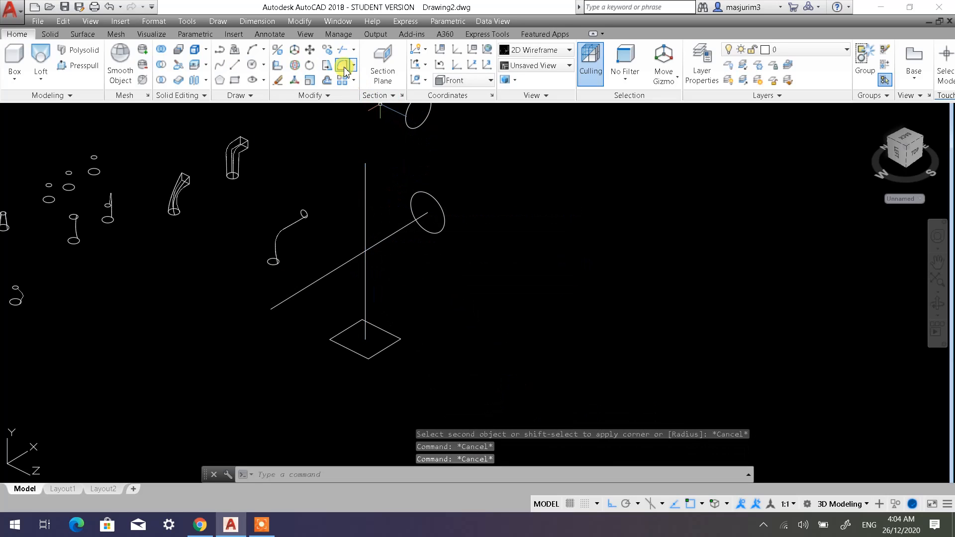
left_click(344, 68)
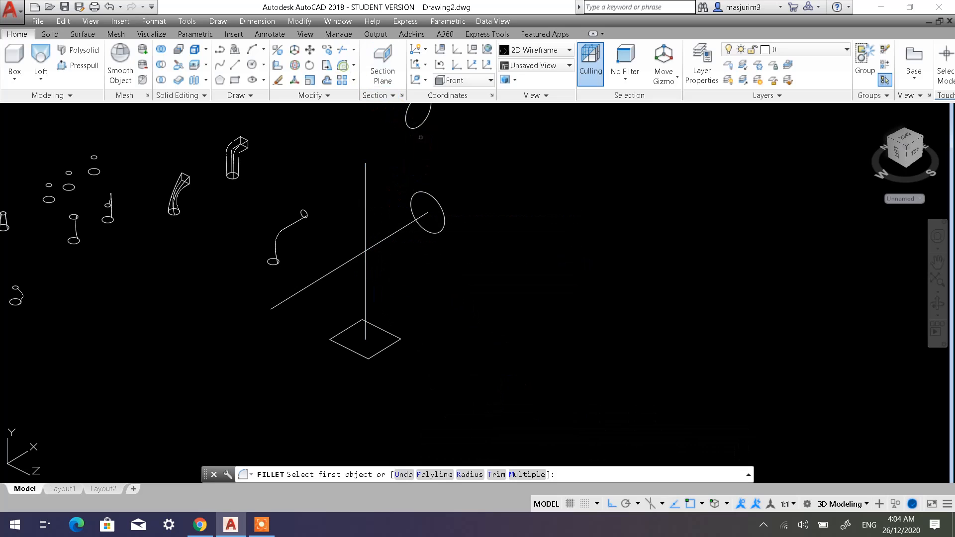
left_click(467, 475)
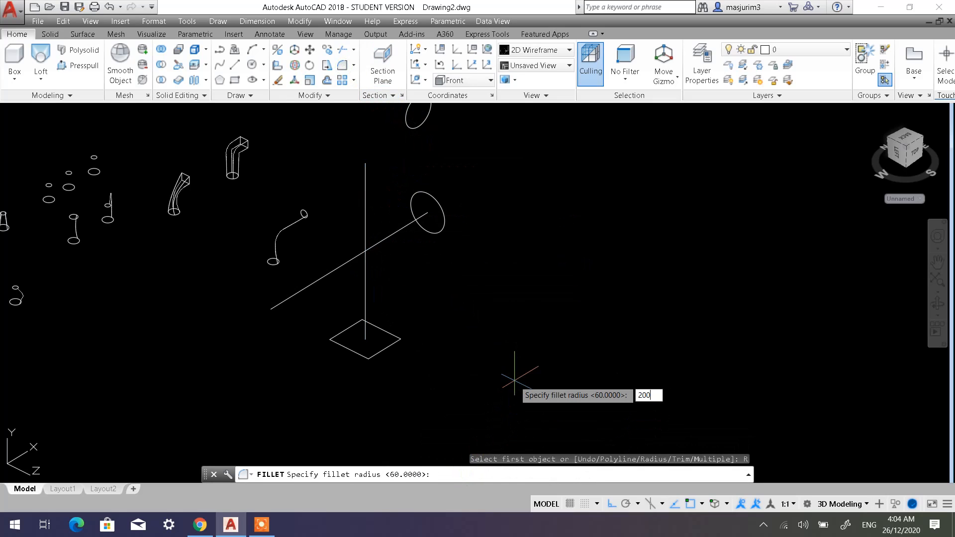
key("Return")
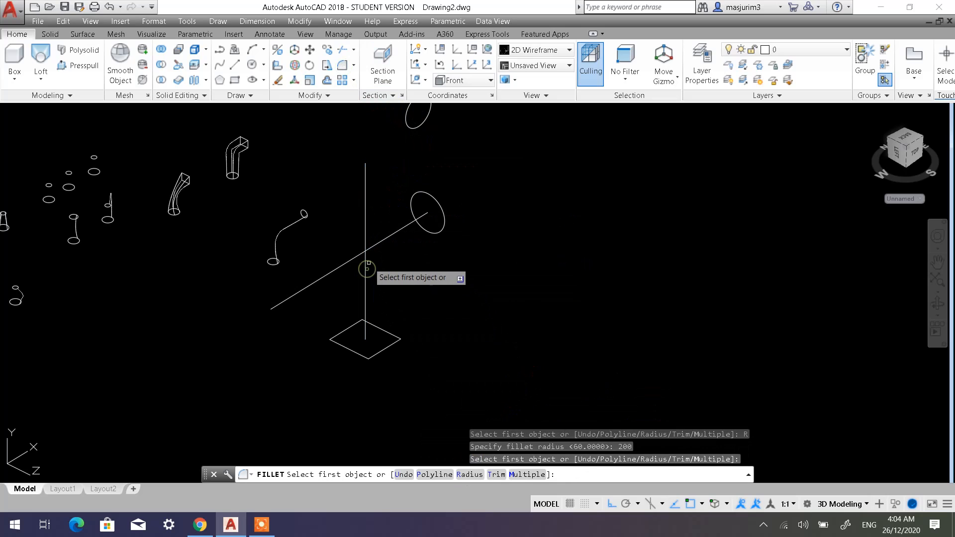
left_click(366, 274)
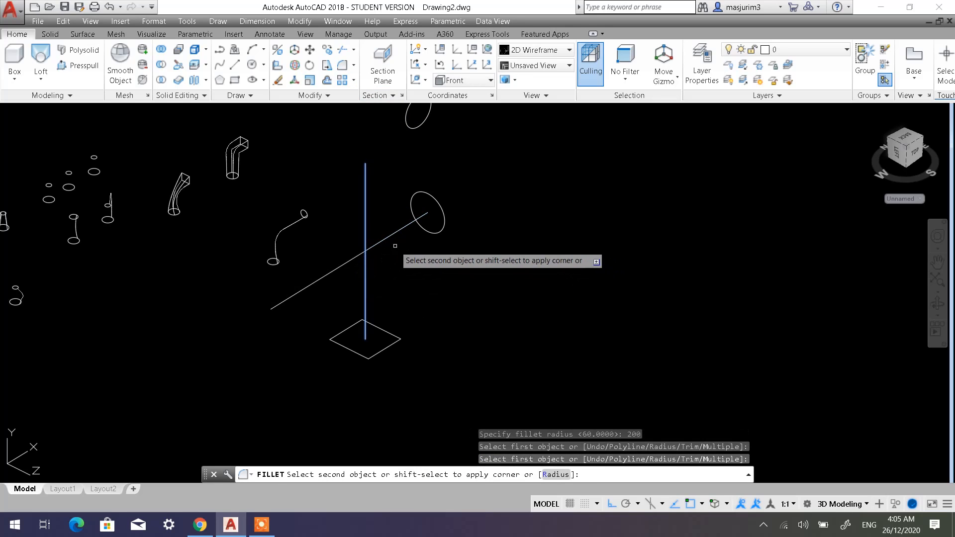
key("Escape")
key("Escape")
key("Escape")
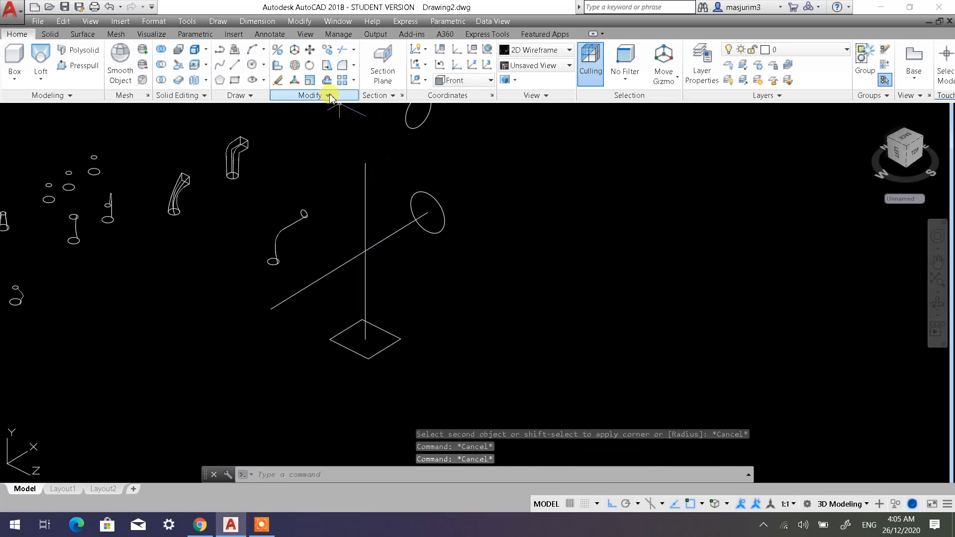
Fillet the vertical line above the rectangle with the line running to the first circle's centre, using a radius of 500.
left_click(341, 66)
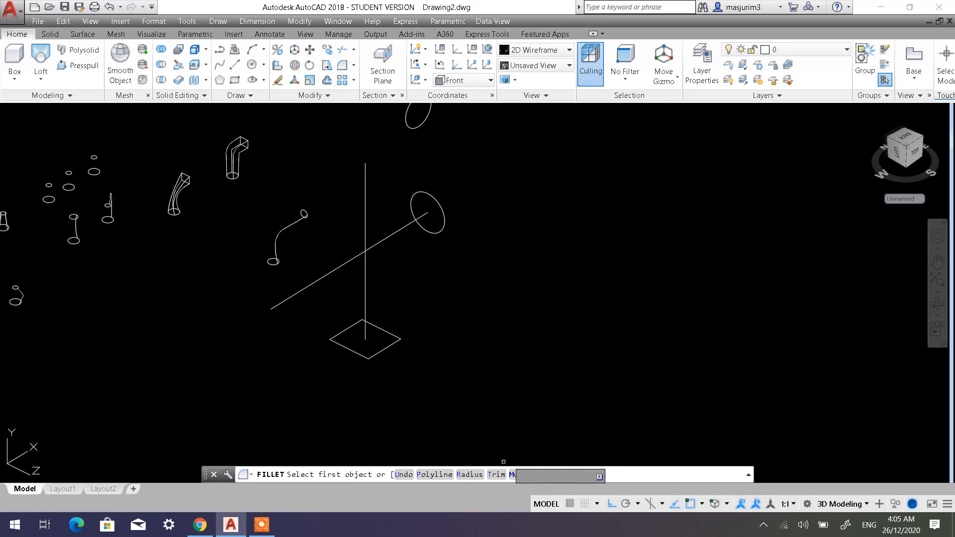
left_click(472, 475)
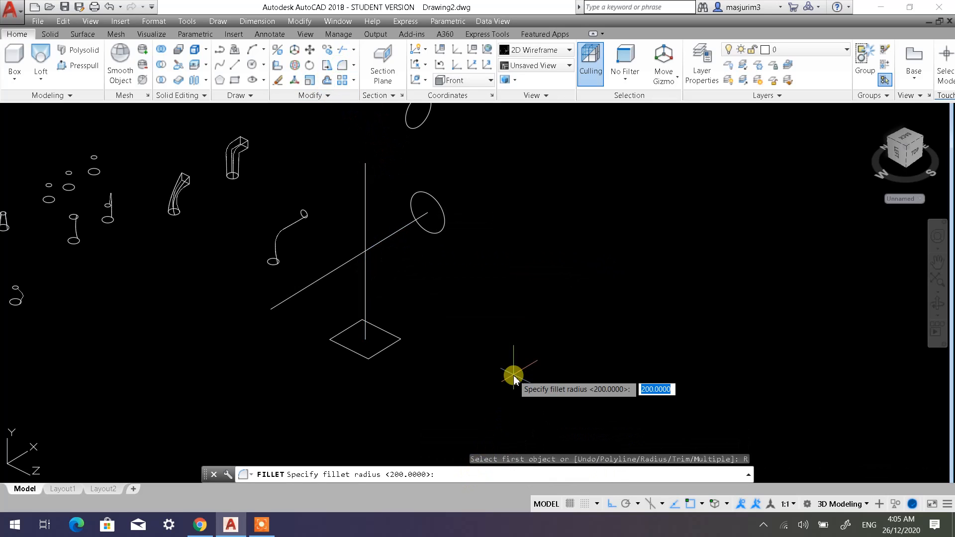
key("Return")
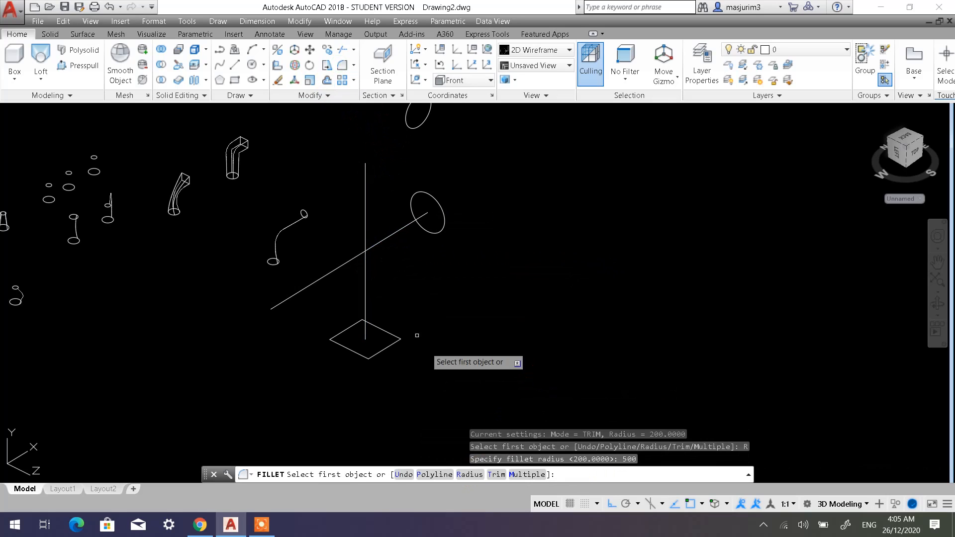
left_click(365, 278)
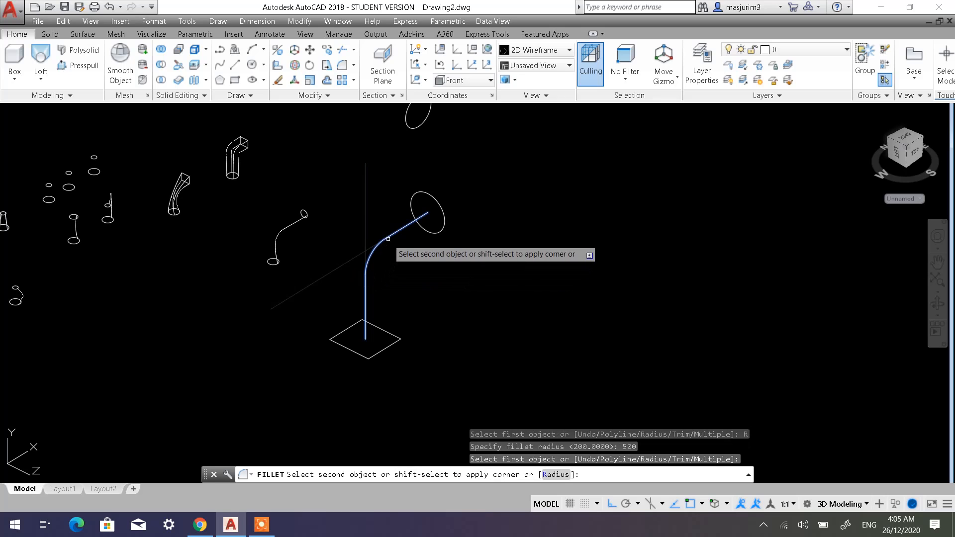
left_click(389, 238)
key("Escape")
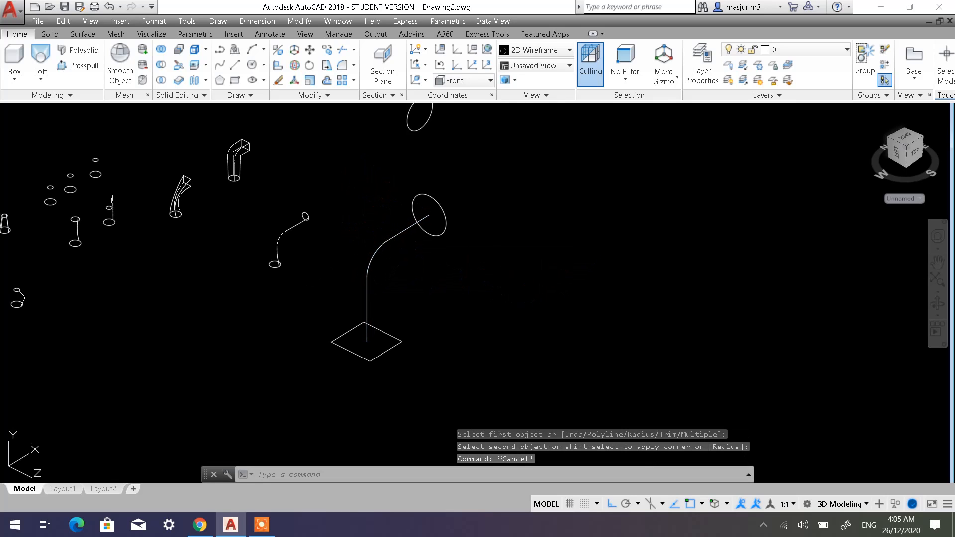
Join the vertical line, the fillet arc and the line ending at the first circle's centre into one path.
middle_click_drag(361, 184, 400, 237)
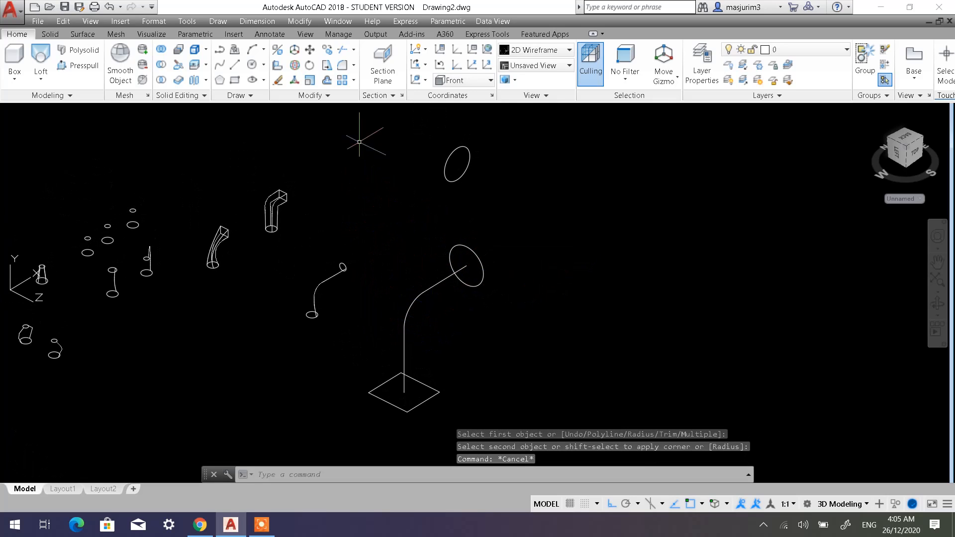
left_click(325, 95)
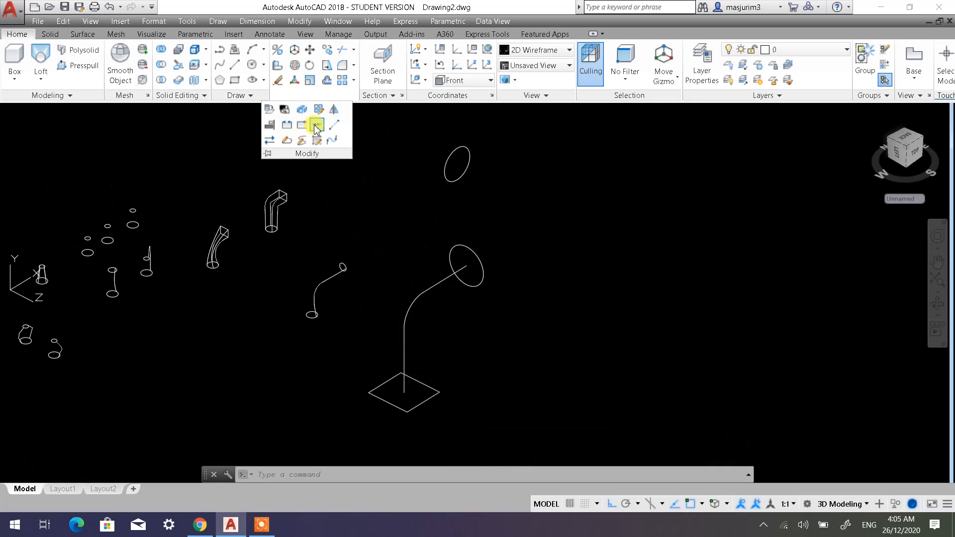
left_click(334, 124)
left_click(440, 351)
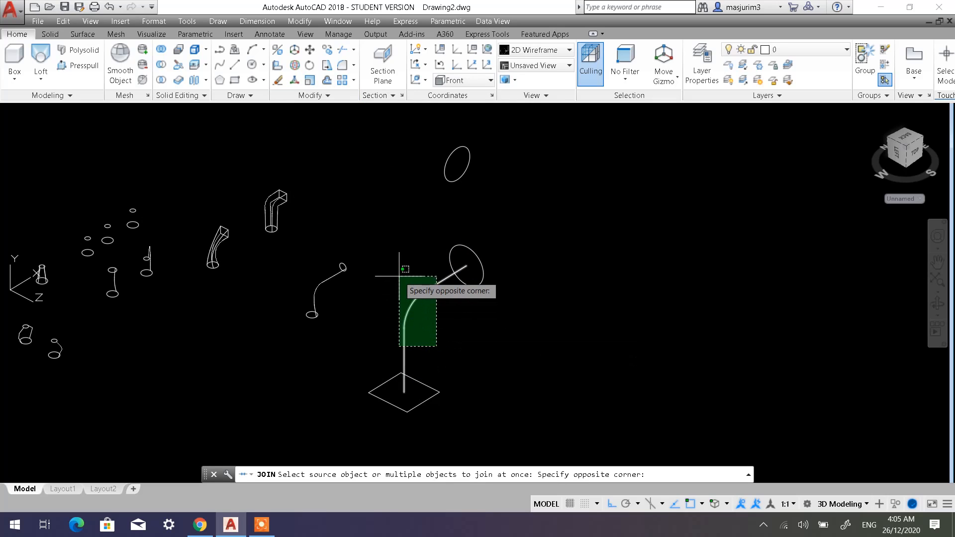
left_click(399, 276)
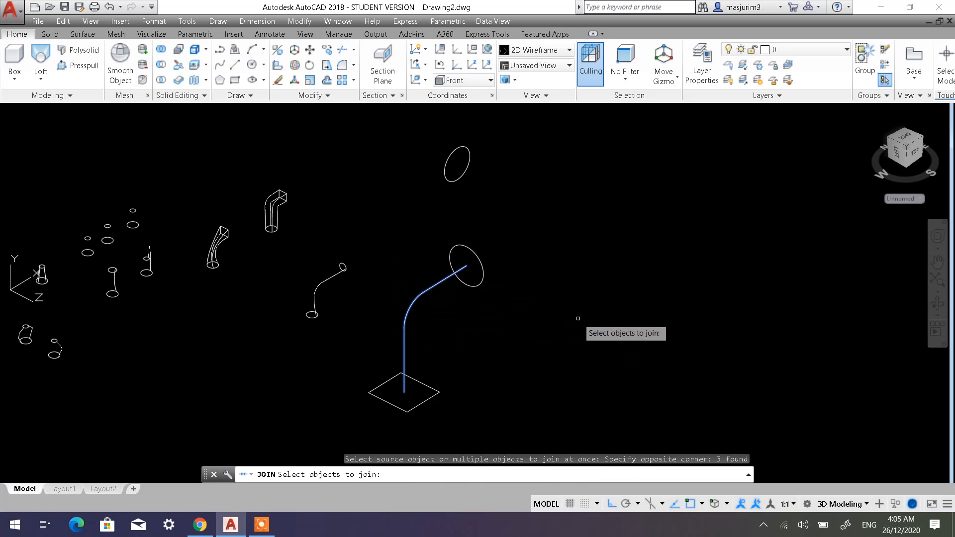
key("Return")
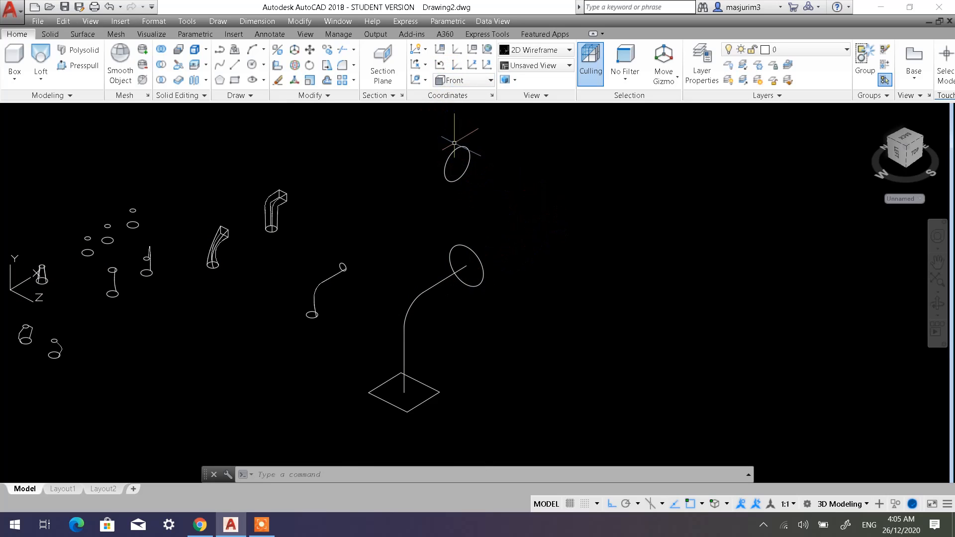
Restore the World UCS and draw a line from the first circle's centre along positive X, well past the second circle.
left_click(440, 66)
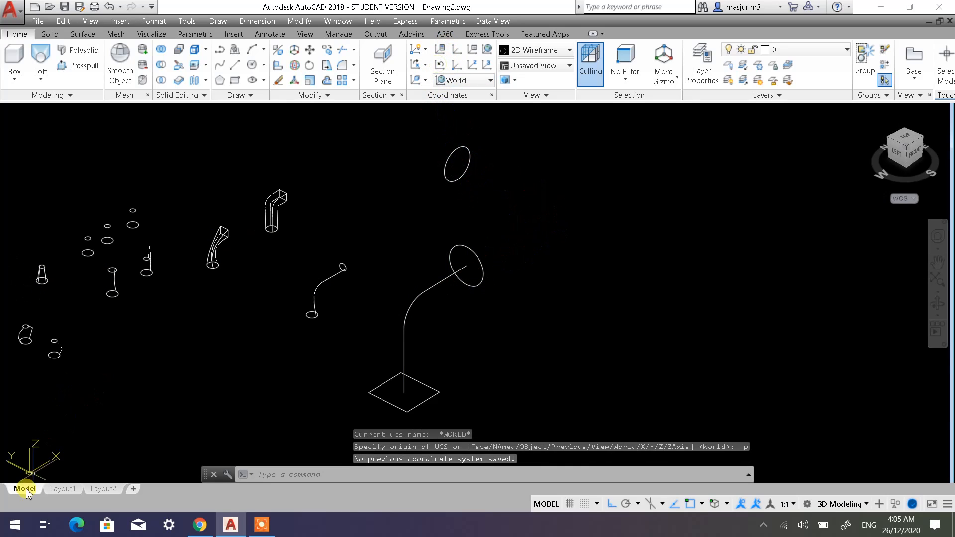
left_click(241, 69)
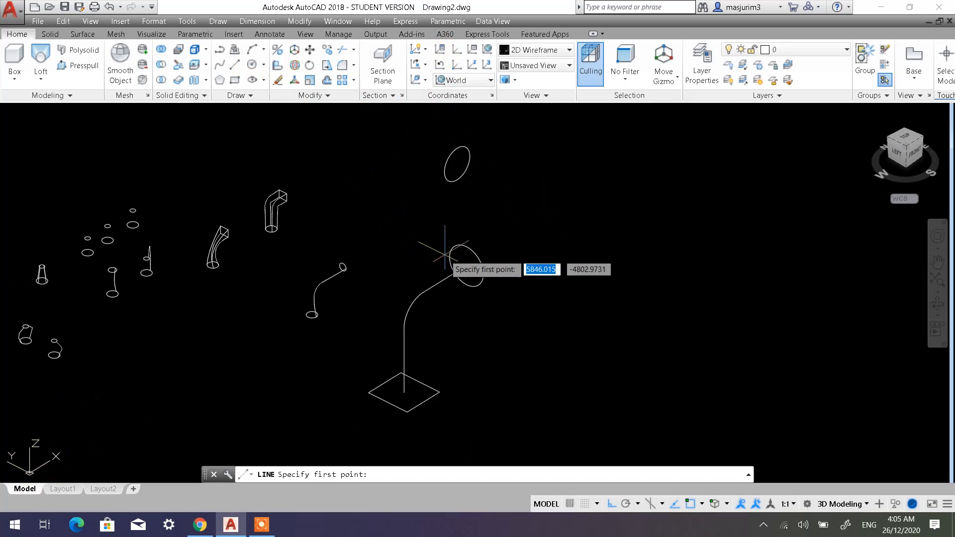
left_click(471, 271)
left_click(653, 151)
key("Escape")
key("Escape")
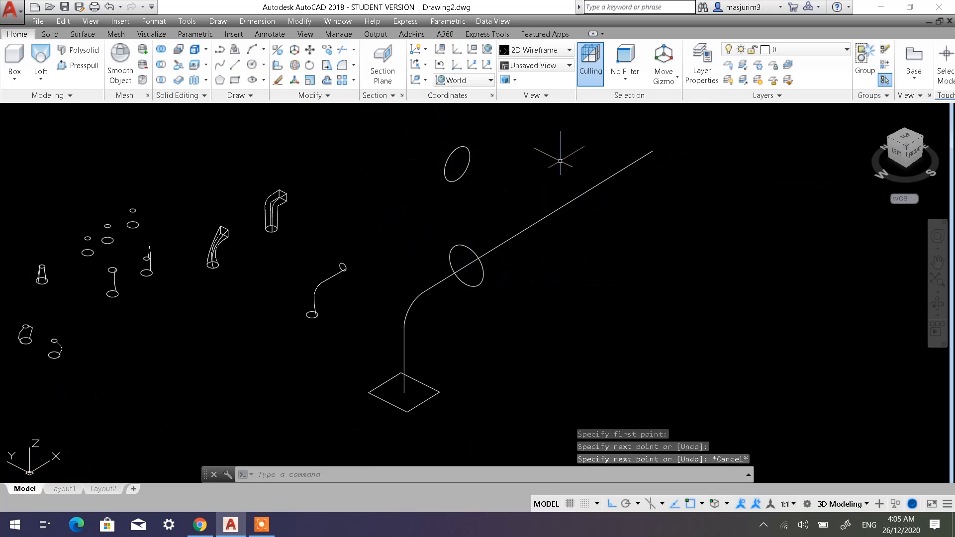
Draw a line from the second circle's centre along negative Y so that it crosses the X-direction line, and end the command.
left_click(237, 67)
left_click(456, 164)
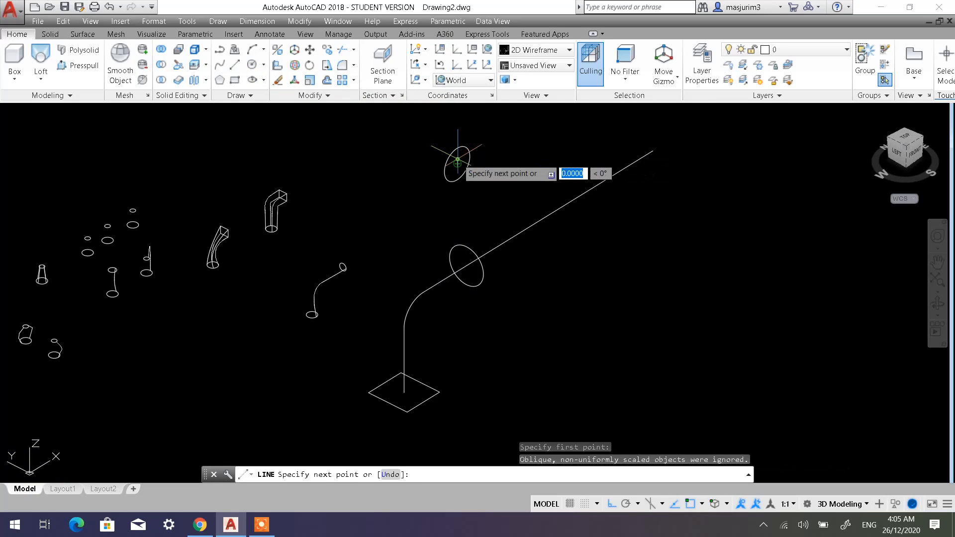
key("Escape")
key("Escape")
key("Escape")
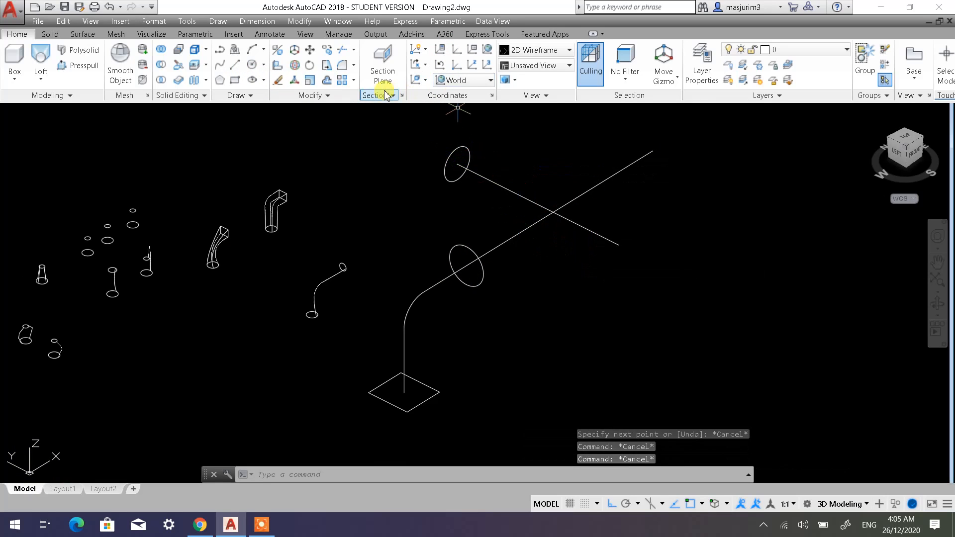
Fillet the two crossing lines between the circles with a radius of 700, keeping the portions that reach the circle centres.
left_click(341, 66)
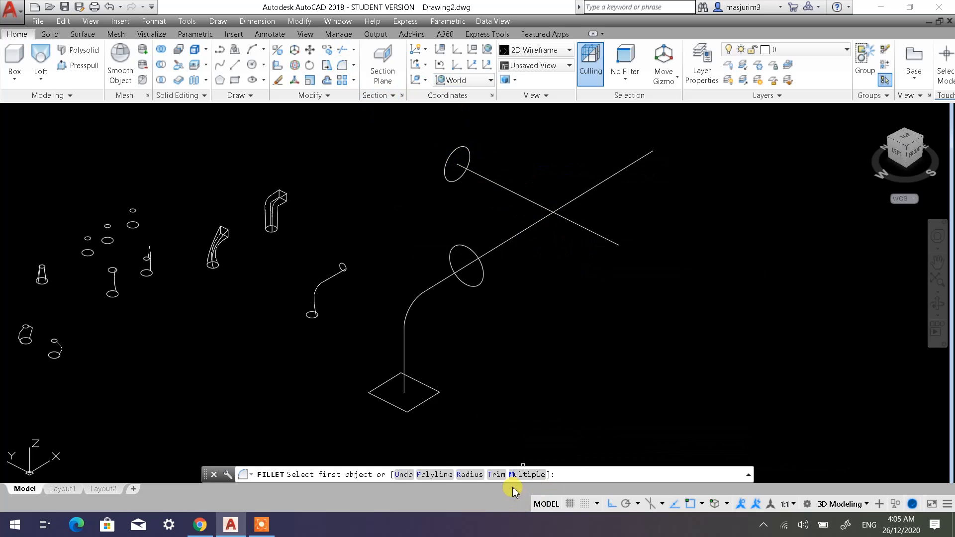
left_click(469, 474)
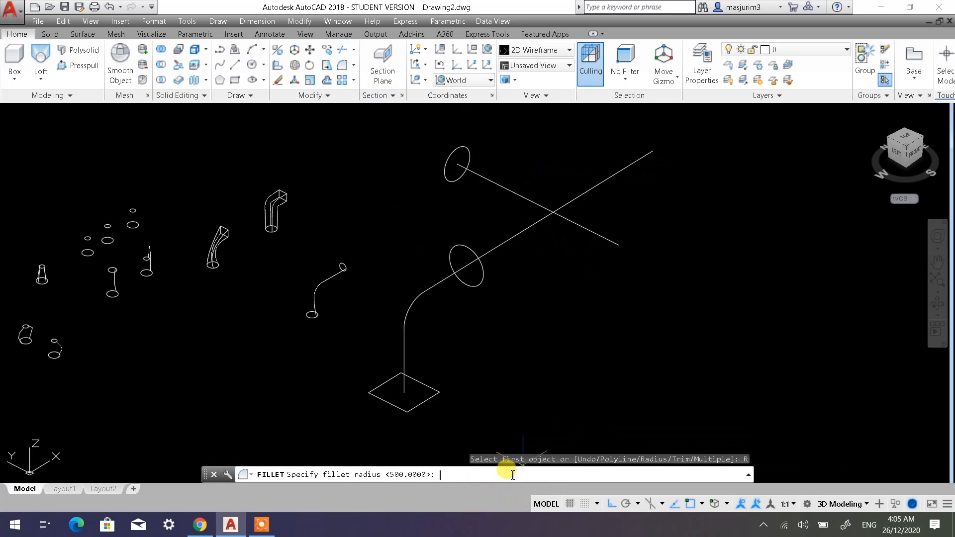
key("Return")
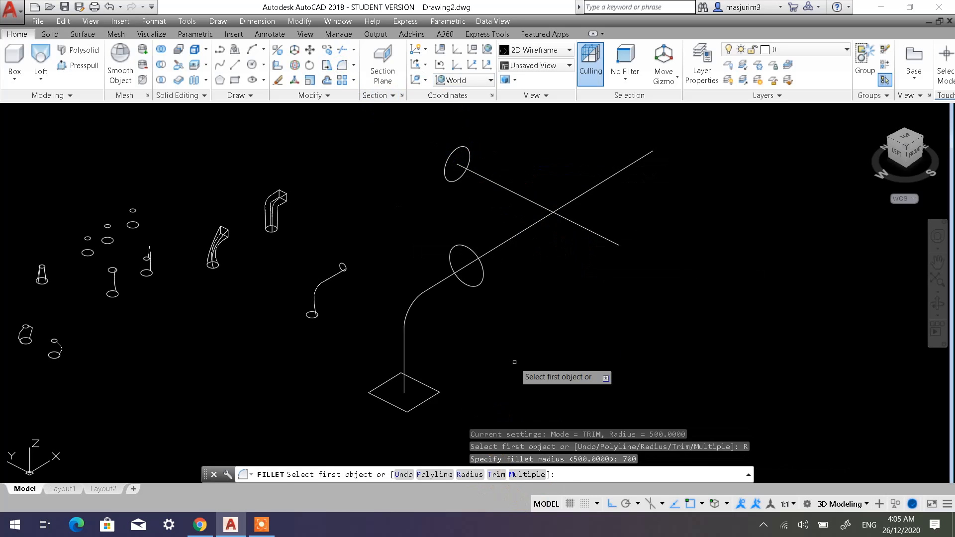
left_click(537, 221)
left_click(533, 199)
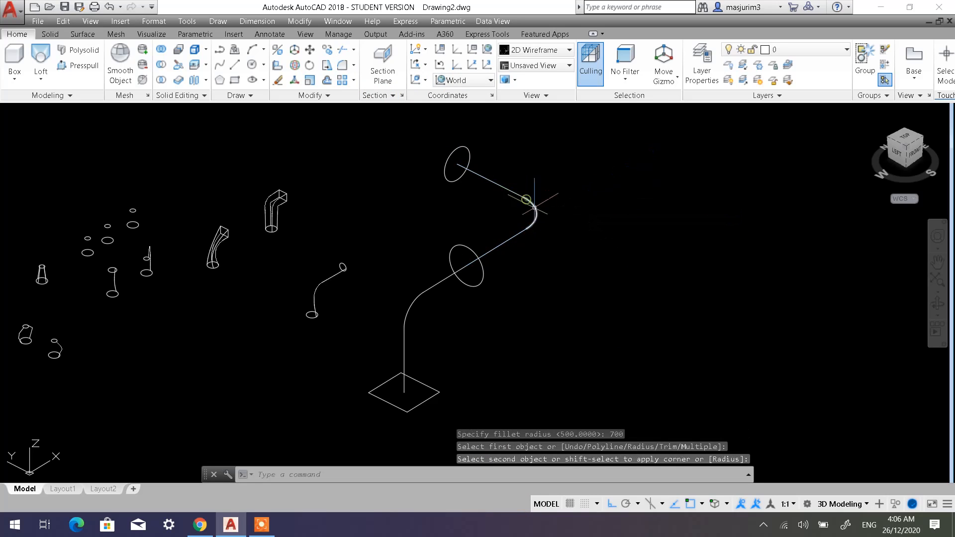
key("Escape")
key("Escape")
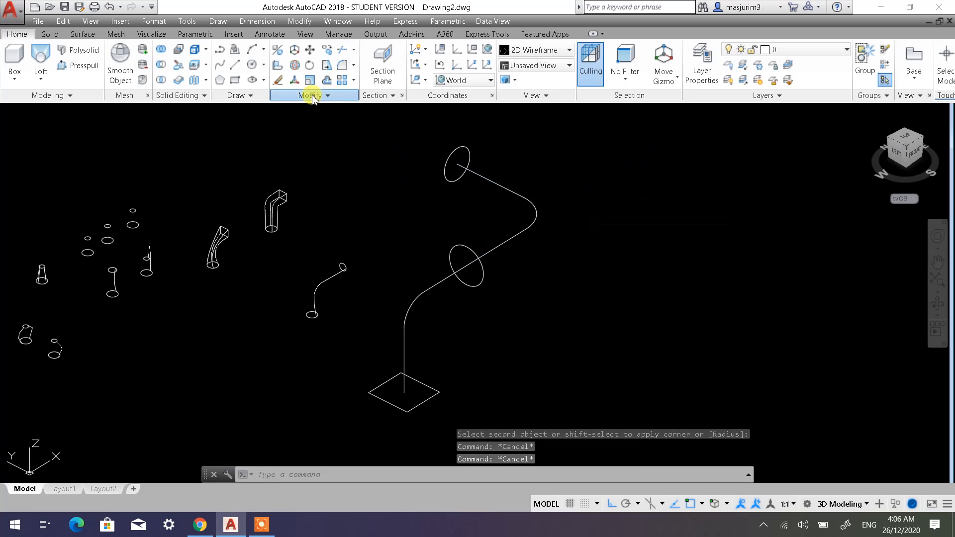
Join the two lines and the fillet arc between the circles into one polyline.
left_click(312, 95)
left_click(316, 127)
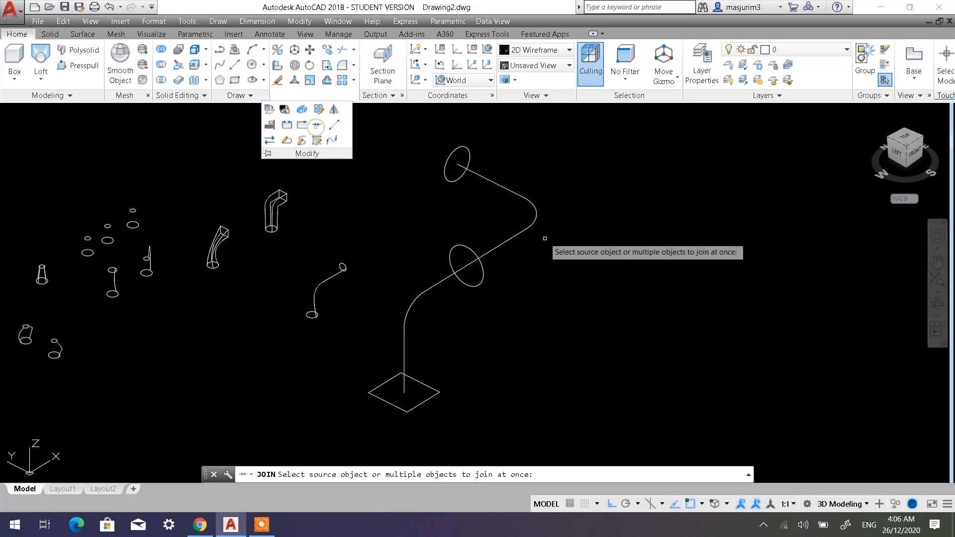
left_click(508, 239)
left_click(554, 226)
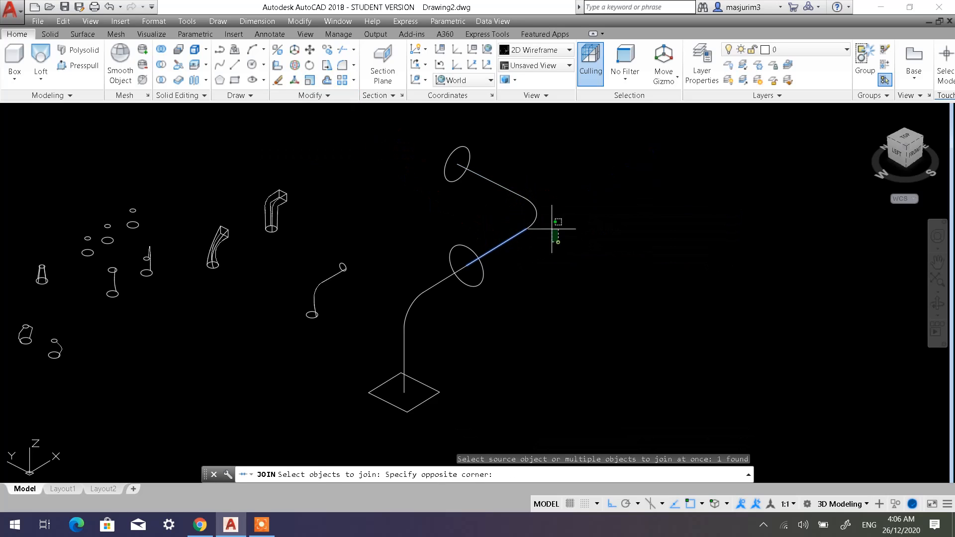
left_click(518, 180)
left_click(514, 193)
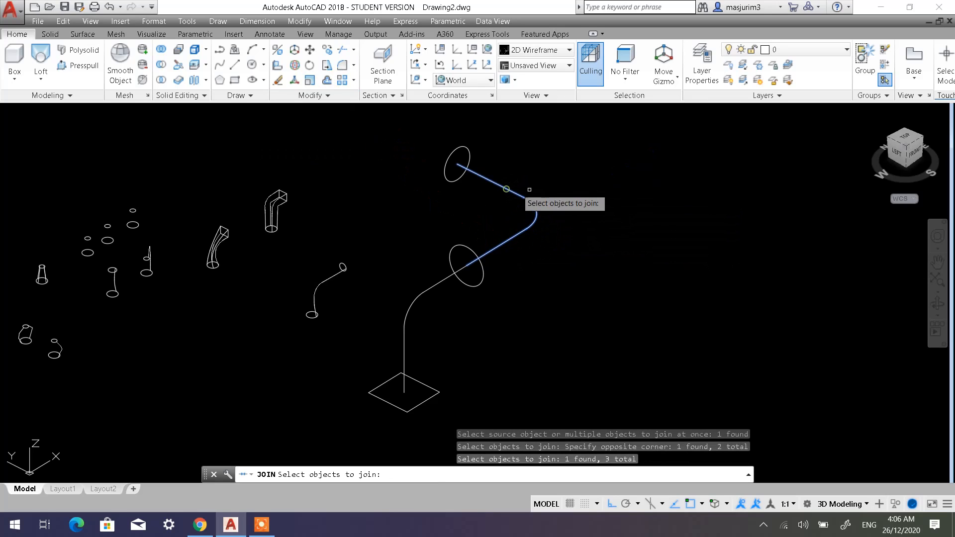
key("Return")
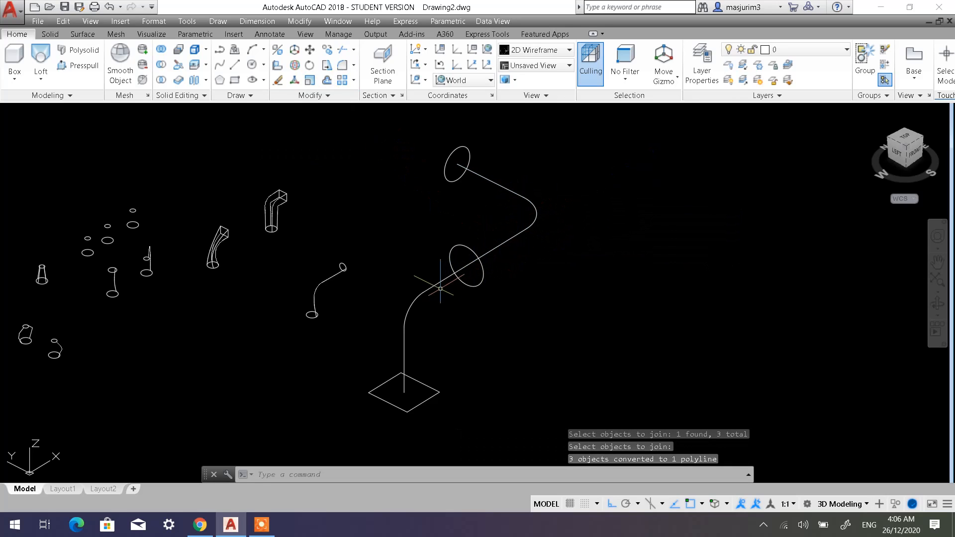
left_click(450, 276)
key("Escape")
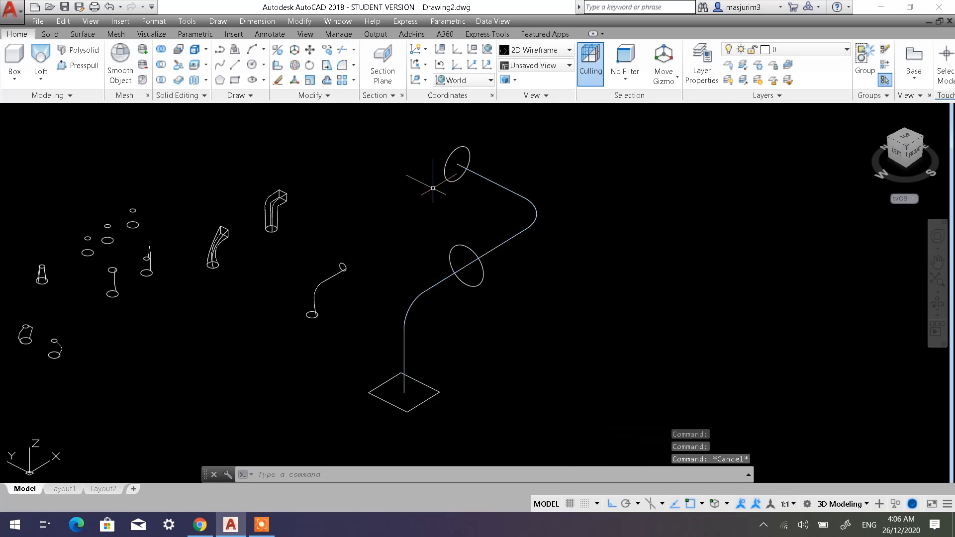
Join the lower path through the first circle and the upper path to the second circle into one continuous curve.
left_click(327, 95)
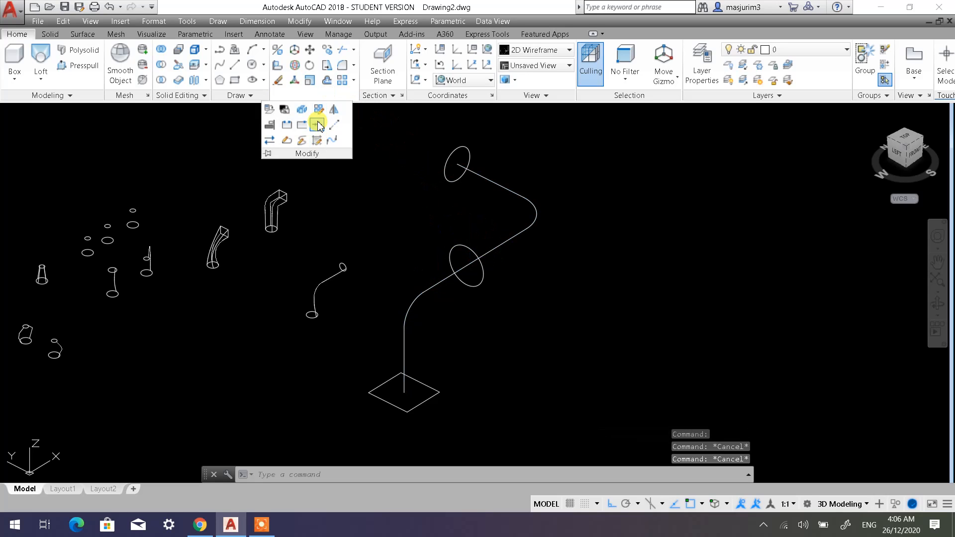
left_click(319, 126)
left_click(451, 271)
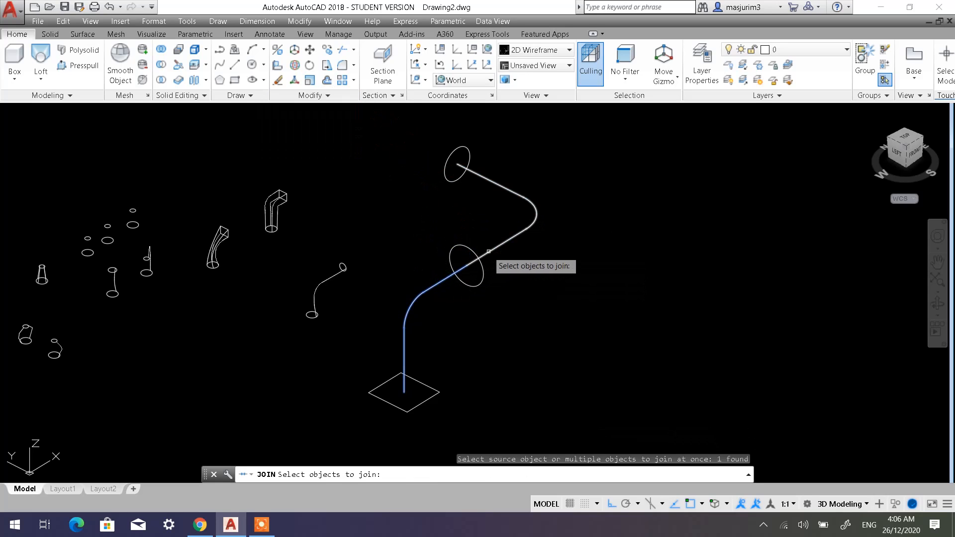
left_click(488, 251)
key("Return")
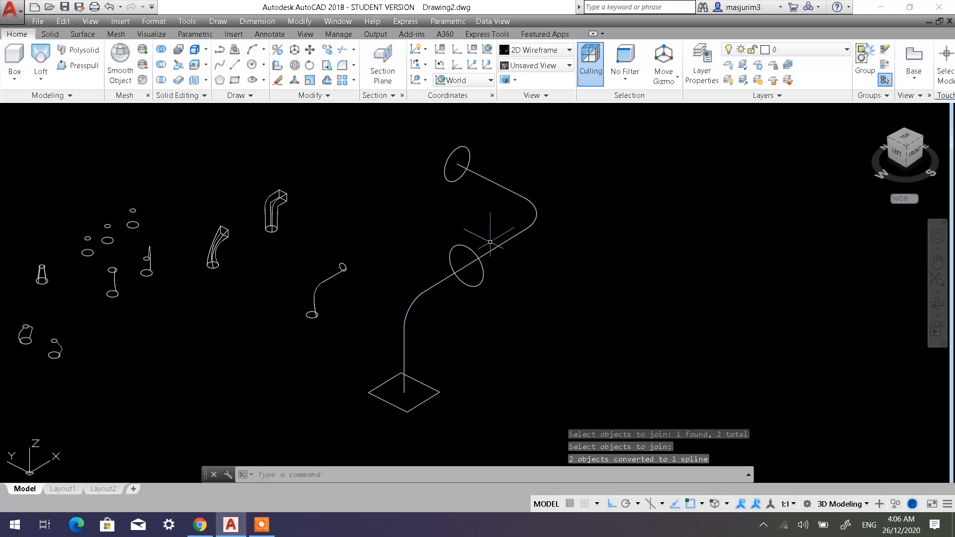
key("Escape")
key("Escape")
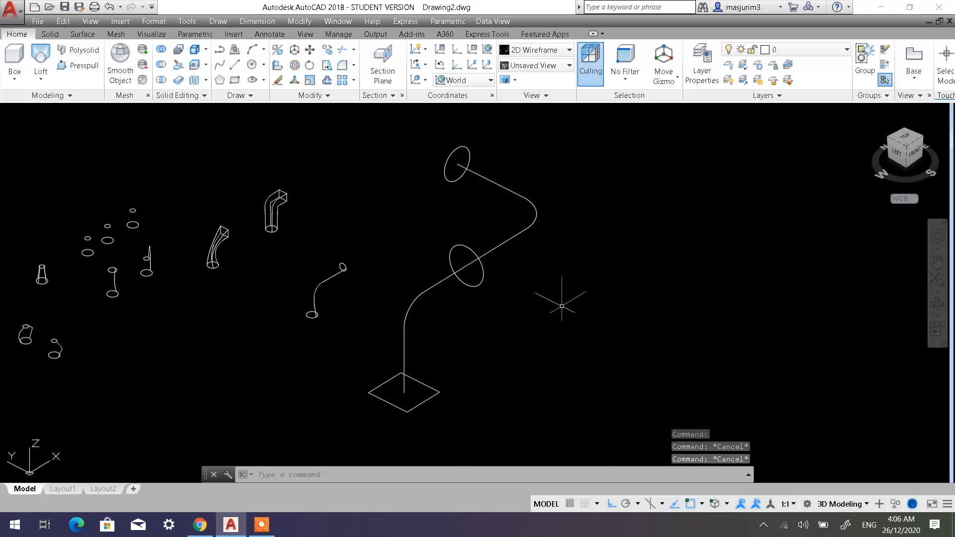
Loft the rectangle, the first circle and the second circle in that order along the joined curve as path.
left_click(40, 55)
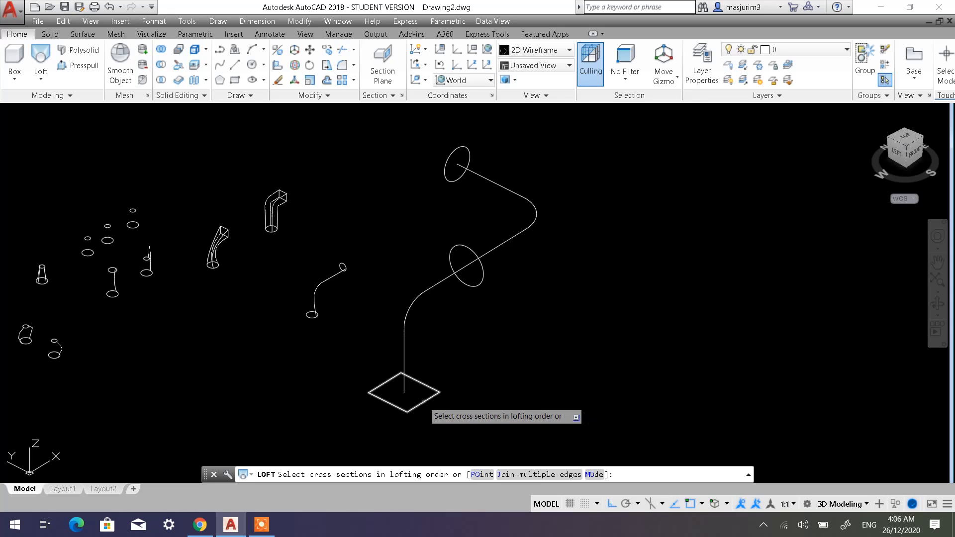
left_click(430, 398)
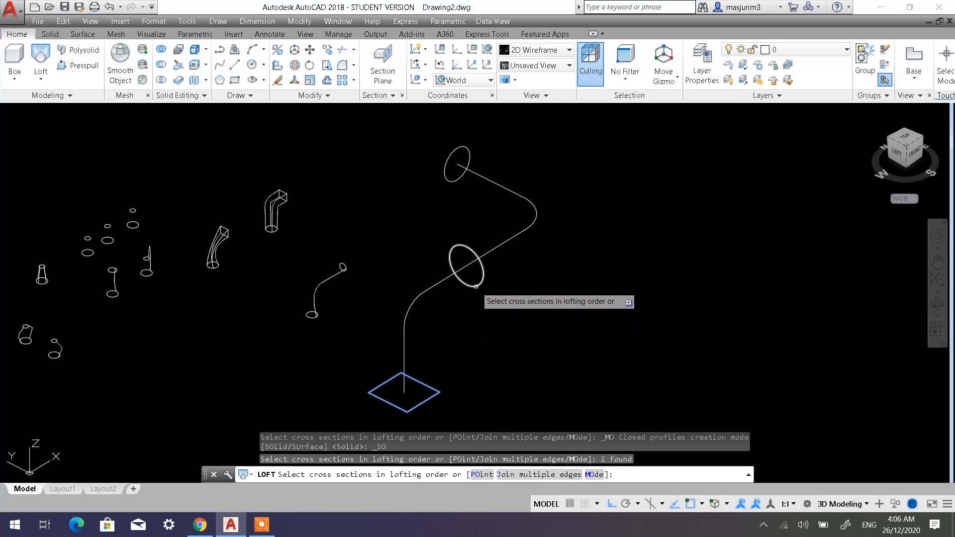
left_click(477, 285)
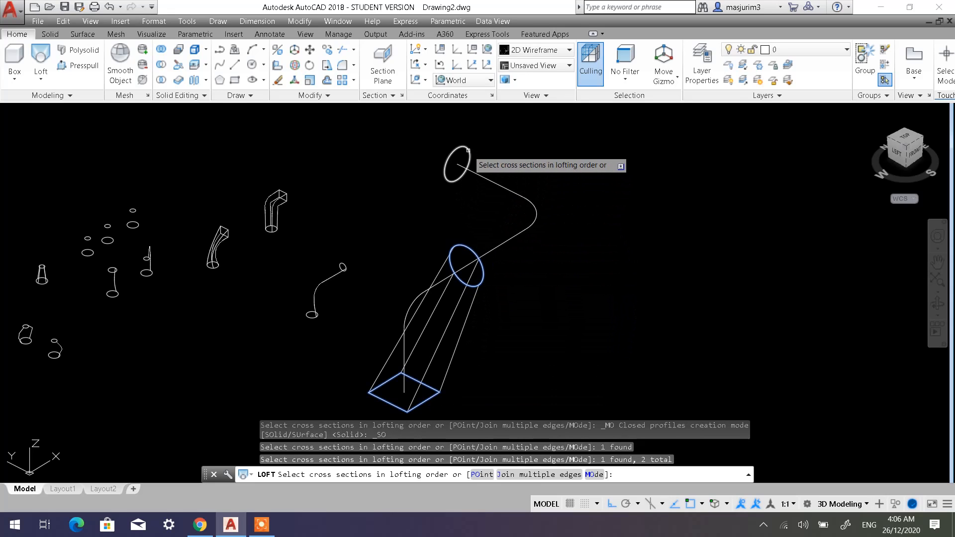
left_click(468, 155)
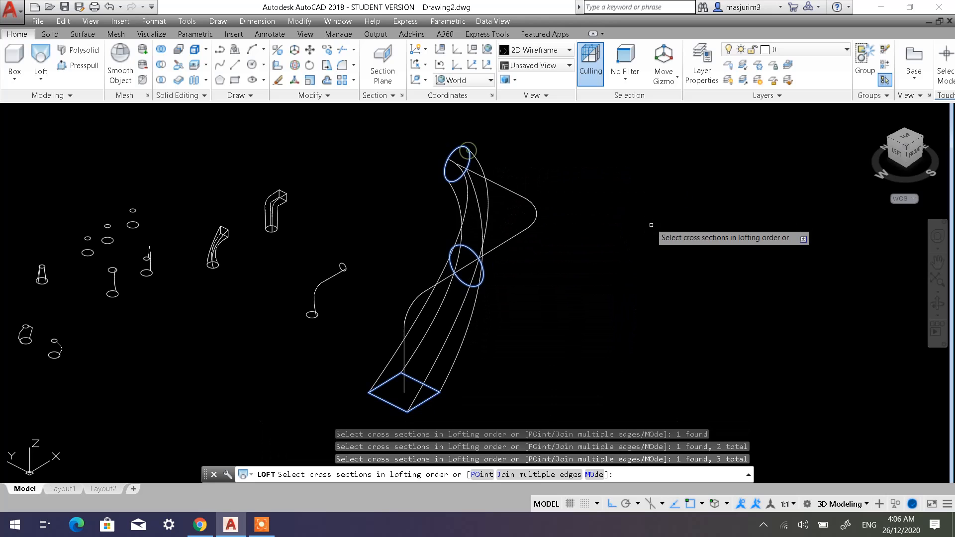
right_click(574, 244)
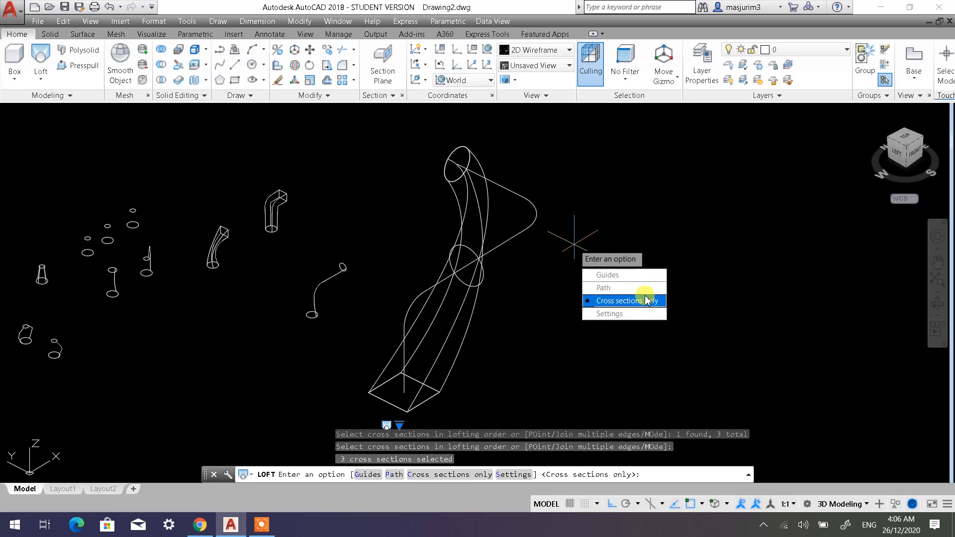
left_click(611, 287)
left_click(500, 245)
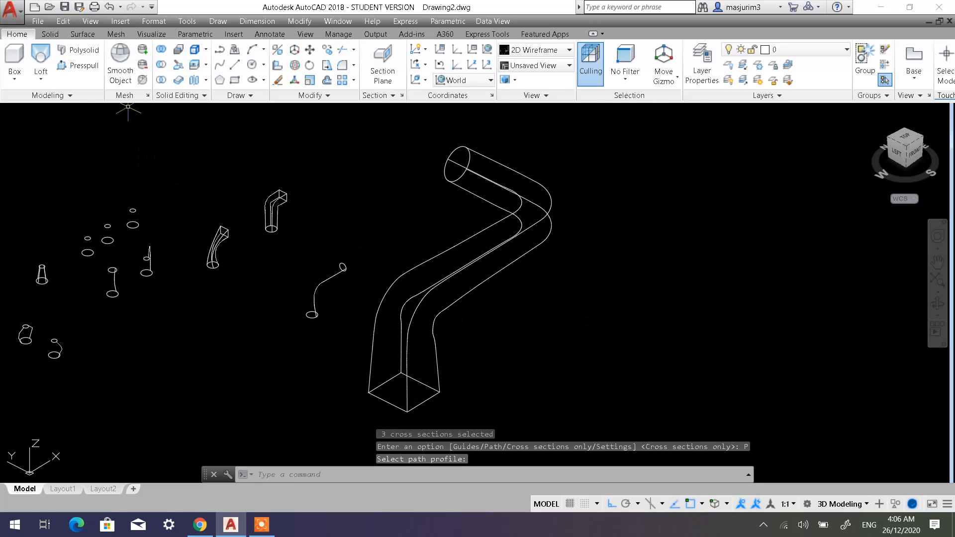
Show the model in the Shaded with edges visual style and inspect the lofted bent pipe up close.
left_click(78, 113)
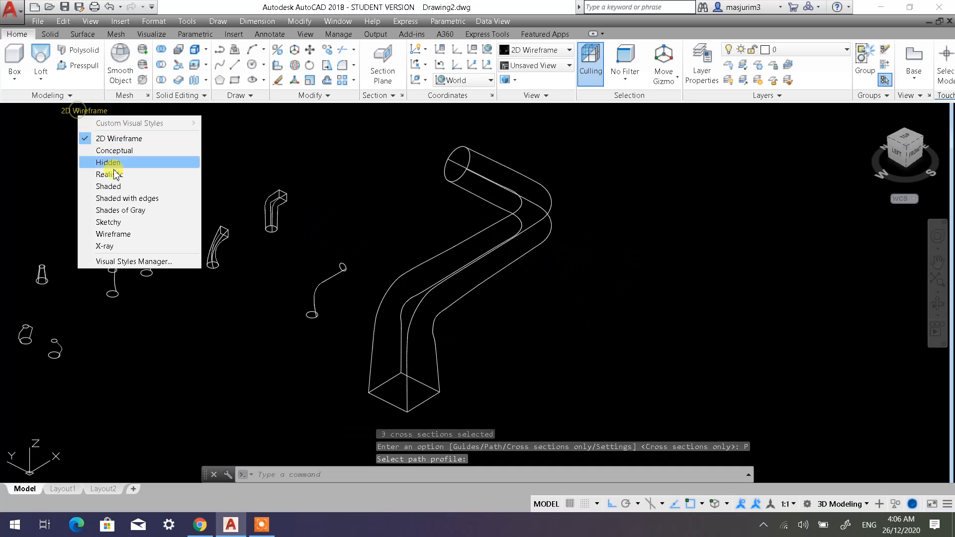
left_click(130, 195)
mouse_move(584, 312)
middle_mouse_down("shift")
mouse_move(588, 226)
mouse_move(631, 198)
mouse_move(581, 239)
mouse_move(473, 230)
middle_mouse_up("shift")
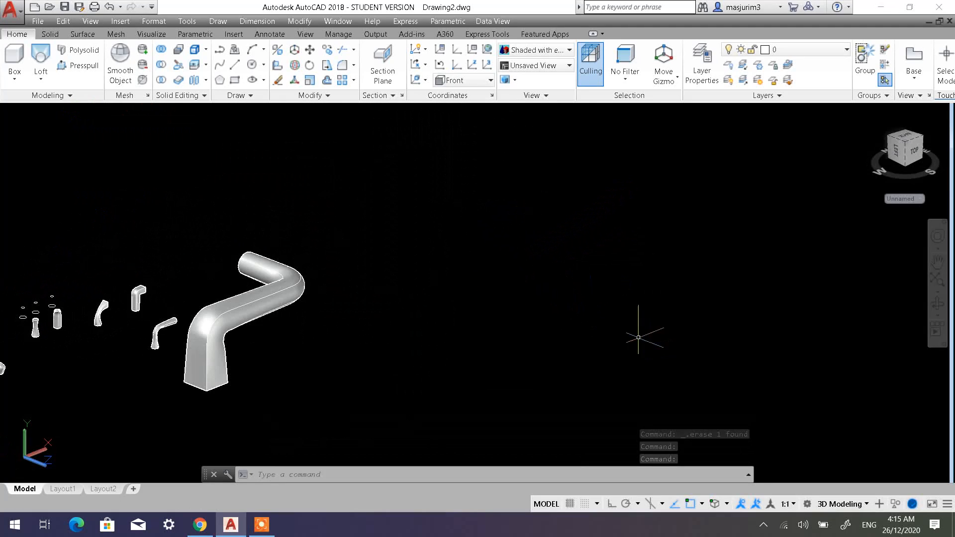
middle_click_drag(281, 341, 495, 315)
scroll(496, 305, "up", 2)
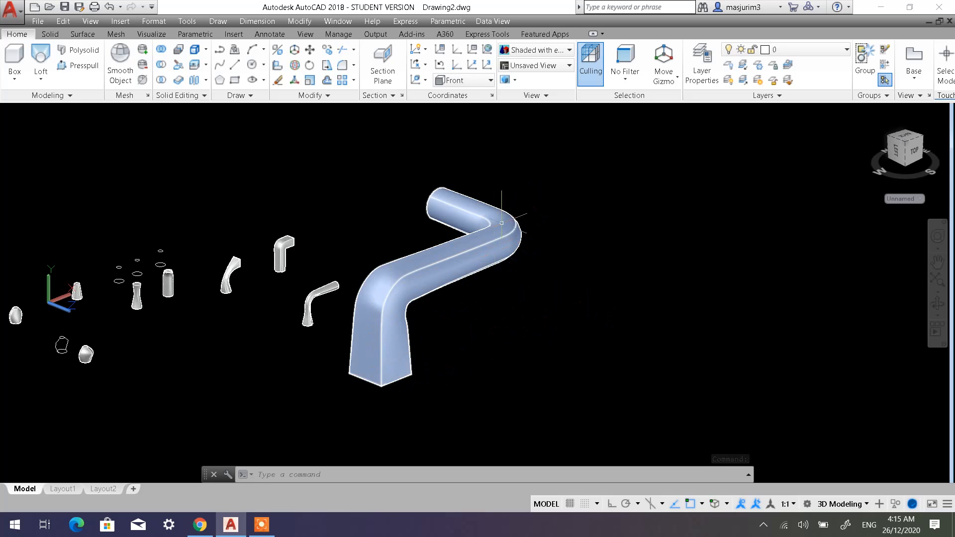
middle_click_drag(527, 285, 385, 283)
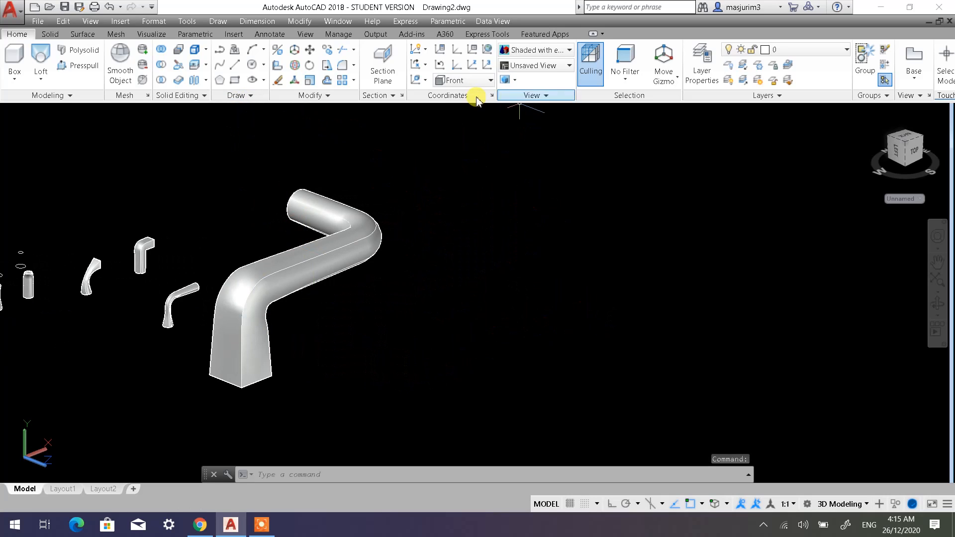
Restore the previous World UCS and return the model to the 2D Wireframe visual style.
left_click(439, 65)
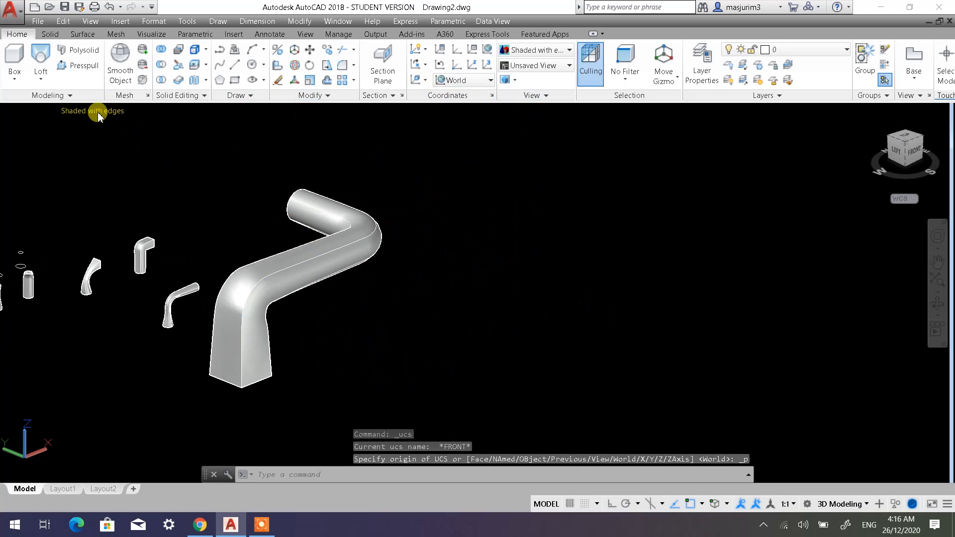
left_click(98, 115)
left_click(74, 137)
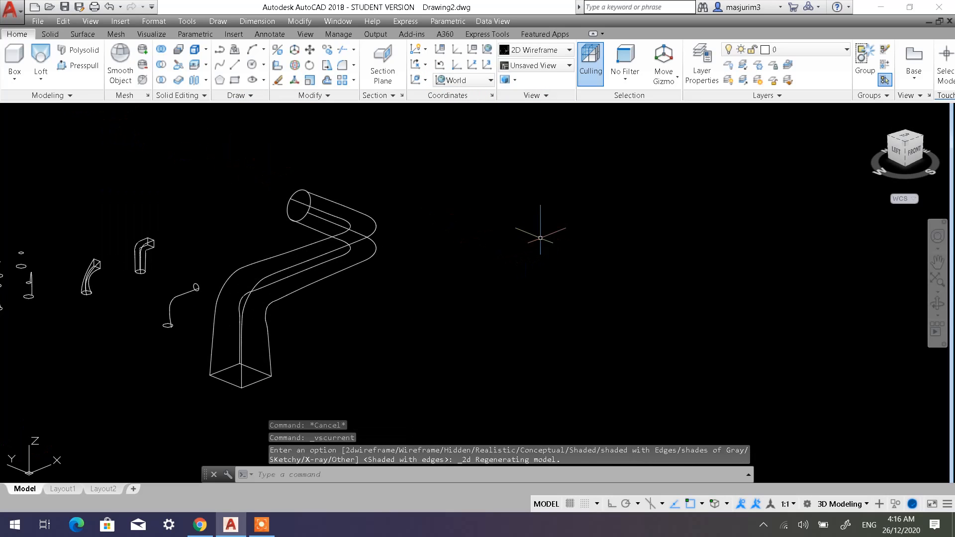
Draw a new rectangle about 1700 by 1900 in the empty space beside the lofted pipe.
middle_click_drag(378, 218, 315, 199, "shift")
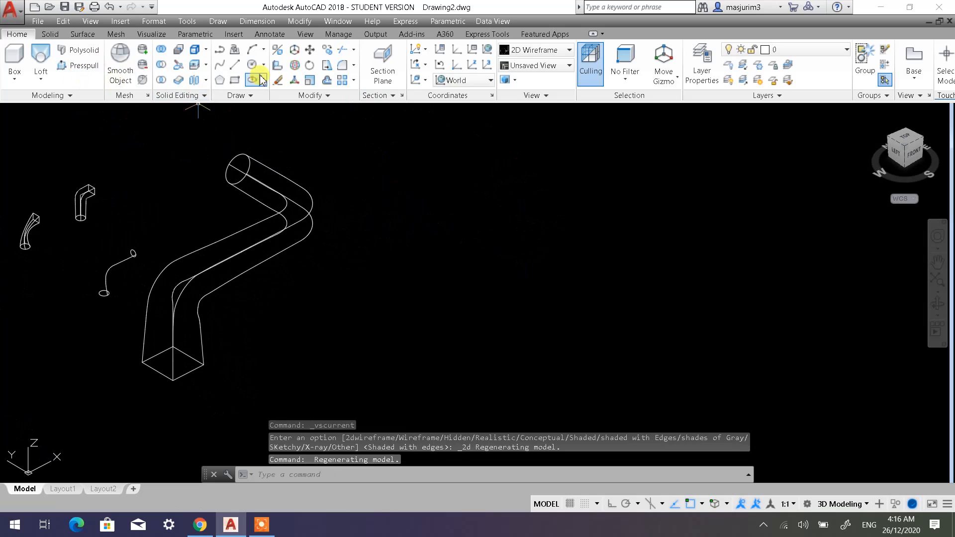
left_click(233, 82)
left_click(486, 297)
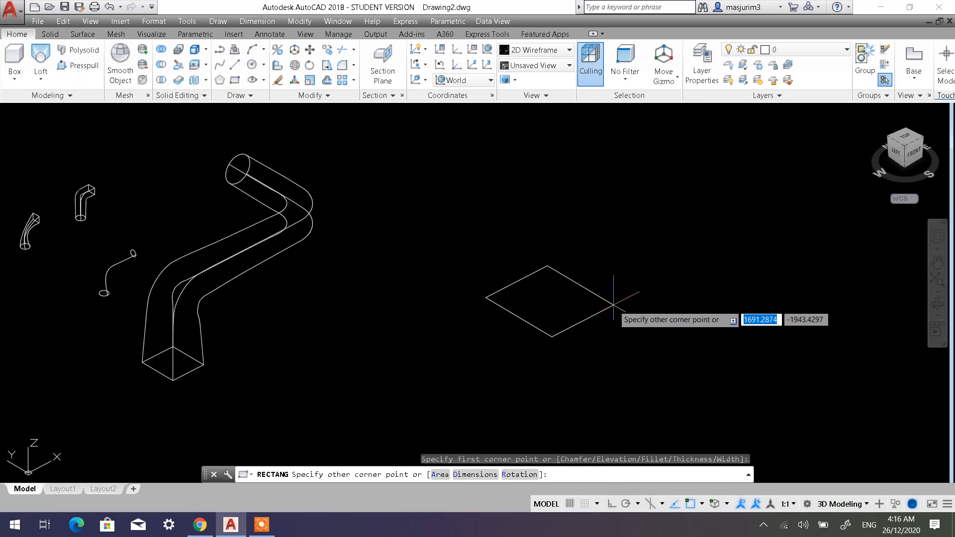
left_click(606, 303)
Start a line at the centre of the new rectangle and turn on Ortho mode.
mouse_move(571, 259)
middle_mouse_down()
mouse_move(544, 262)
mouse_move(458, 305)
middle_mouse_up()
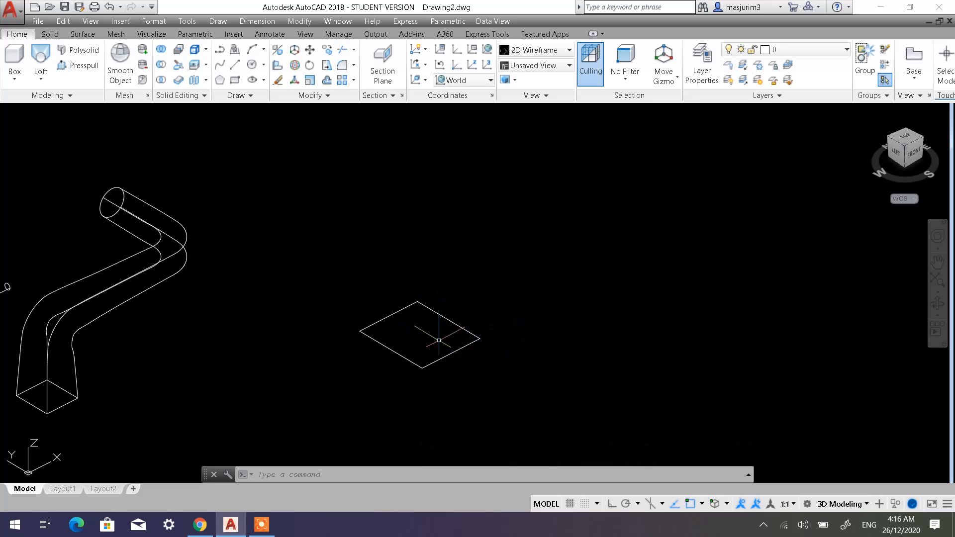
left_click(236, 73)
left_click(421, 334)
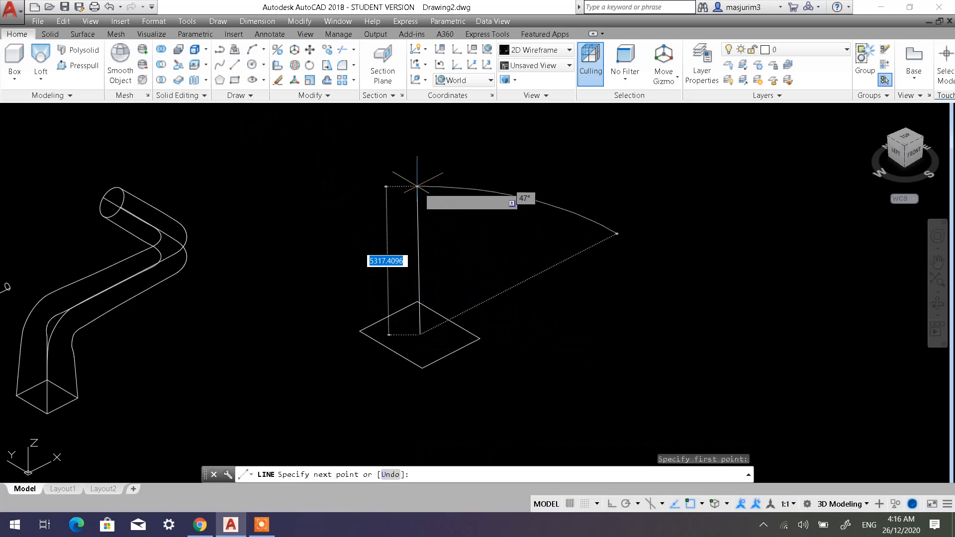
left_click(610, 503)
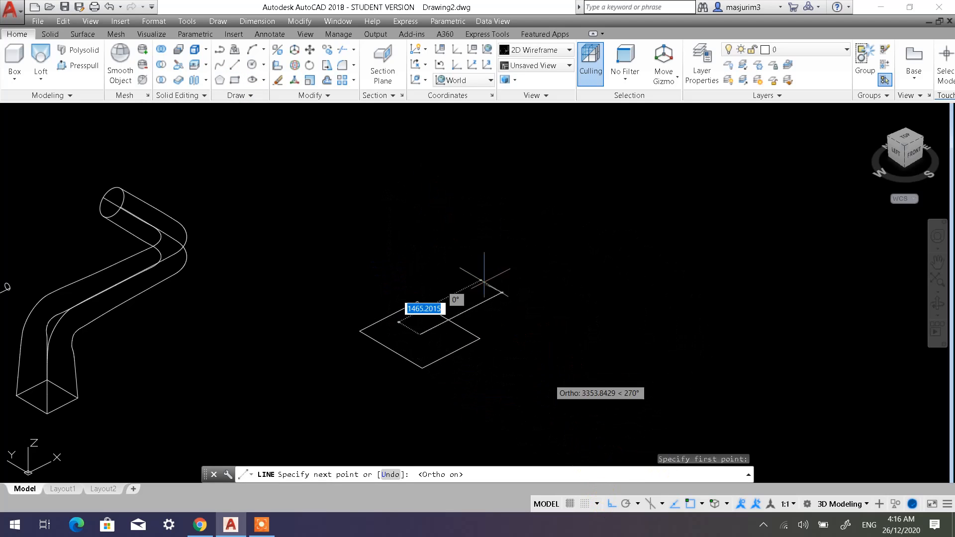
End the line beyond the rectangle's edge and erase that misdirected line.
left_click(394, 189)
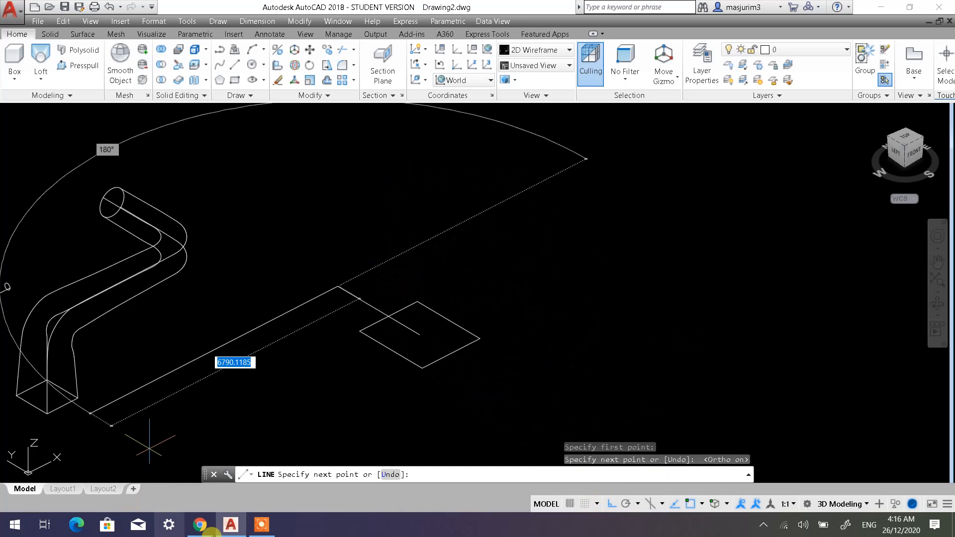
key("Escape")
key("Escape")
left_click(351, 282)
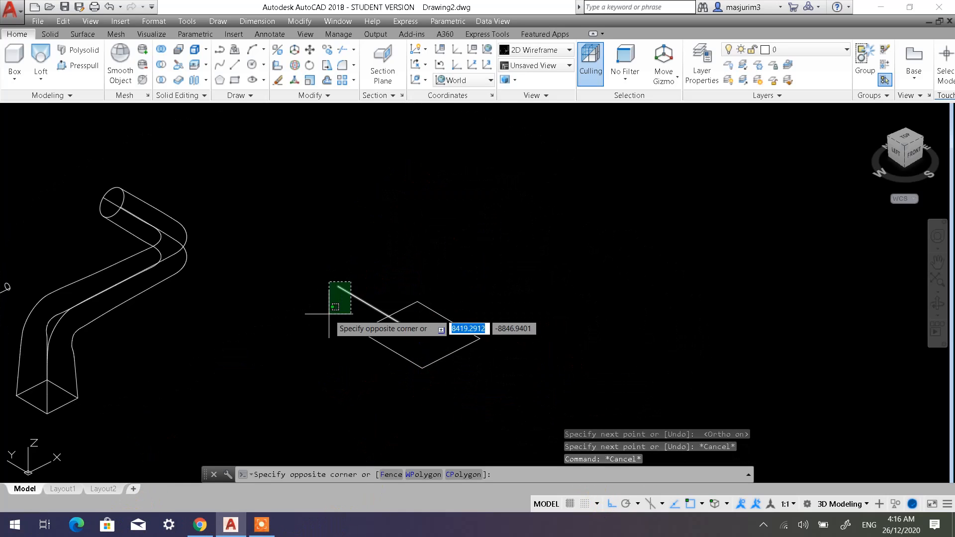
left_click(328, 314)
key("Delete")
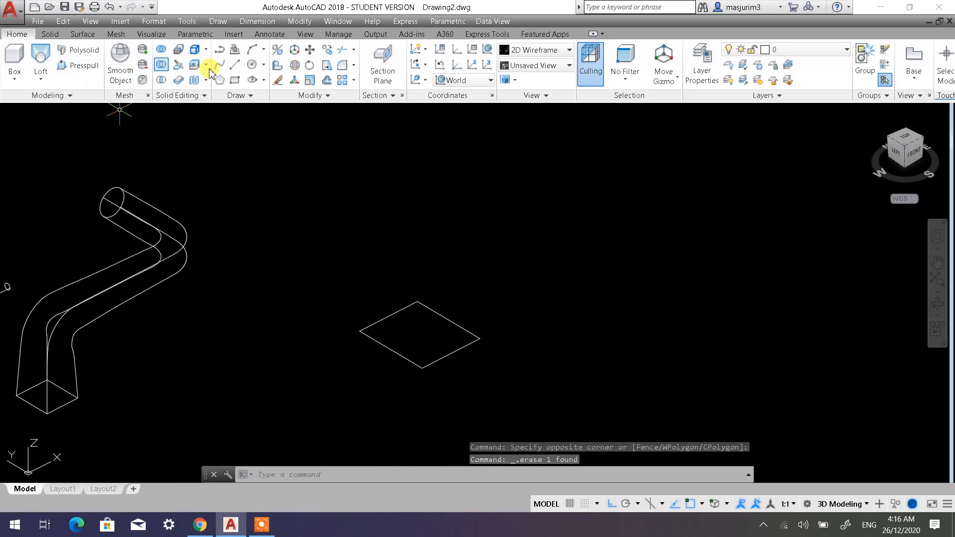
Draw a line from the rectangle's centre straight up along Z and continue it with a segment along positive X.
left_click(235, 72)
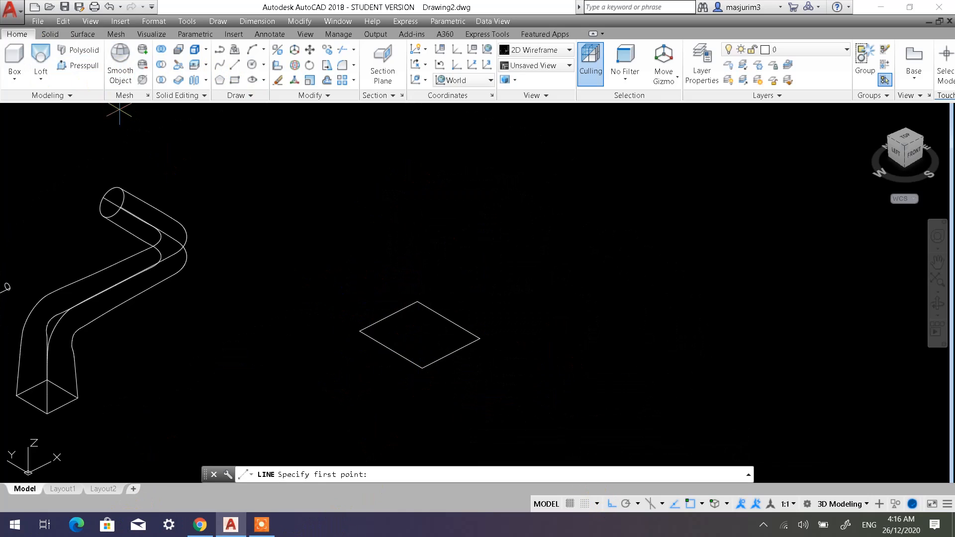
left_click(420, 335)
left_click(420, 205)
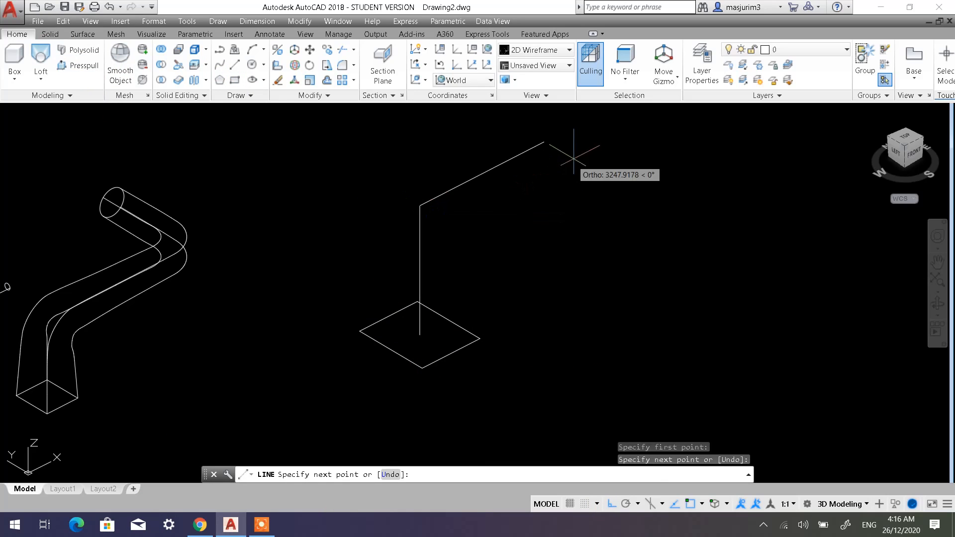
left_click(621, 128)
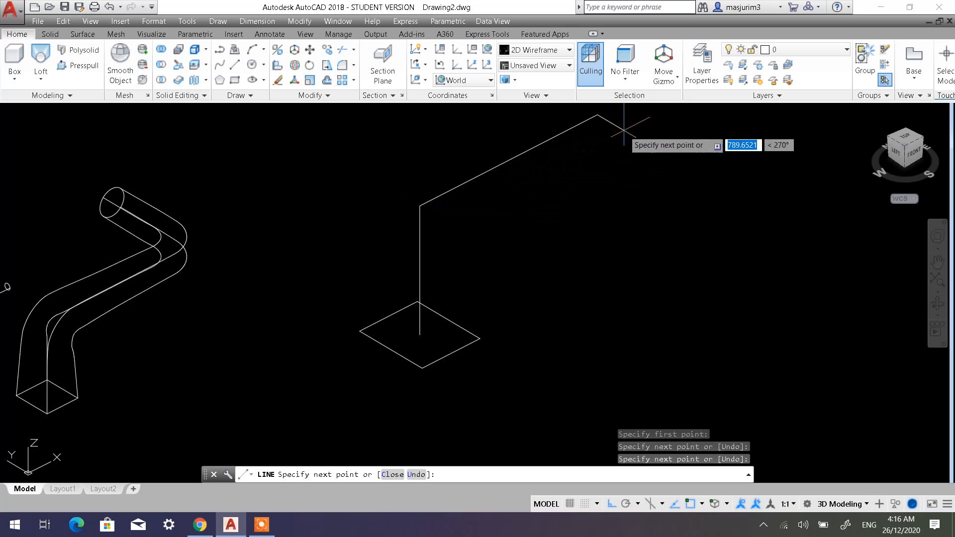
key("Escape")
Set the UCS to Left and draw a circle centred on the free end of the X-direction line.
middle_click_drag(552, 238, 509, 229, "shift")
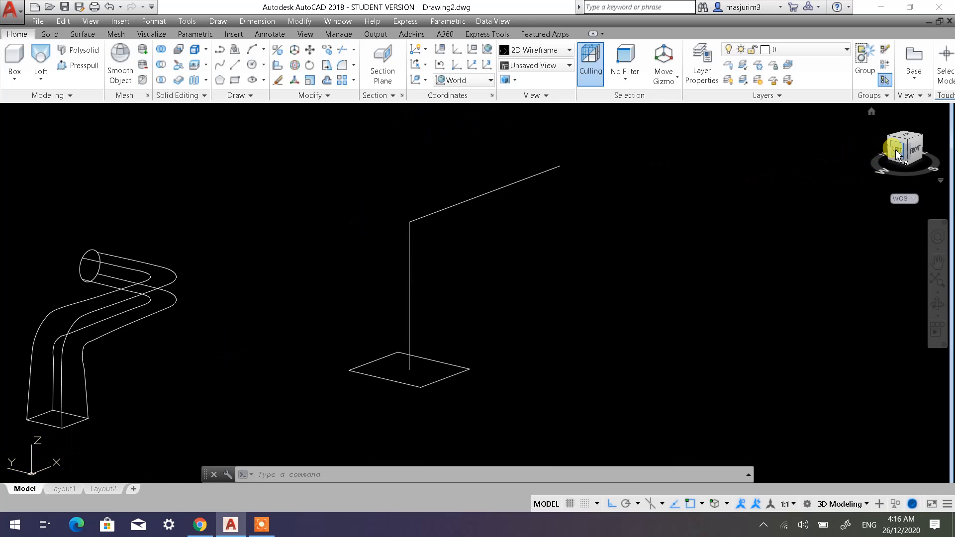
left_click(455, 80)
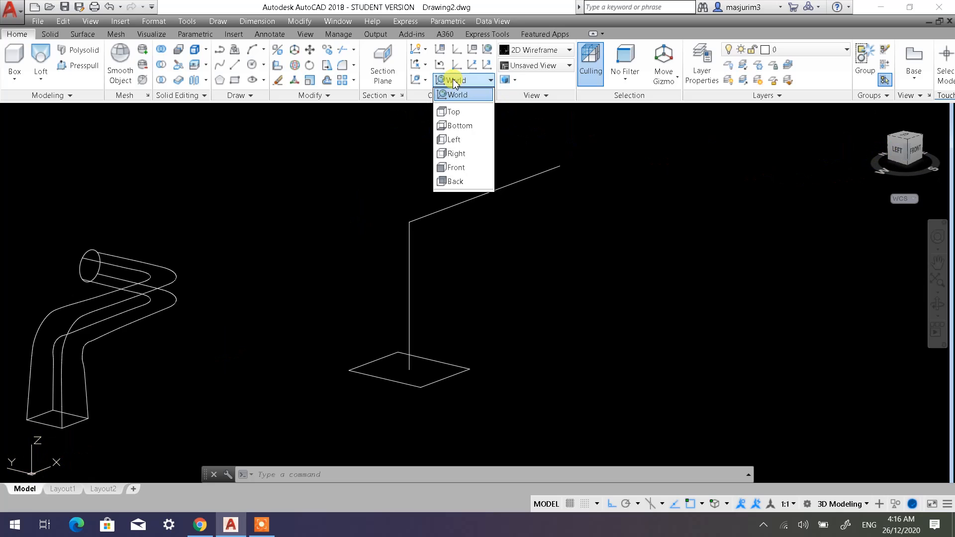
left_click(468, 141)
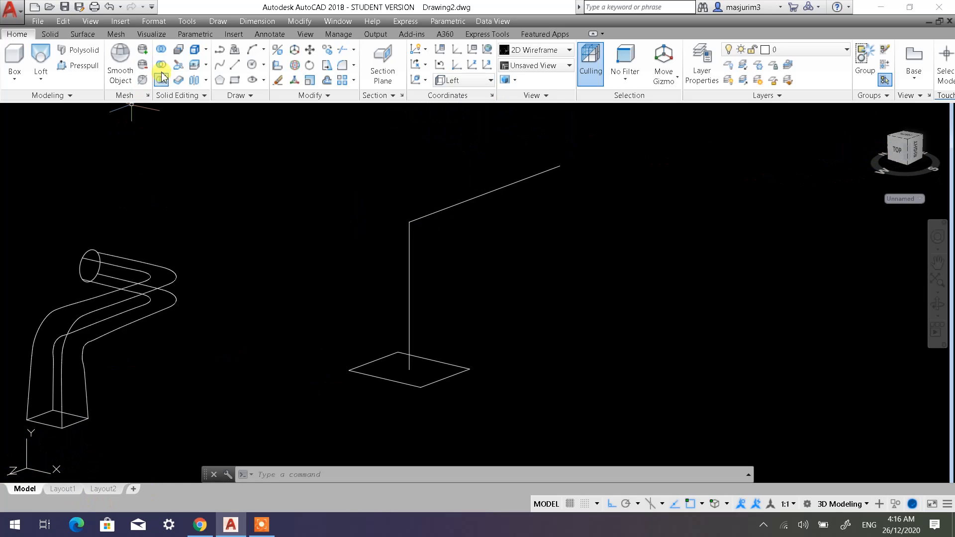
left_click(252, 64)
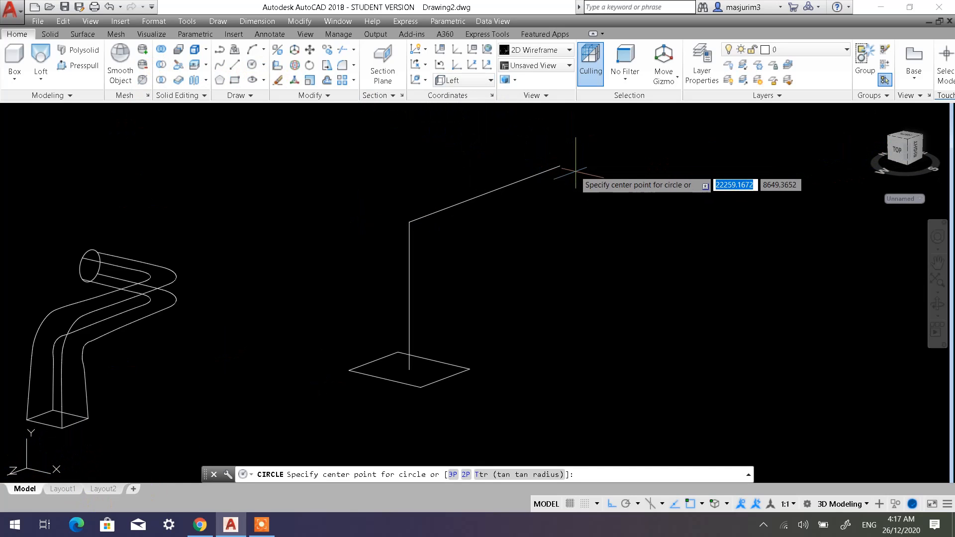
left_click(560, 164)
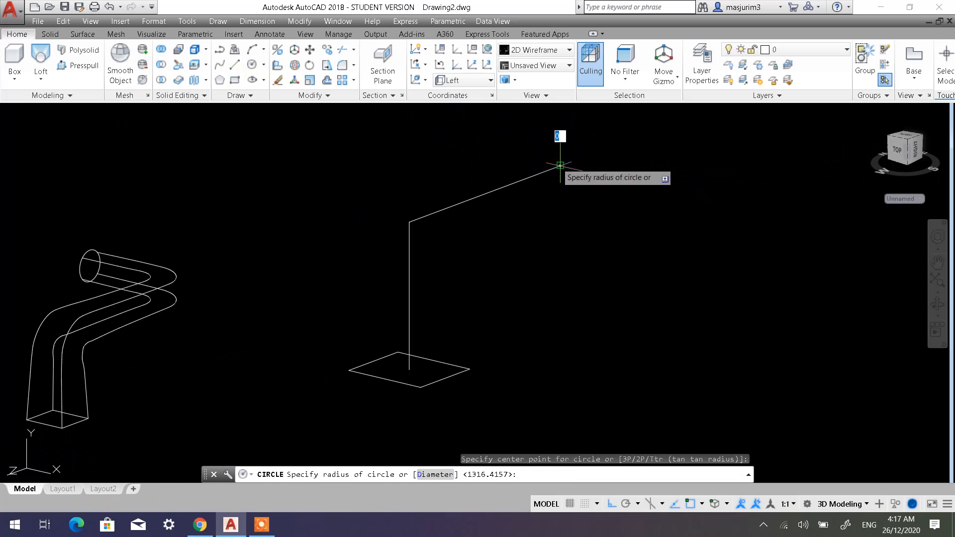
left_click(599, 190)
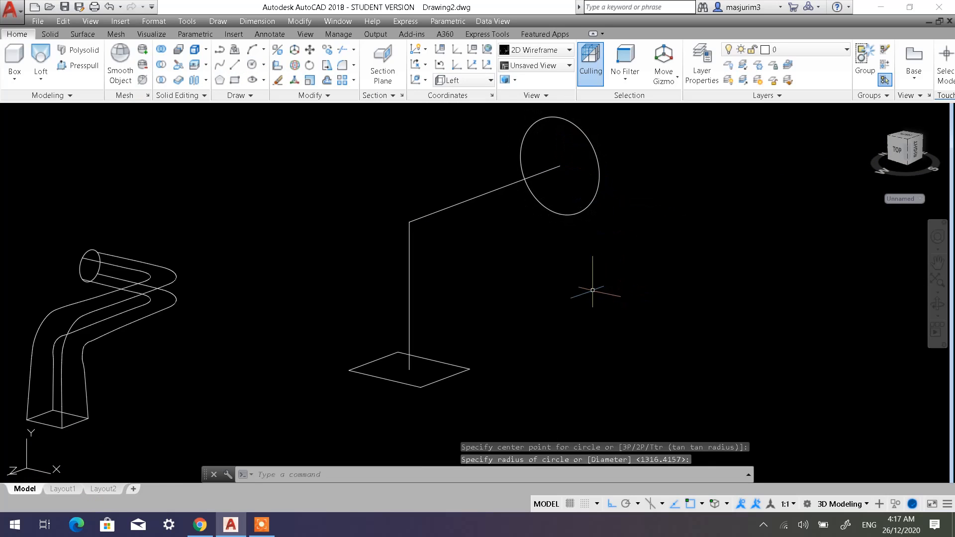
Erase the vertical line and the X-direction line that connect the rectangle with the circle.
mouse_move(515, 261)
middle_mouse_down("shift")
mouse_move(504, 277)
mouse_move(512, 262)
mouse_move(494, 272)
mouse_move(500, 266)
middle_mouse_up("shift")
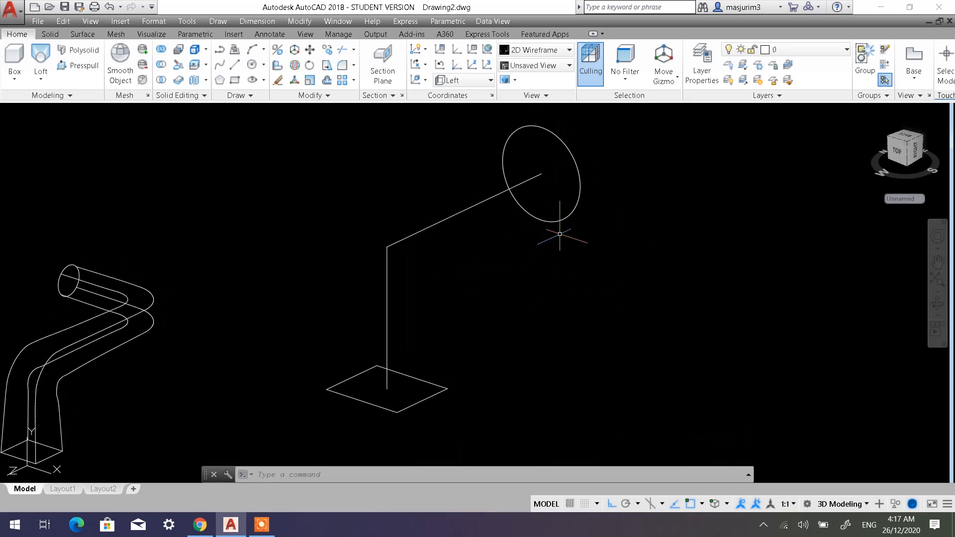
left_click(437, 277)
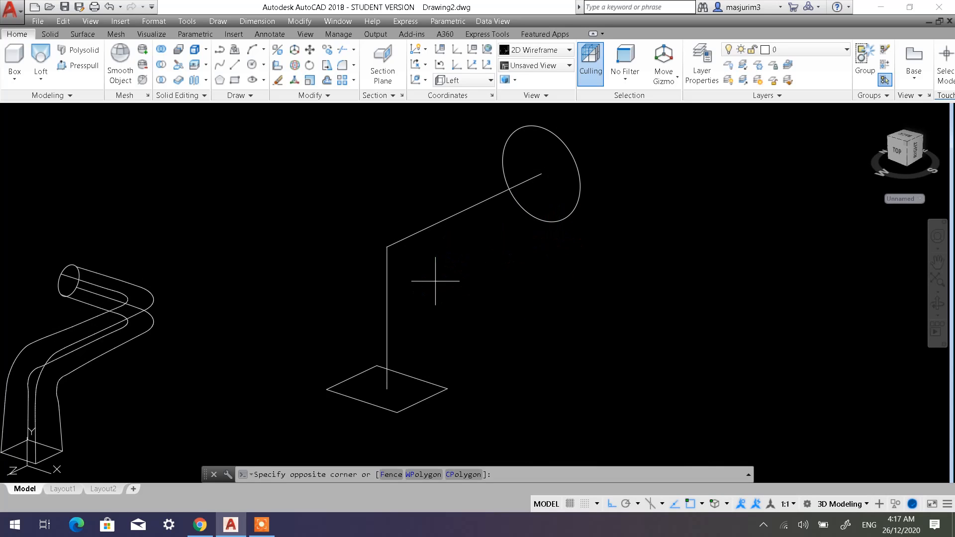
left_click(356, 202)
key("Delete")
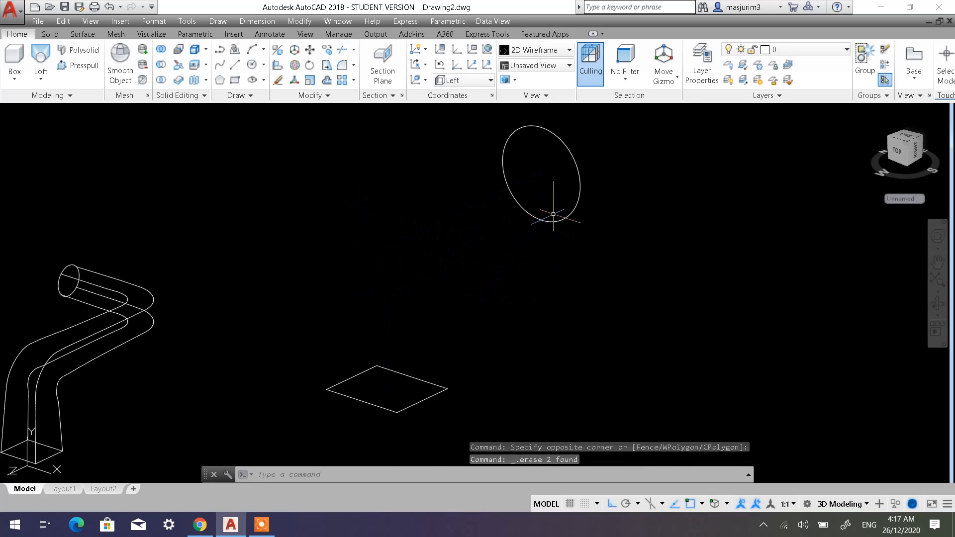
Draw two vertical lines from the circle's centre, one up past its upper edge and one down past its lower edge.
middle_click_drag(533, 195, 520, 208)
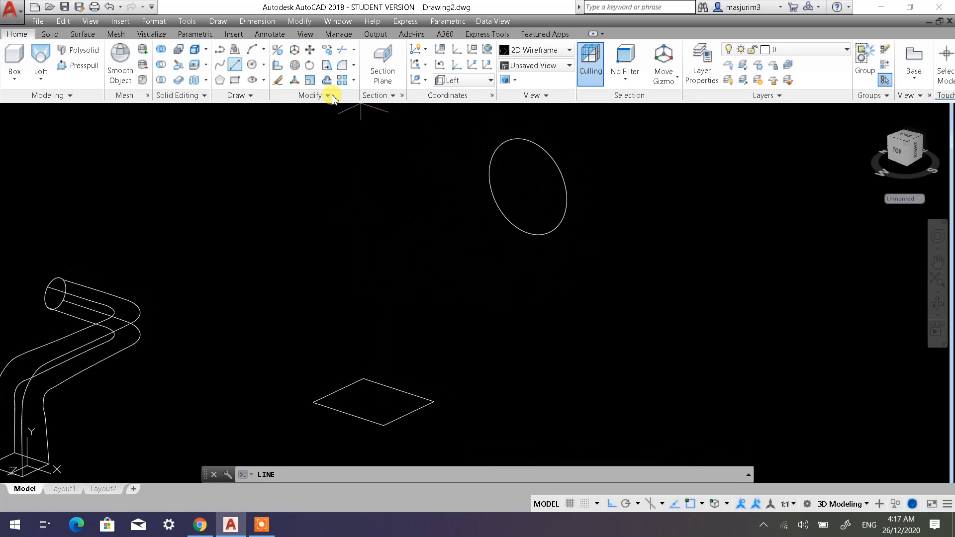
left_click(528, 186)
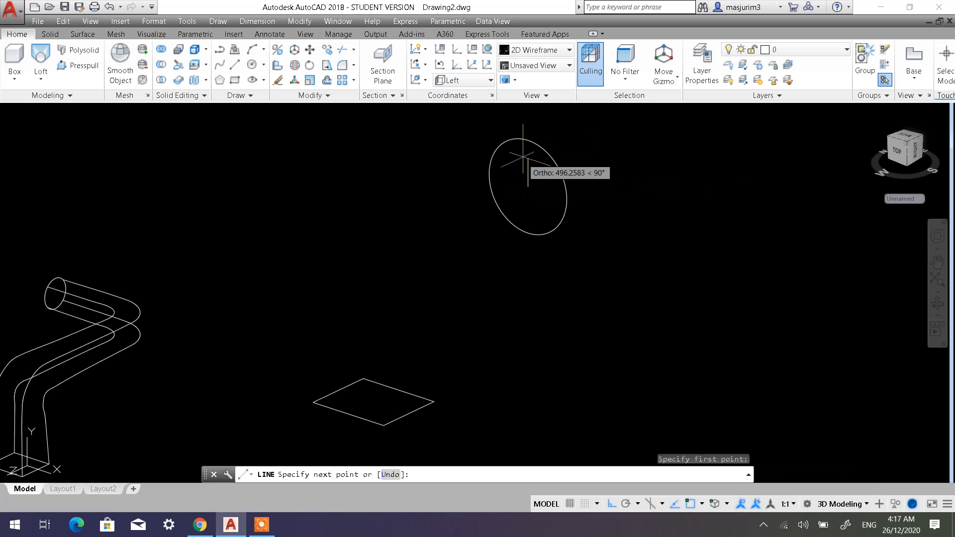
left_click(526, 122)
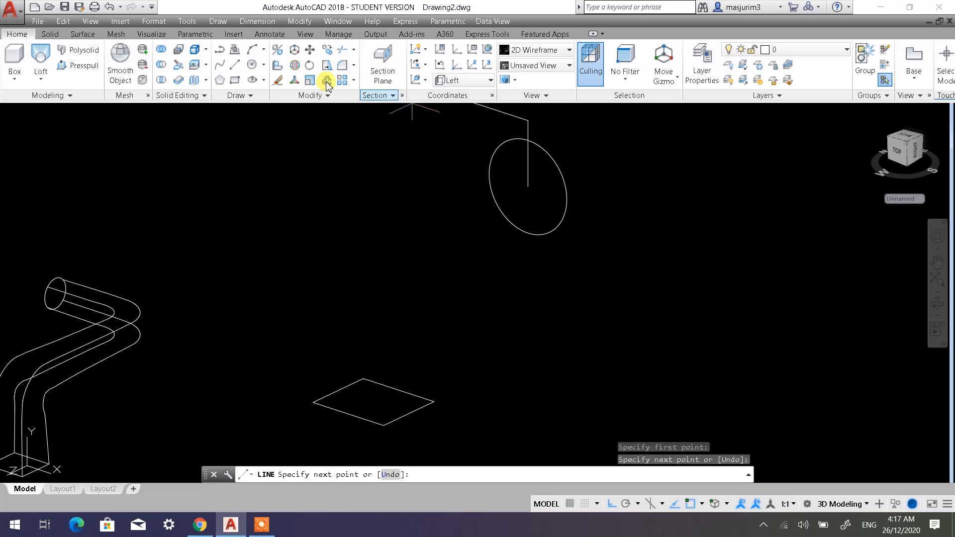
key("Escape")
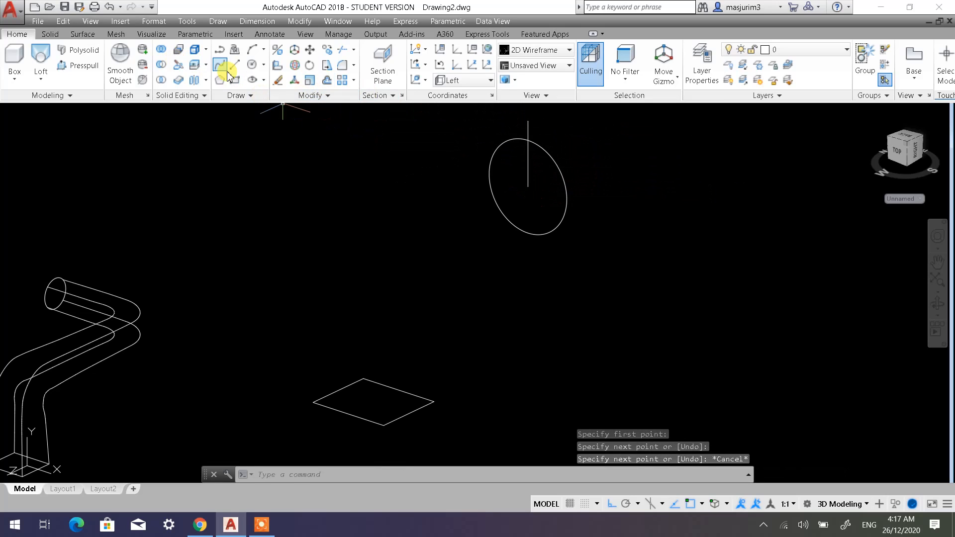
left_click(234, 65)
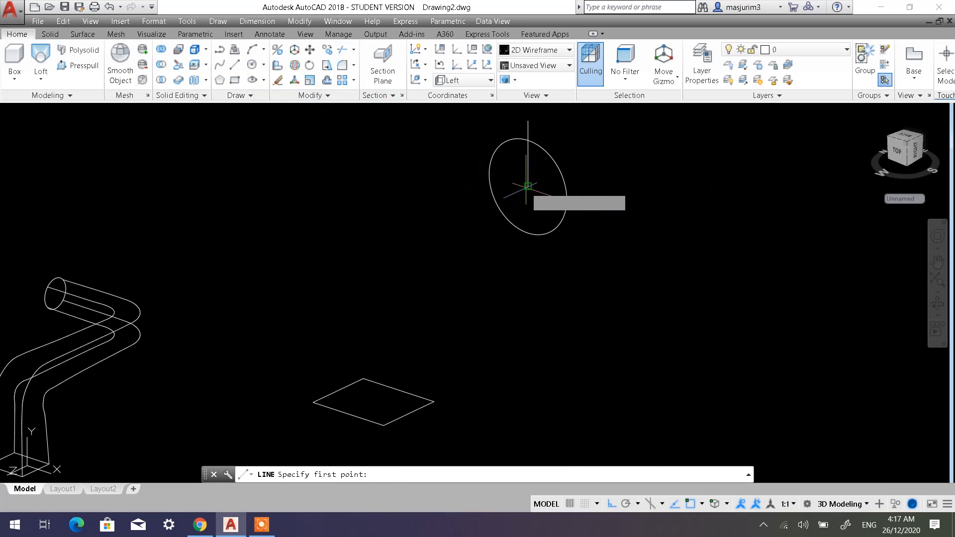
left_click(528, 186)
left_click(528, 282)
key("Escape")
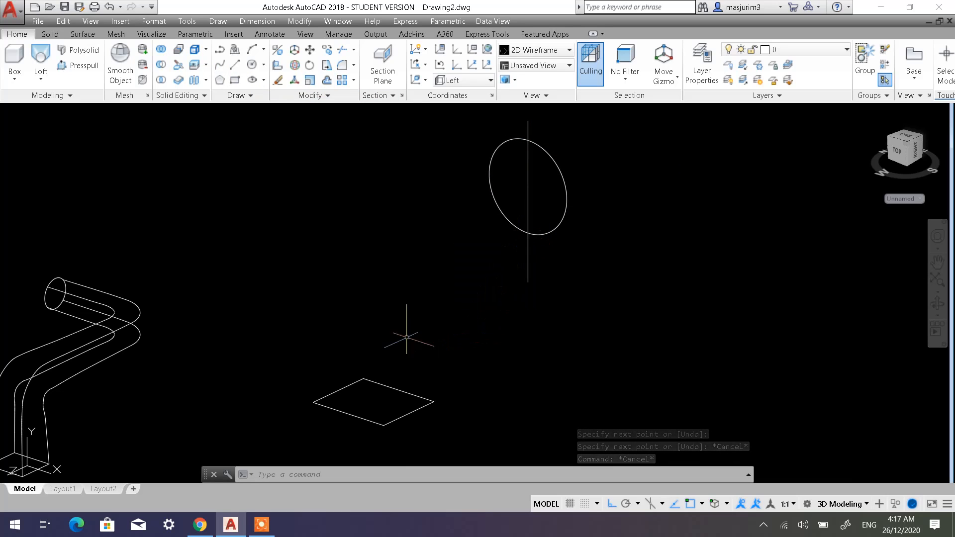
key("Escape")
Draw a line across the rectangle between the midpoints of two opposite edges.
left_click(234, 65)
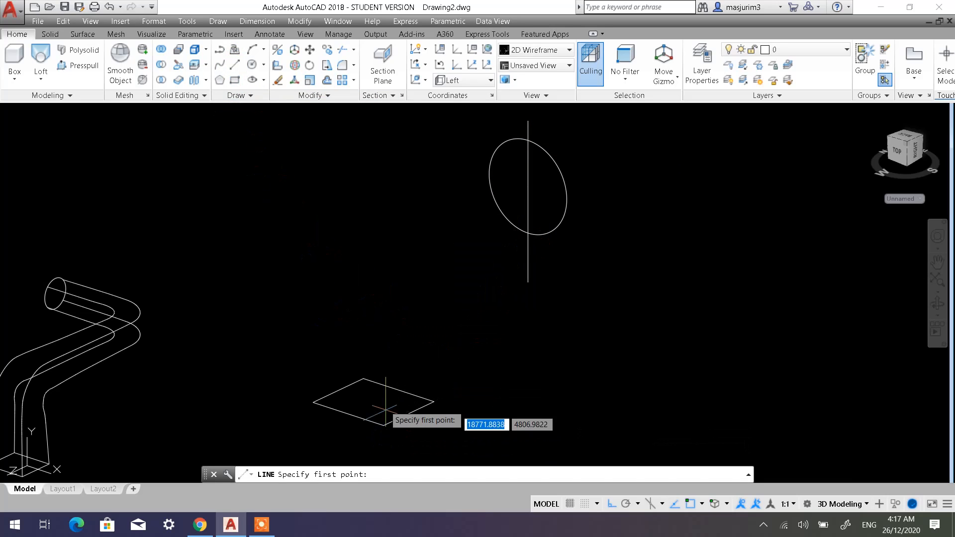
left_click(393, 388)
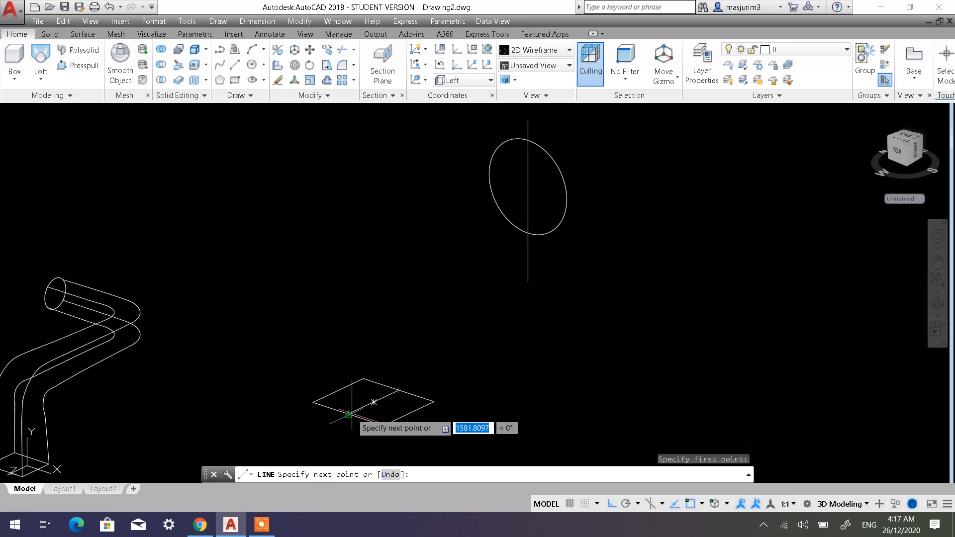
left_click(349, 413)
key("Escape")
key("Escape")
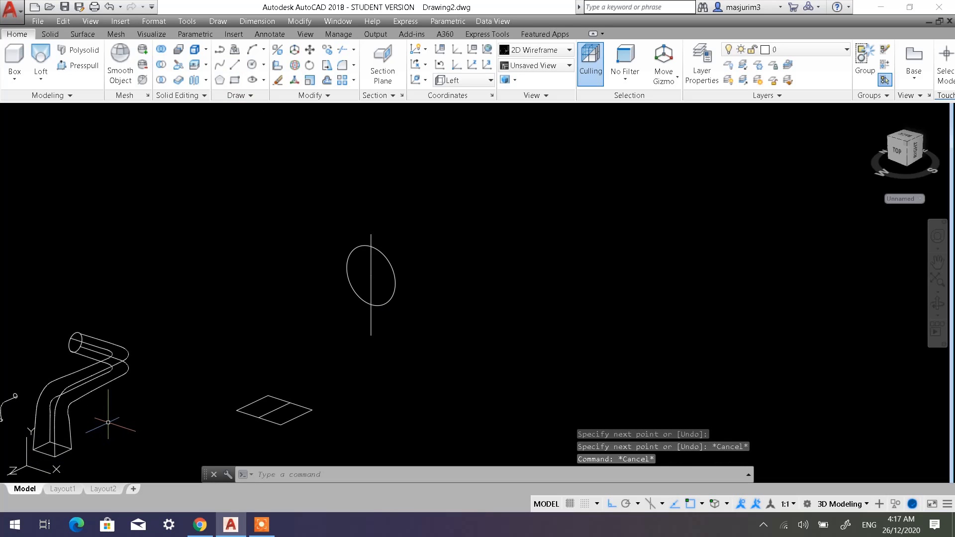
Set the UCS to Front.
scroll(108, 424, "down", 2)
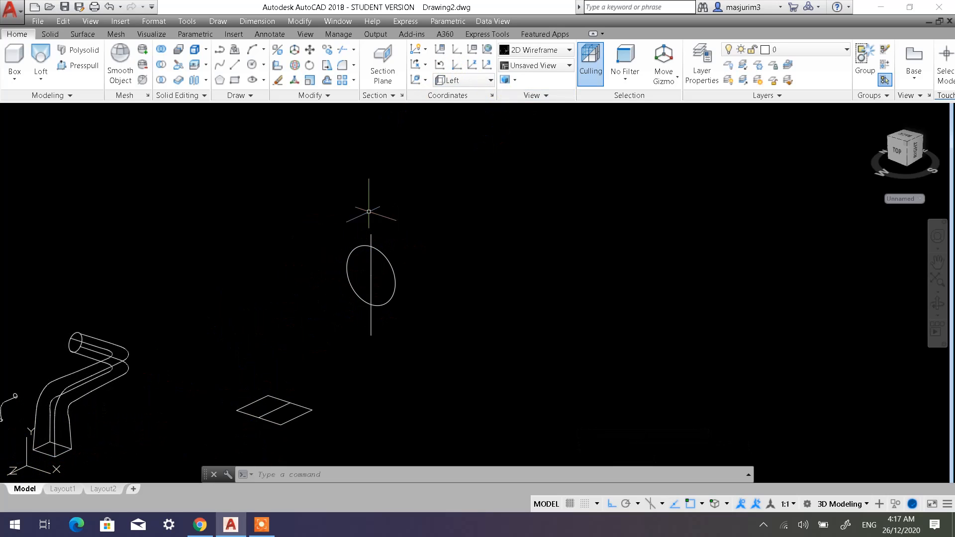
left_click(443, 66)
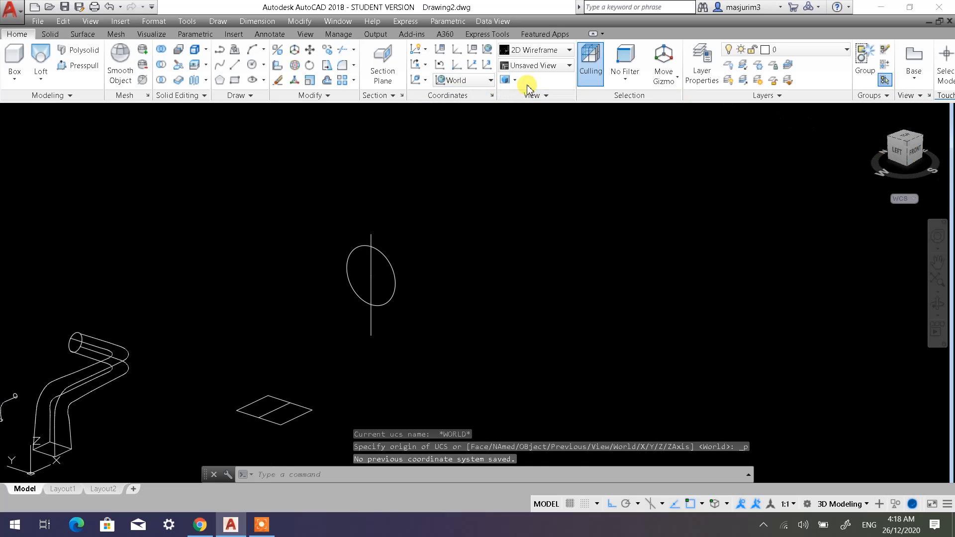
left_click(457, 80)
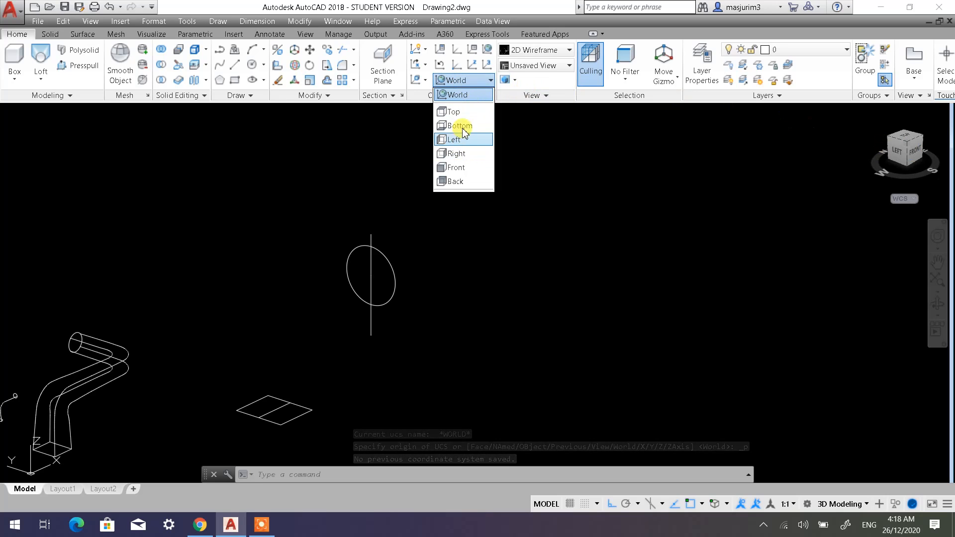
left_click(457, 167)
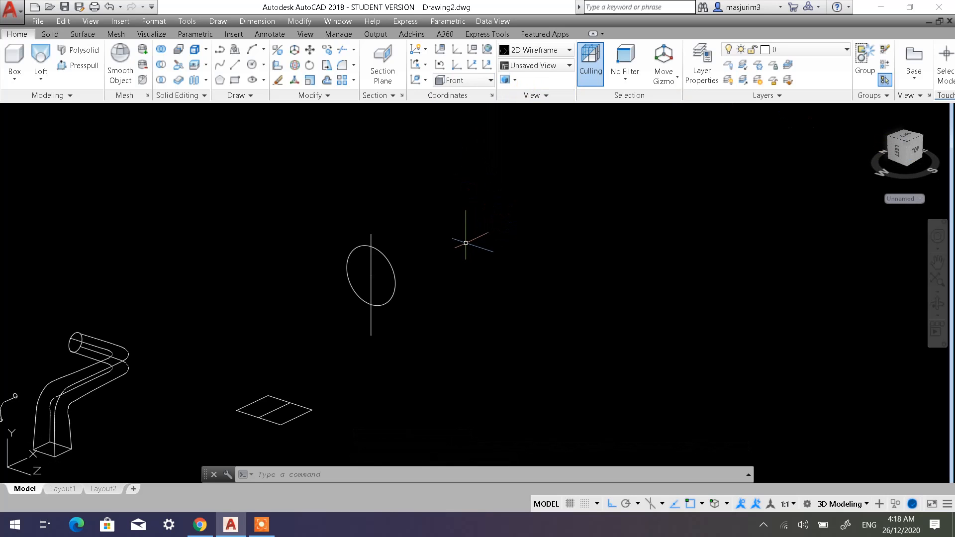
With Ortho off, draw a three-segment polyline from the rectangle midline's end nearest the circle to the circle's lower intersection with the vertical line.
middle_click_drag(325, 344, 466, 303)
scroll(438, 307, "up", 2)
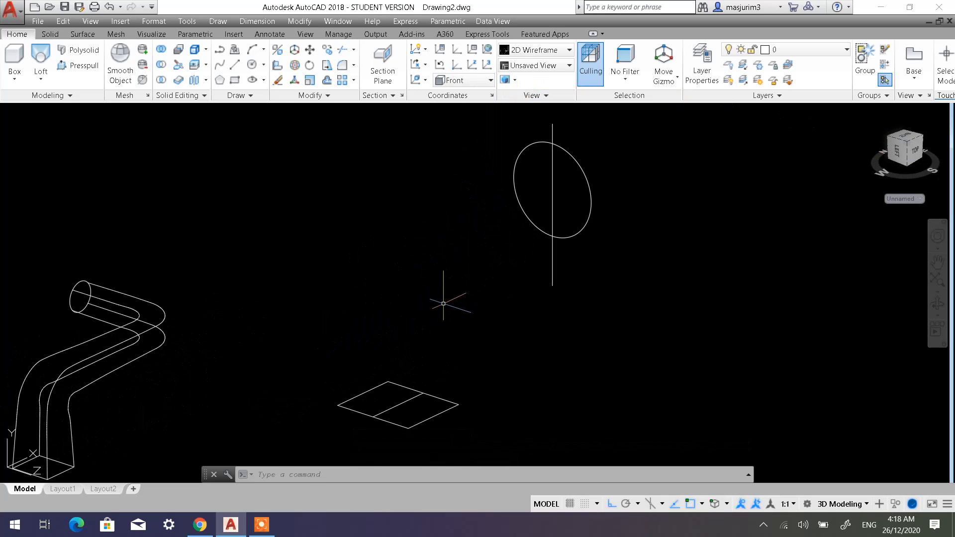
scroll(443, 303, "up", 2)
scroll(516, 285, "down", 2)
middle_click_drag(516, 285, 472, 298)
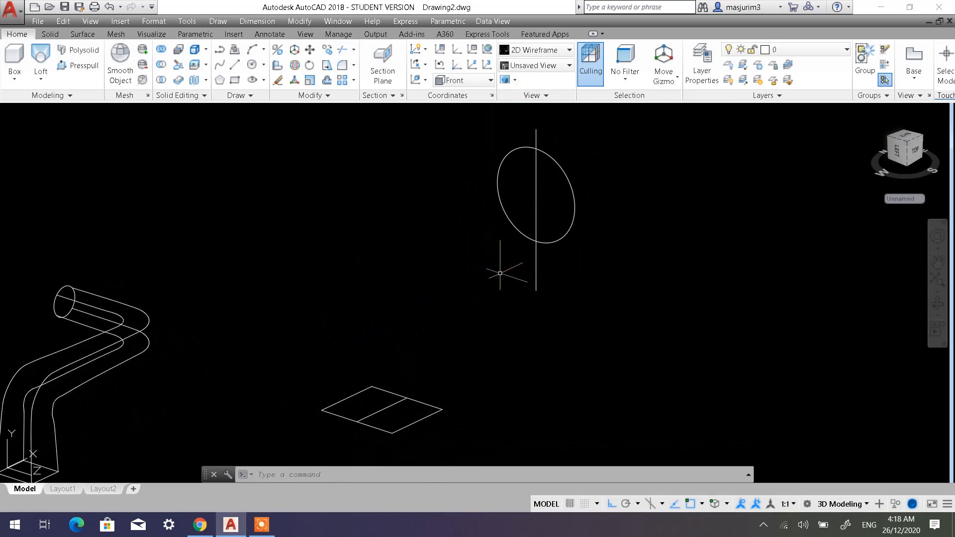
left_click(220, 52)
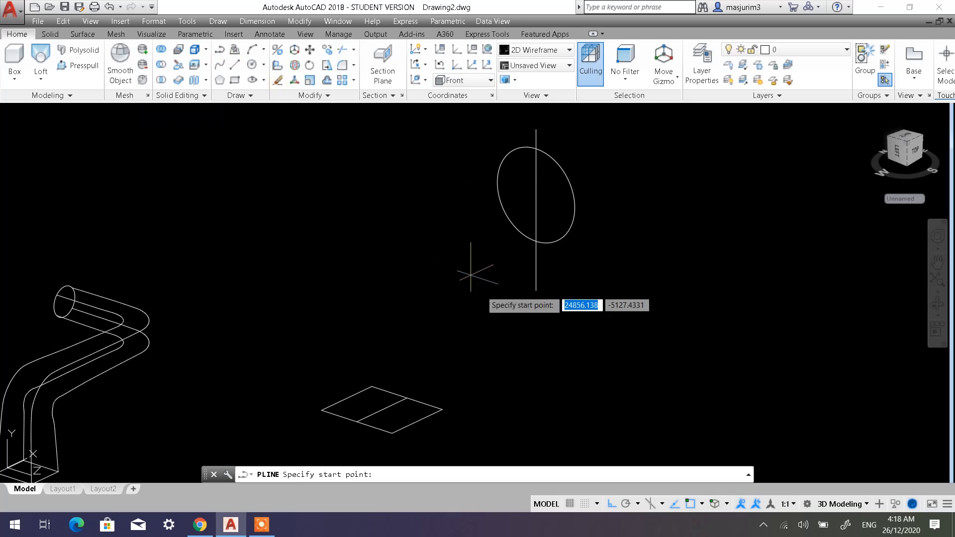
left_click(407, 397)
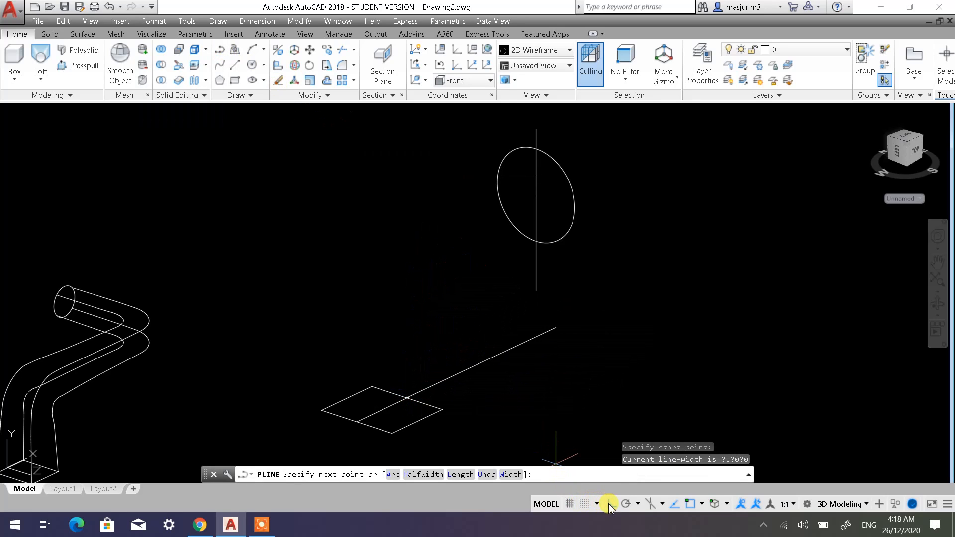
left_click(609, 503)
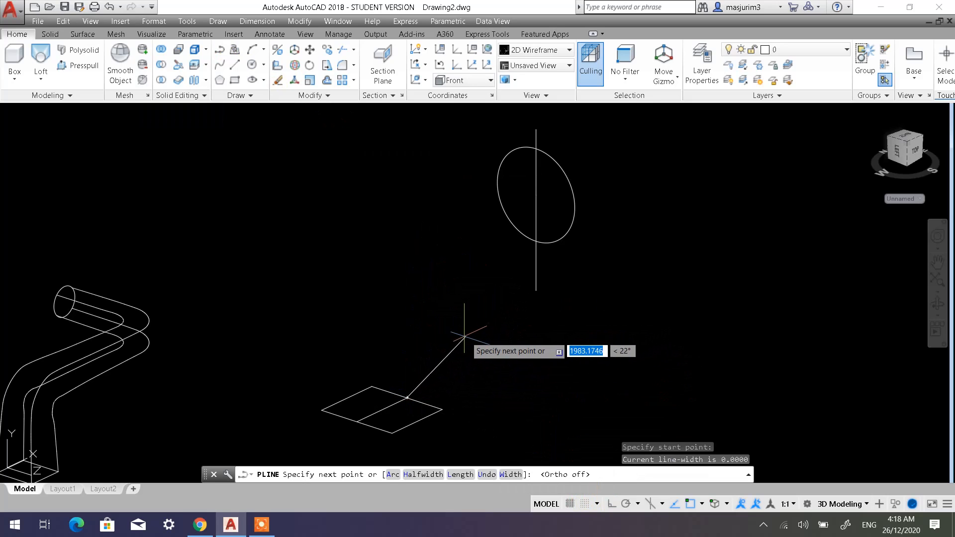
left_click(448, 326)
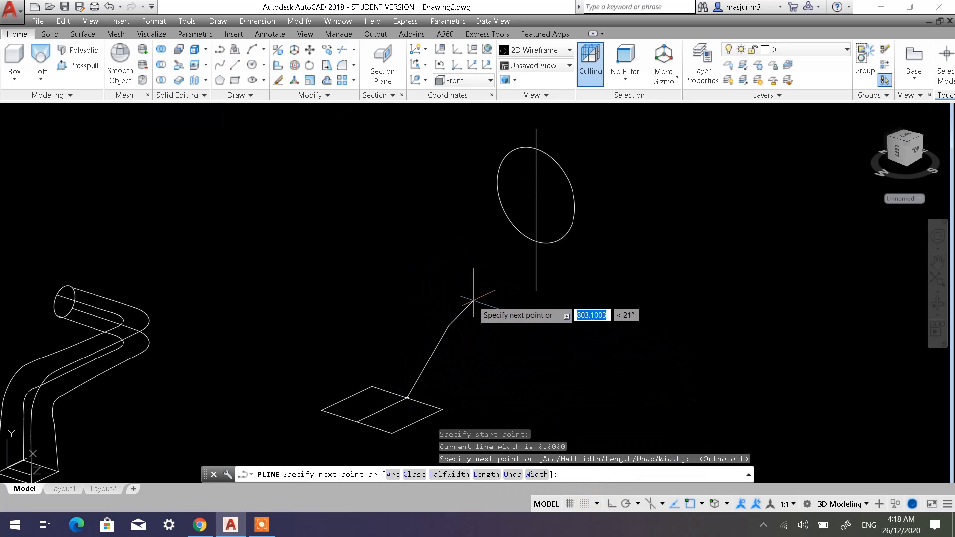
left_click(502, 299)
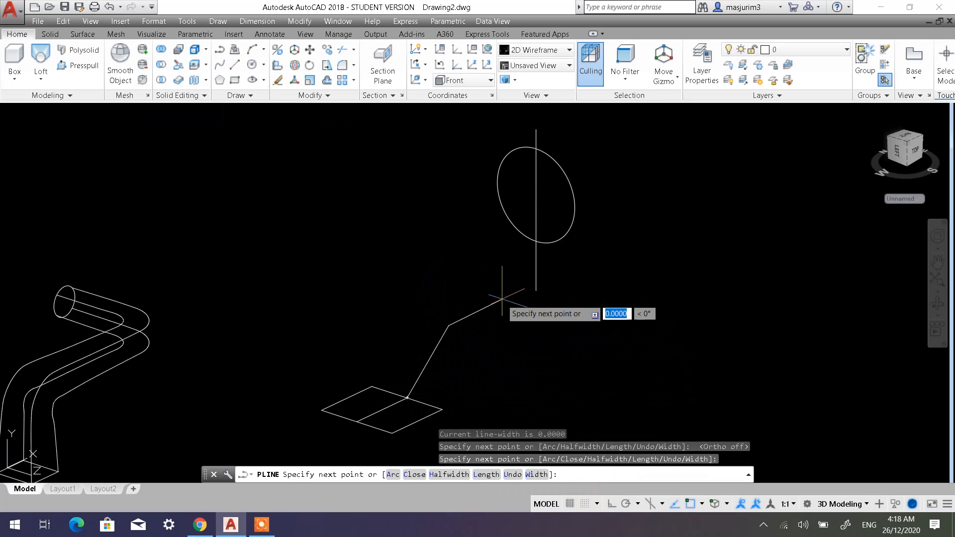
left_click(536, 241)
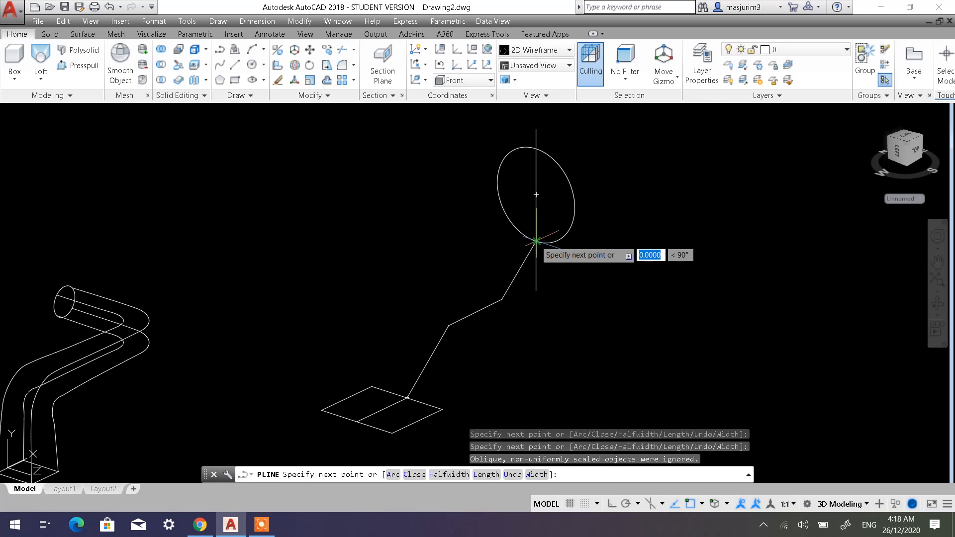
key("Escape")
key("Escape")
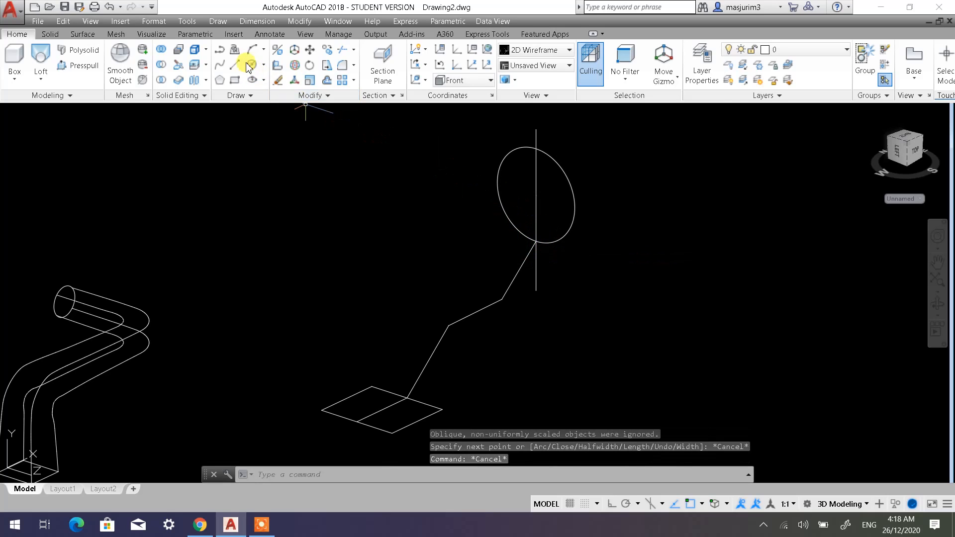
Draw a four-segment outer polyline from the midline's other end, bending up and over to the circle's upper intersection with the vertical line.
left_click(219, 64)
key("Escape")
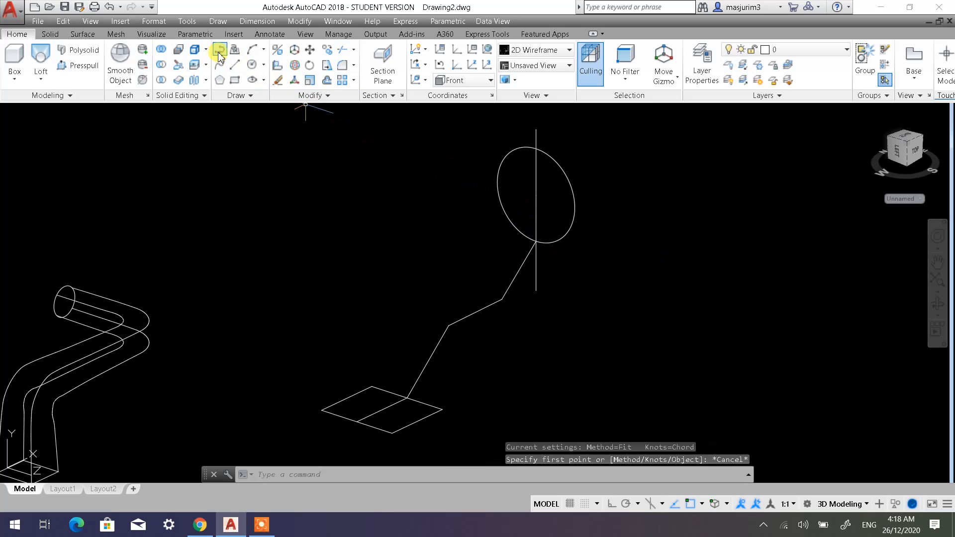
left_click(220, 52)
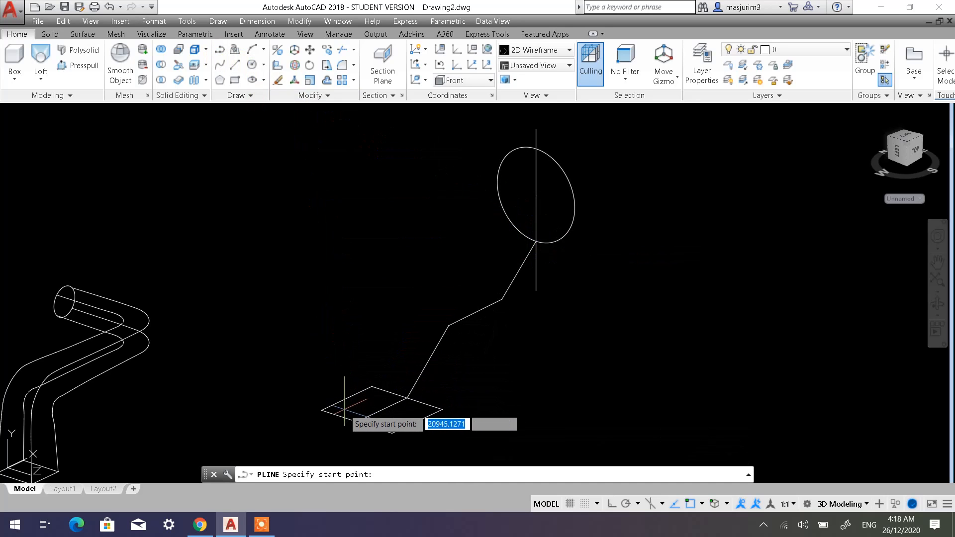
left_click(357, 422)
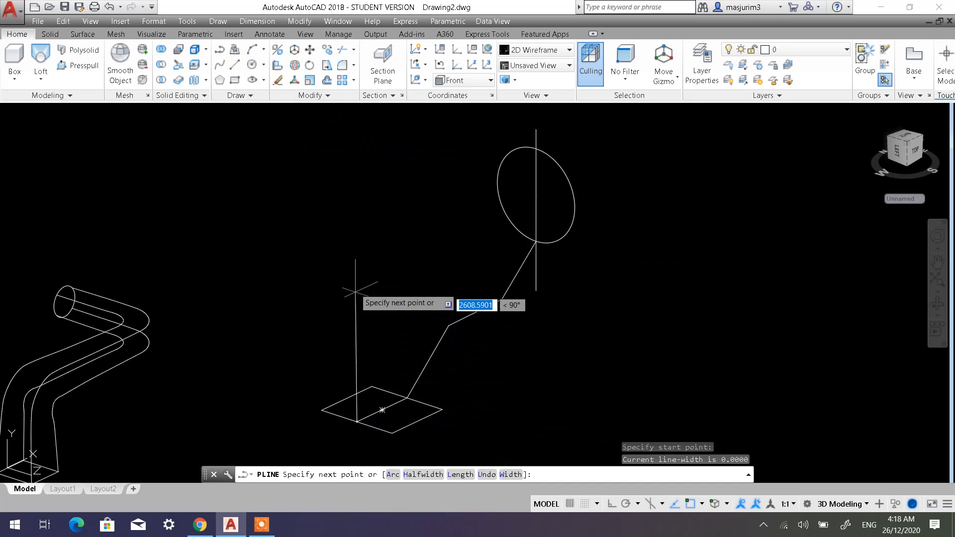
left_click(331, 275)
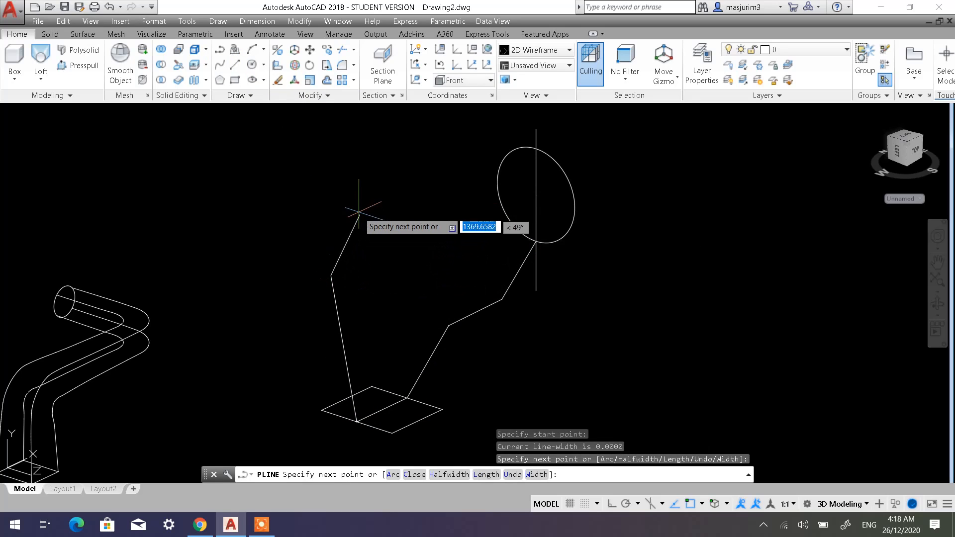
left_click(365, 162)
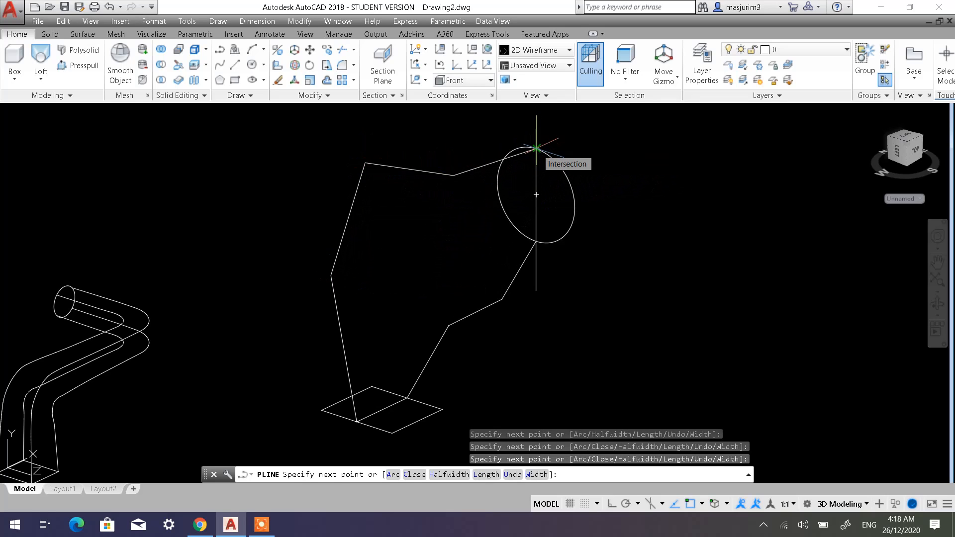
left_click(536, 148)
key("Escape")
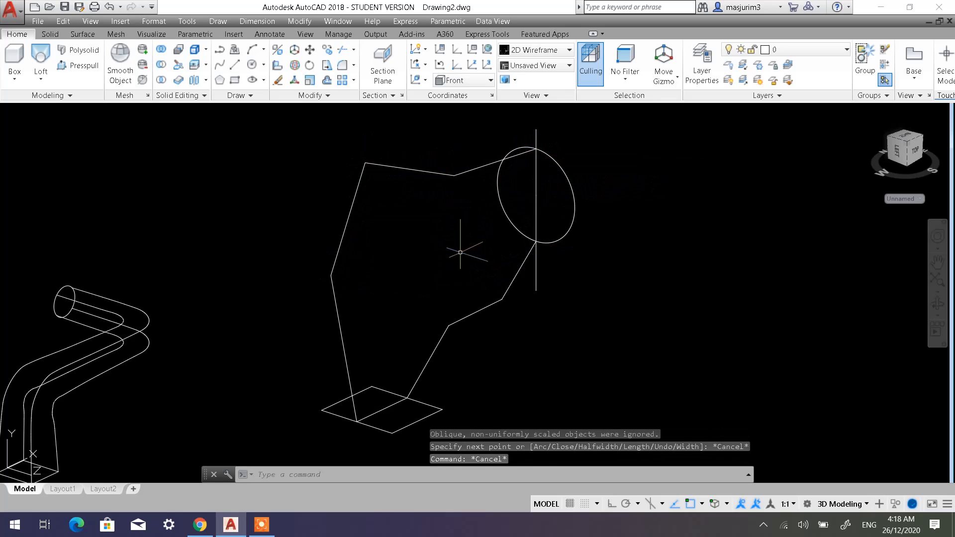
left_click(428, 175)
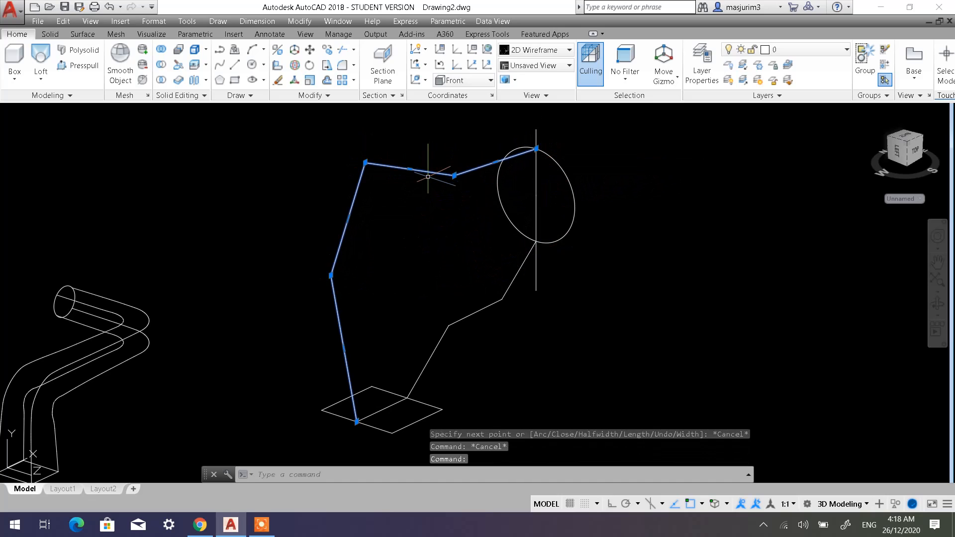
left_click(481, 312)
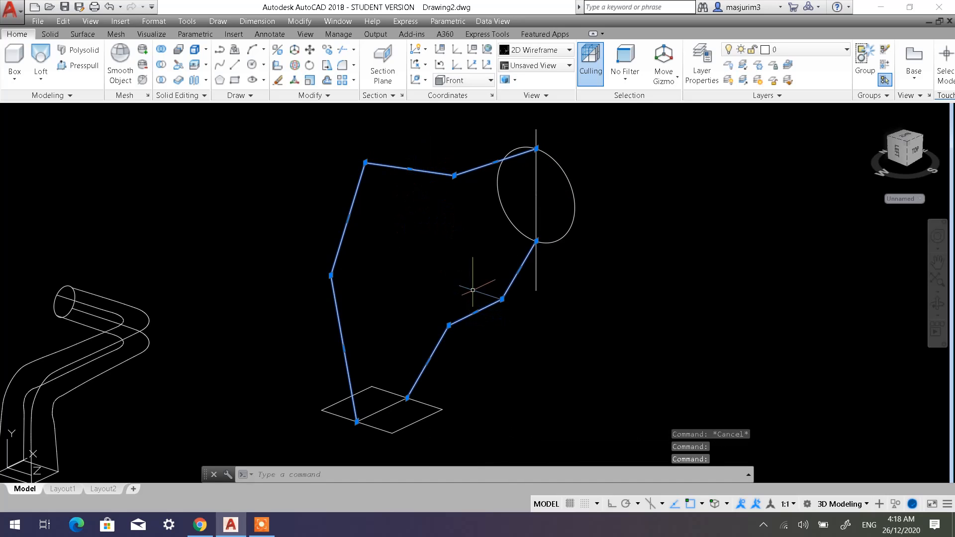
key("Escape")
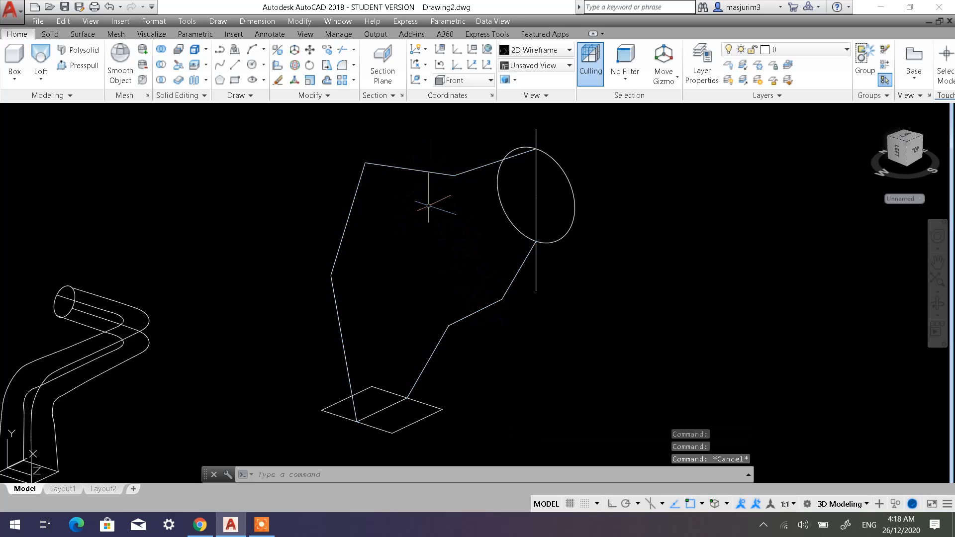
Convert the four-segment outer polyline between the rectangle and the circle into a smooth curve with Spline Fit.
left_click(421, 171)
right_click(421, 171)
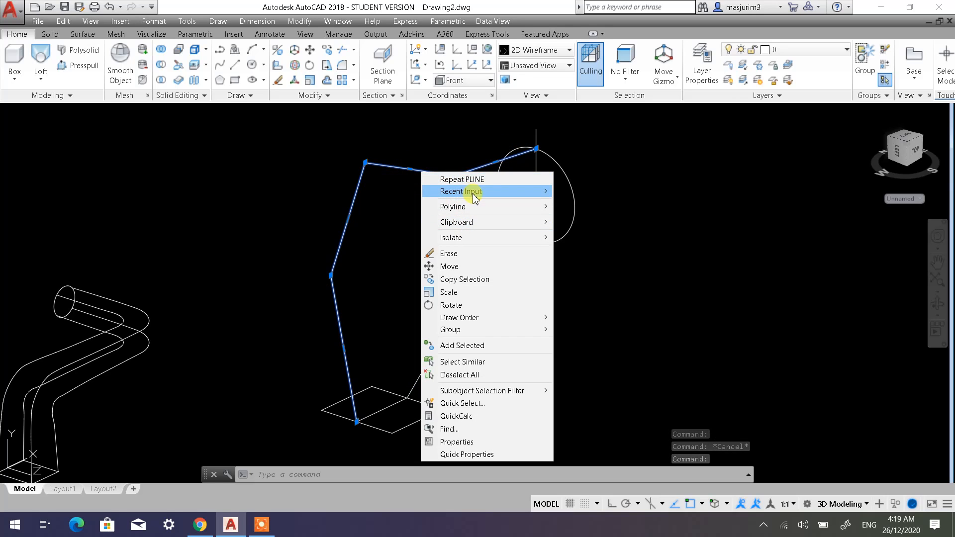
mouse_move(473, 192)
left_click(403, 196)
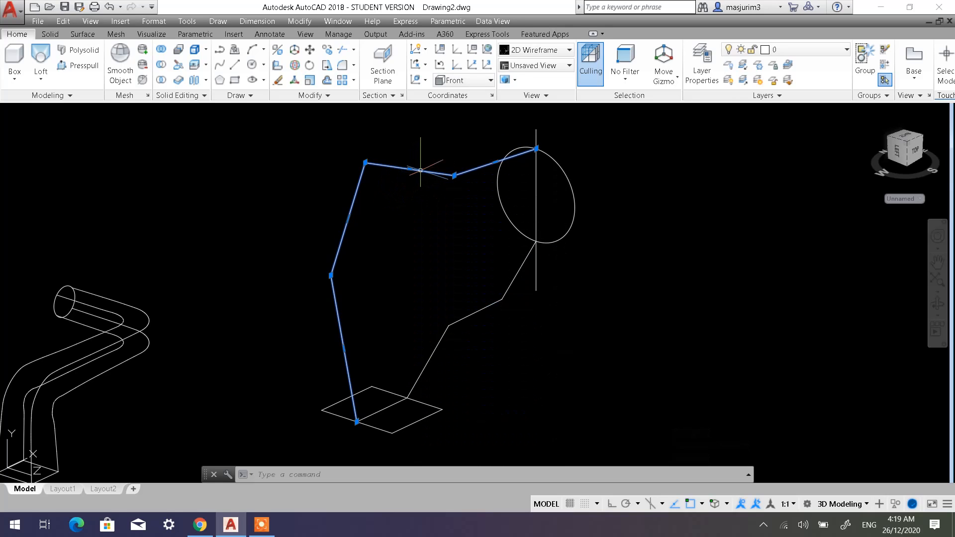
right_click(420, 169)
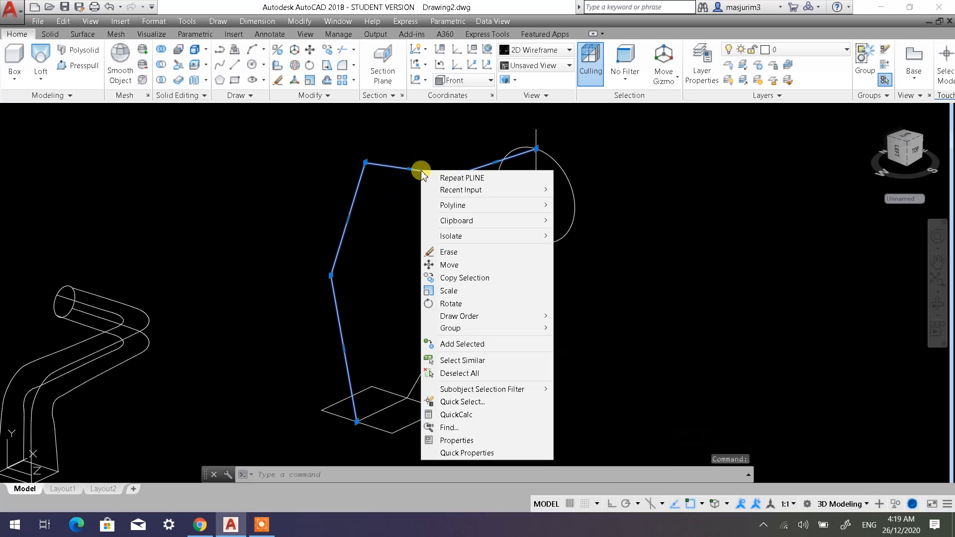
mouse_move(478, 205)
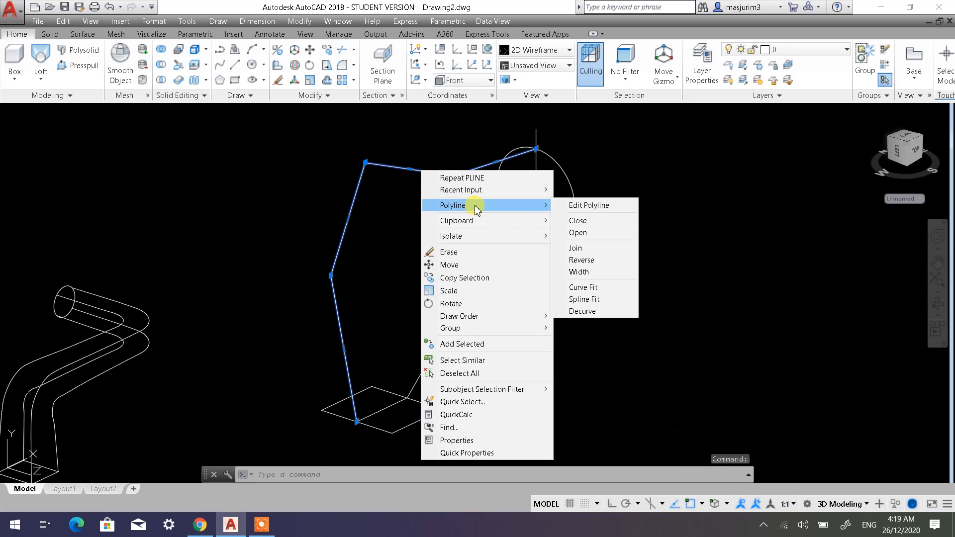
left_click(586, 299)
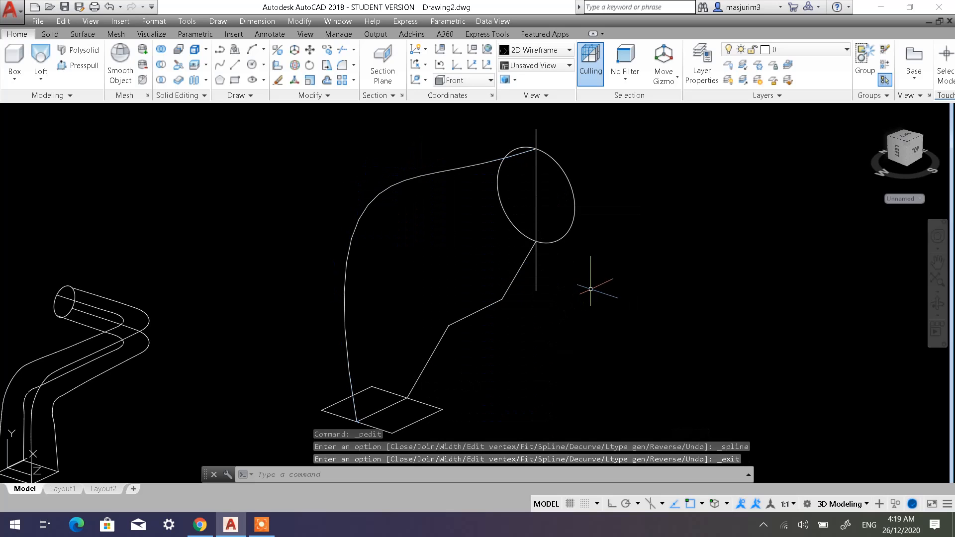
Apply Spline Fit to the three-segment inner polyline running from the rectangle to the circle's lower point.
left_click(489, 305)
right_click(489, 304)
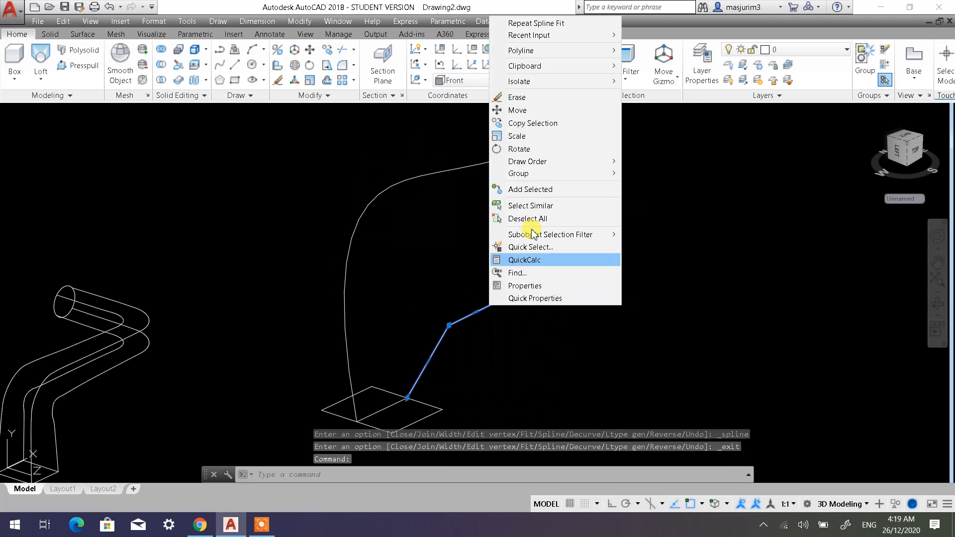
mouse_move(619, 55)
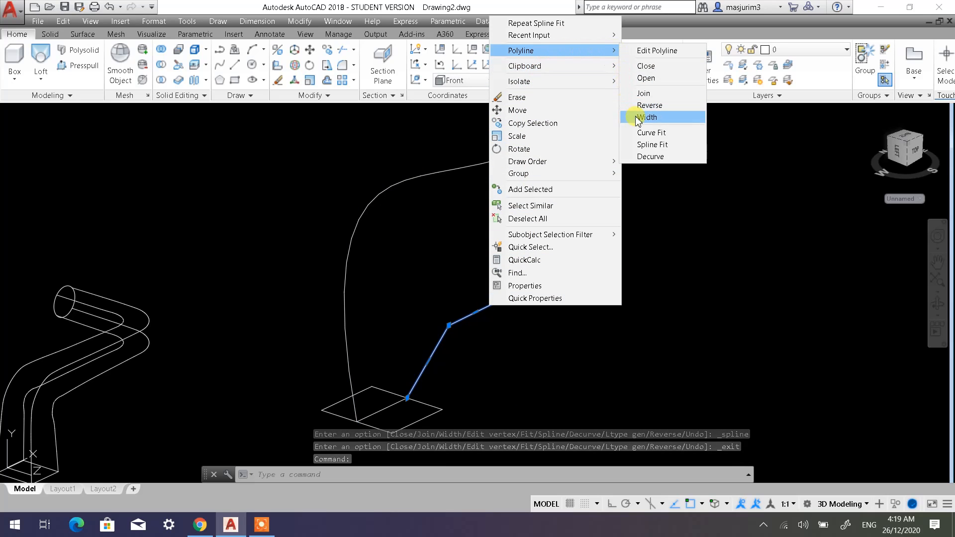
left_click(655, 144)
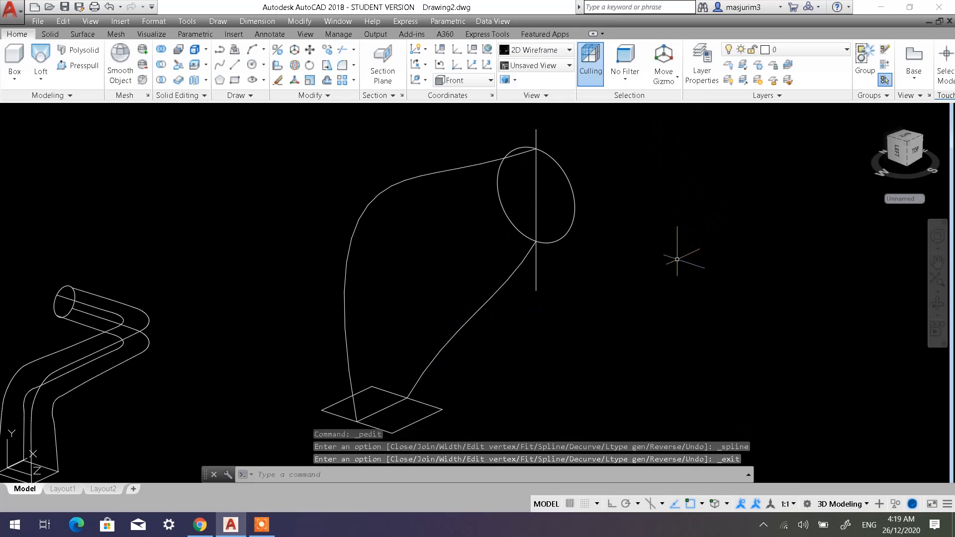
Erase the vertical construction lines through the circle and the midline across the rectangle.
left_click(556, 275)
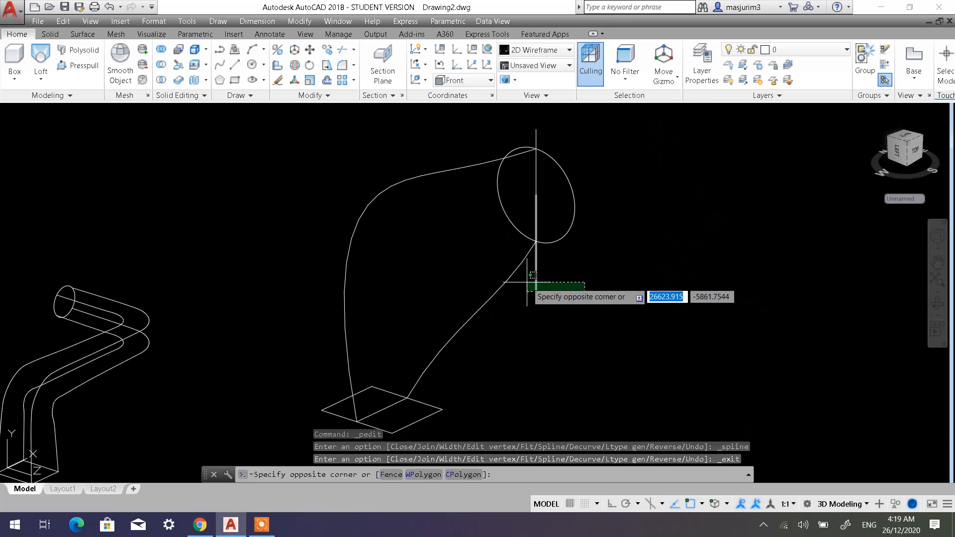
left_click(527, 285)
left_click(504, 129)
left_click(646, 201)
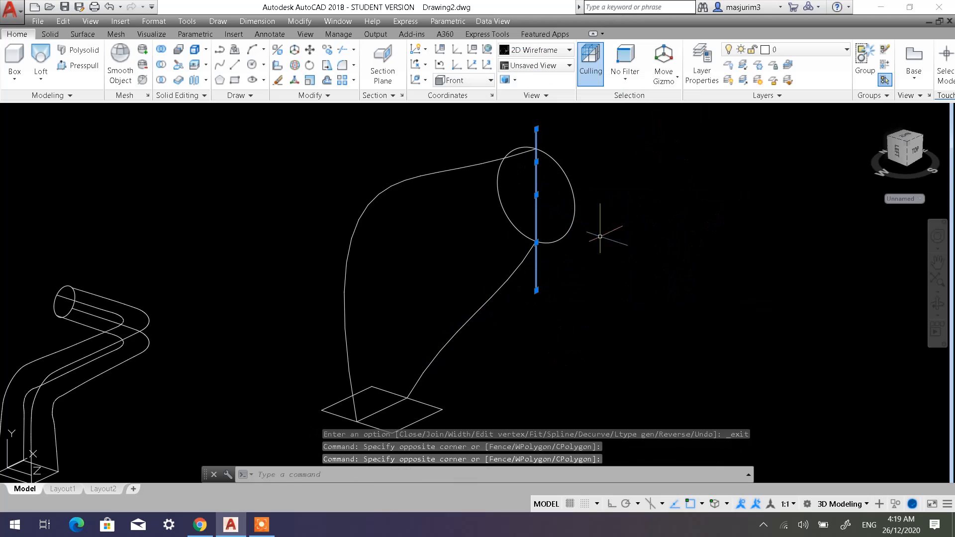
key("Delete")
left_click(397, 413)
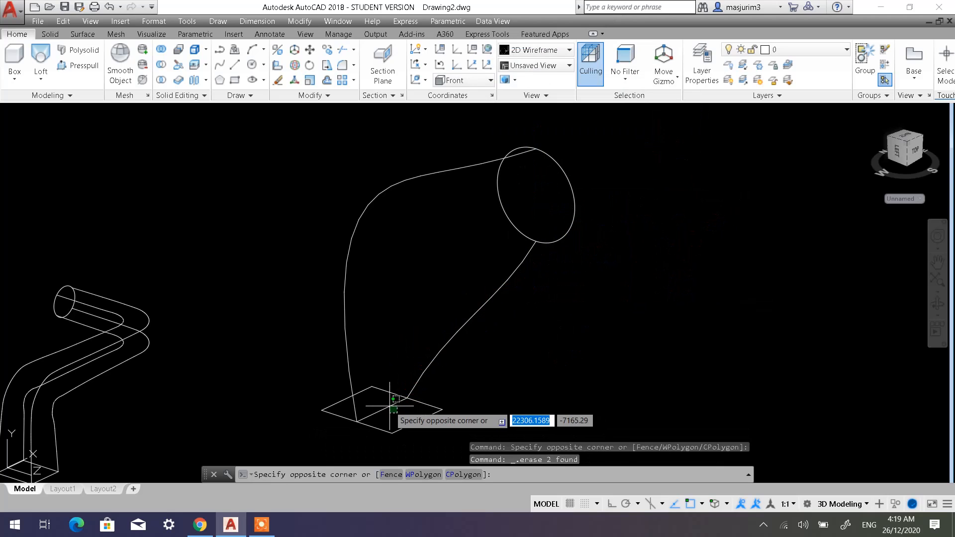
left_click(389, 406)
key("Delete")
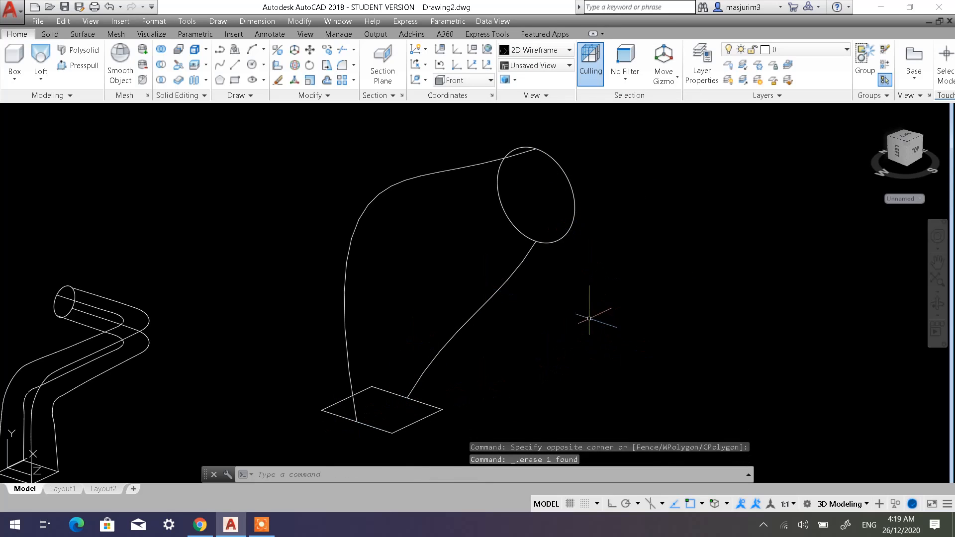
Loft a solid from the rectangle to the circle with the Guides option, using the inner and outer curves as guides.
scroll(589, 318, "down", 3)
scroll(442, 265, "up", 4)
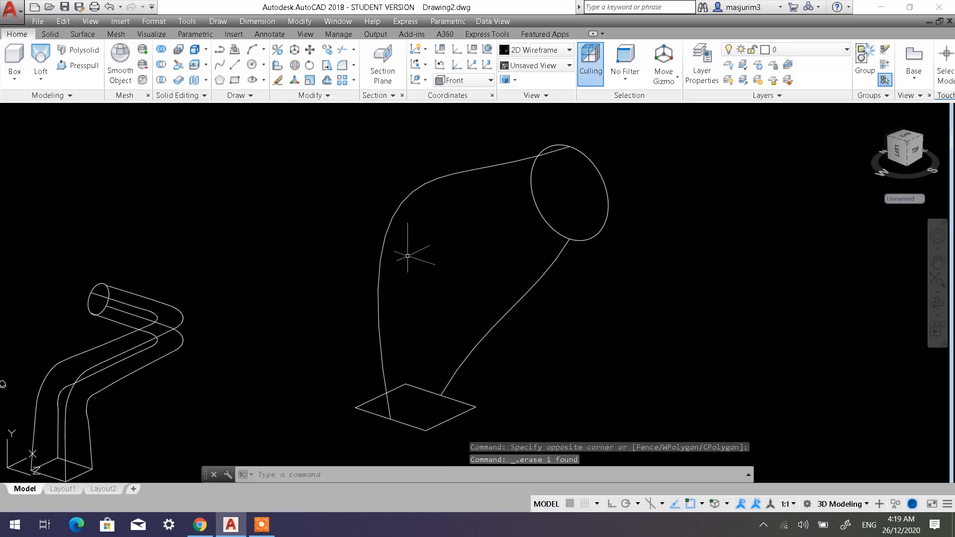
left_click(40, 56)
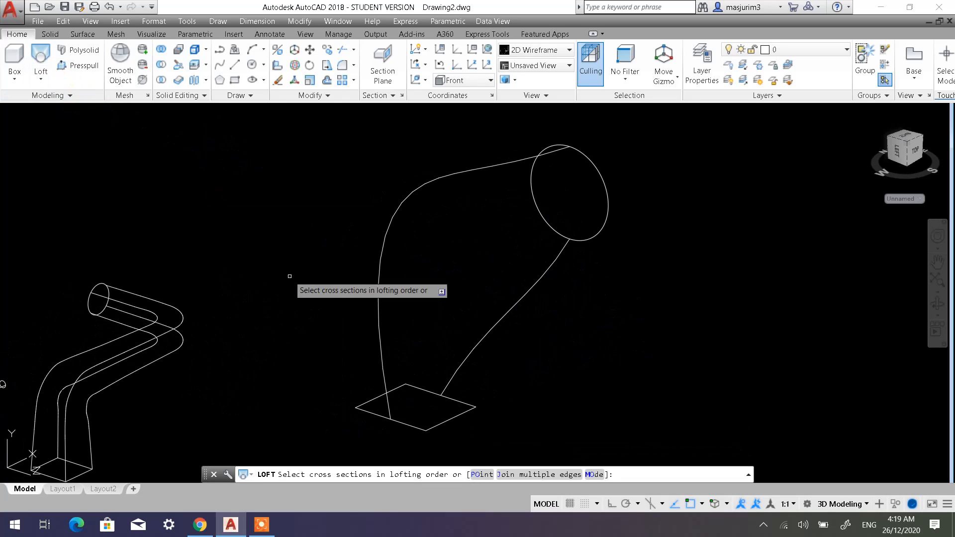
left_click(457, 415)
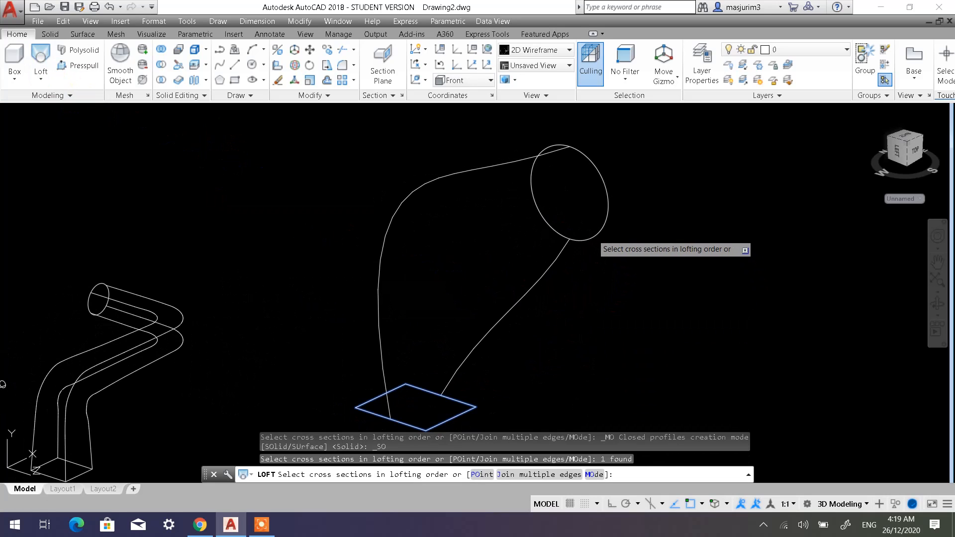
left_click(592, 234)
right_click(666, 266)
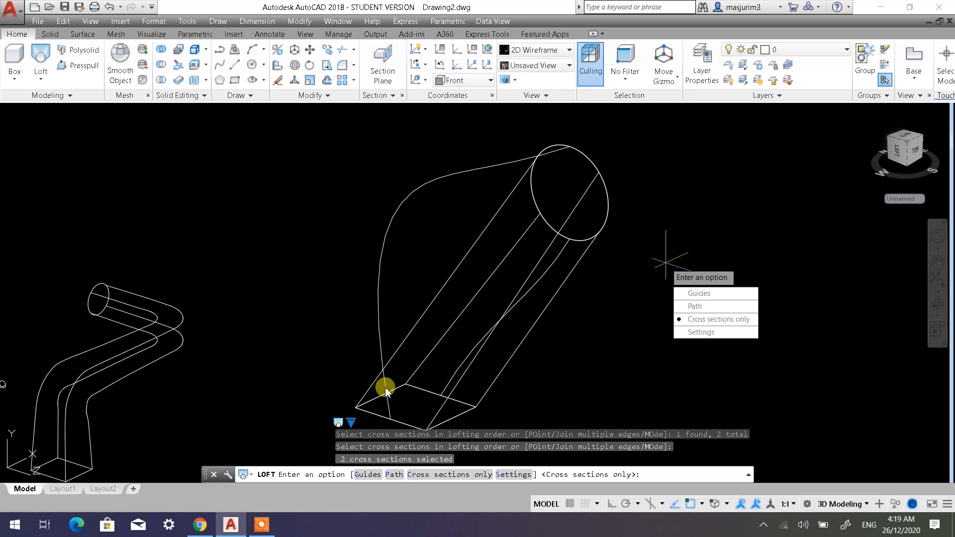
left_click(699, 293)
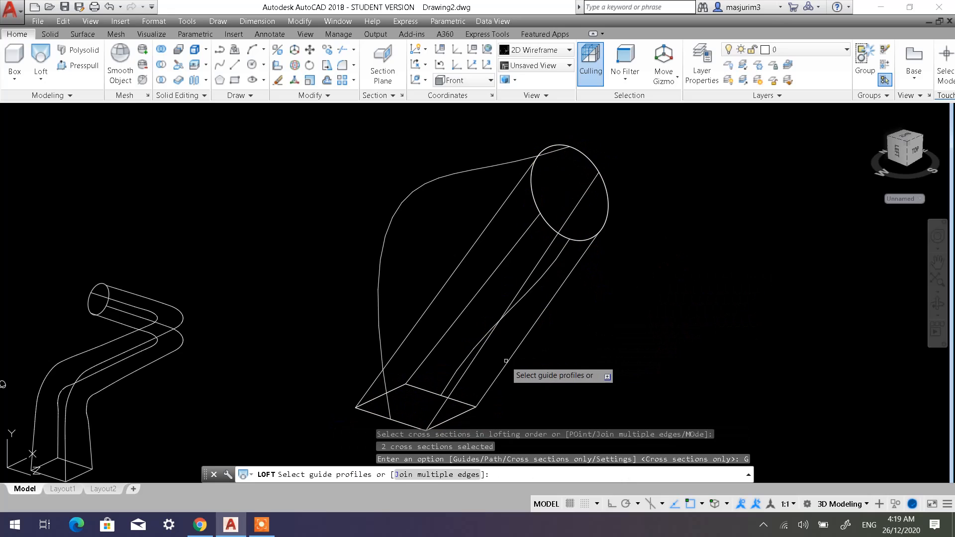
left_click(544, 274)
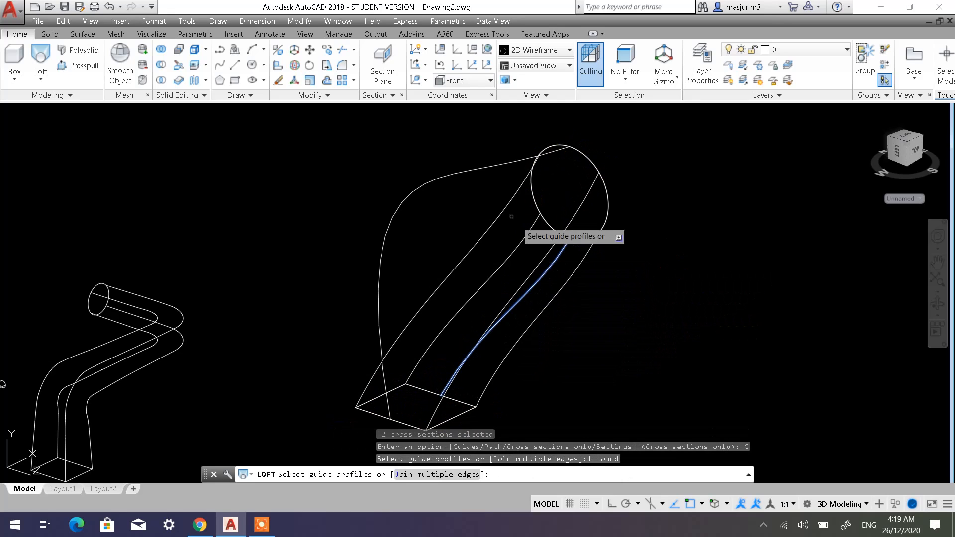
left_click(434, 179)
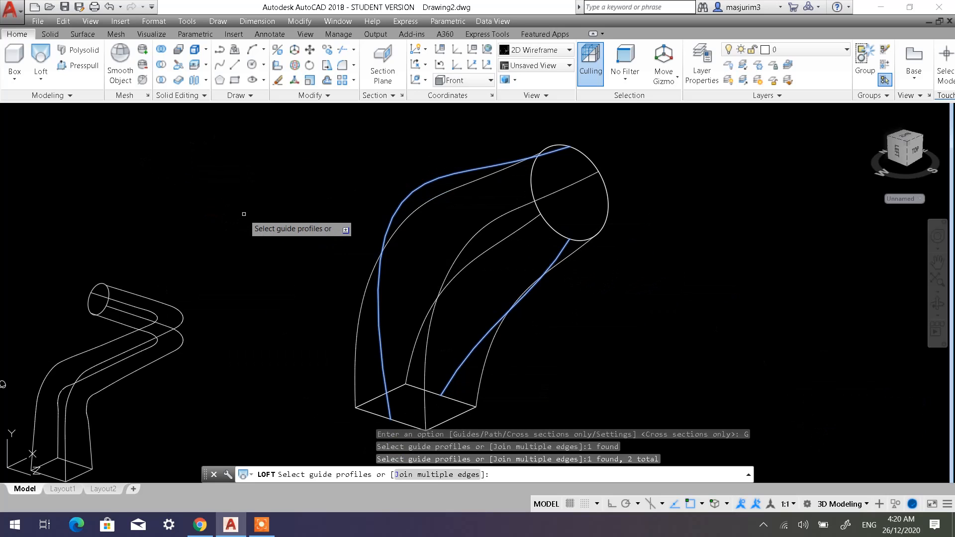
key("Return")
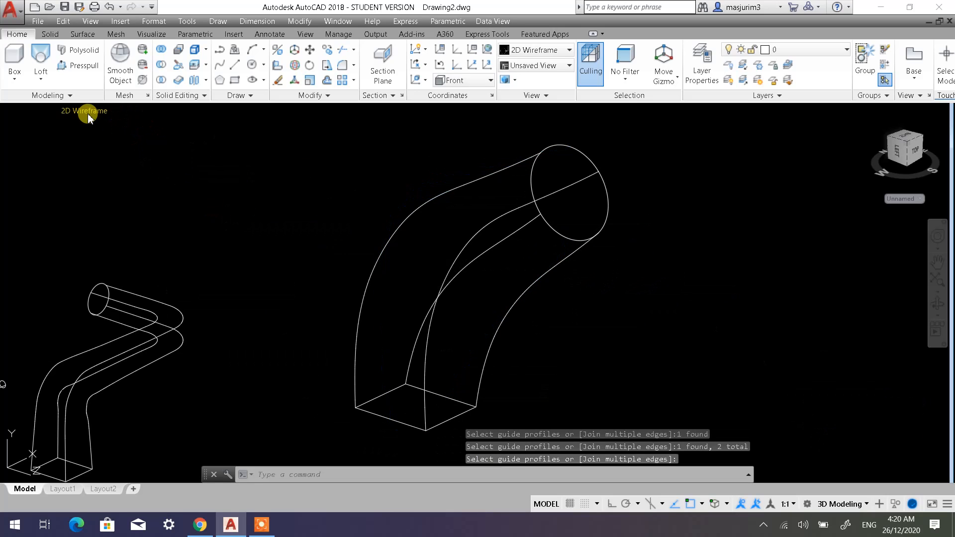
Set the visual style to Shaded with Edges.
left_click(89, 114)
left_click(139, 197)
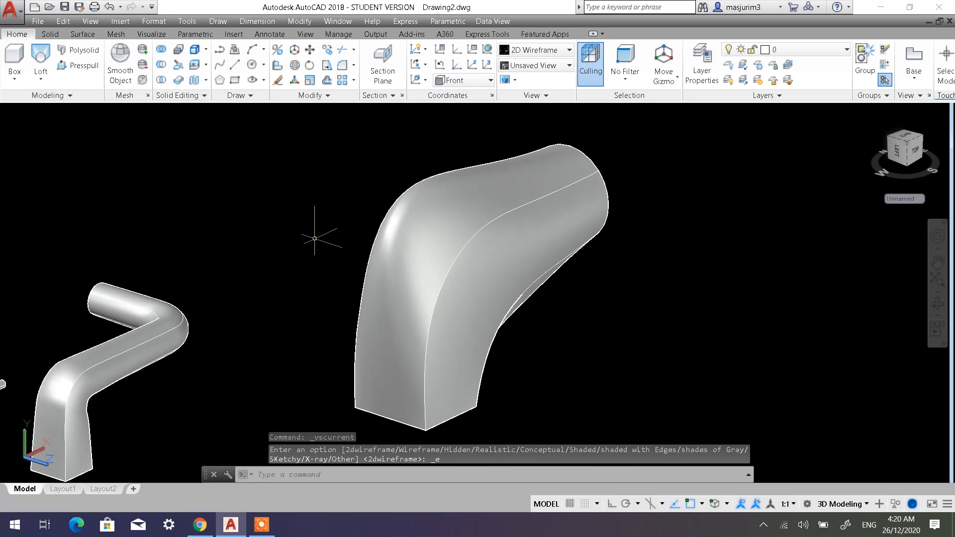
scroll(487, 302, "up", 5)
scroll(490, 299, "down", 7)
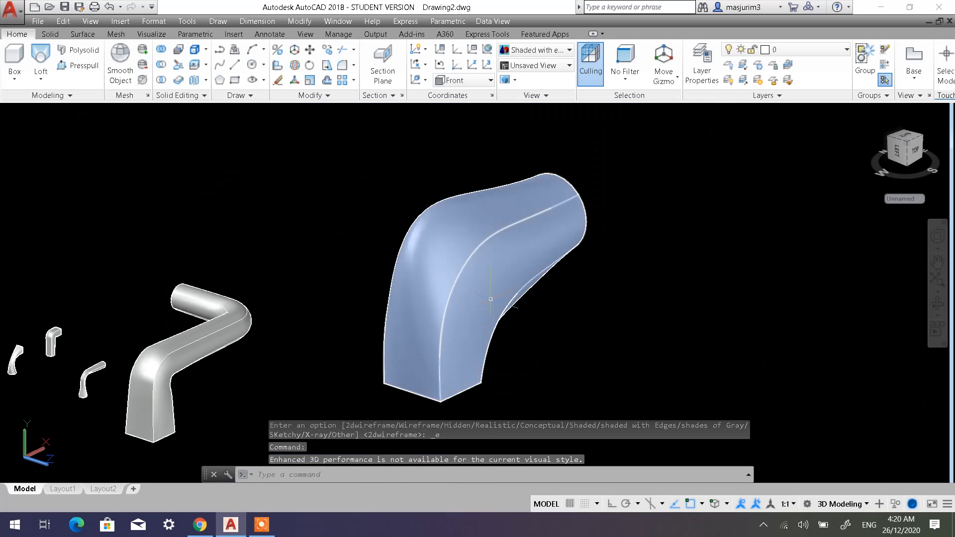
Examine the new lofted solid from several angles and compare it with the other lofted shapes in the drawing.
middle_click_drag(492, 310, 466, 292, "shift")
mouse_move(429, 248)
left_mouse_down()
mouse_move(381, 236)
mouse_move(328, 264)
mouse_move(409, 274)
mouse_move(469, 207)
mouse_move(477, 239)
mouse_move(423, 258)
left_mouse_up()
key("Escape")
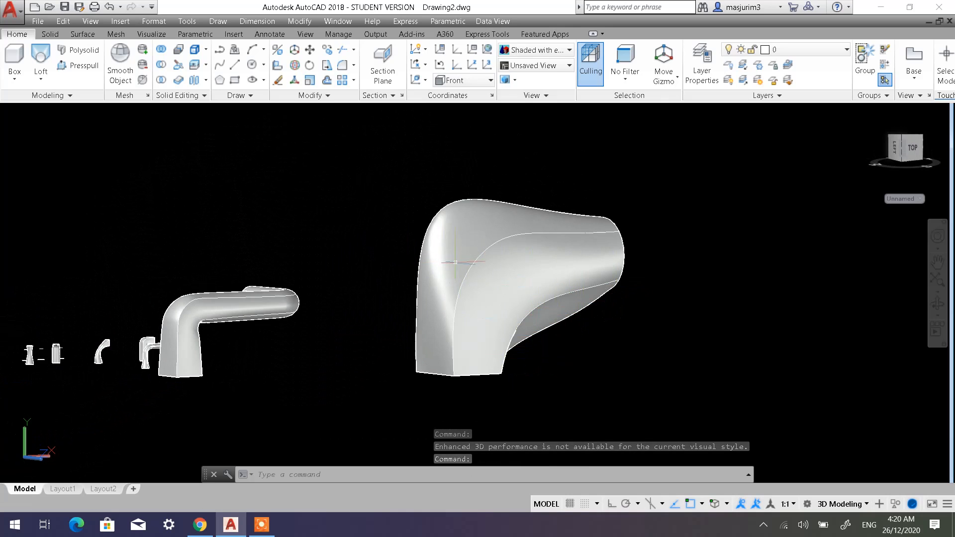
middle_click_drag(416, 271, 413, 314, "shift")
middle_click_drag(340, 313, 479, 288)
middle_click_drag(254, 312, 437, 300)
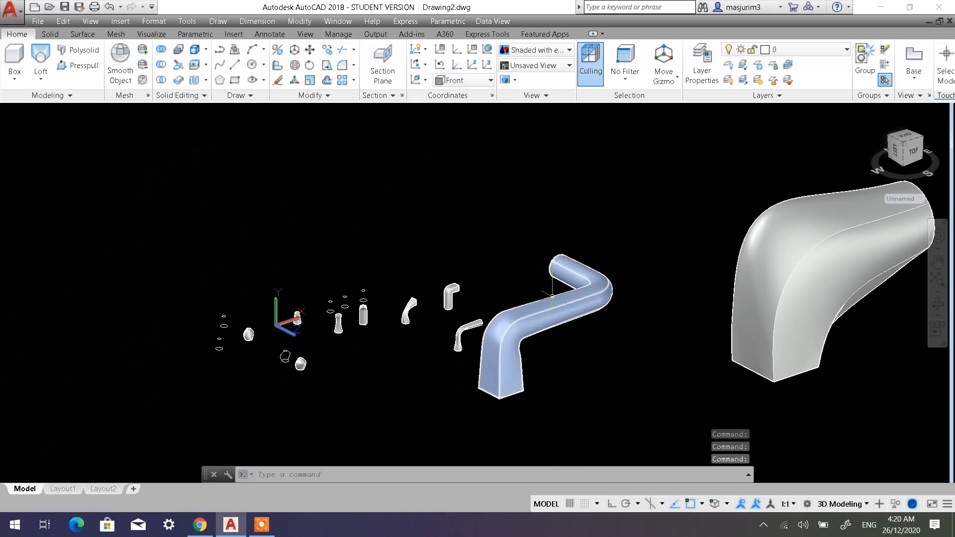
middle_click_drag(581, 300, 472, 287)
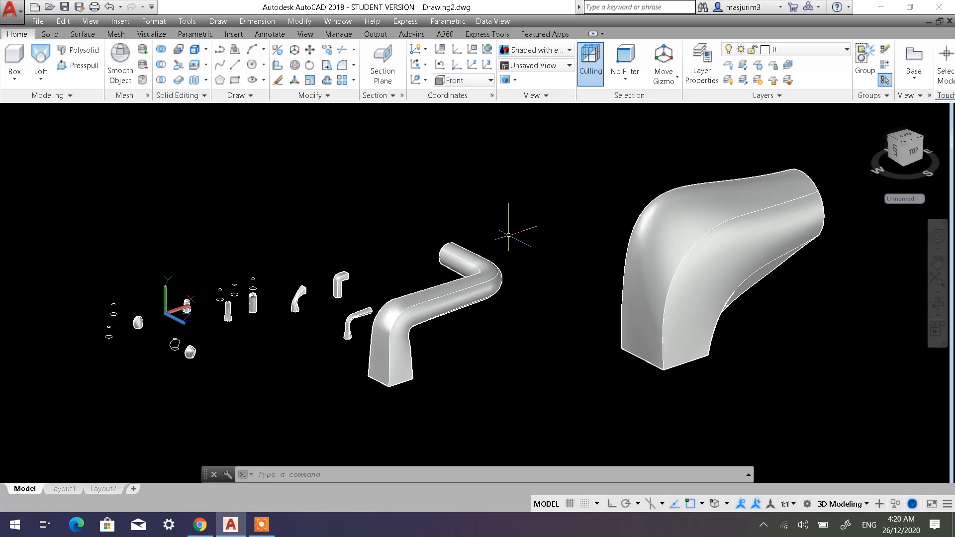
left_click(263, 526)
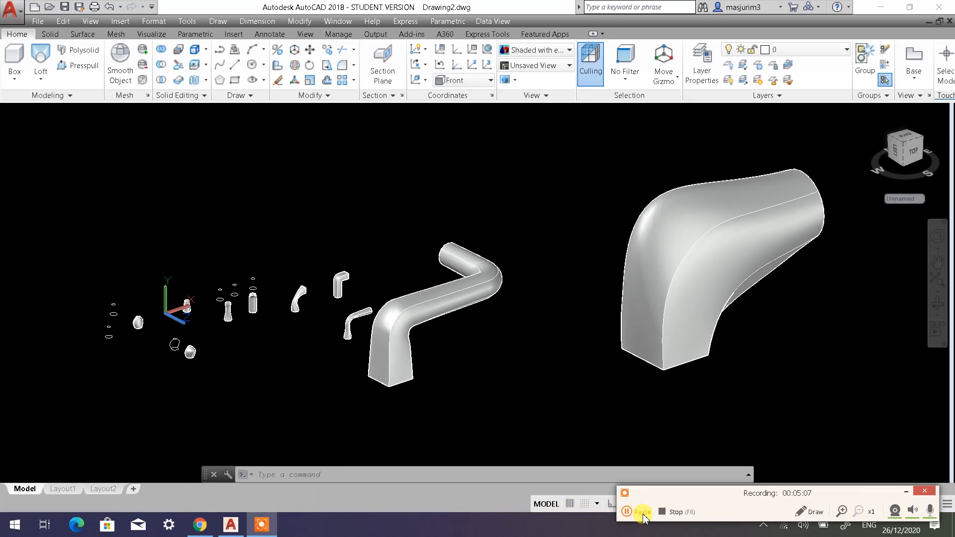